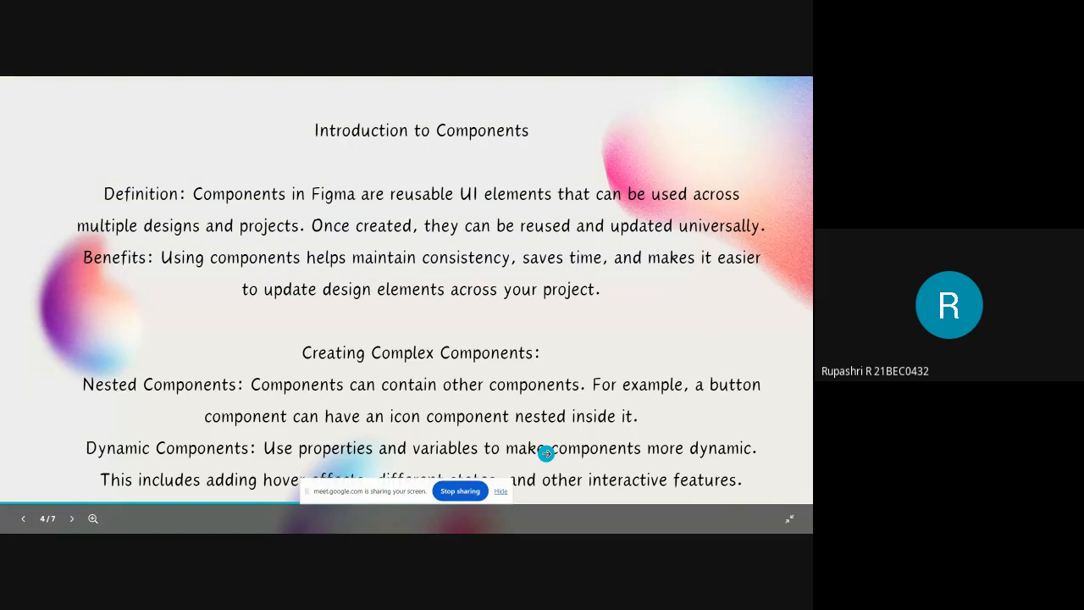
Step: Advance to the button components slide, leave the presentation and switch to the untitled Figma design
left_click(547, 454)
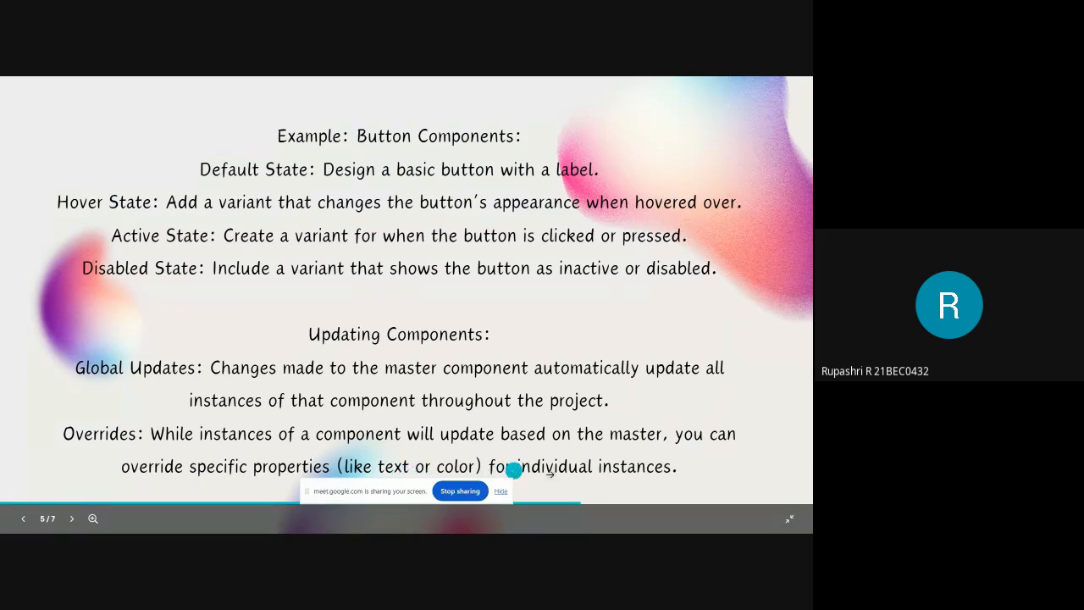
key("Escape")
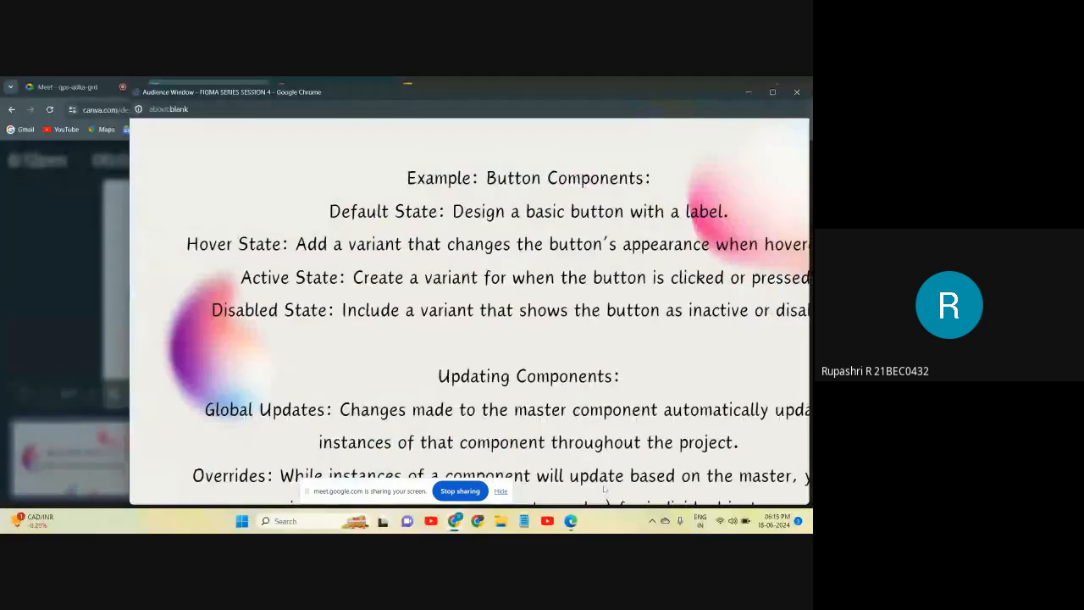
left_click(748, 92)
left_click(334, 82)
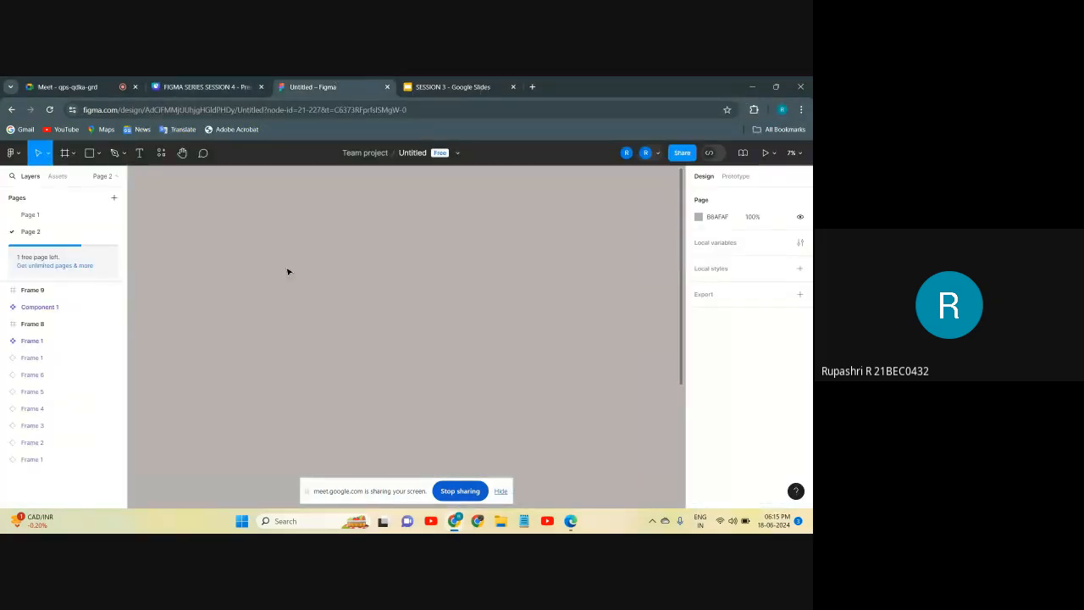
left_click(140, 154)
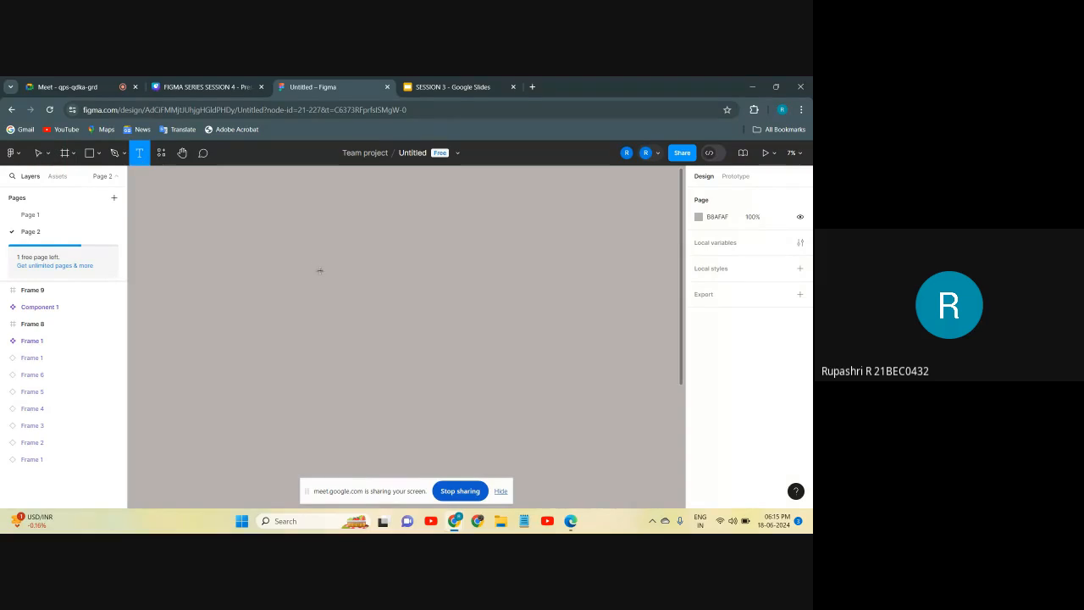
left_click_drag(422, 320, 310, 261)
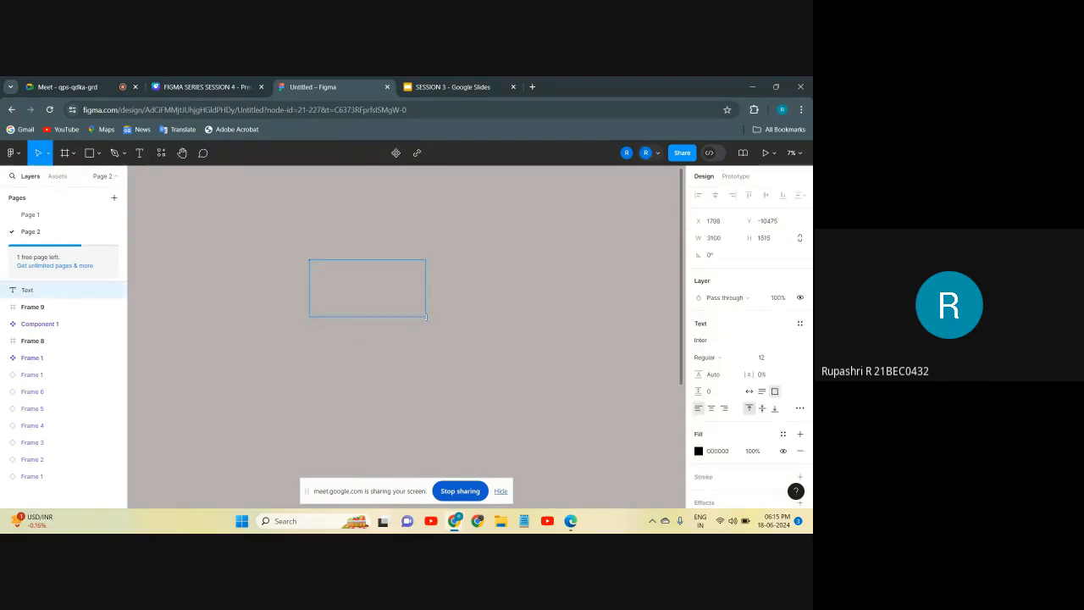
left_click(790, 359)
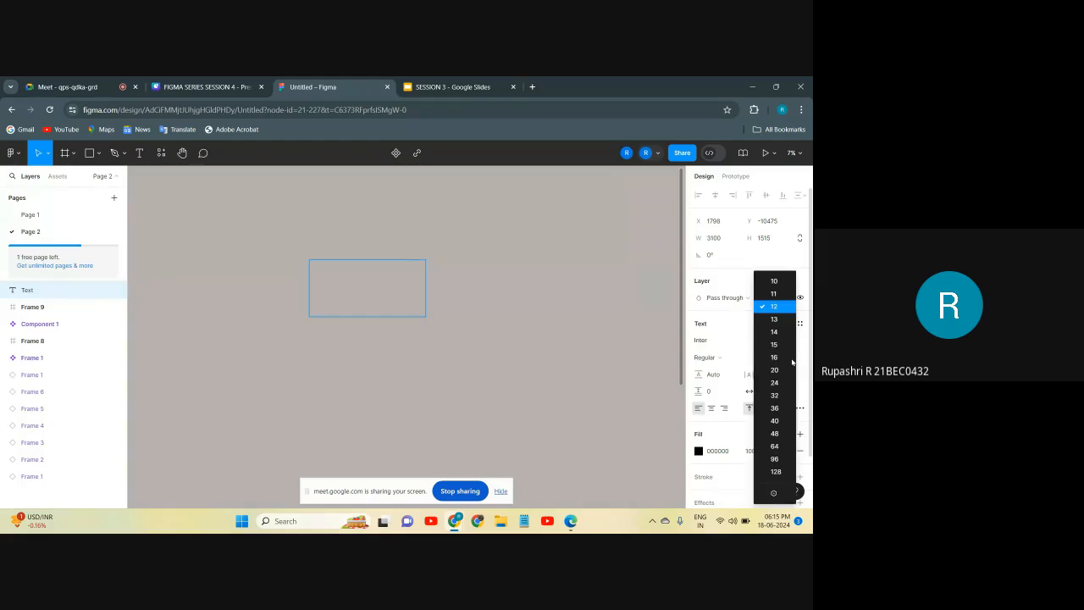
left_click(776, 423)
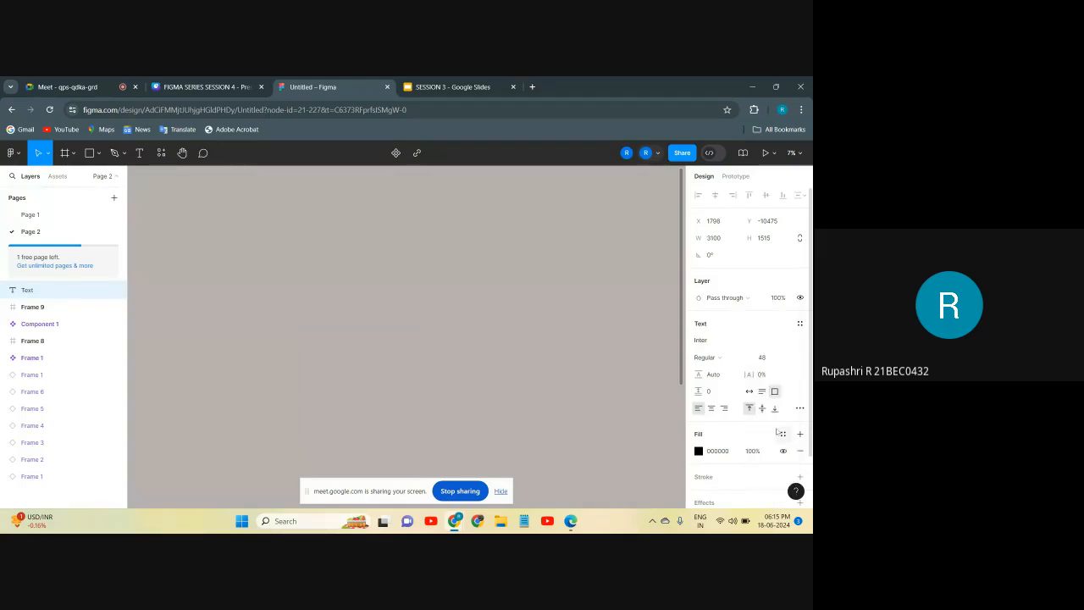
left_click(474, 357)
Step: Add a text box about 3618 × 1440 on an empty canvas area and enter "LOGIN"
scroll(475, 358, "down", 3)
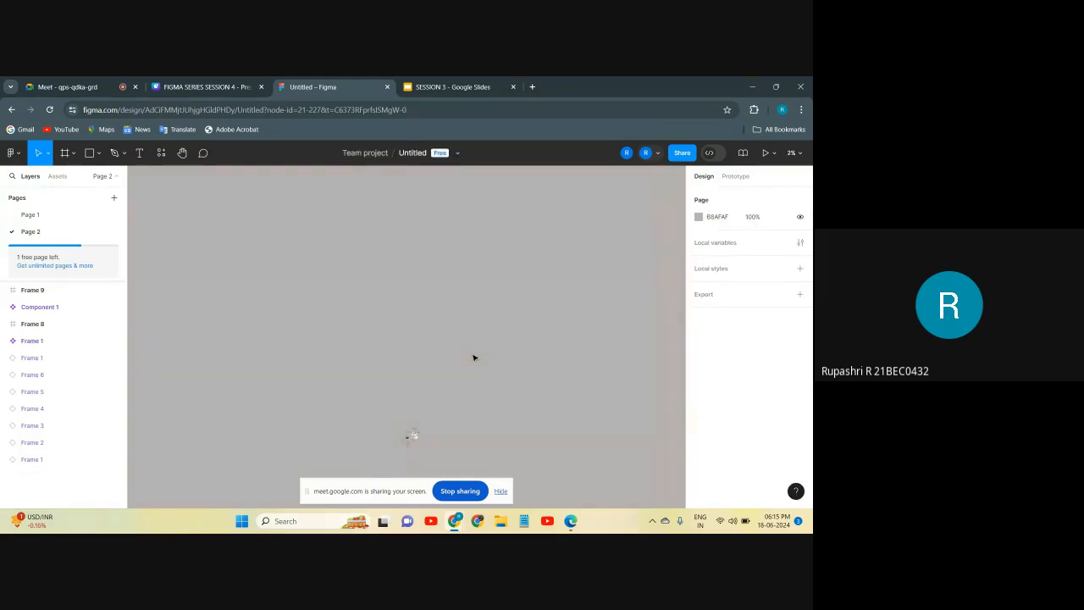
scroll(395, 299, "up", 2)
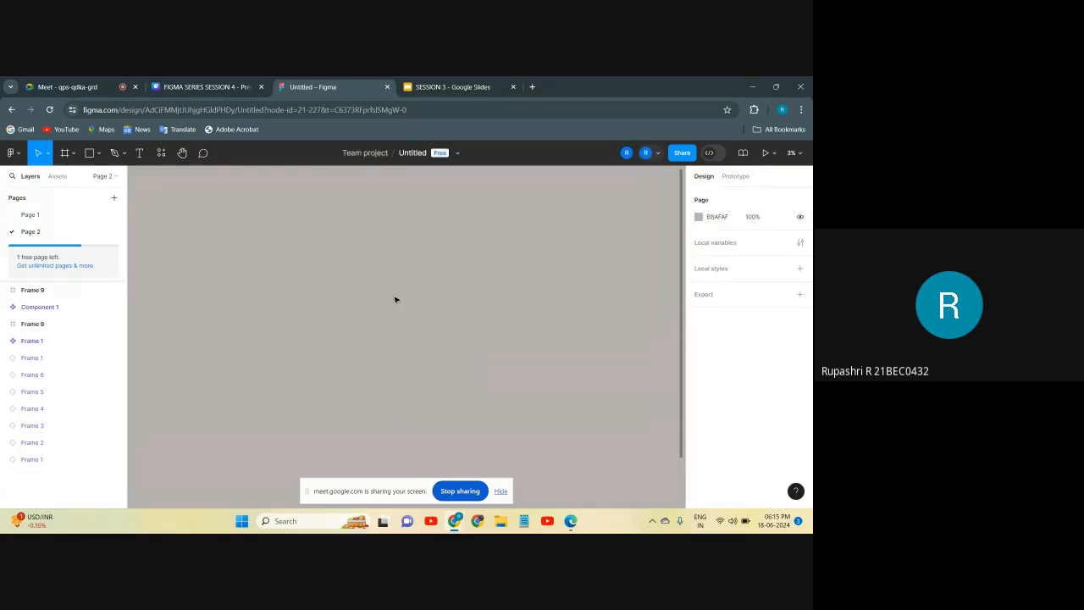
left_click(139, 153)
left_click_drag(261, 234, 361, 276)
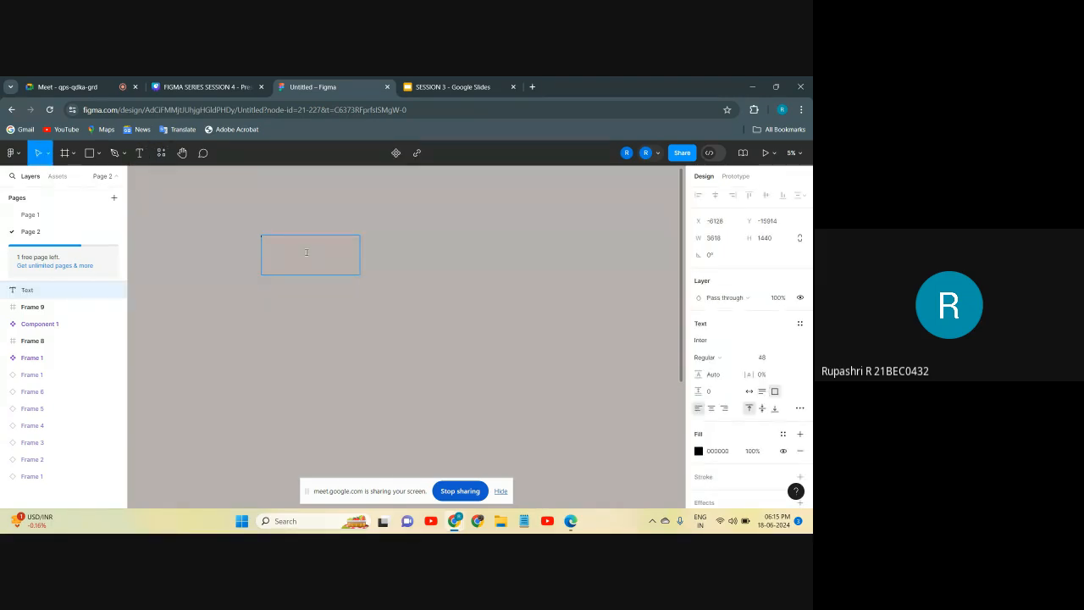
key("Escape")
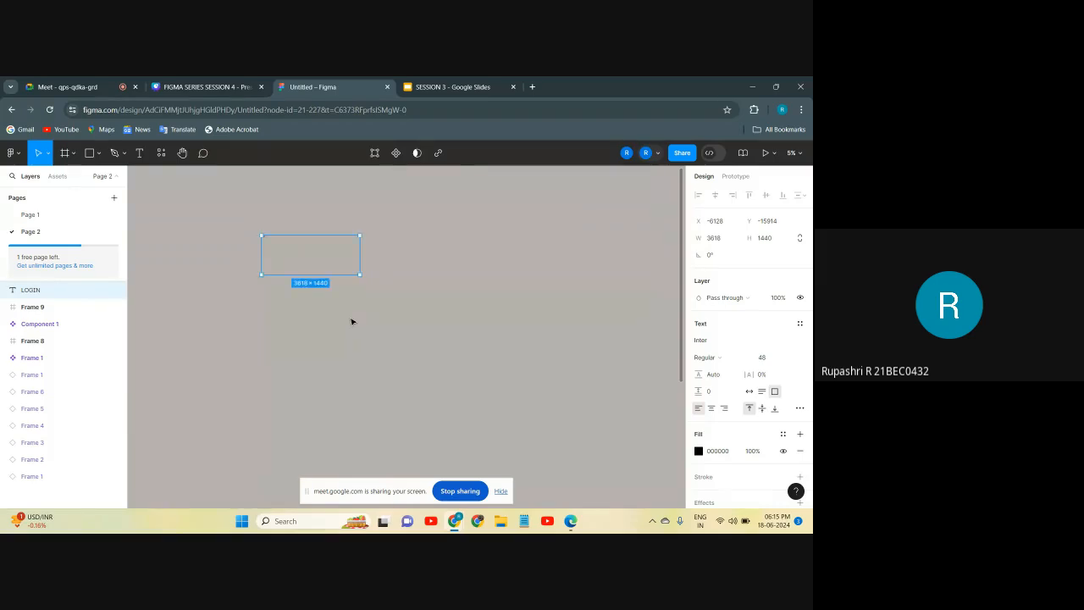
Step: Scale the LOGIN text up proportionally to about 13344 × 5311 and tighten its bounding box to about 797 × 428
key("k")
left_click_drag(359, 276, 526, 381)
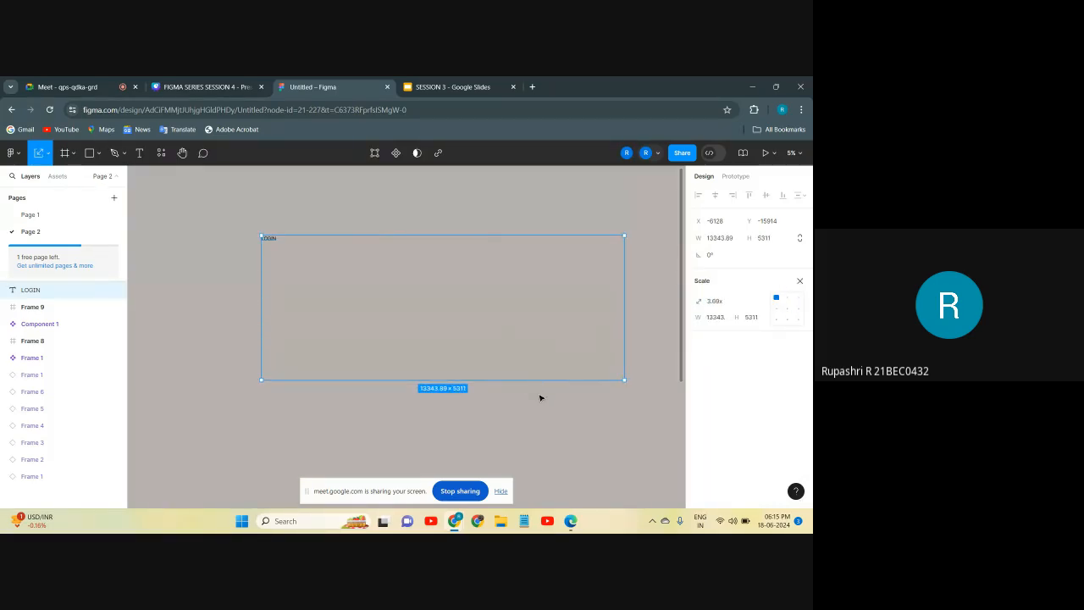
key("Escape")
left_click_drag(536, 381, 487, 248)
left_click_drag(571, 238, 284, 236)
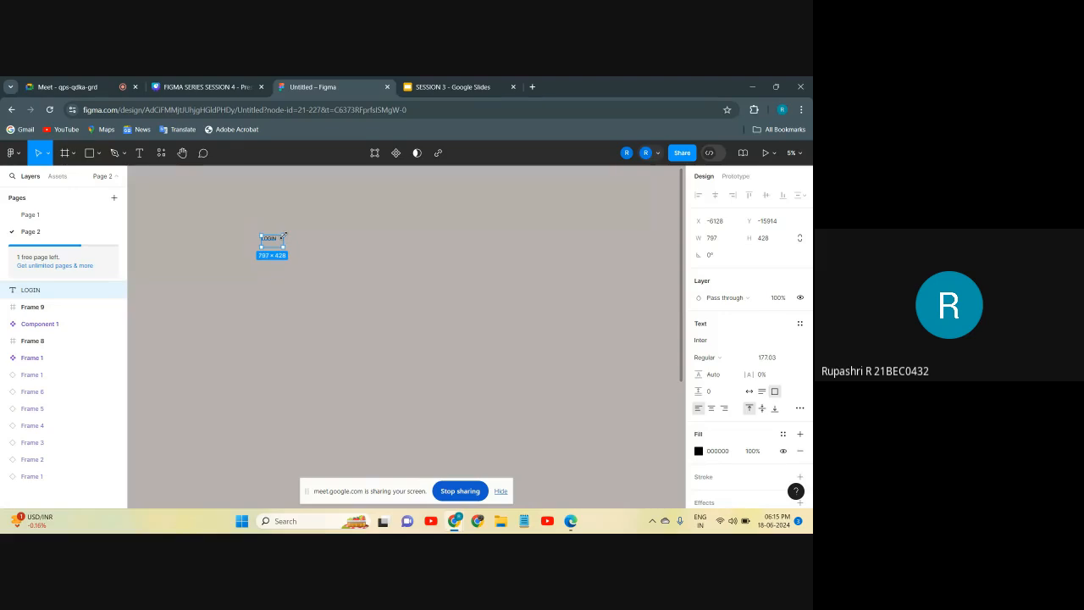
Step: Scale the LOGIN text up again to about 6264 × 3364 and shrink its box around the word to about 4397 × 1526
key("k")
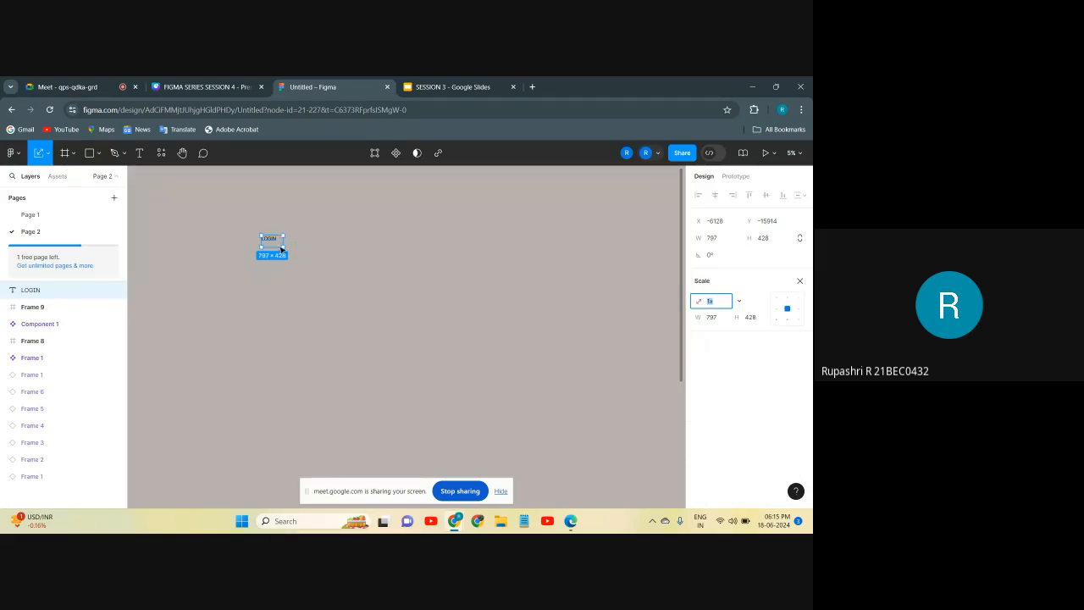
left_click_drag(286, 245, 397, 269)
left_click_drag(367, 228, 413, 292)
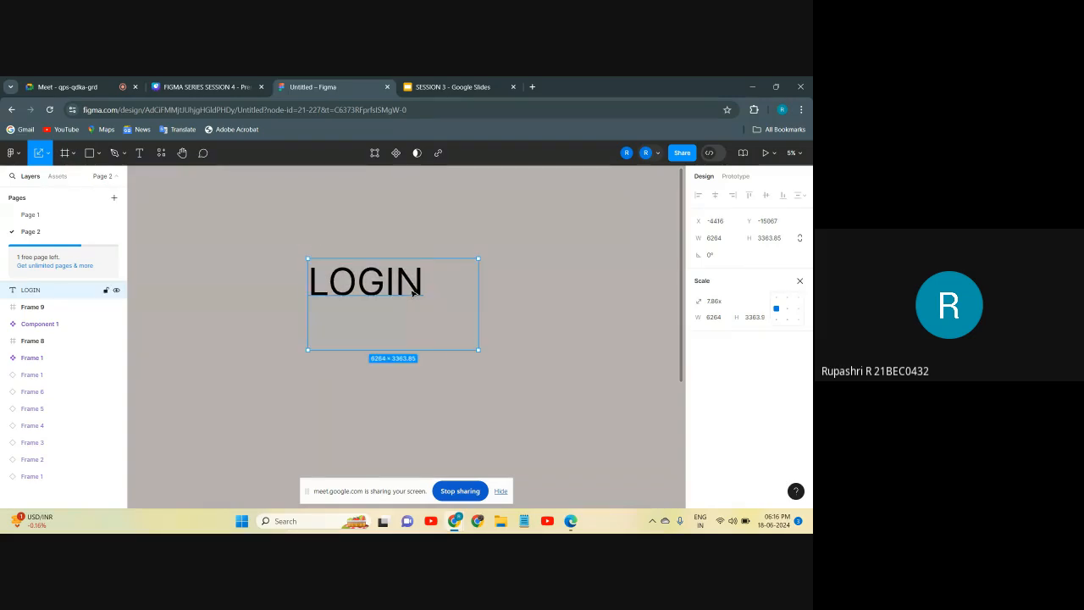
left_click(425, 370)
left_click(416, 303)
left_click_drag(436, 352, 423, 278)
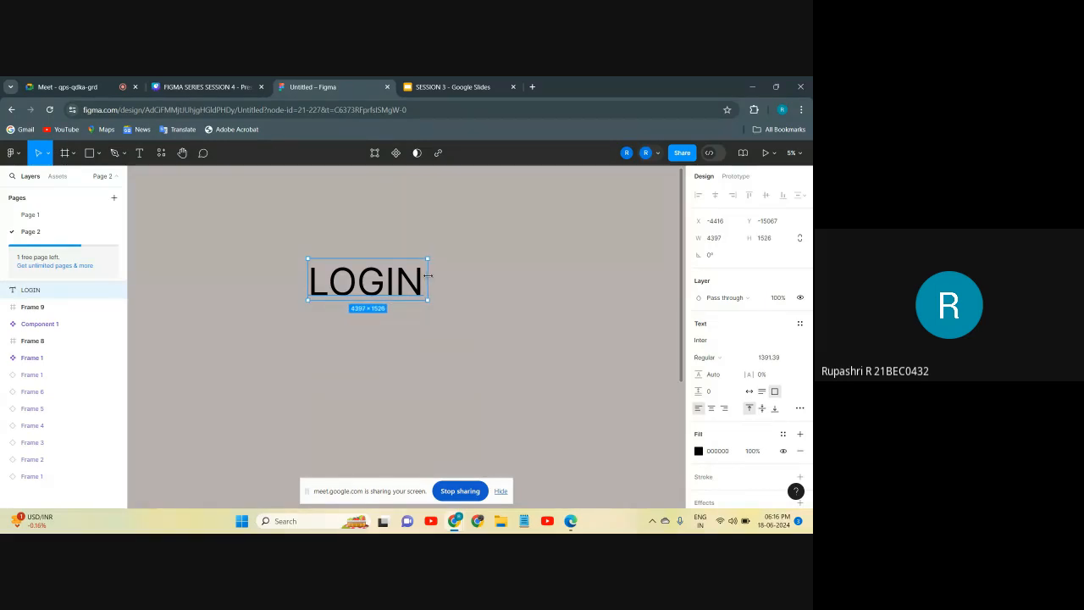
left_click(431, 323)
Step: Draw a rectangle about 5448 × 2315 over the LOGIN text and set its corner radius to 100
left_click(91, 156)
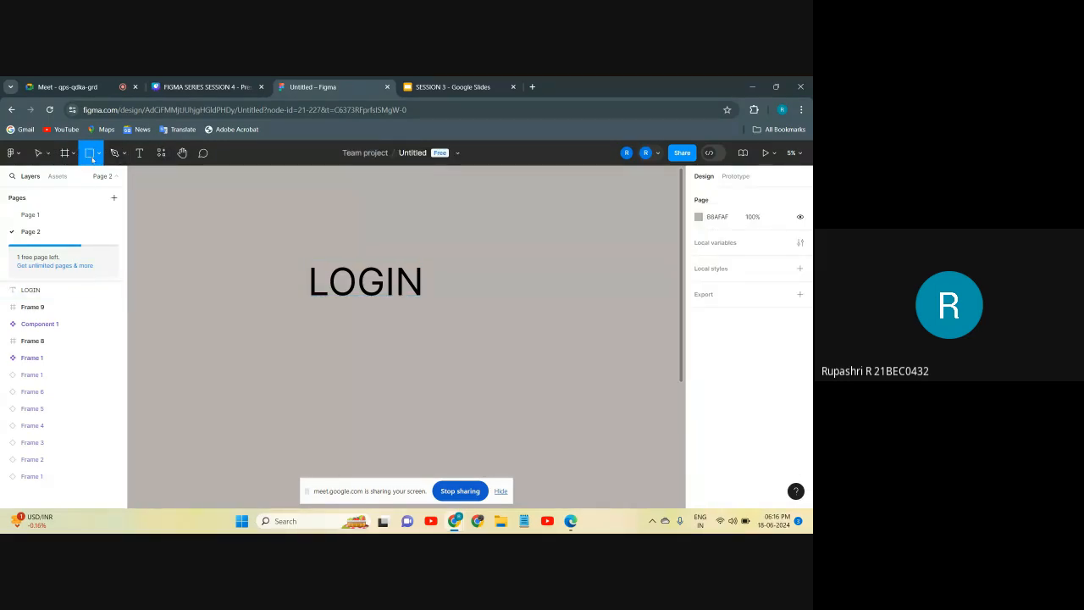
left_click_drag(289, 245, 437, 307)
left_click(769, 258)
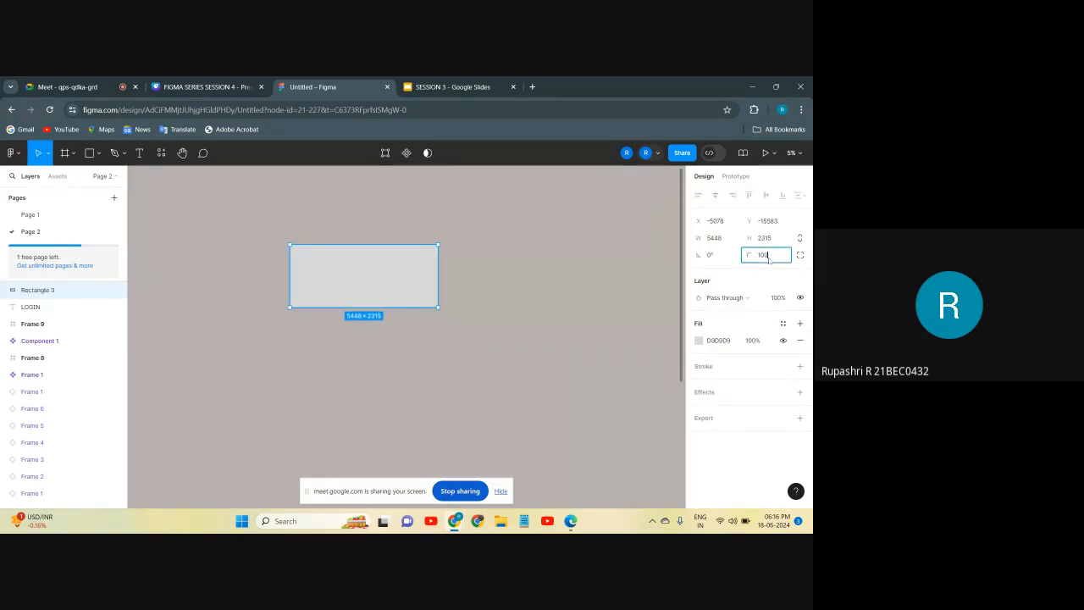
key("Return")
Step: Change the fill of the rounded rectangle to near-black 1C1B1B
left_click(521, 280)
left_click(416, 279)
left_click(233, 302)
left_click(321, 296)
left_click(699, 340)
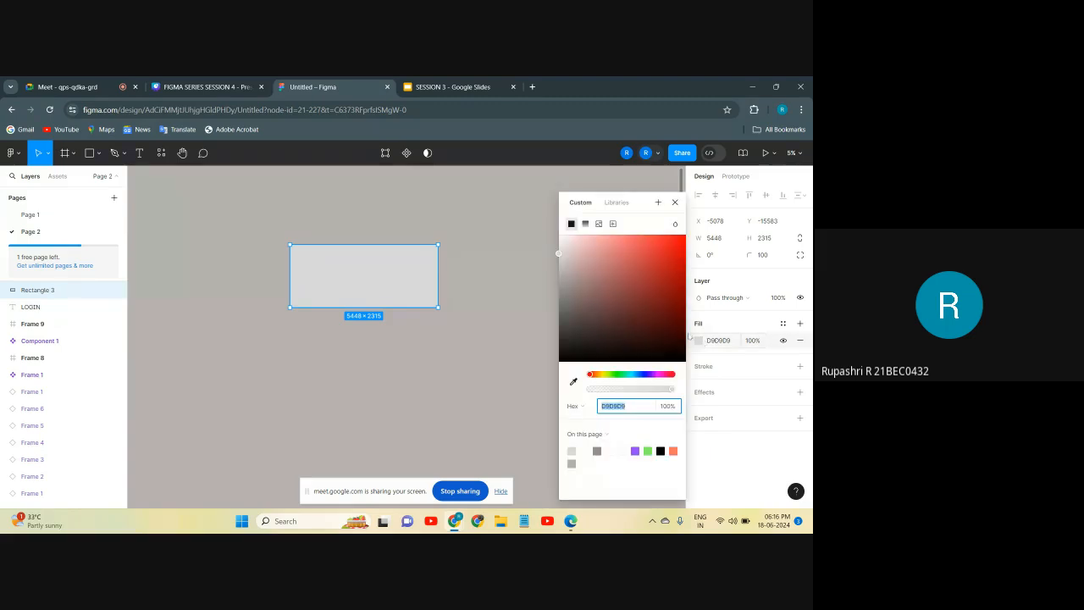
left_click(563, 350)
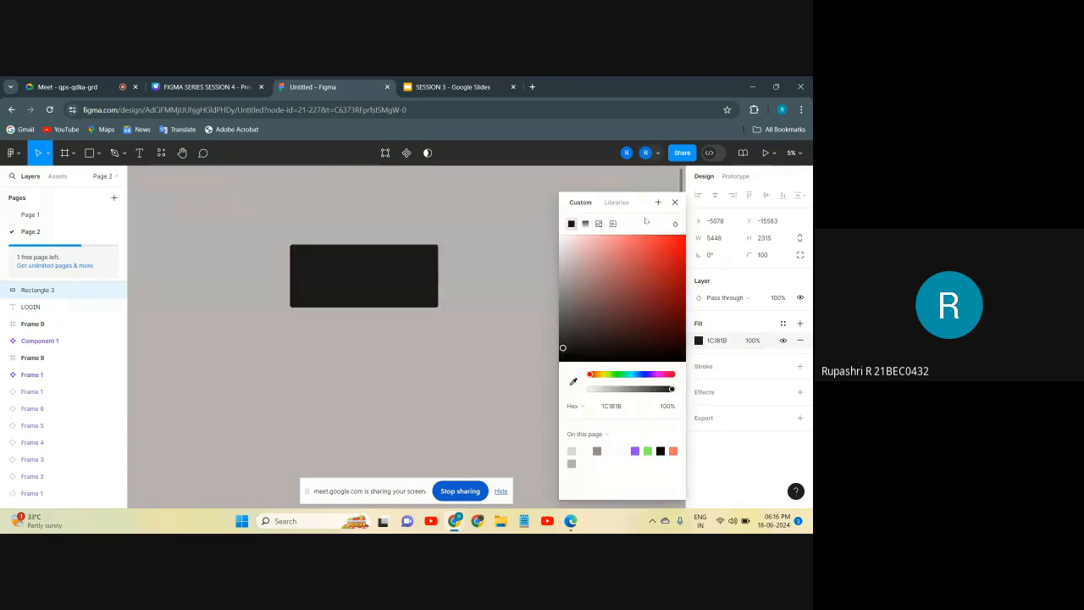
left_click(674, 203)
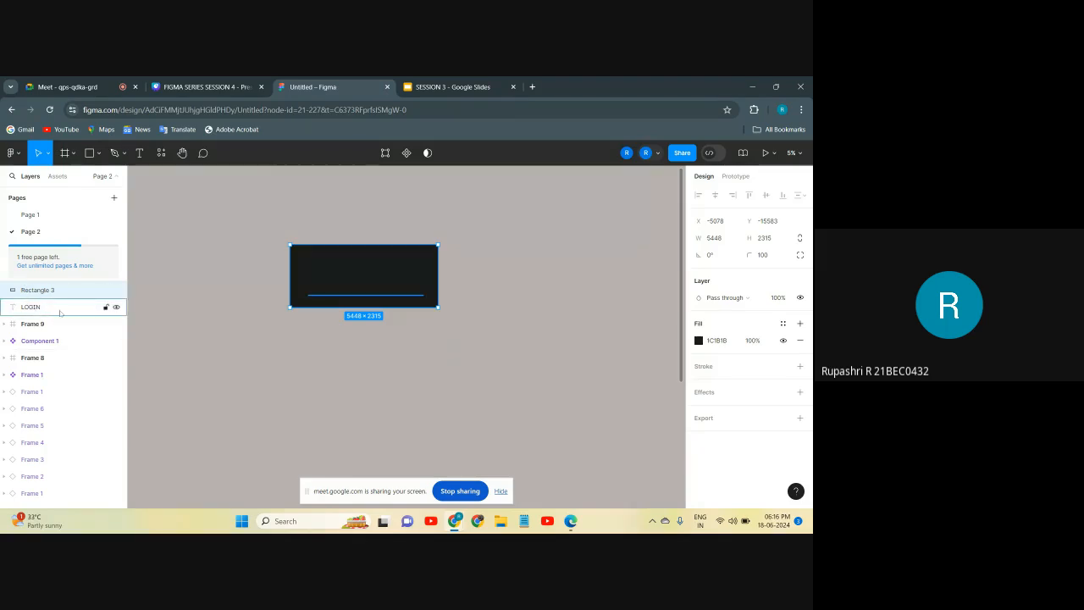
Step: Bring the LOGIN text layer in front of the dark rectangle and set its fill to FFFFFF
left_click_drag(38, 309, 37, 292)
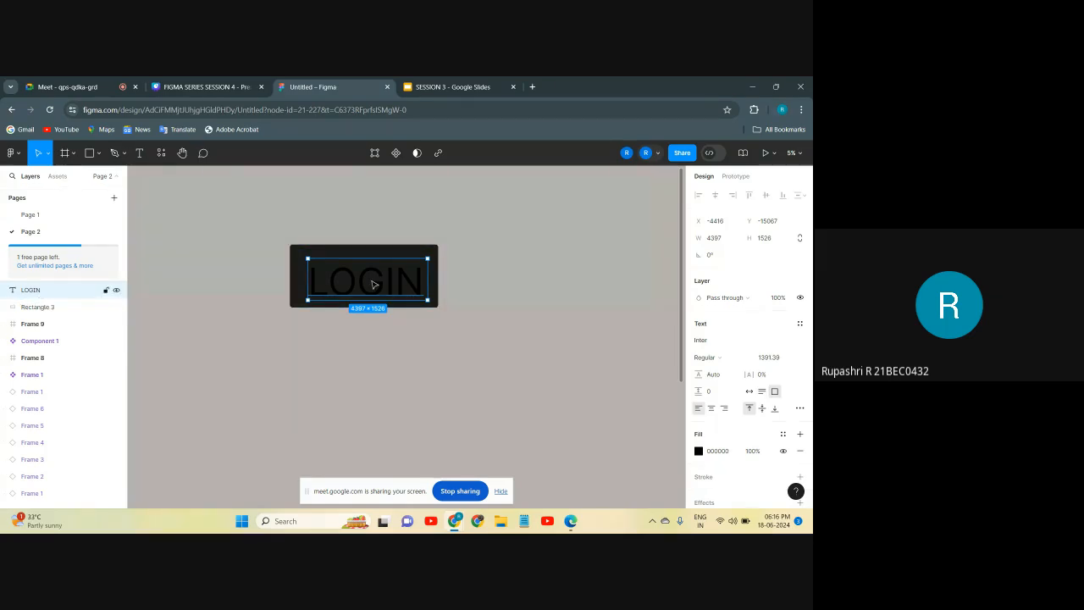
left_click(698, 451)
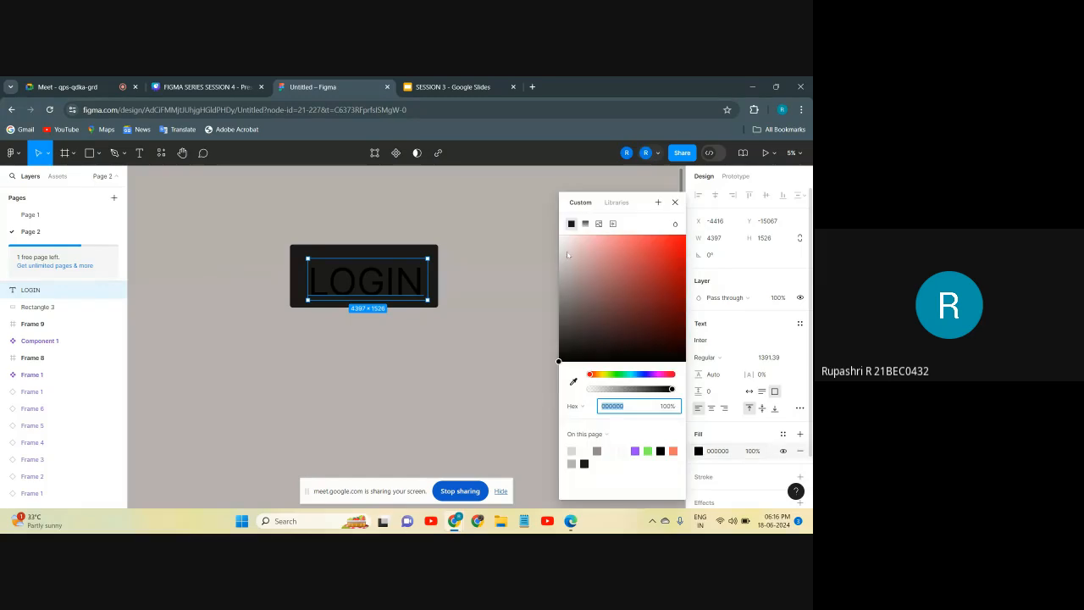
type("FFFFFF")
key("Return")
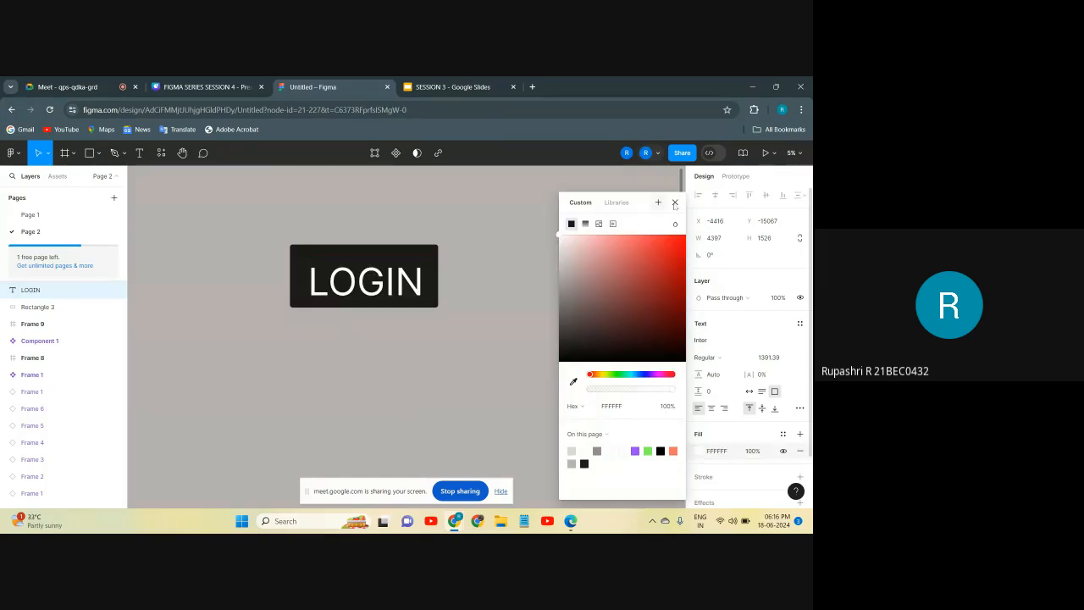
left_click(675, 202)
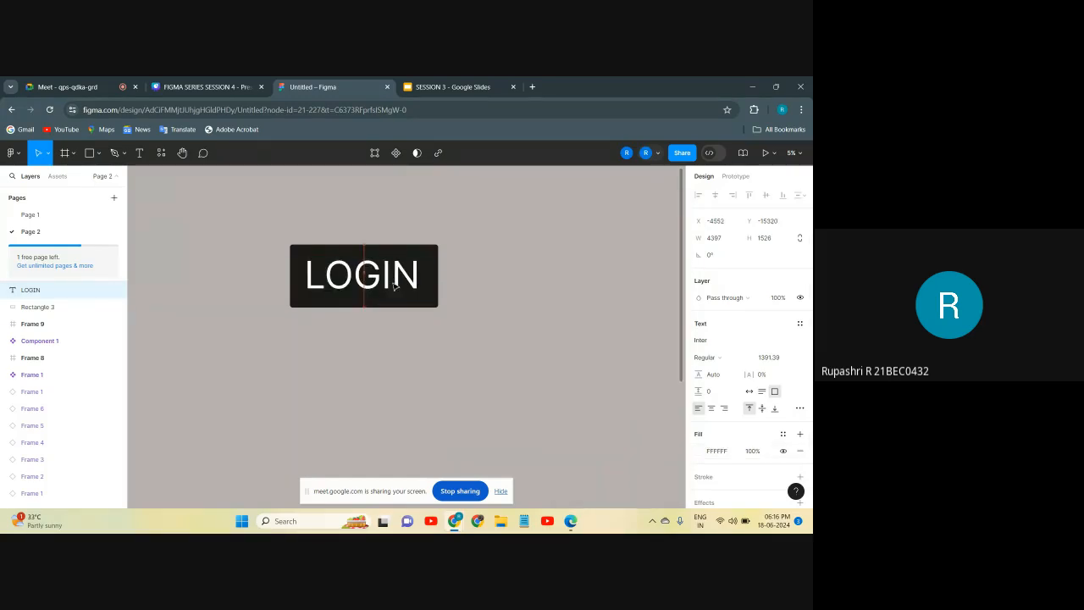
Step: Centre the LOGIN text on the rectangle and wrap both objects in an auto layout frame
left_click(407, 320)
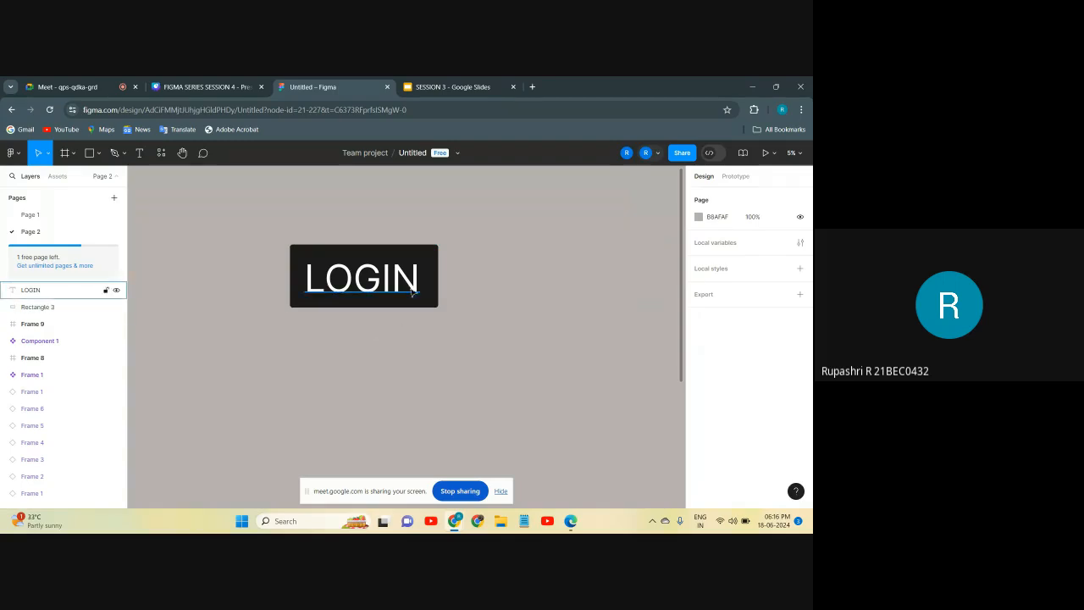
left_click_drag(284, 234, 465, 333)
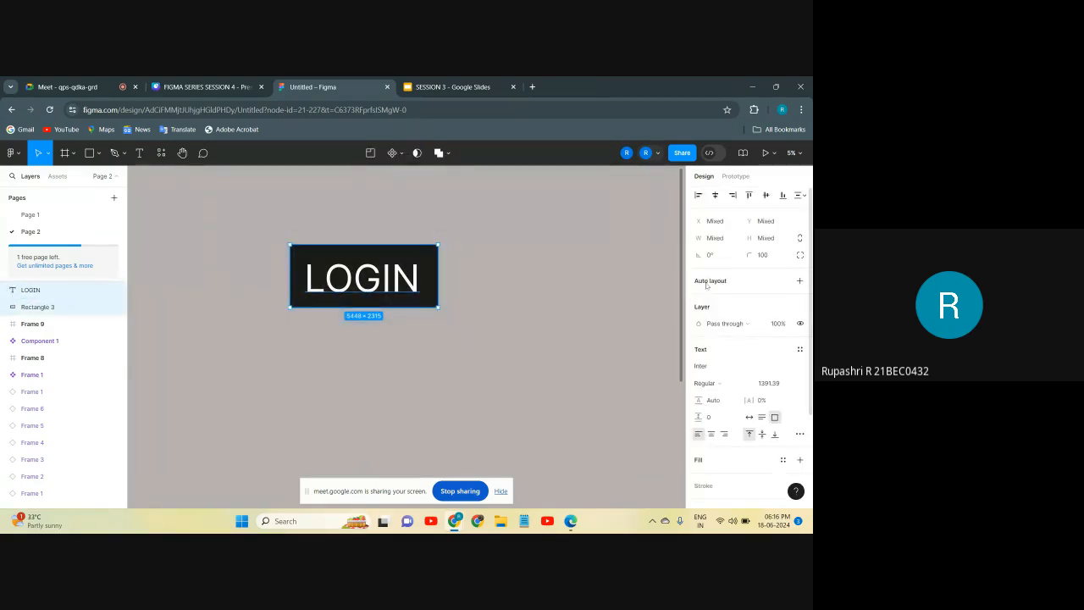
key("shift+a")
left_click(414, 353)
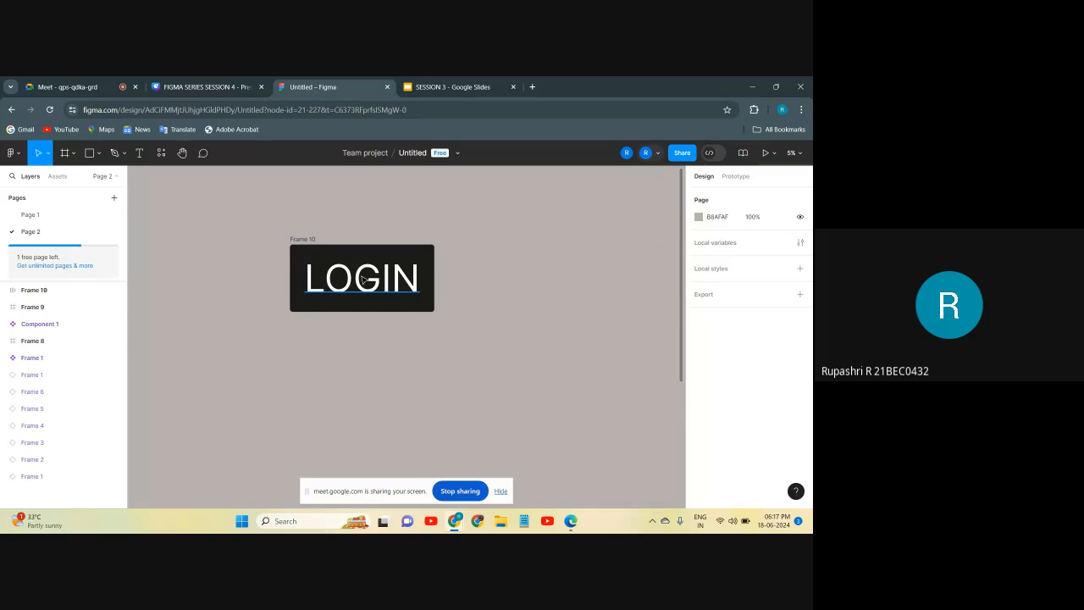
Step: Try to run the saved Icons8 plugin for icons, illustrations and photos, and close its window
left_click(160, 153)
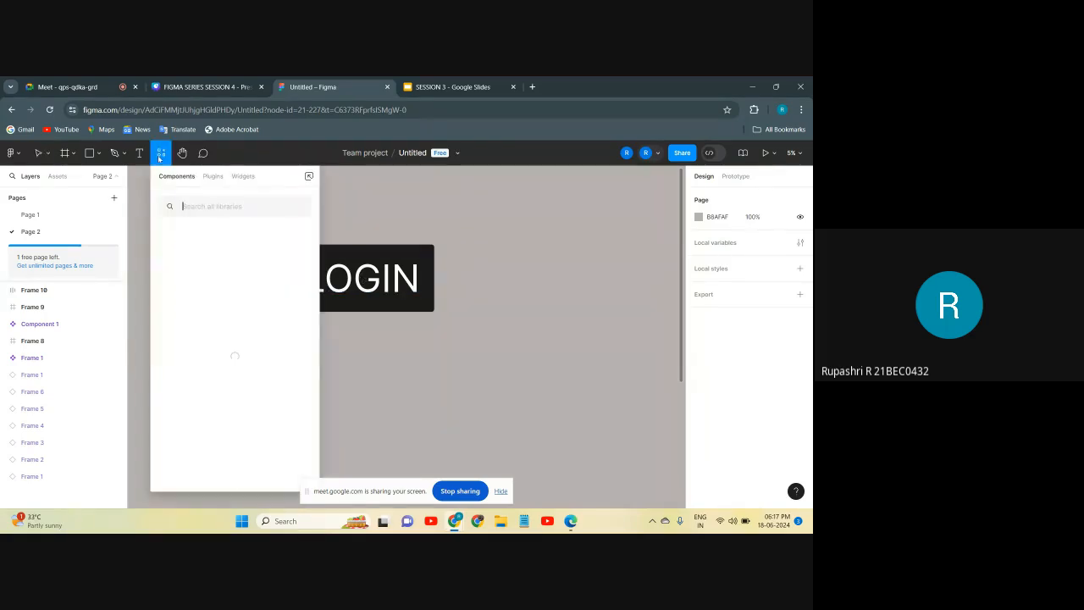
left_click(209, 182)
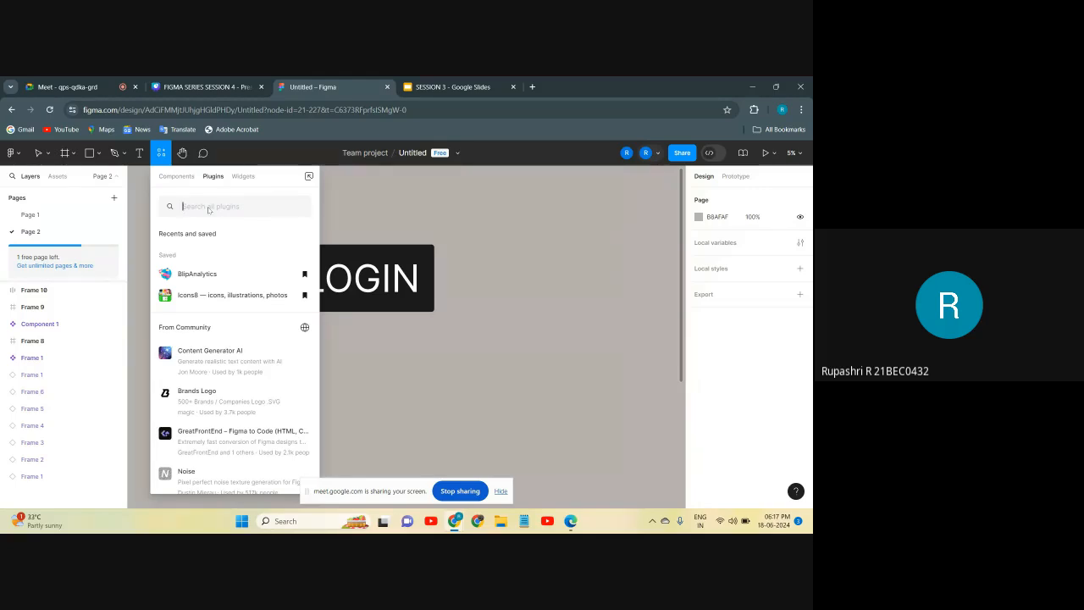
left_click(209, 295)
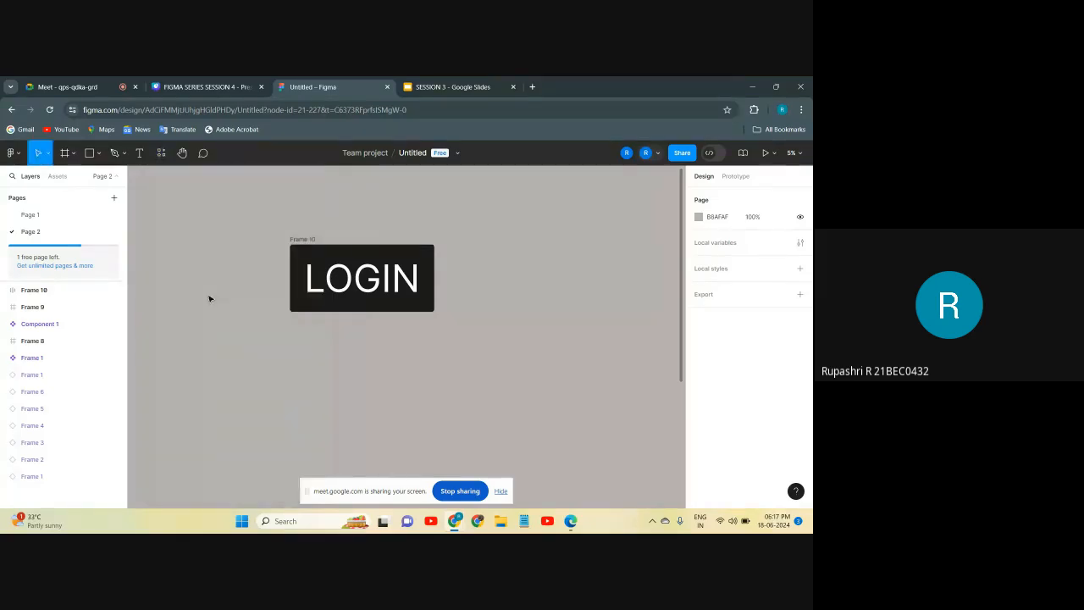
right_click(519, 346)
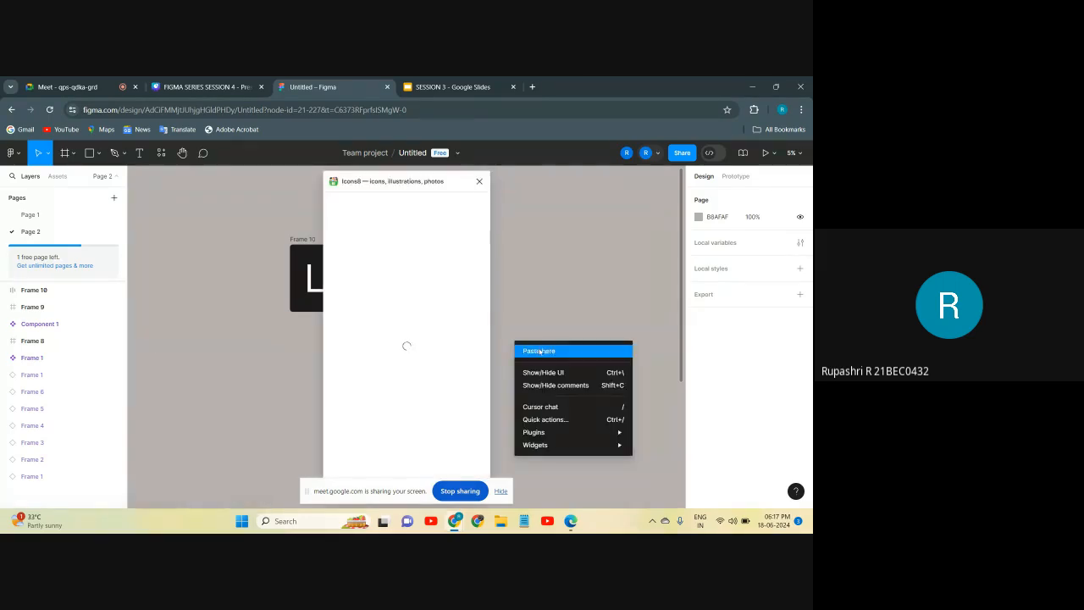
mouse_move(546, 433)
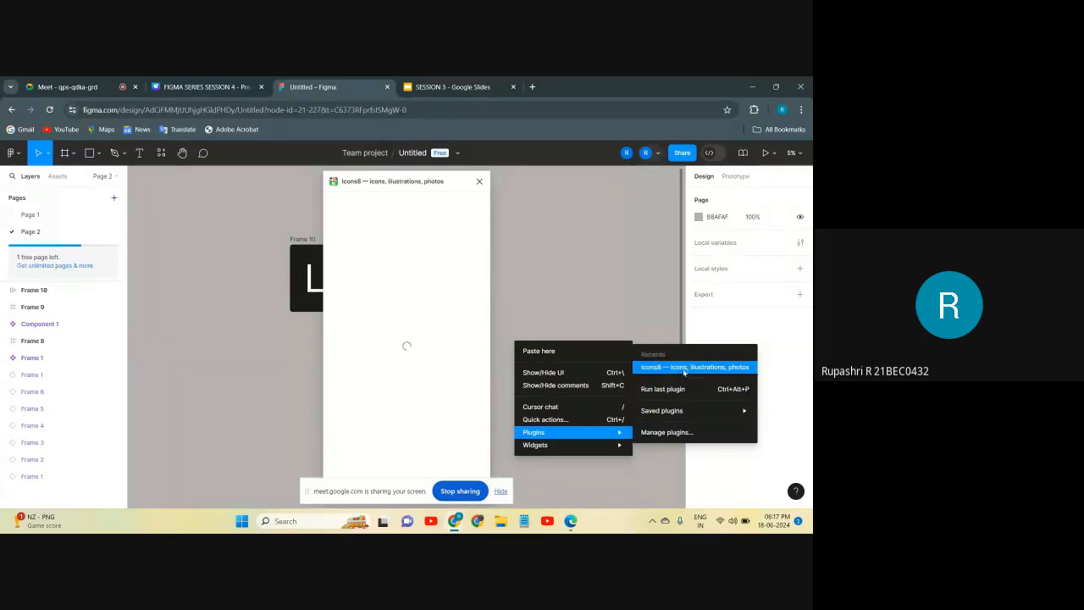
left_click(627, 304)
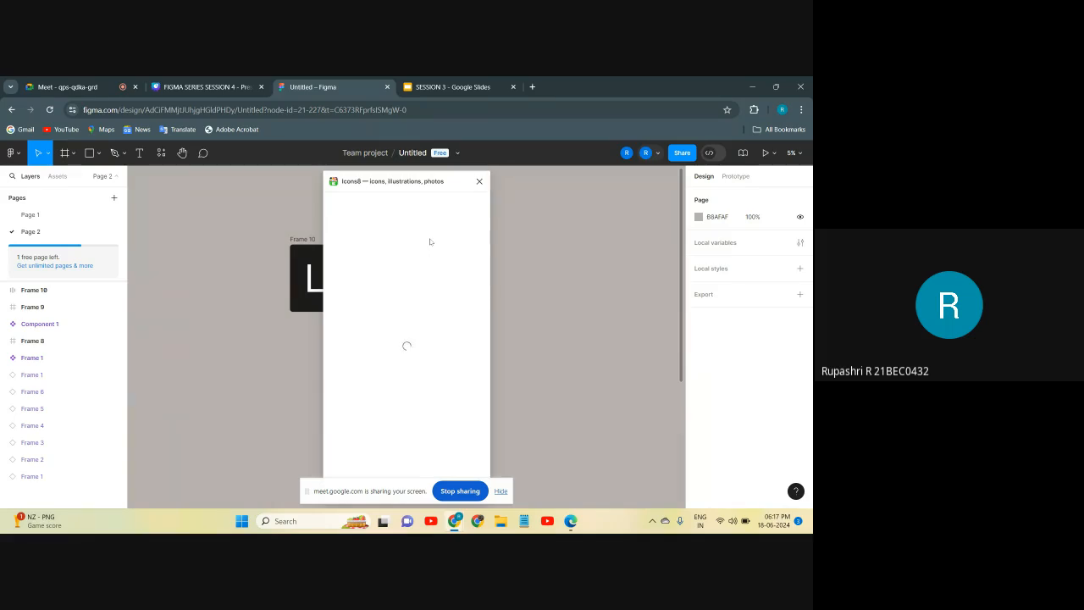
left_click(480, 182)
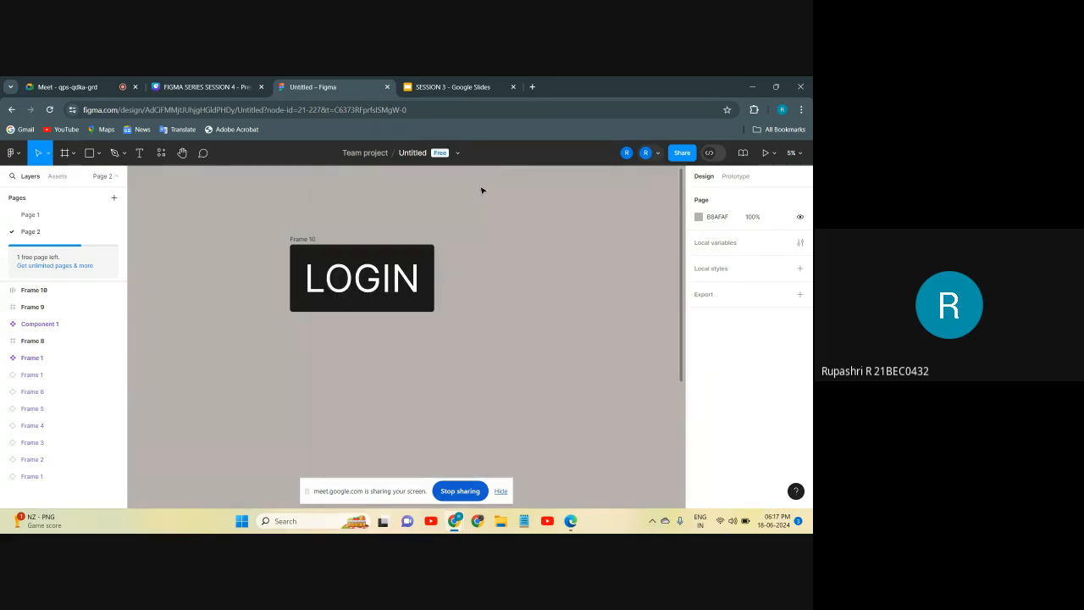
Step: Draw a roughly square rectangle, about 640 by 640, beside the LOGIN button on the canvas
left_click(98, 154)
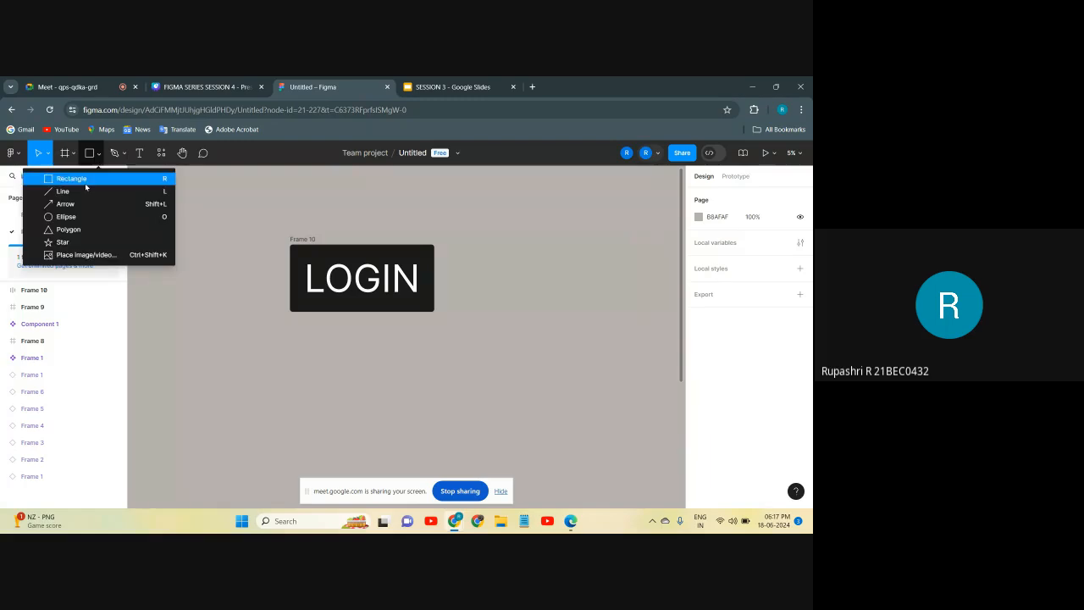
left_click(85, 183)
left_click_drag(186, 293, 205, 312)
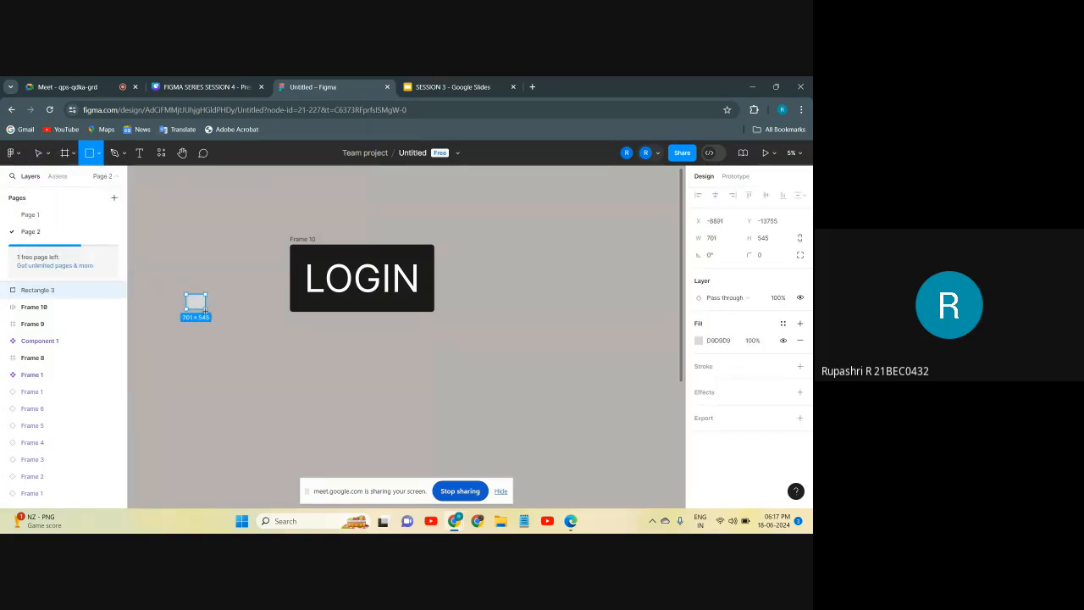
left_click(195, 235)
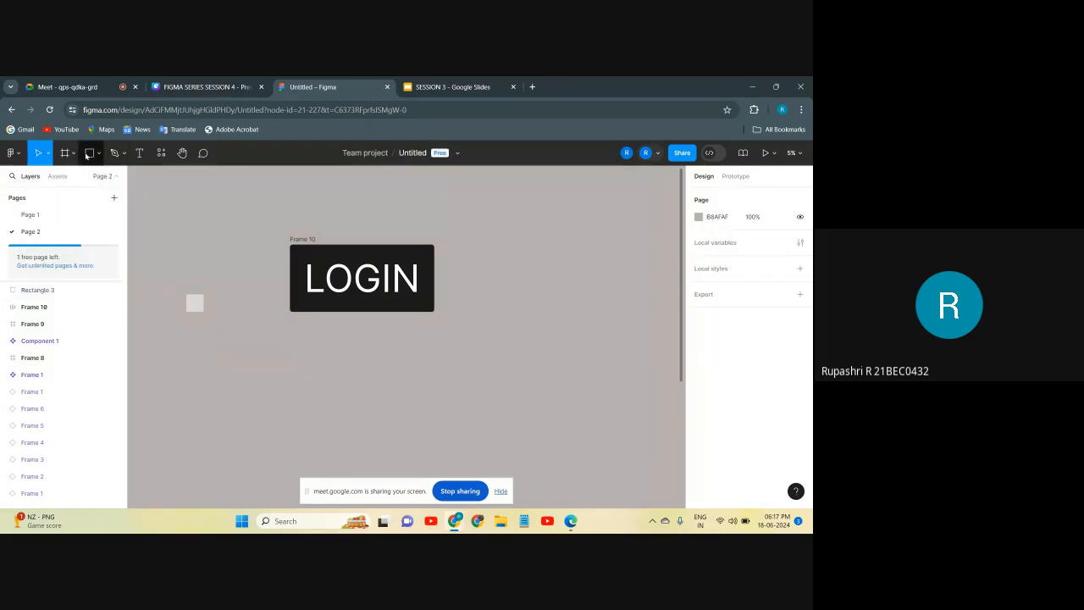
Step: Draw a small ellipse on Page 2 just below the grey square, beside the LOGIN button
left_click(88, 154)
left_click(99, 153)
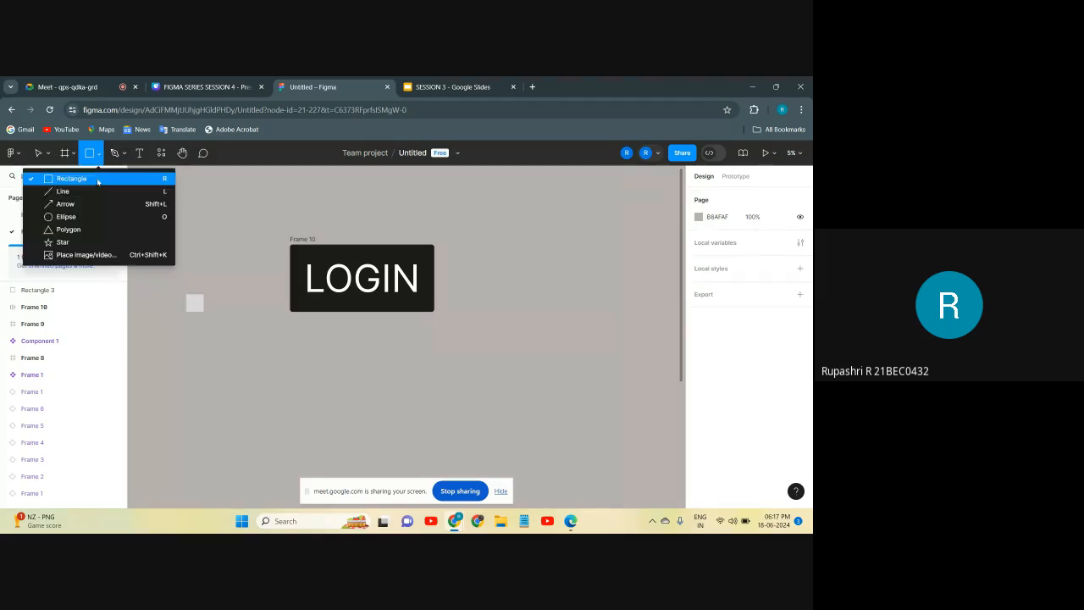
left_click(86, 214)
left_click(86, 214)
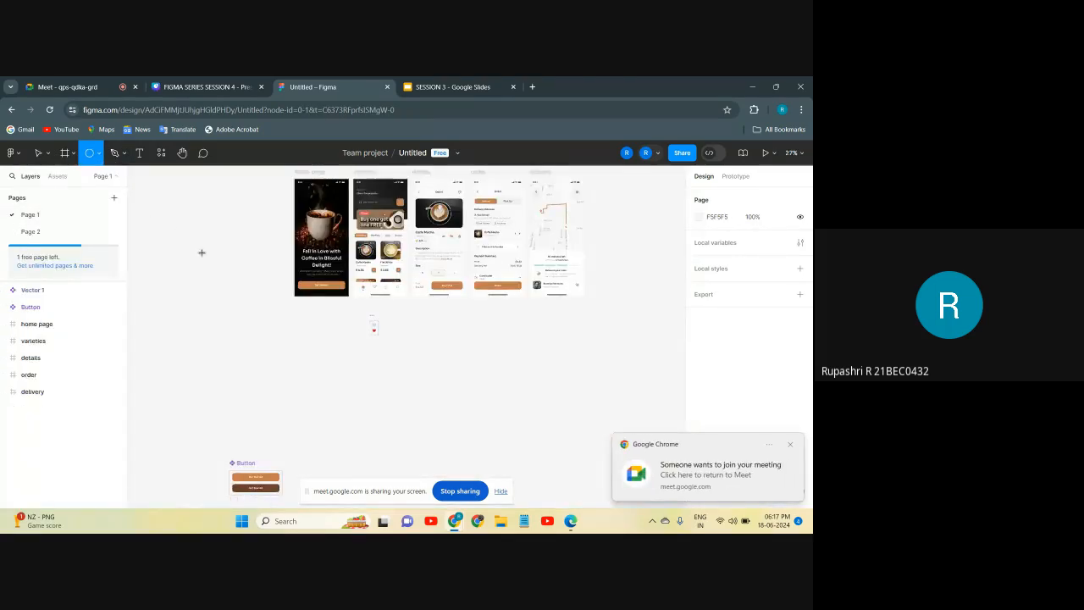
left_click(67, 232)
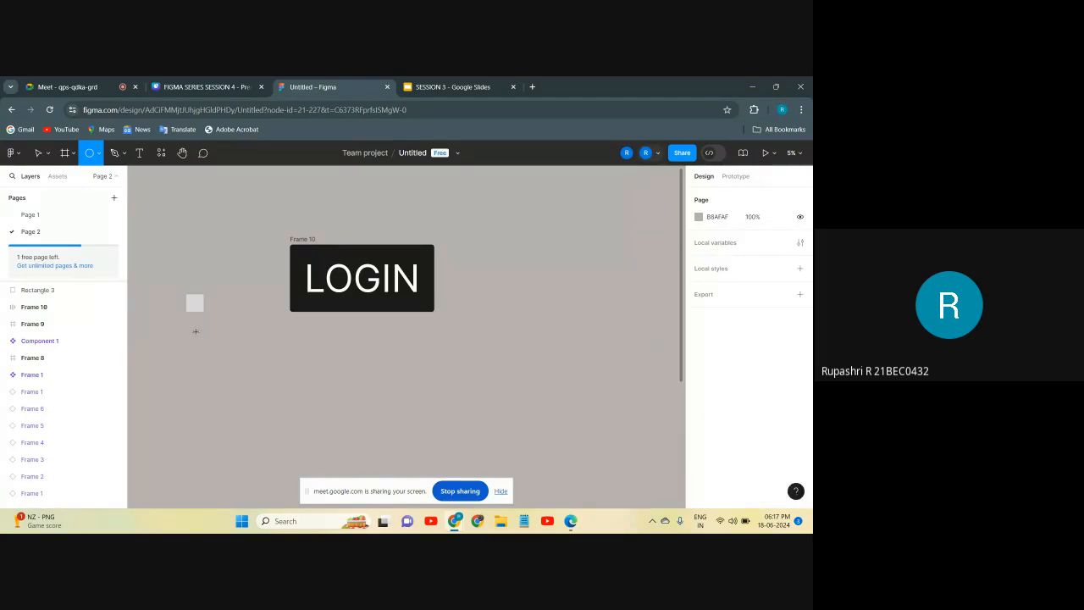
left_click_drag(194, 332, 216, 354)
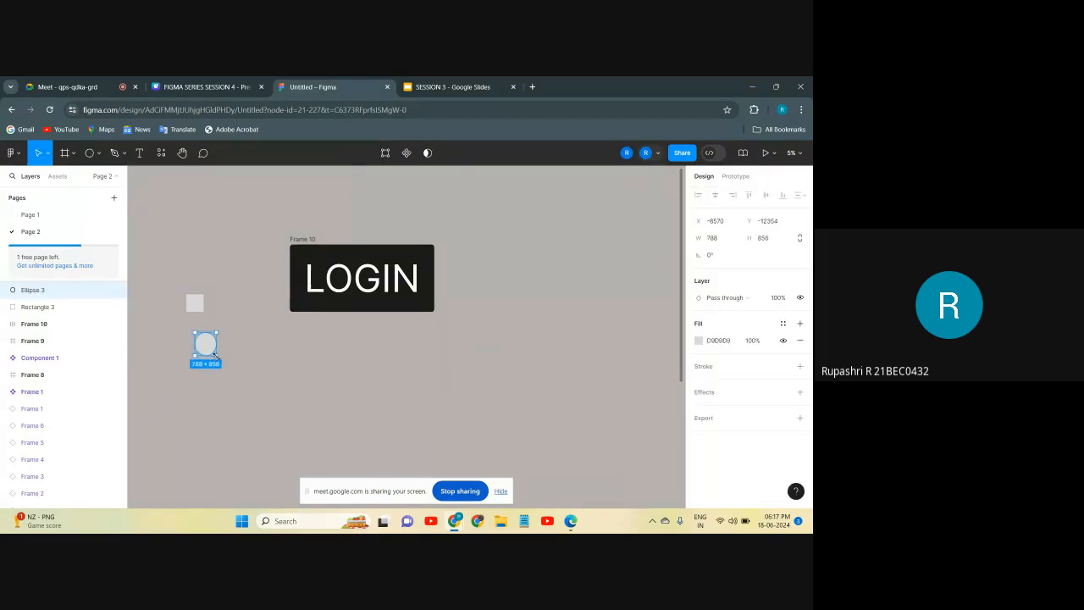
left_click(237, 348)
Step: Move the square into the LOGIN button's auto layout frame before the text and the ellipse after it
left_click(195, 307)
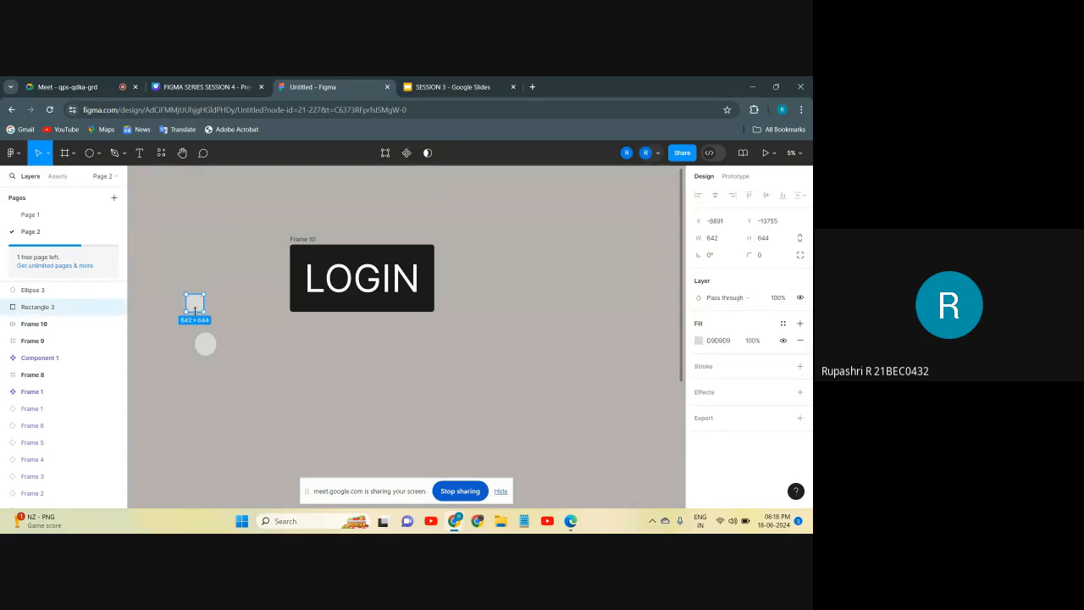
left_click_drag(195, 308, 298, 274)
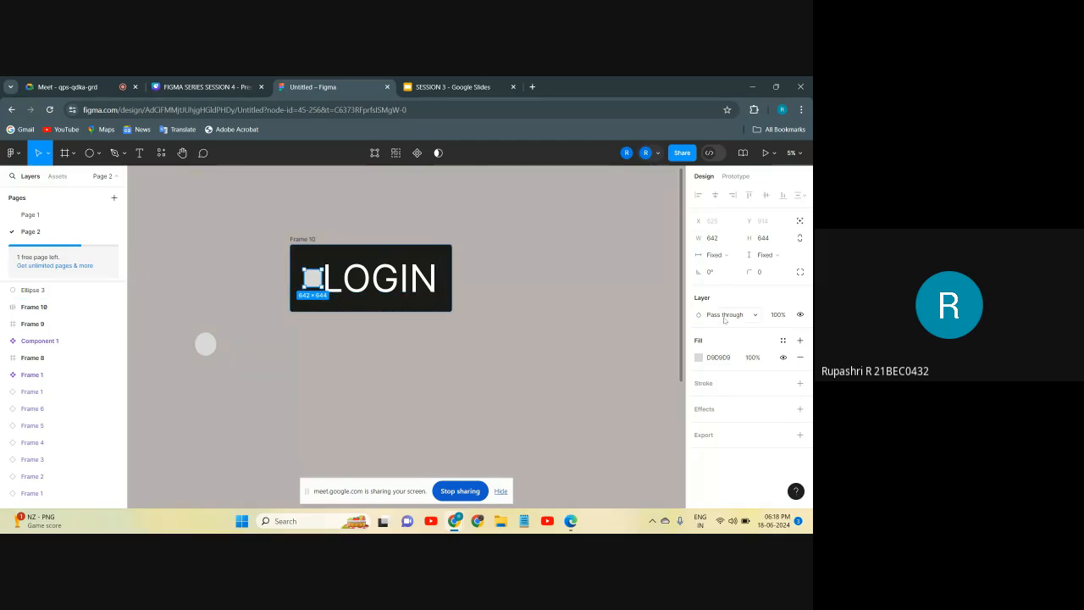
left_click(429, 257)
left_click(307, 247)
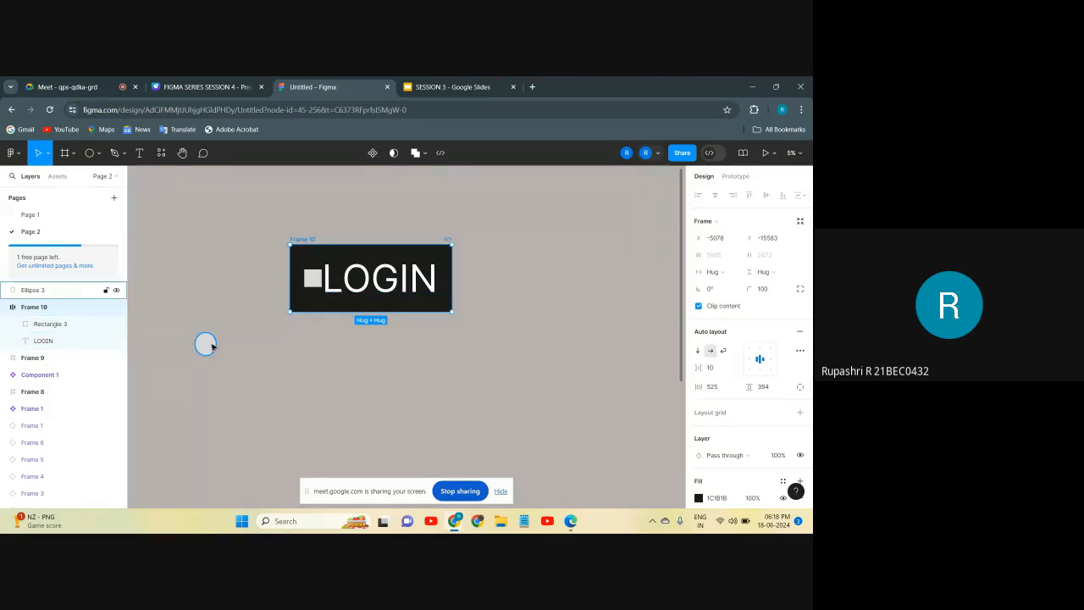
left_click_drag(207, 344, 445, 282)
left_click(468, 350)
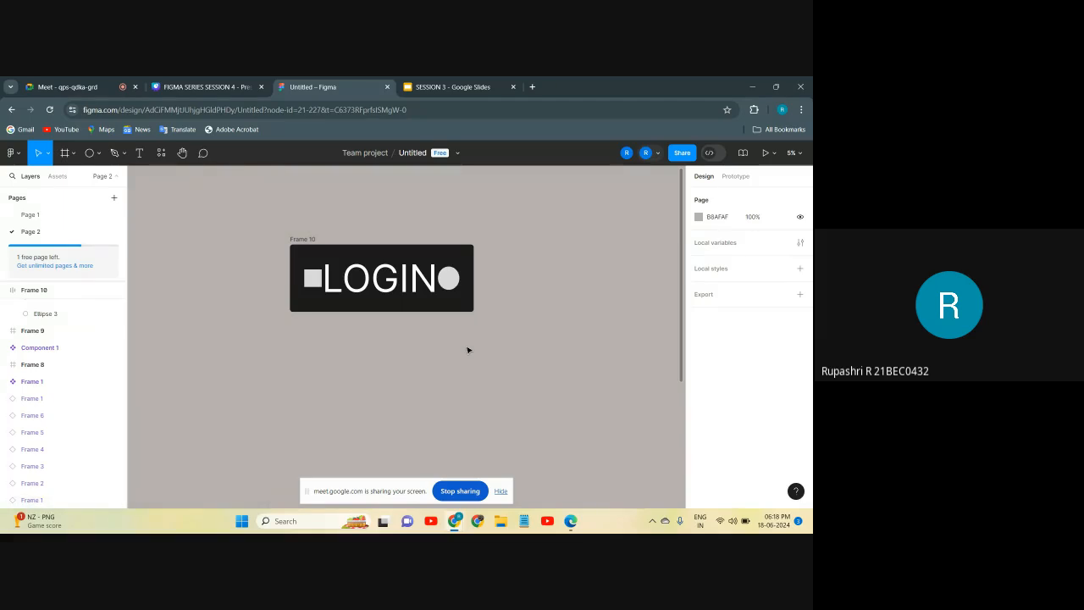
Step: Convert the LOGIN button frame with its square and ellipse into a component, and check its layers
left_click_drag(271, 222, 492, 328)
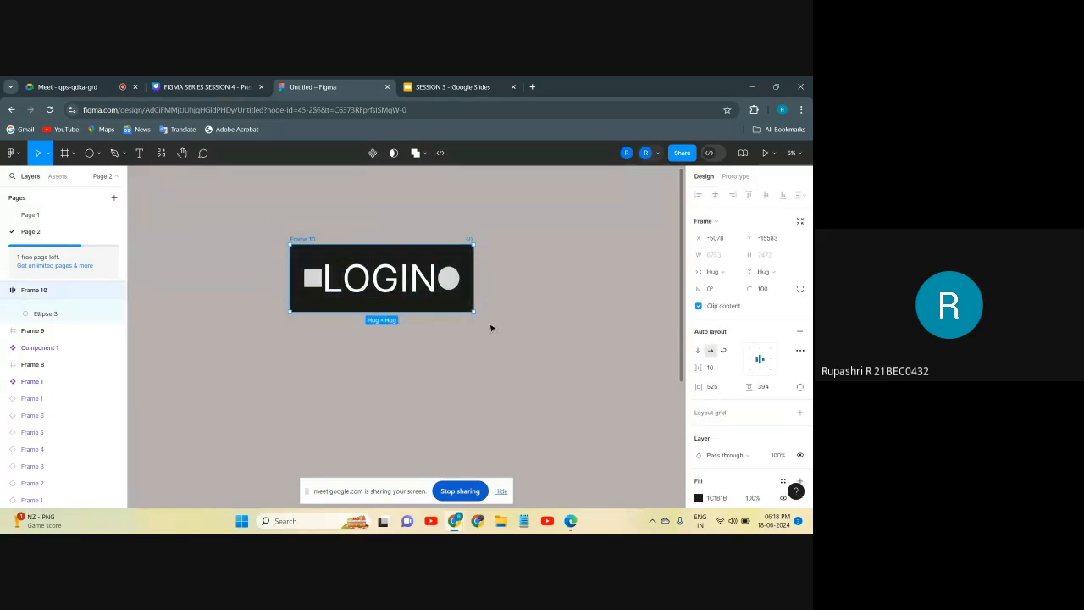
left_click(372, 155)
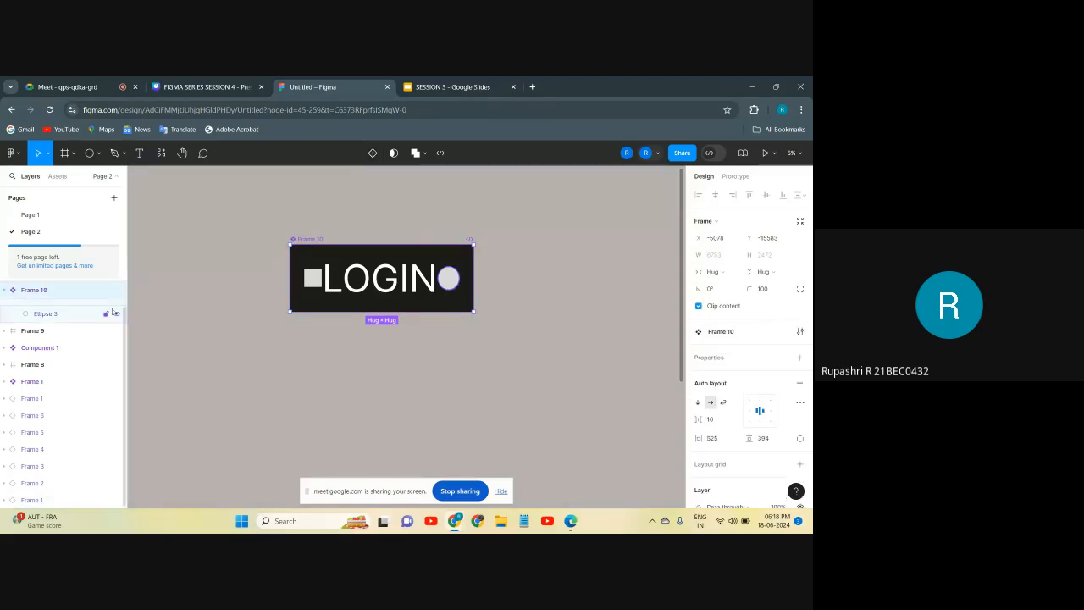
left_click(5, 291)
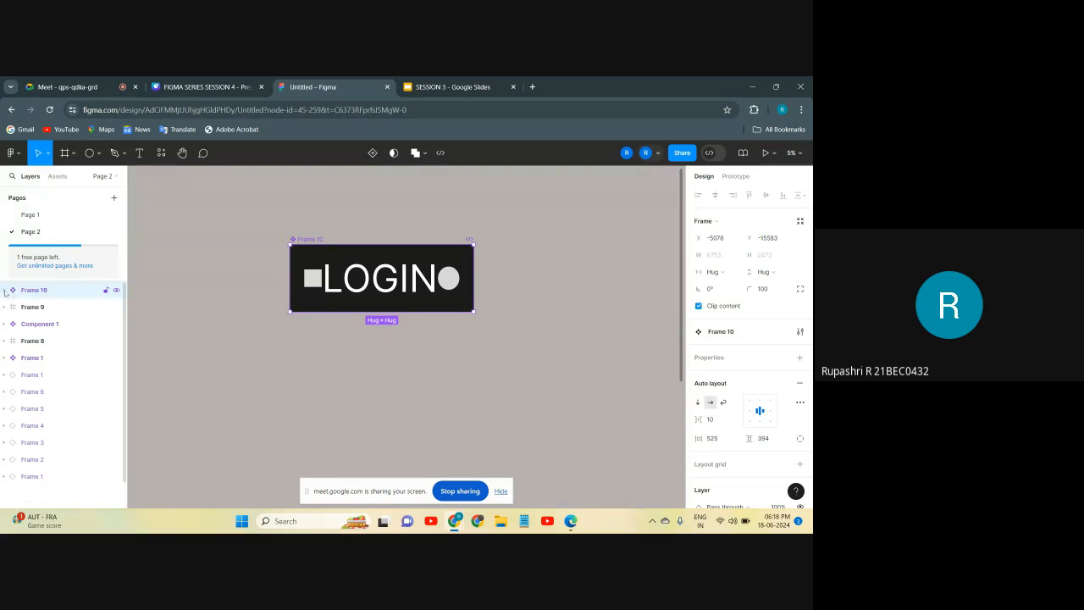
left_click(5, 291)
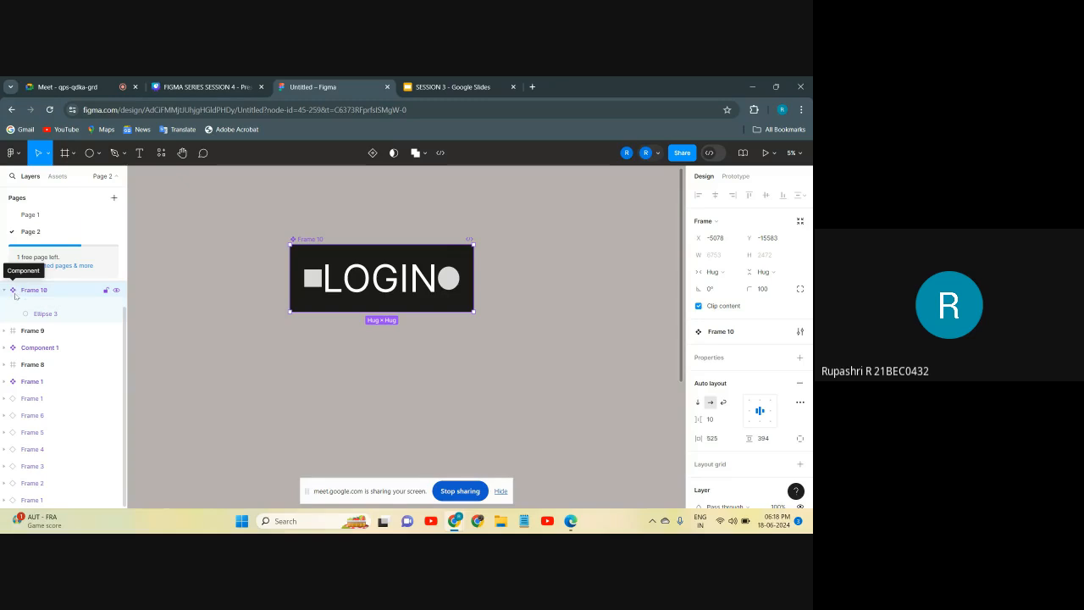
left_click(198, 323)
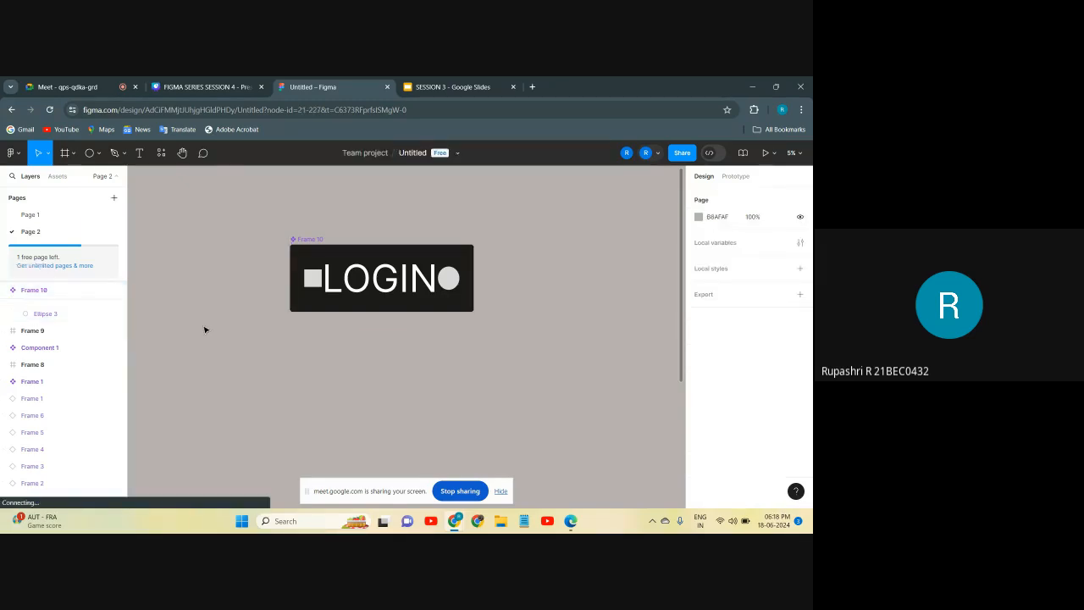
left_click(385, 287)
left_click(418, 368)
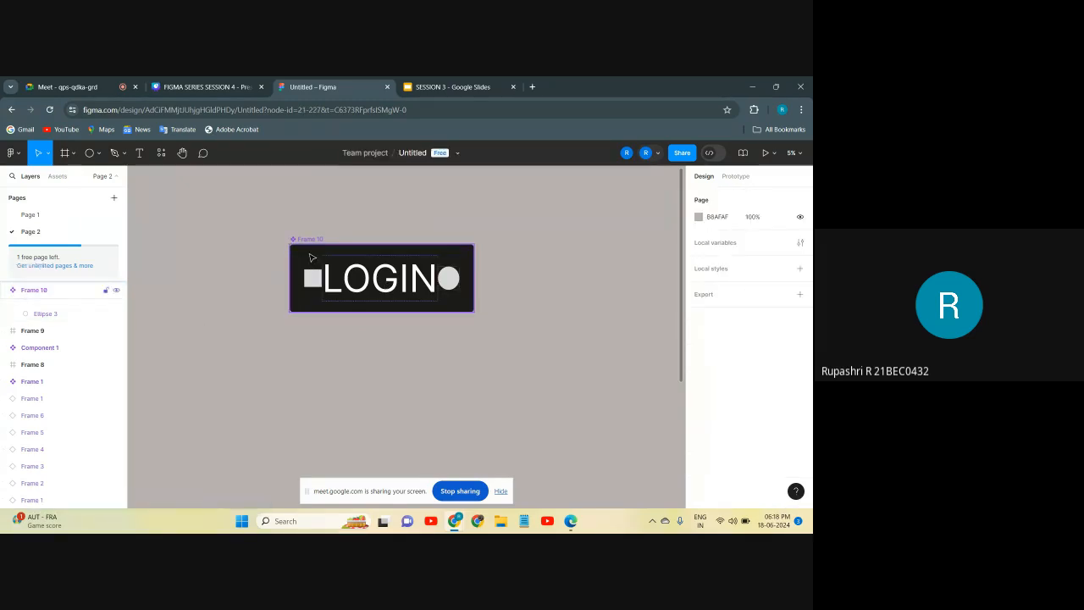
Step: Place an instance of the Frame 10 LOGIN component from the local assets below the main component
left_click(58, 177)
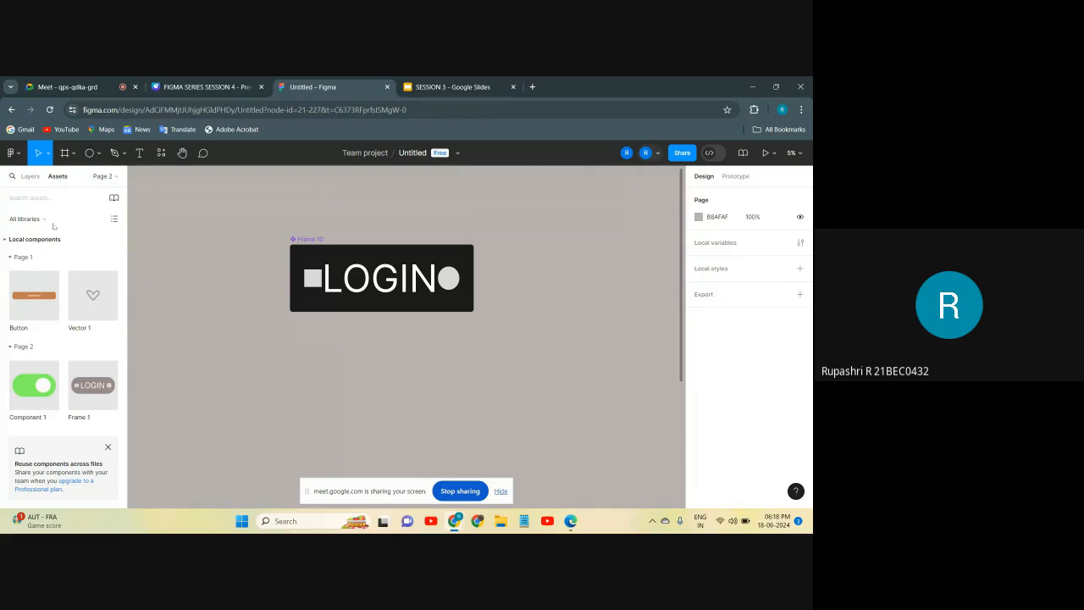
scroll(42, 327, "down", 3)
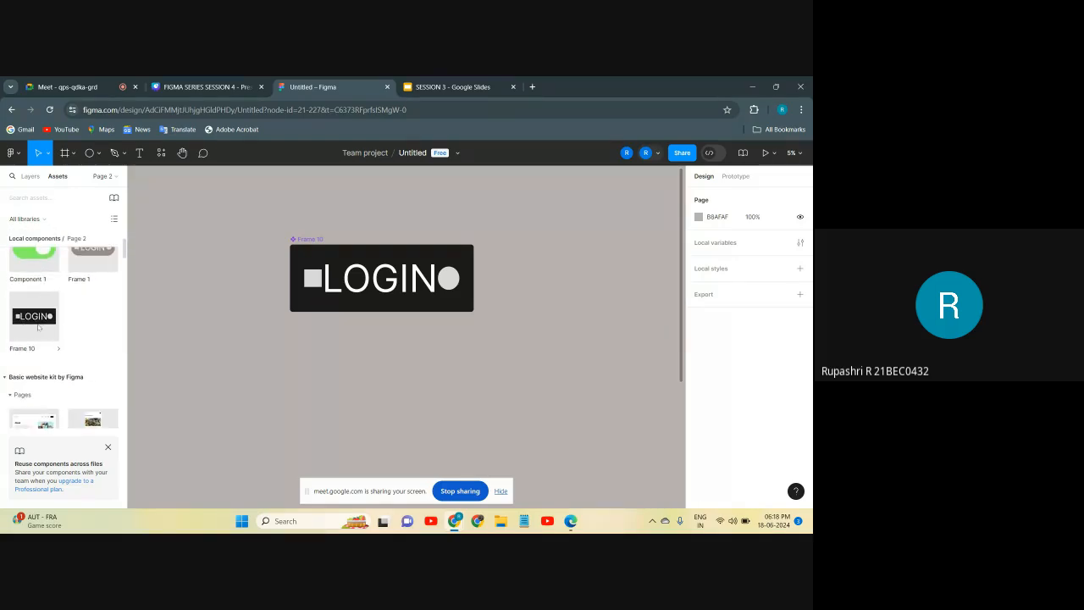
left_click(31, 176)
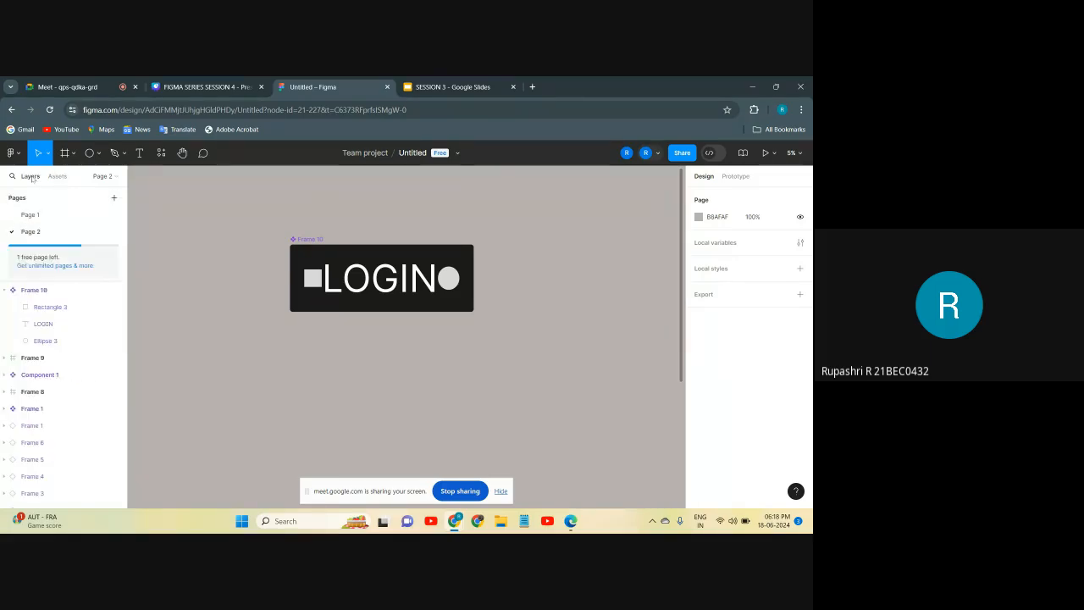
left_click(58, 177)
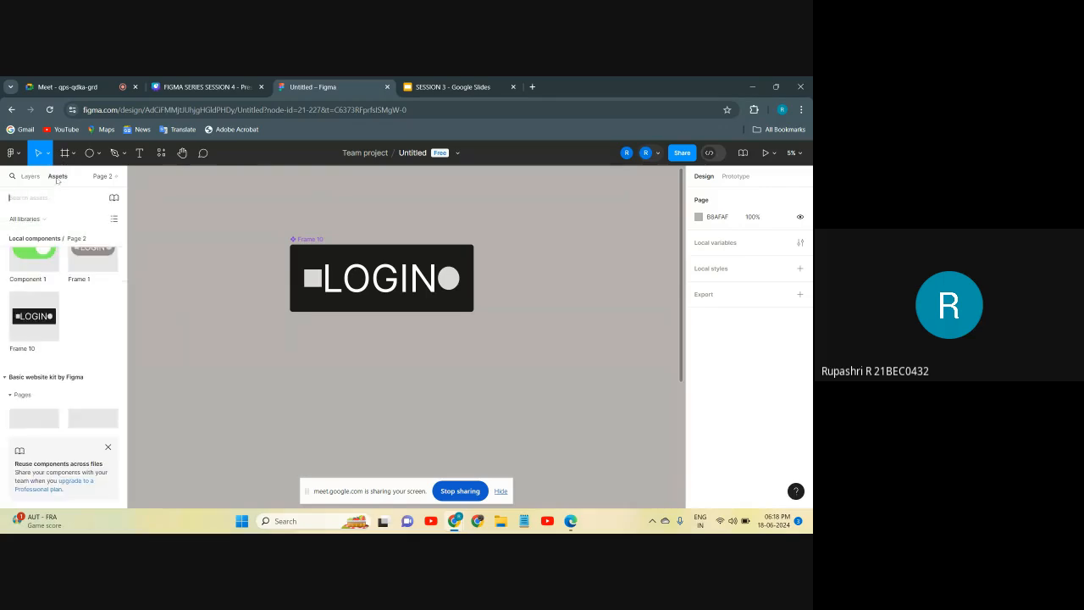
scroll(33, 270, "up", 1)
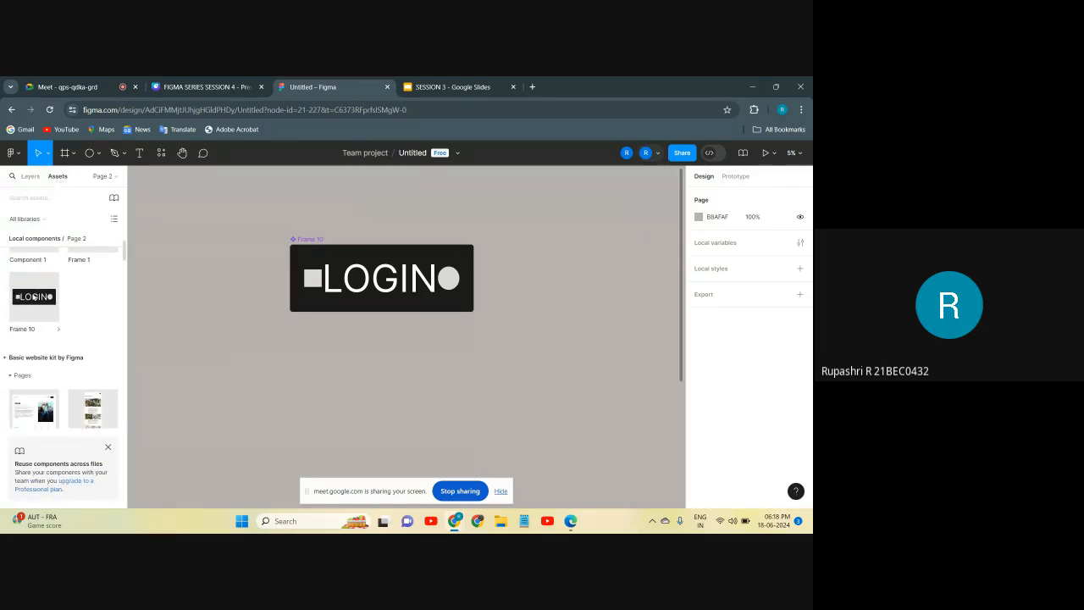
left_click_drag(153, 312, 365, 379)
left_click(527, 389)
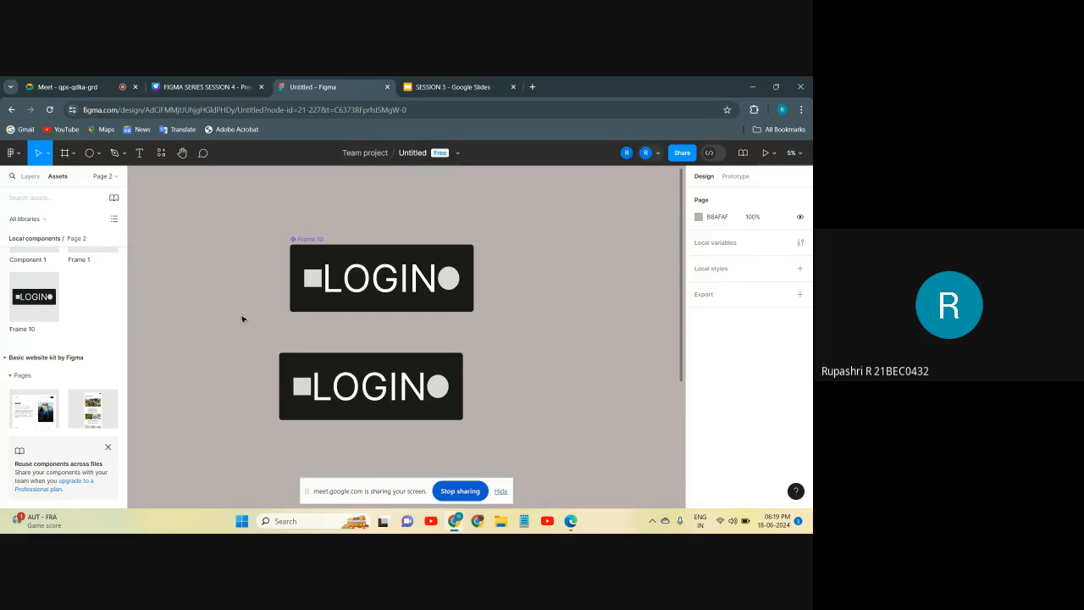
Step: Insert a 9 into the main component's text to make LO9GIN, and delete it again
left_click(380, 279)
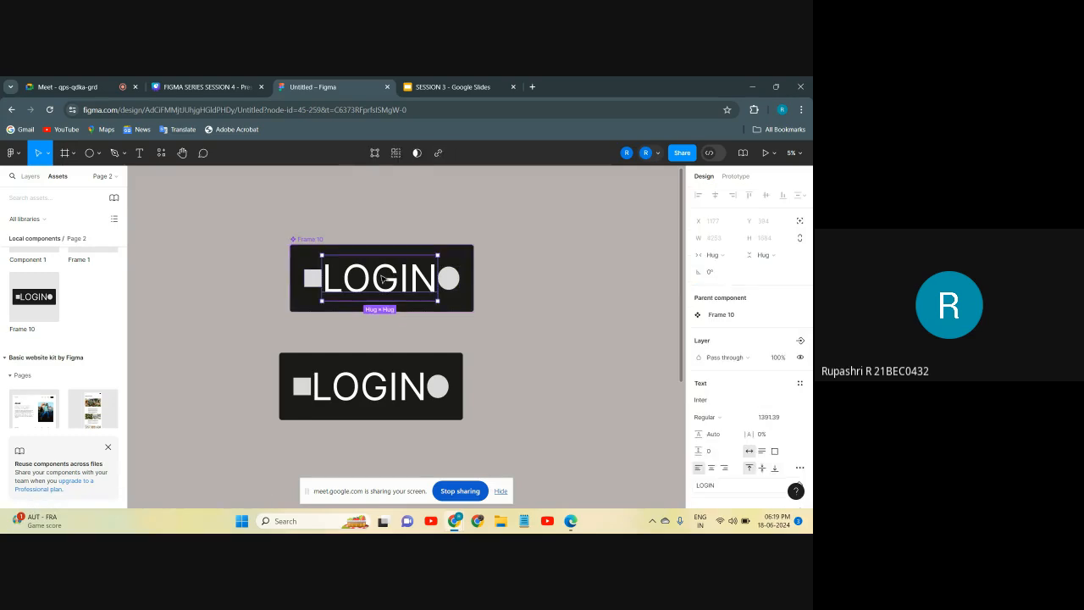
double_click(382, 280)
left_click(375, 277)
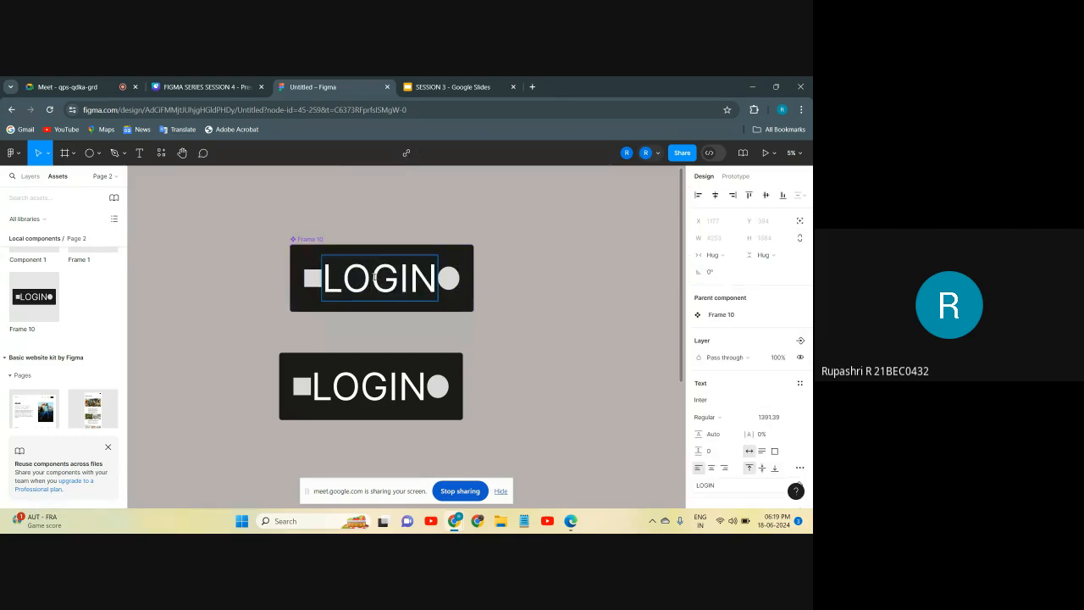
type("9")
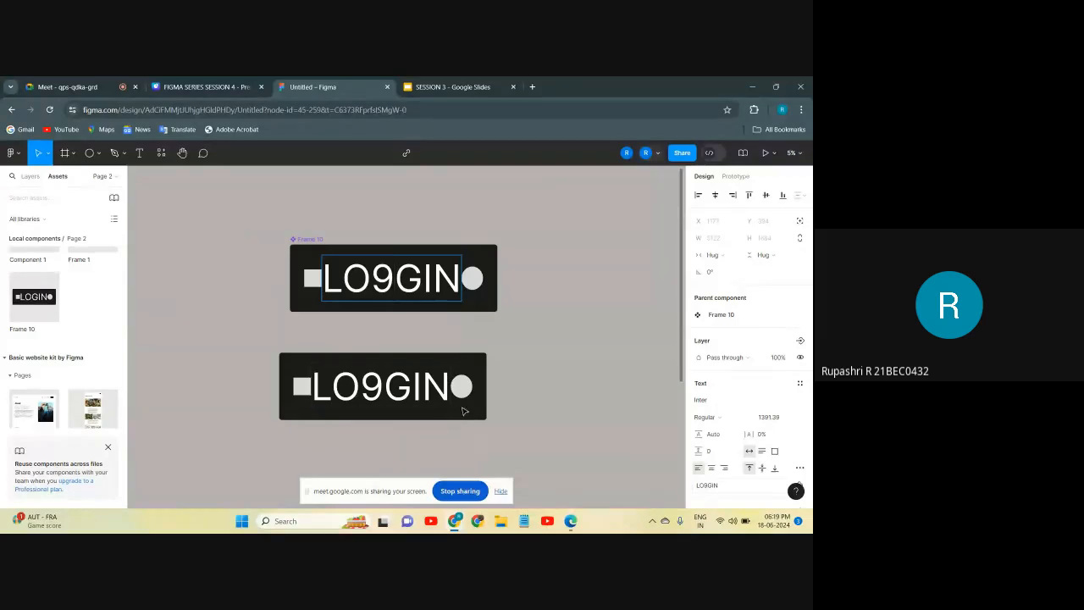
key("BackSpace")
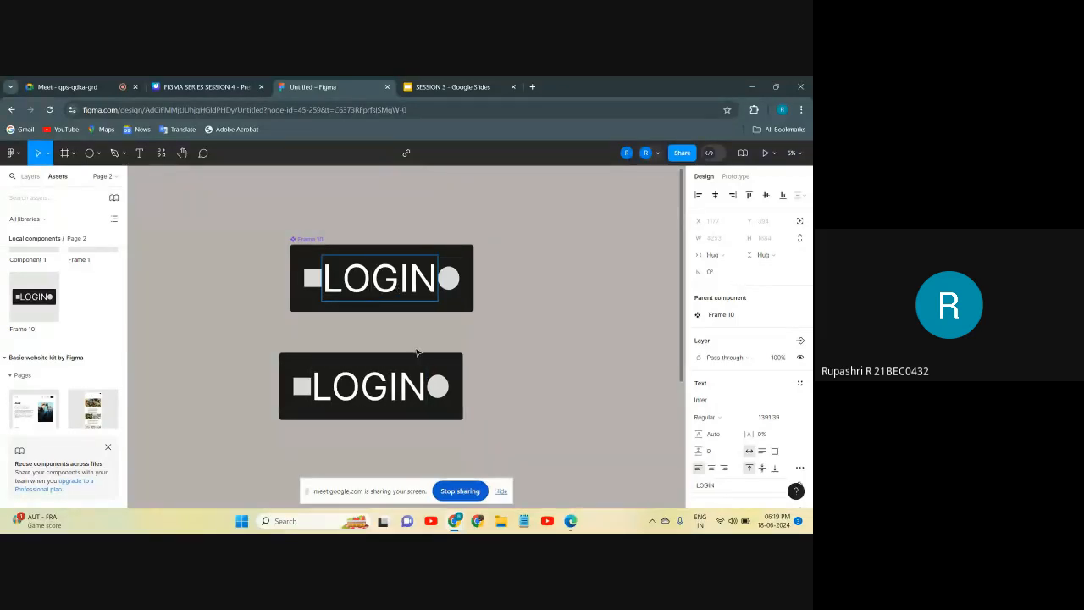
key("Escape")
left_click(413, 327)
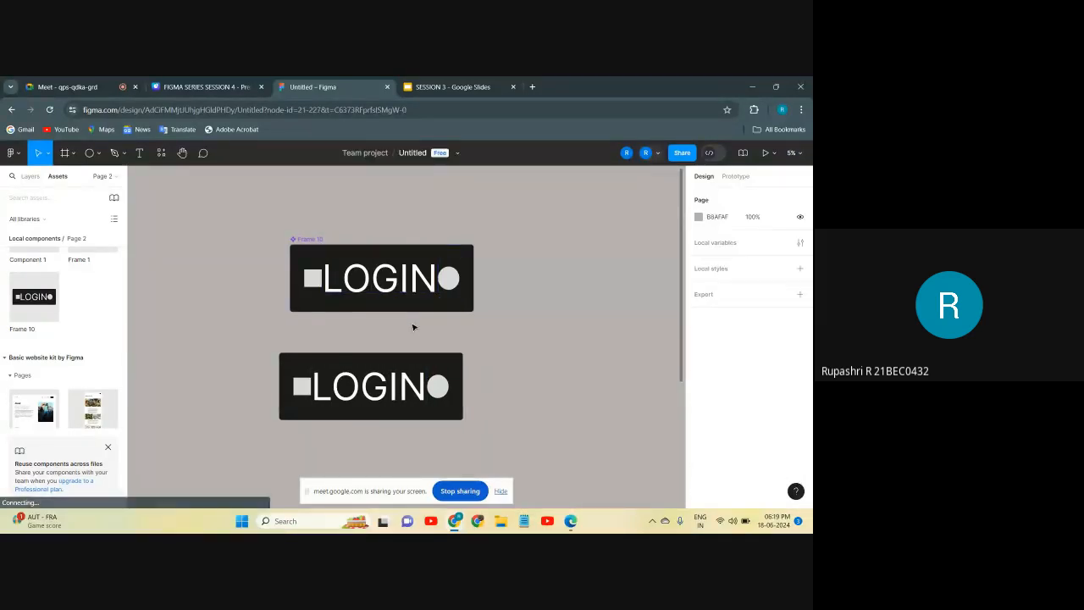
Step: Change the text of the lower button instance to LOOGIN
left_click(367, 391)
left_click(367, 391)
double_click(367, 392)
left_click(362, 387)
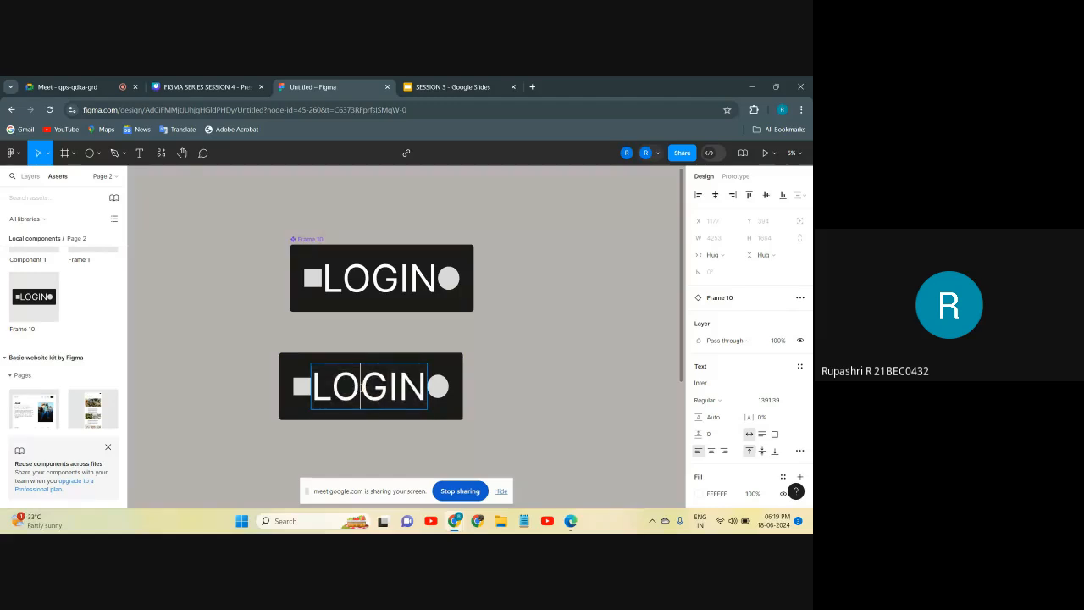
type("O")
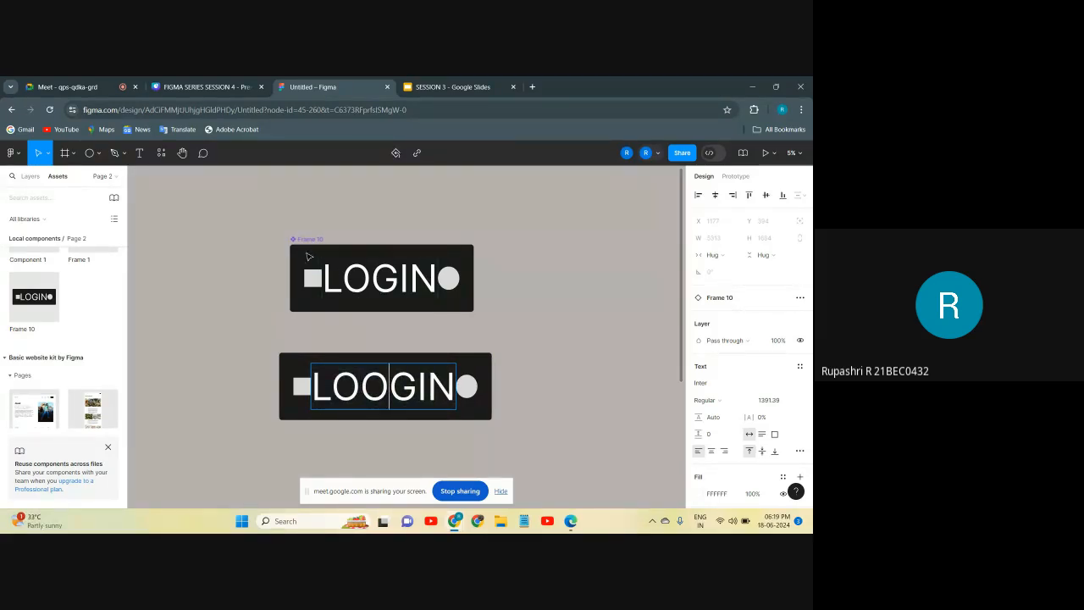
key("Escape")
left_click(491, 380)
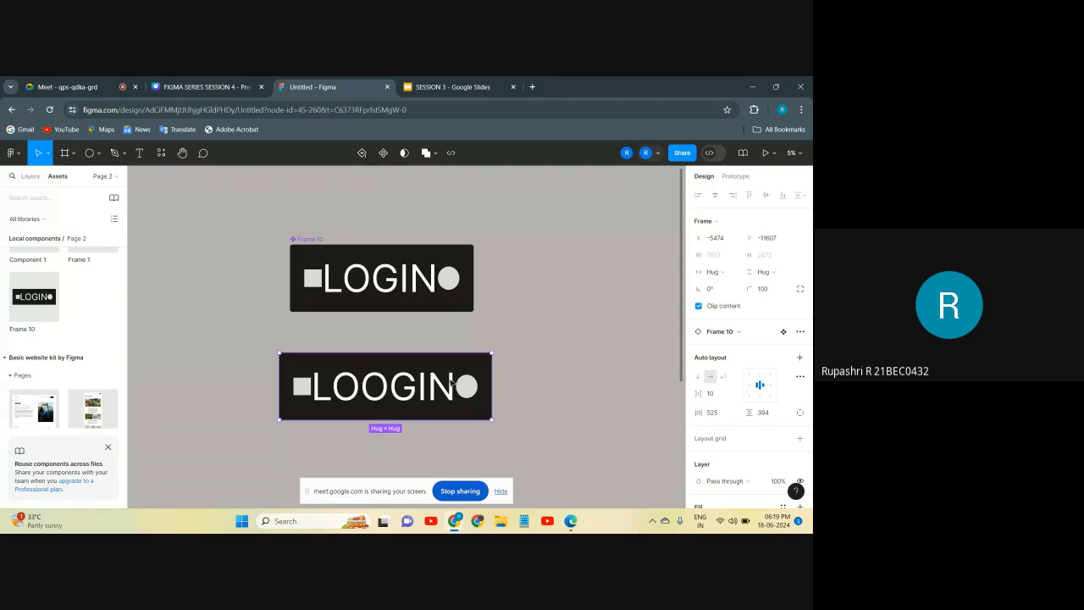
Step: Push the instance's LOOGIN text change to the main component, and undo the push
right_click(434, 404)
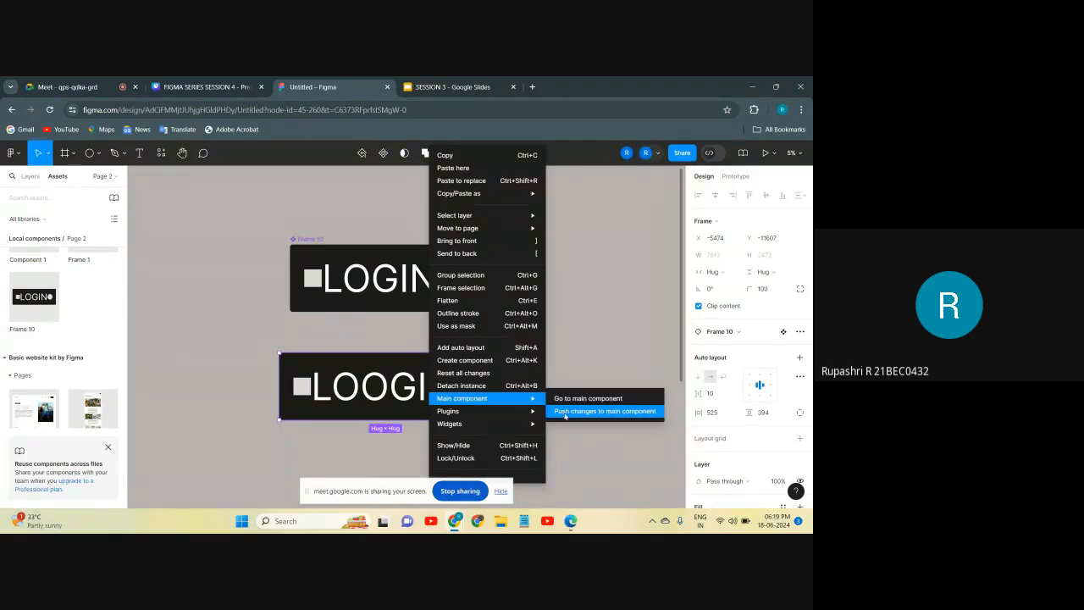
left_click(608, 413)
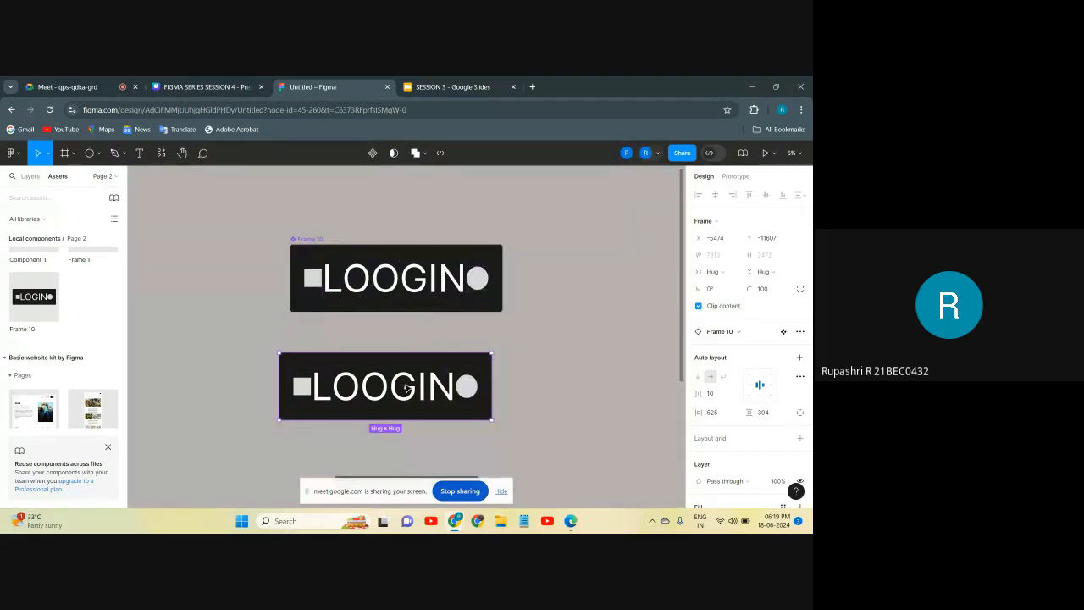
key("ctrl+z")
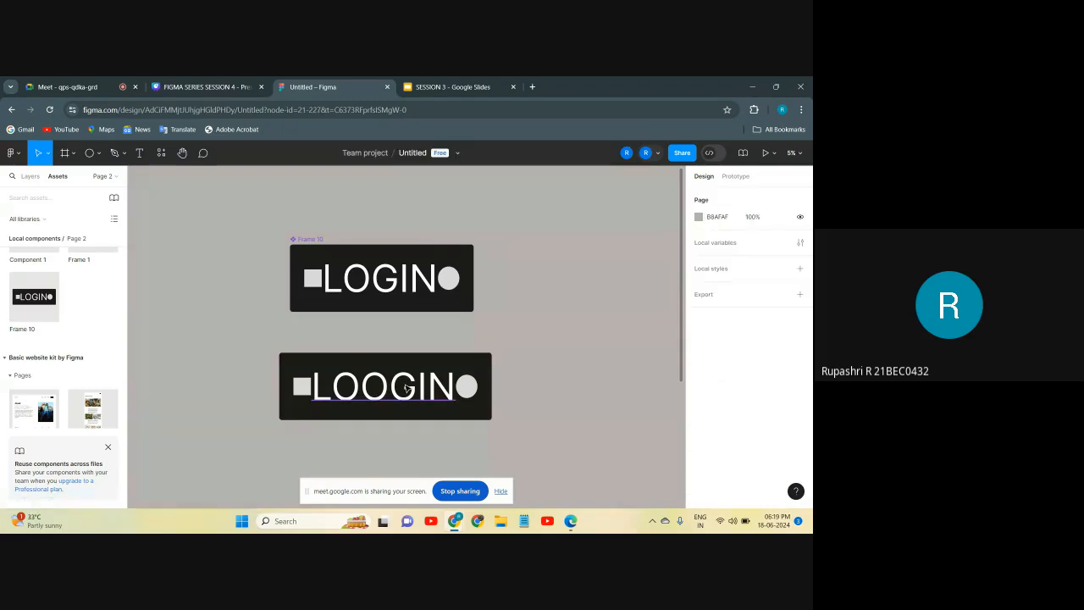
Step: Delete the extra O from the lower instance's text so it reads LOGIN
double_click(407, 387)
double_click(406, 387)
key("BackSpace")
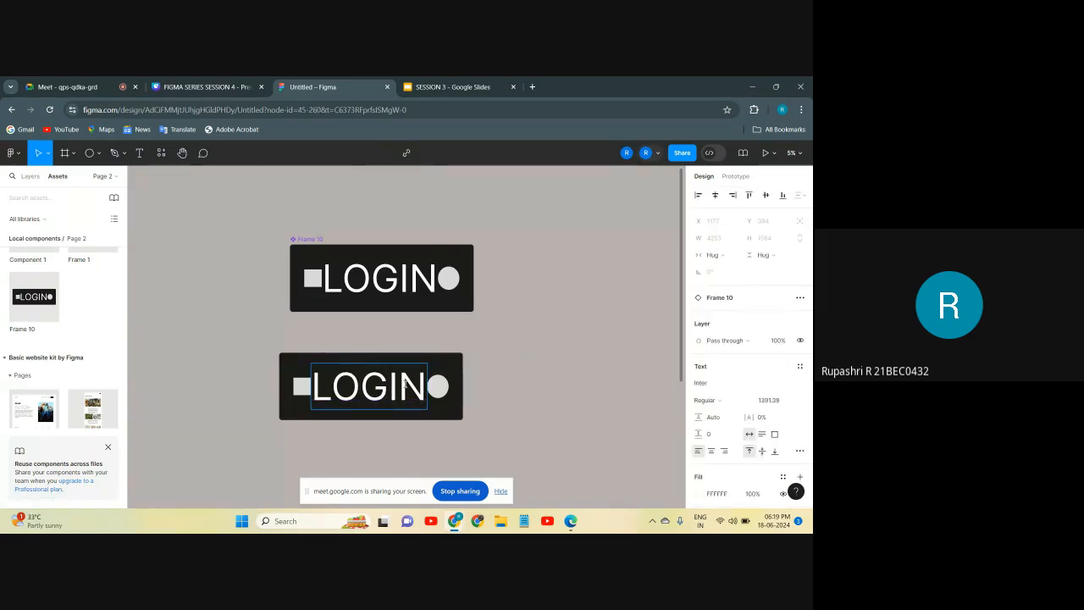
Step: Place three more instances of the Frame 10 component on the canvas and spread them out around the main component
left_click_drag(42, 302, 305, 231)
left_click_drag(42, 298, 522, 317)
left_click_drag(40, 299, 512, 176)
scroll(511, 185, "up", 3)
left_click_drag(503, 376, 585, 387)
left_click_drag(262, 271, 220, 219)
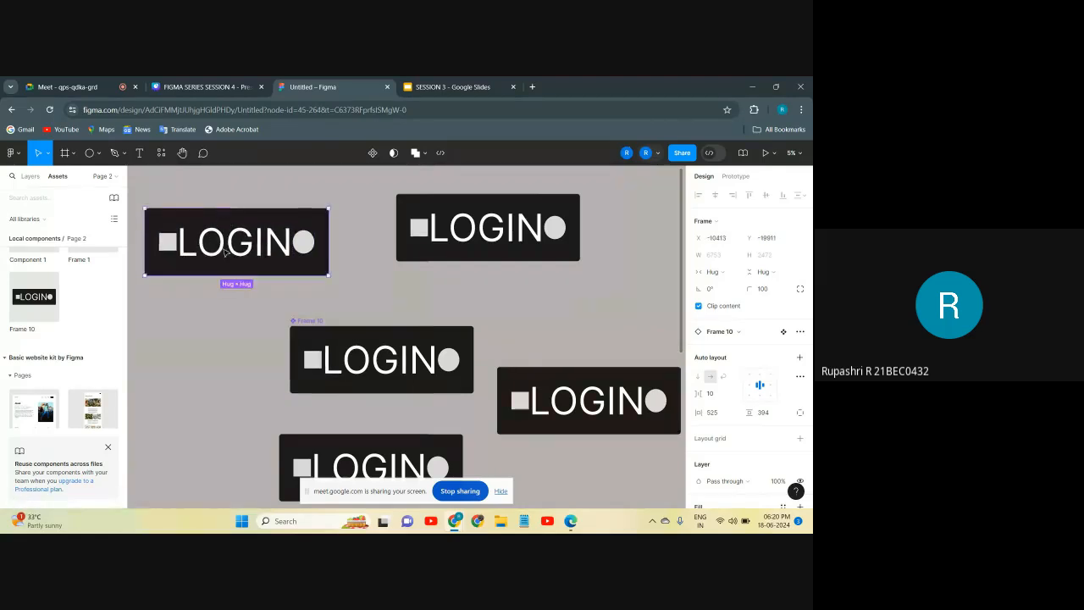
Step: Go from the upper-left LOGIN instance to its main component
left_click(220, 328)
left_click(292, 270)
right_click(292, 269)
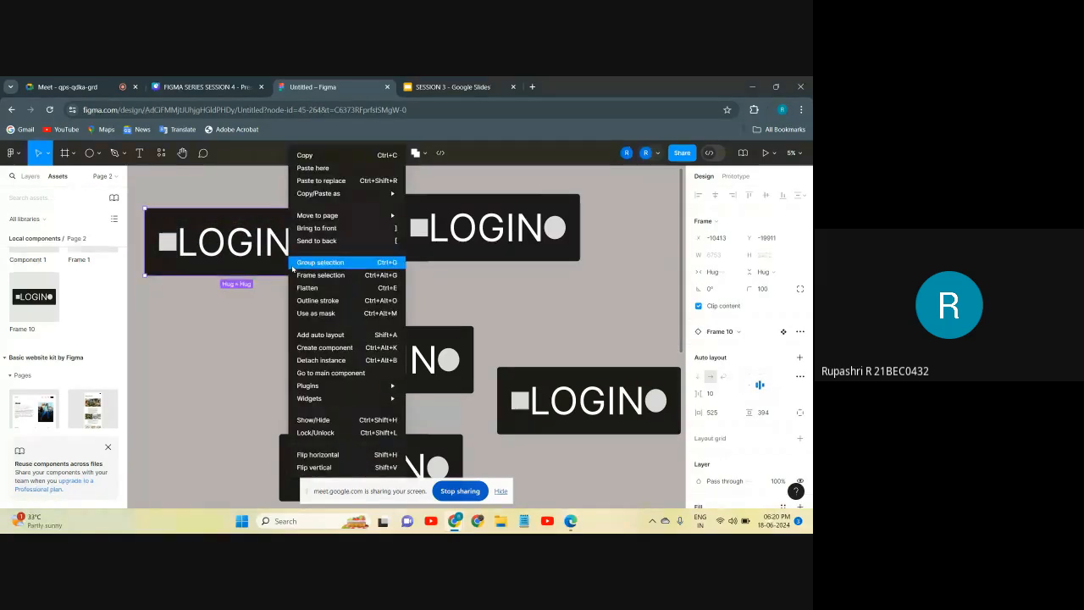
left_click(343, 373)
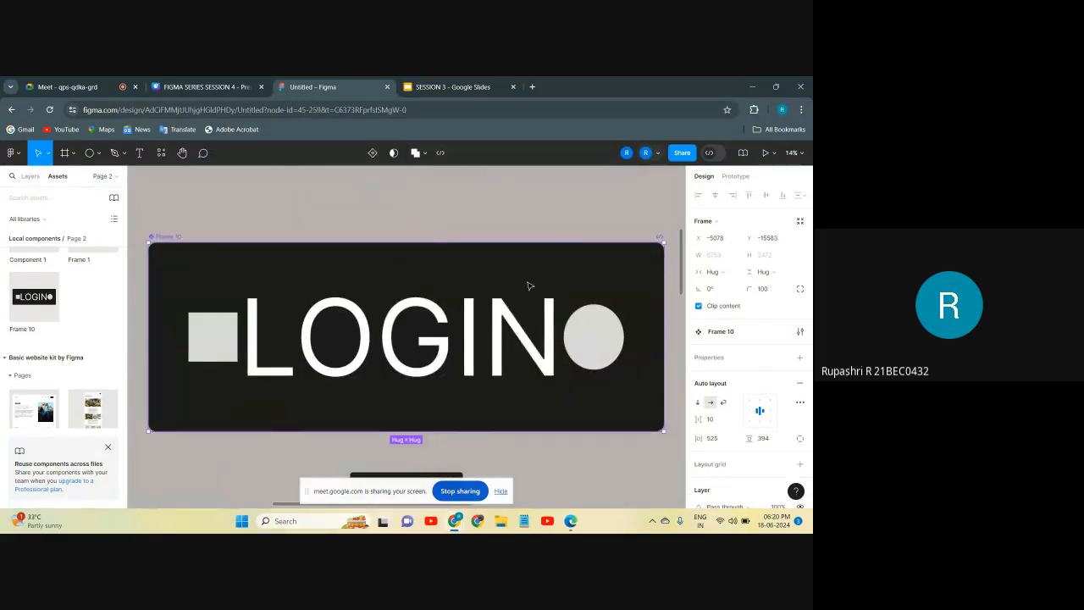
scroll(451, 303, "down", 5)
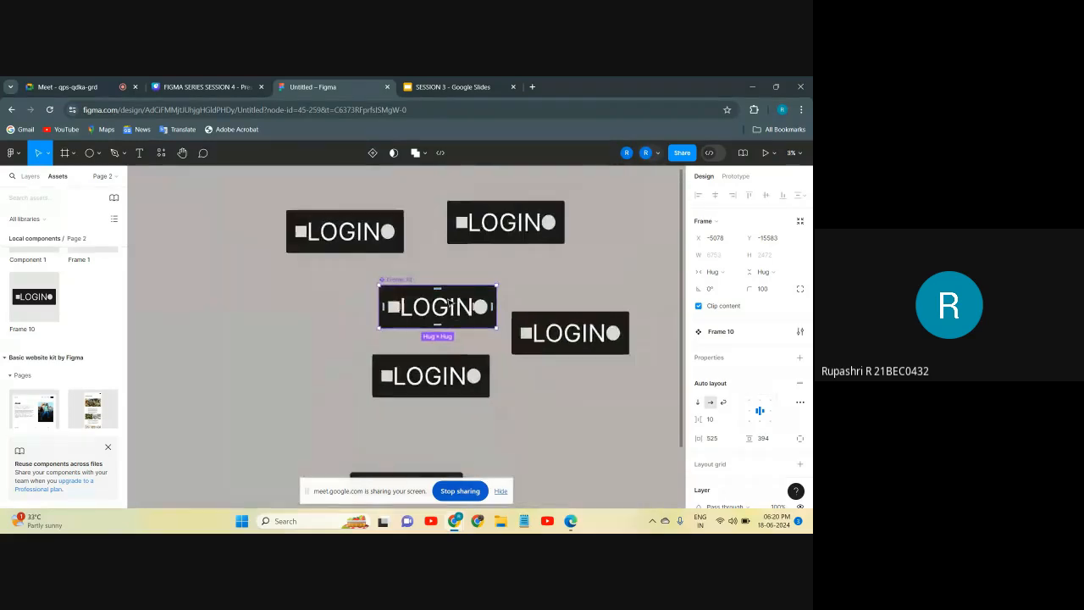
Step: Paste a copy of the main Frame 10 component as an instance and move it to the far right of the other buttons
left_click(580, 439)
scroll(434, 307, "up", 3)
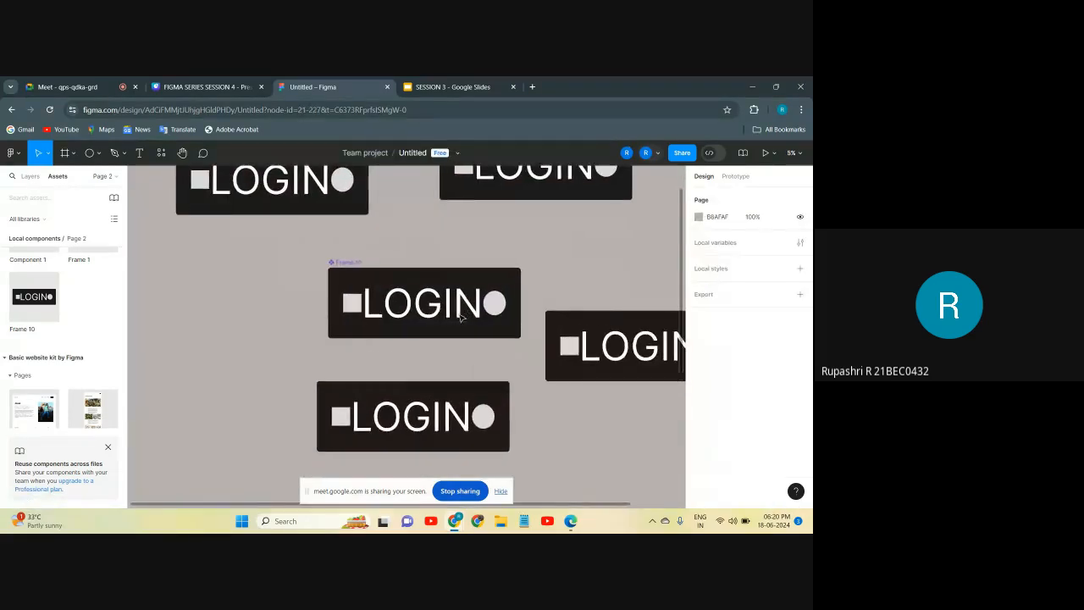
scroll(433, 305, "right", 1)
scroll(433, 305, "up", 2)
scroll(434, 304, "right", 2)
scroll(434, 305, "down", 3)
scroll(388, 298, "left", 1)
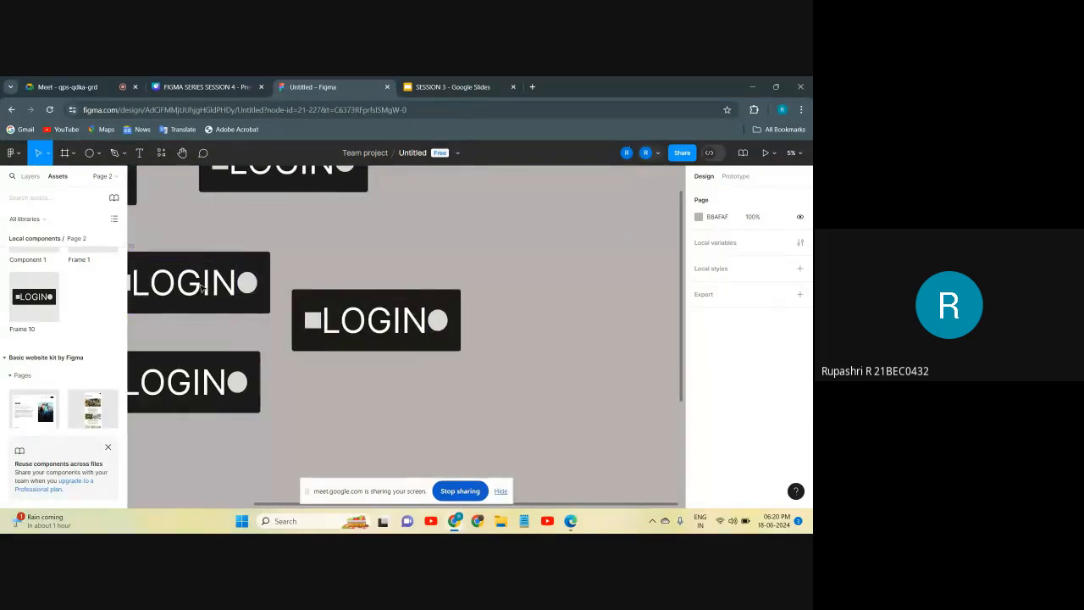
scroll(201, 286, "down", 2)
left_click(248, 260)
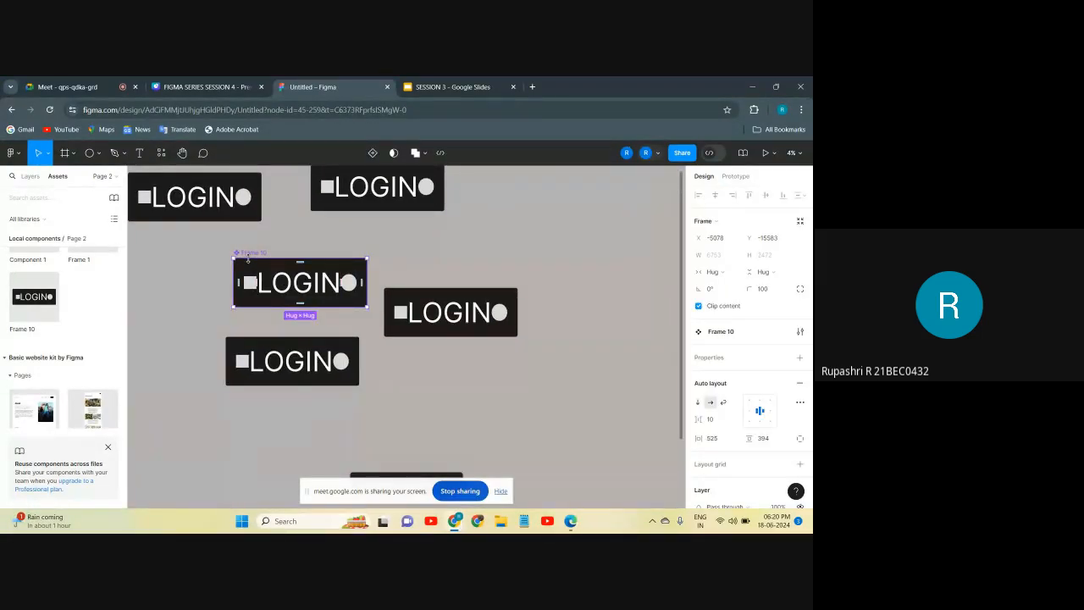
key("ctrl+v")
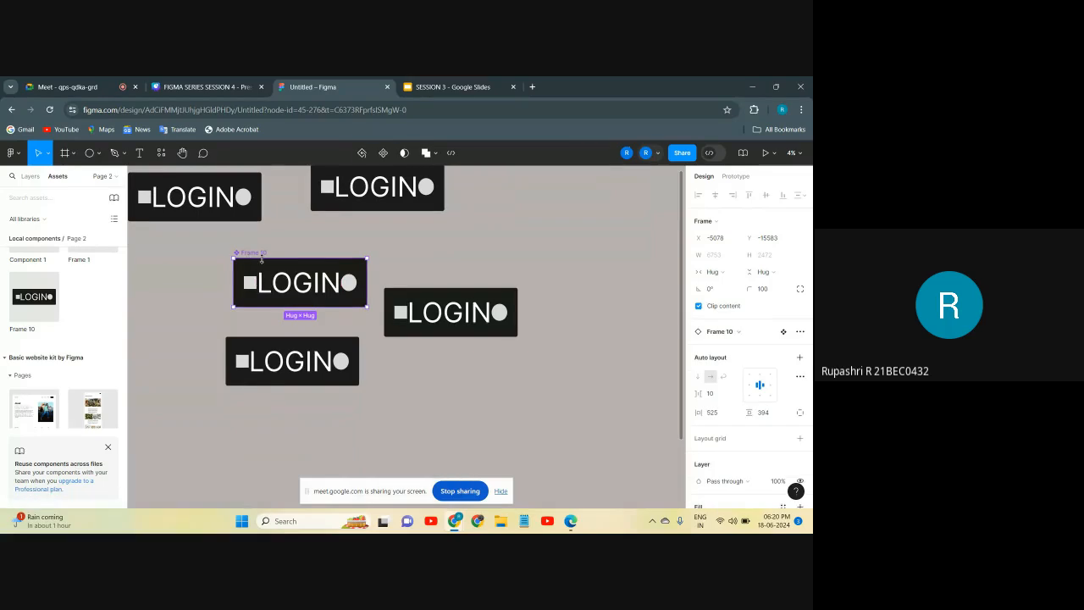
left_click_drag(284, 269, 592, 231)
Step: Delete the LOGIN text from the newly pasted far-right instance
key("shift+2")
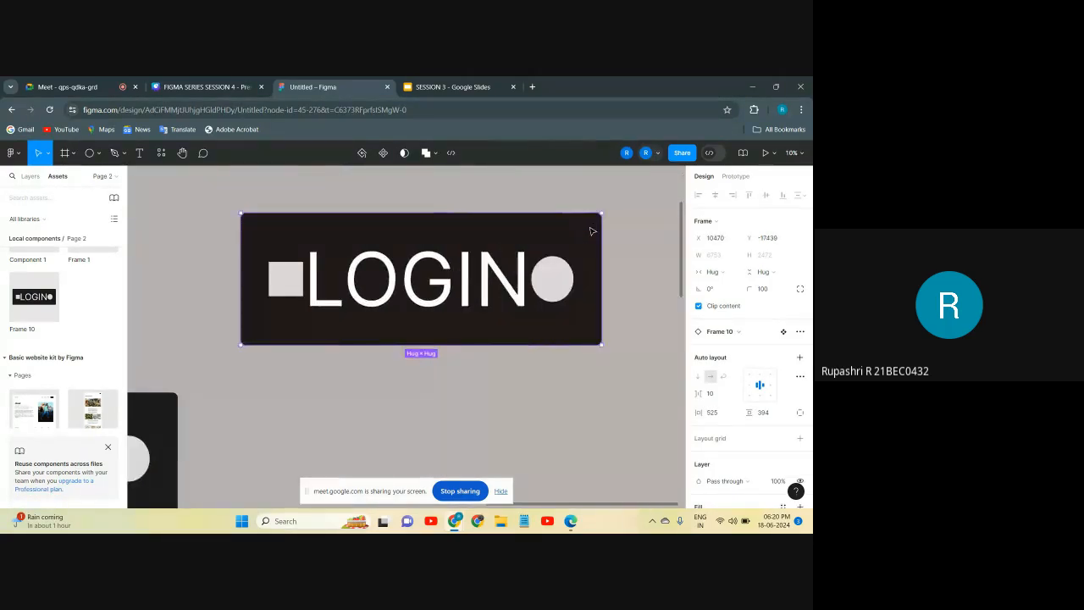
scroll(591, 230, "up", 2)
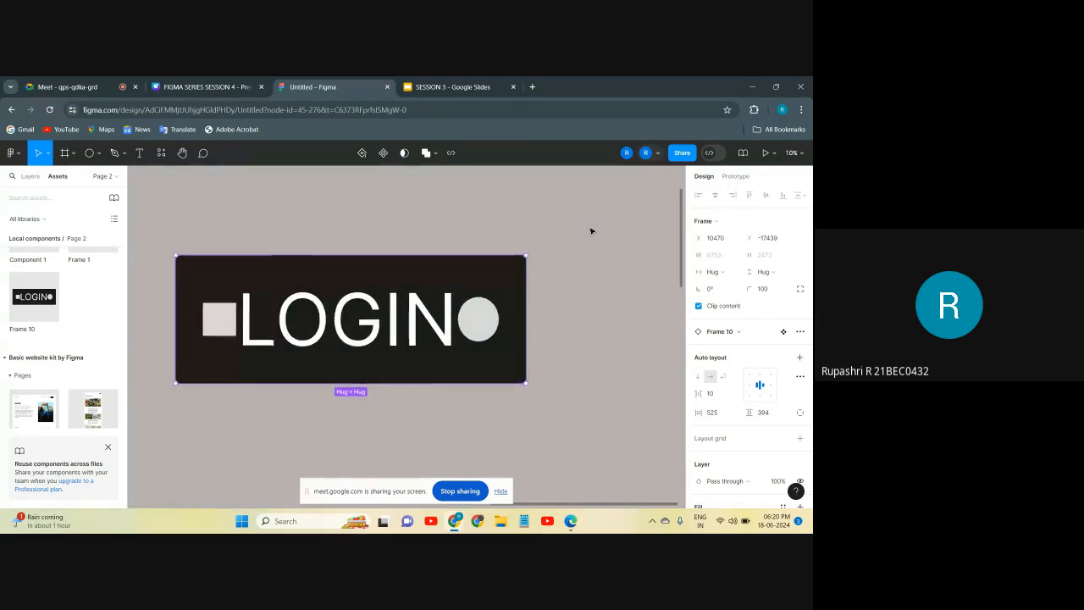
scroll(454, 272, "down", 5)
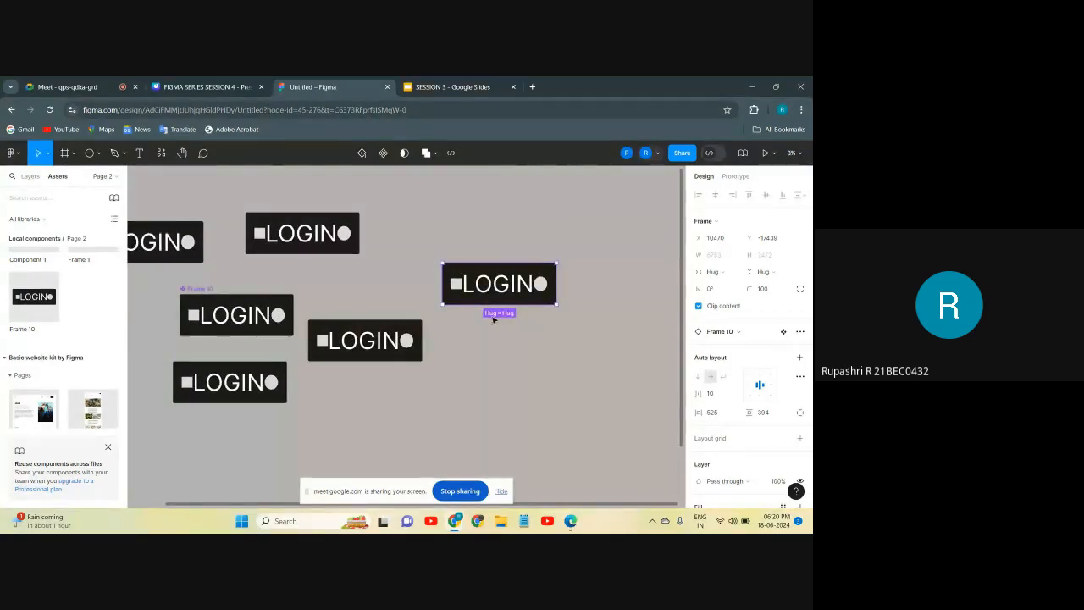
left_click(537, 387)
scroll(516, 306, "up", 3)
scroll(515, 305, "right", 2)
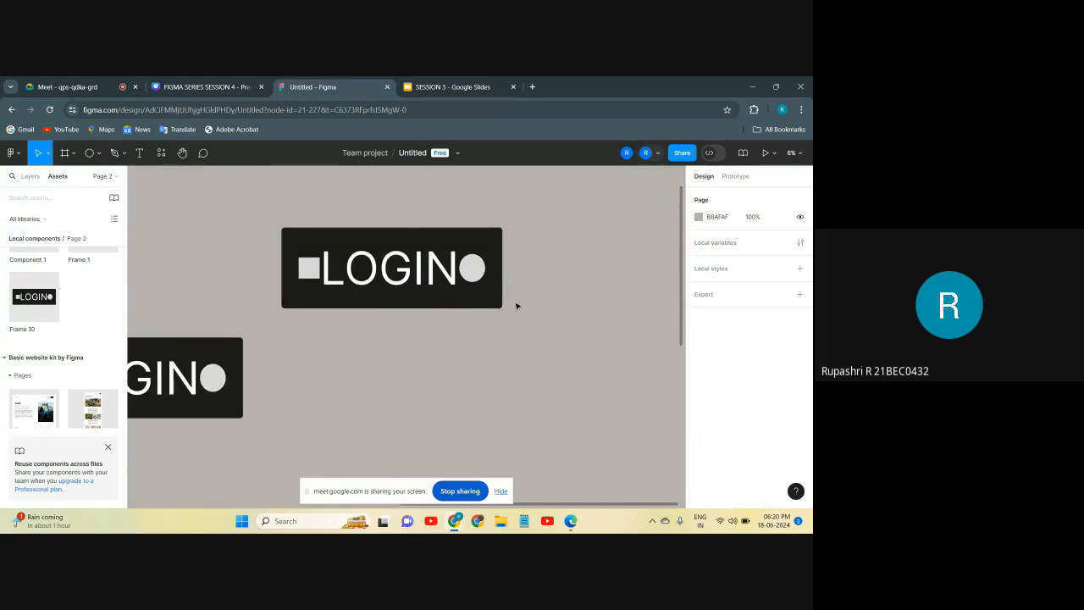
scroll(392, 259, "up", 2)
scroll(392, 259, "up", 1)
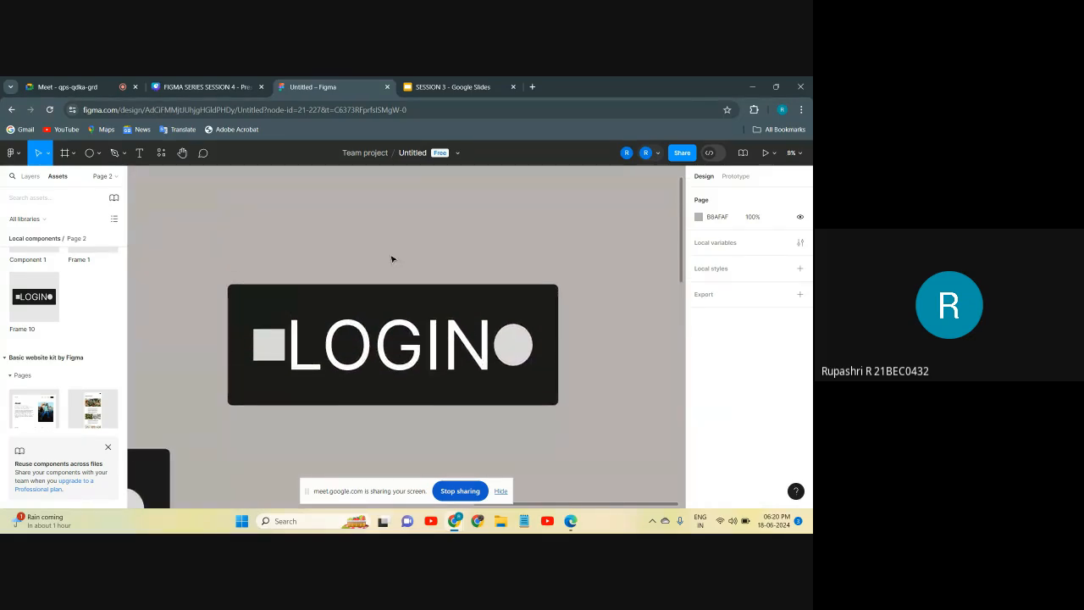
scroll(392, 259, "down", 2)
scroll(392, 259, "right", 1)
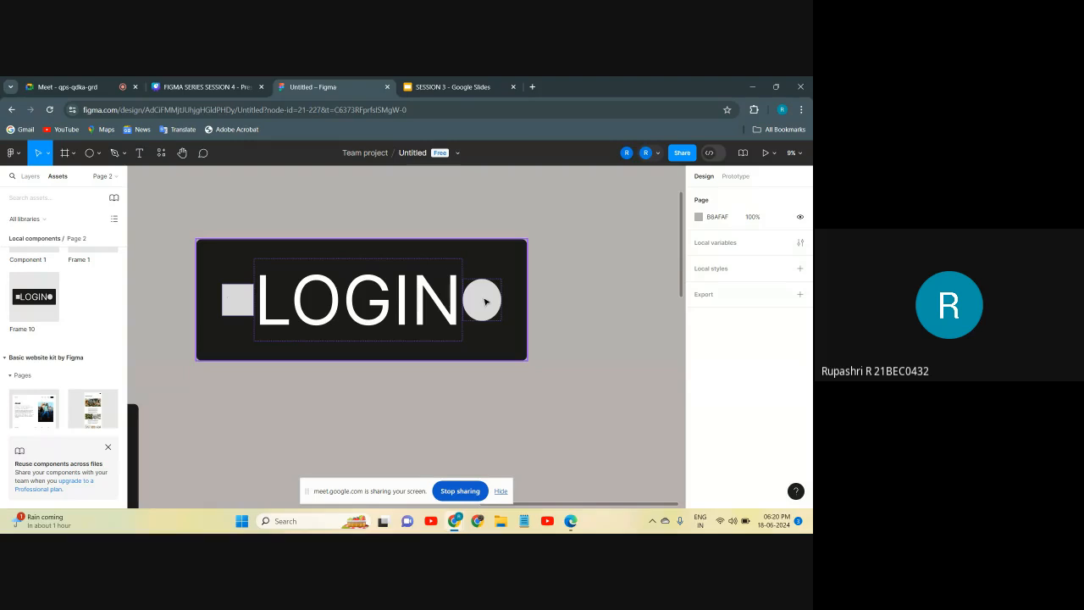
left_click(389, 315)
left_click(389, 315)
double_click(389, 315)
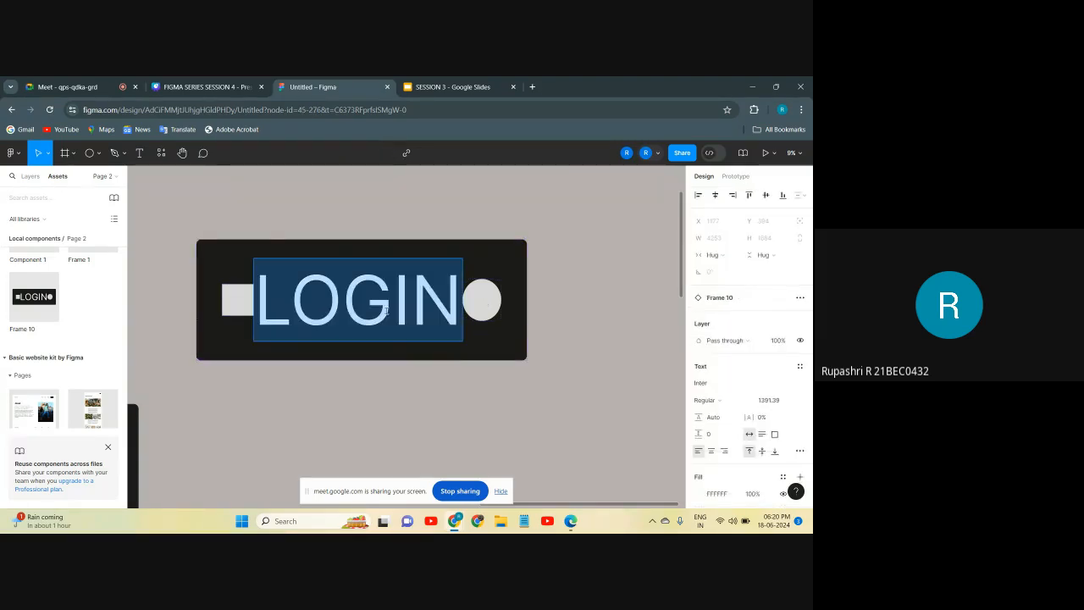
key("BackSpace")
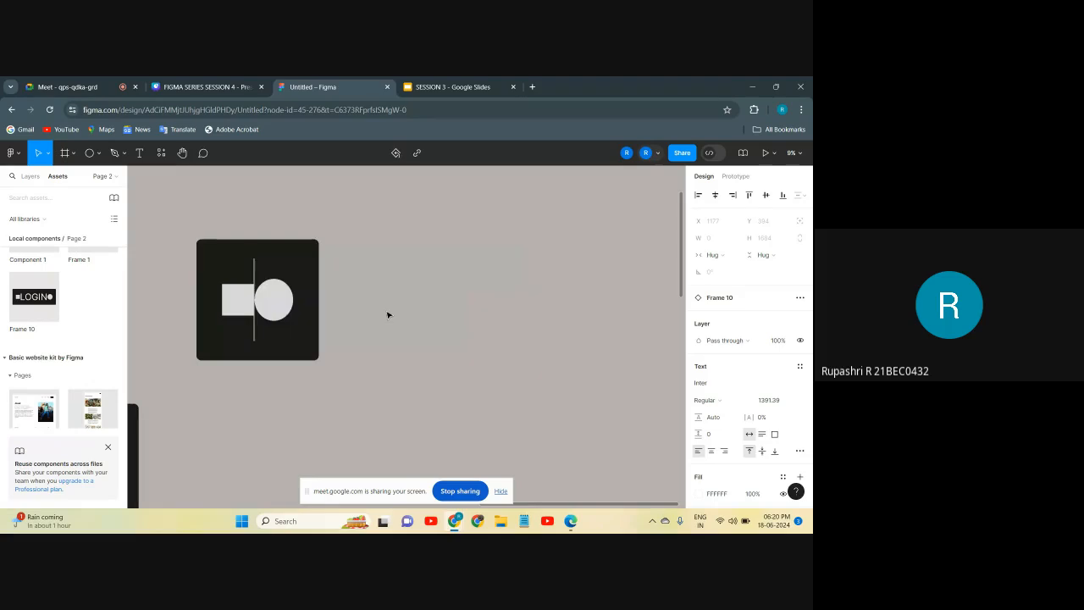
left_click(370, 308)
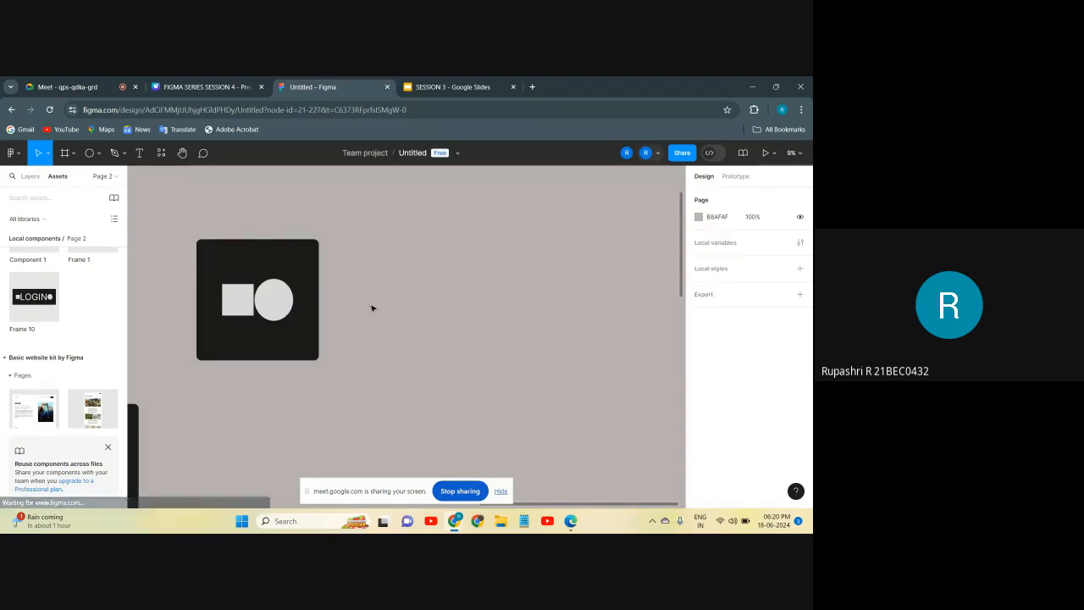
Step: Delete the LOGIN text and the circle from the instance just right of the main component
scroll(373, 307, "down", 3)
scroll(373, 307, "left", 2)
scroll(336, 358, "up", 5)
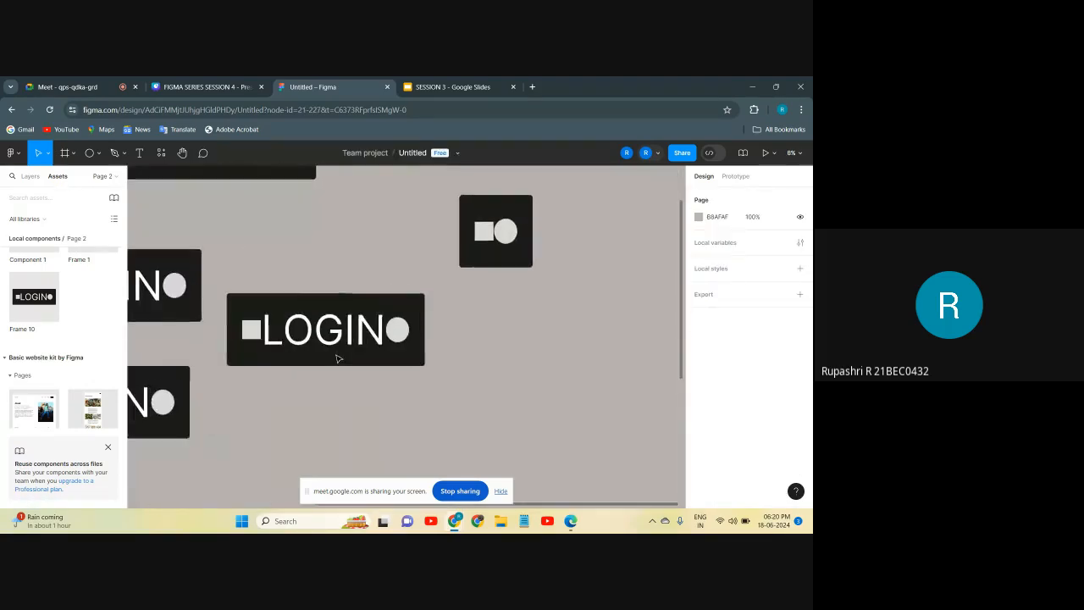
double_click(339, 345)
key("Delete")
left_click(246, 310)
key("Delete")
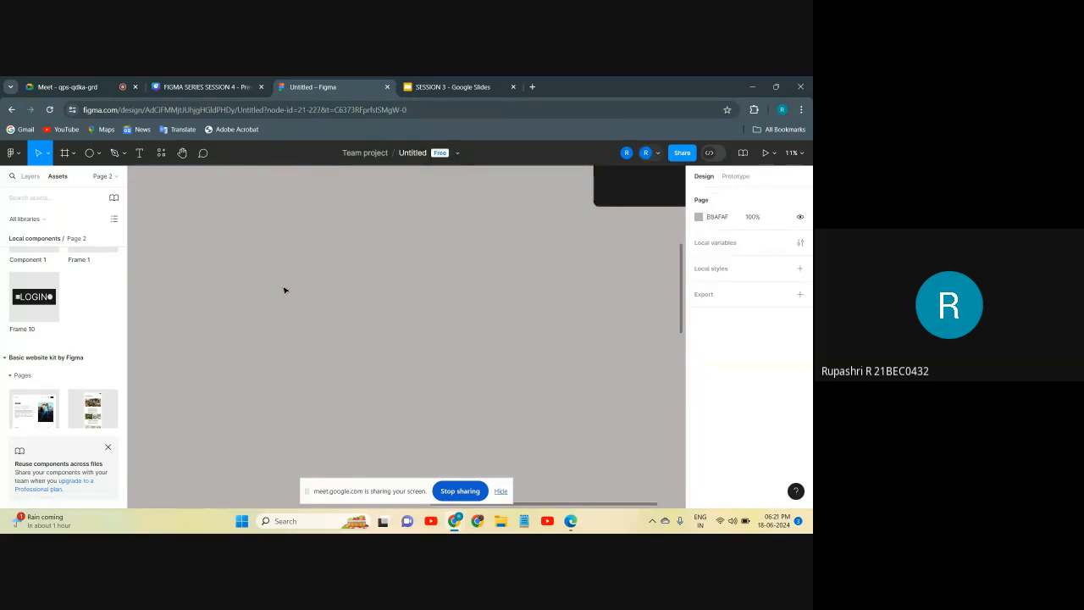
key("ctrl+z")
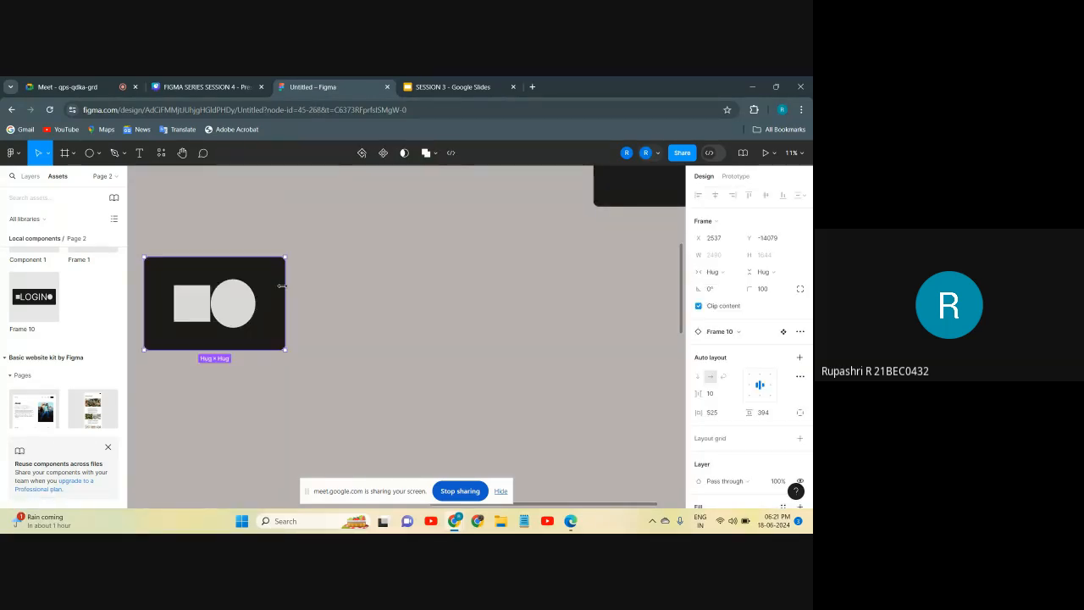
double_click(239, 310)
key("Delete")
scroll(239, 310, "down", 5)
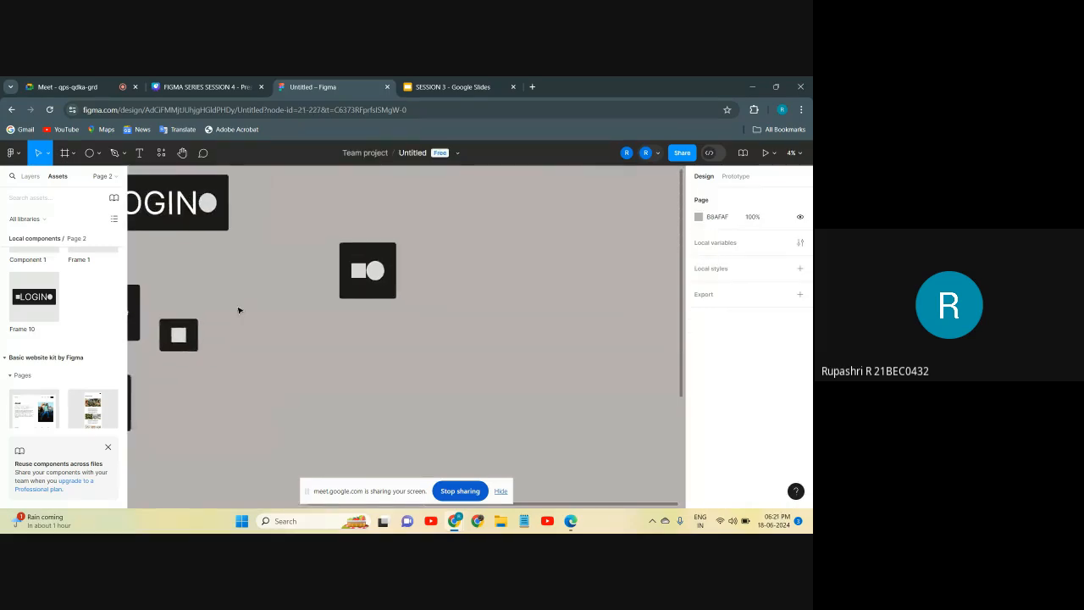
Step: Stack the square-only instance below the square-and-circle instance and a full LOGIN instance above them
left_click(177, 338)
left_click_drag(269, 326, 363, 325)
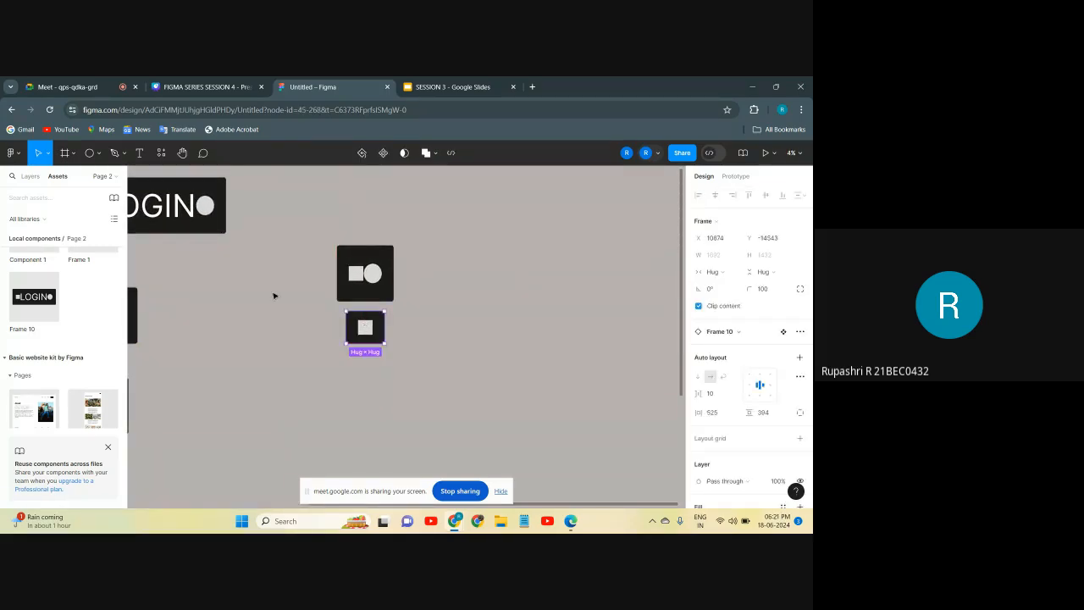
scroll(233, 288, "down", 5)
left_click_drag(194, 246, 296, 239)
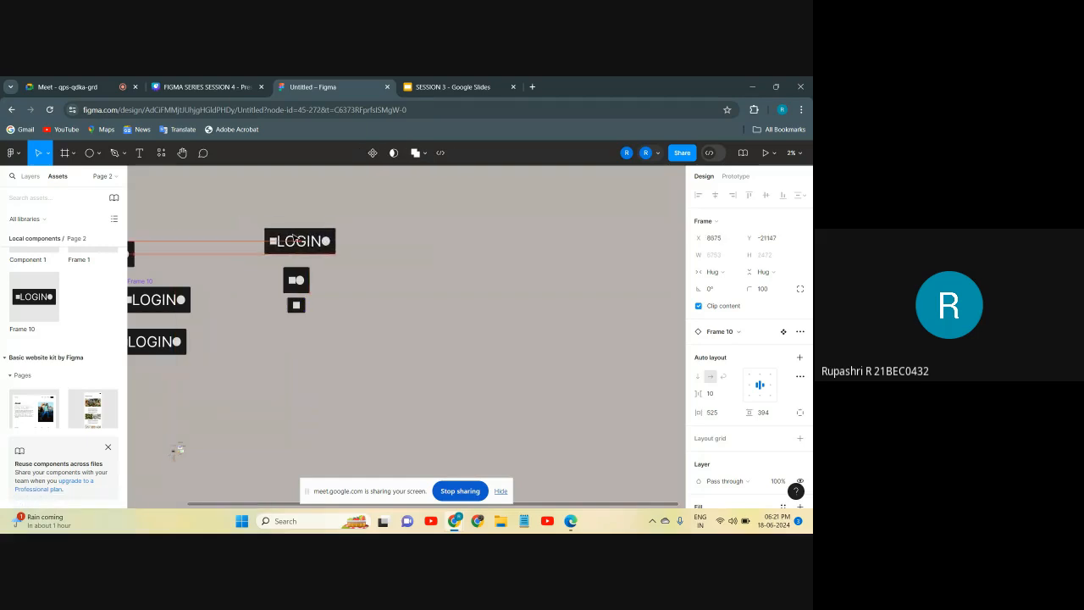
Step: Delete the square and the circle from the LOGIN instance at the top of the stack
scroll(293, 237, "up", 5)
scroll(292, 237, "up", 2)
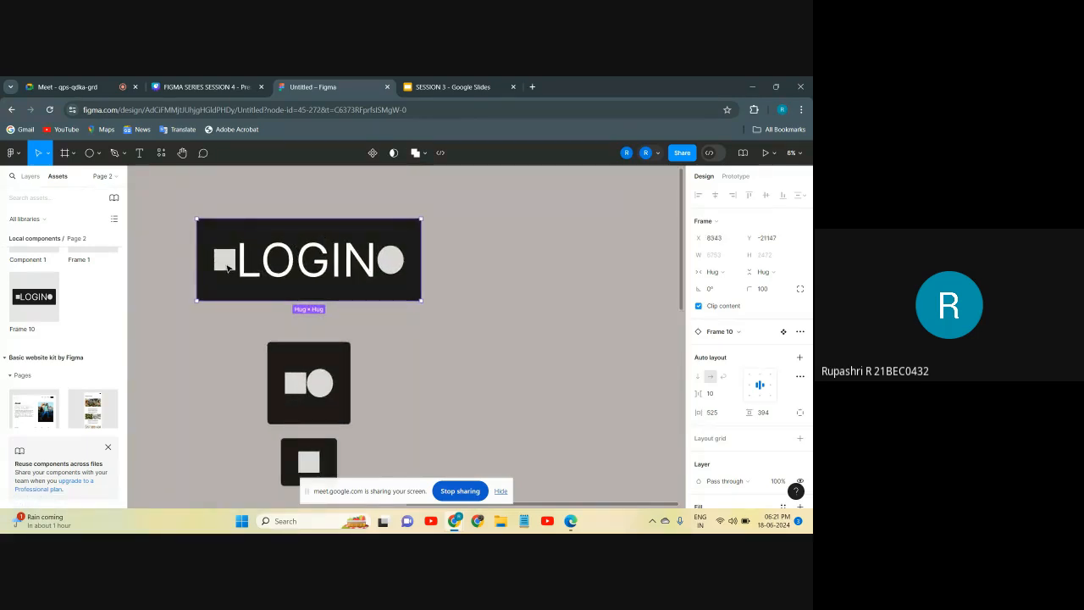
left_click(226, 266)
key("Delete")
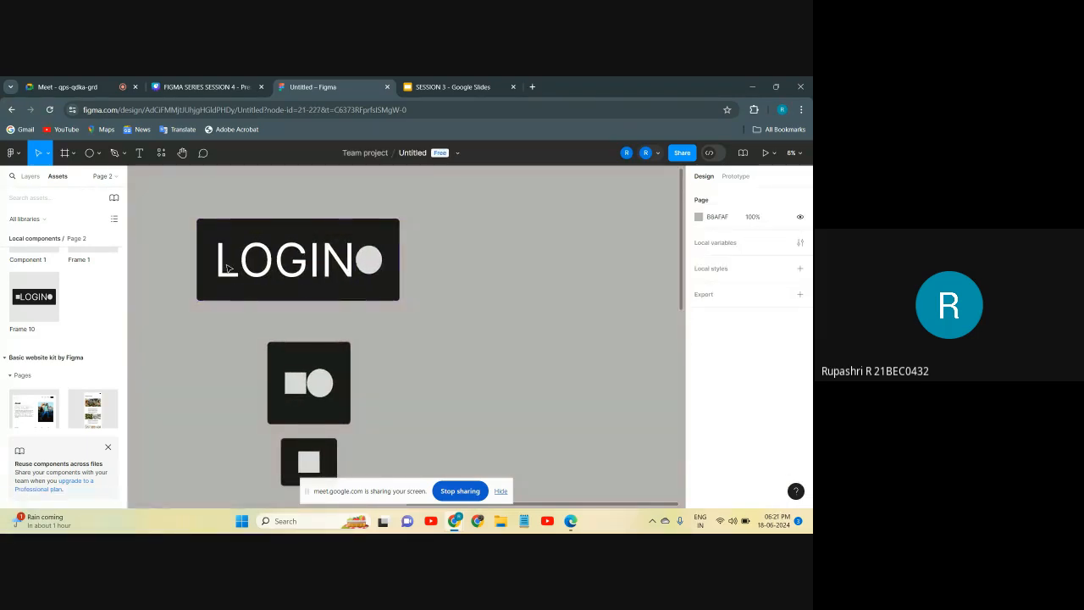
left_click(364, 267)
left_click(364, 268)
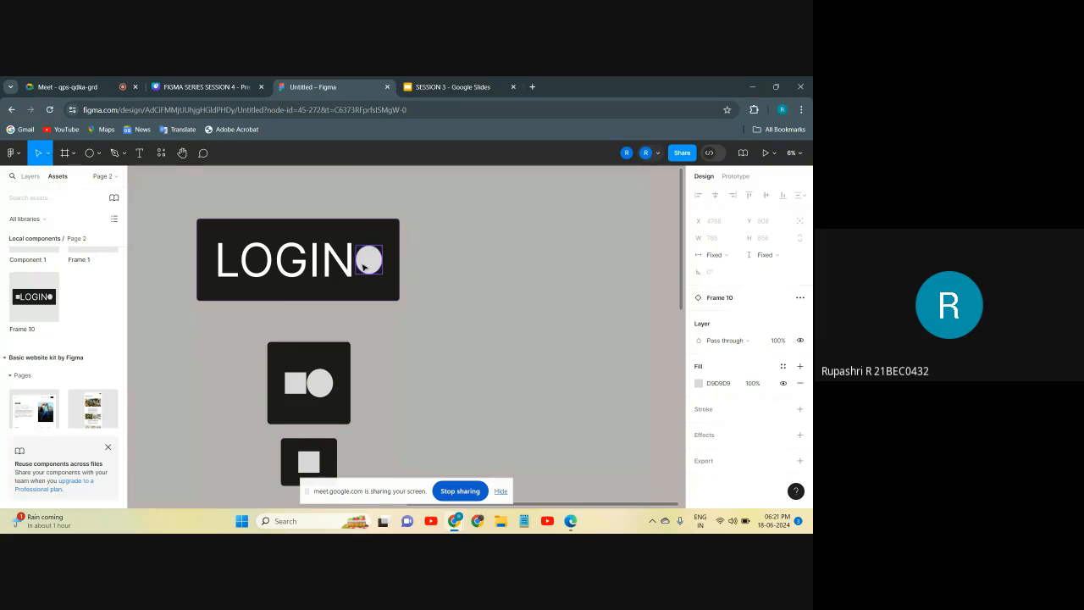
key("Delete")
scroll(390, 315, "down", 2)
scroll(390, 315, "down", 1)
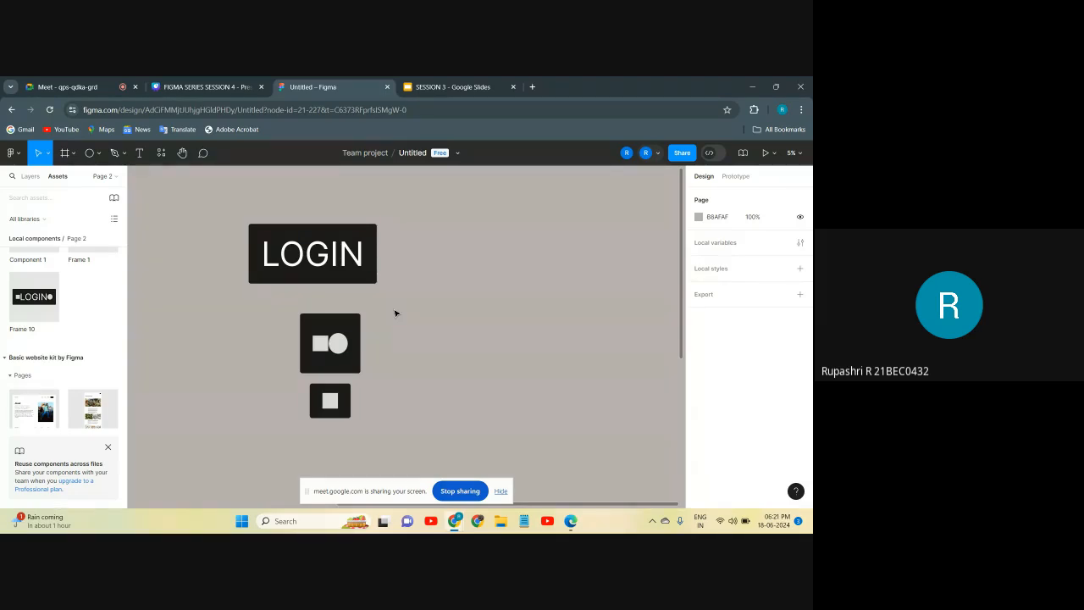
scroll(395, 313, "down", 5)
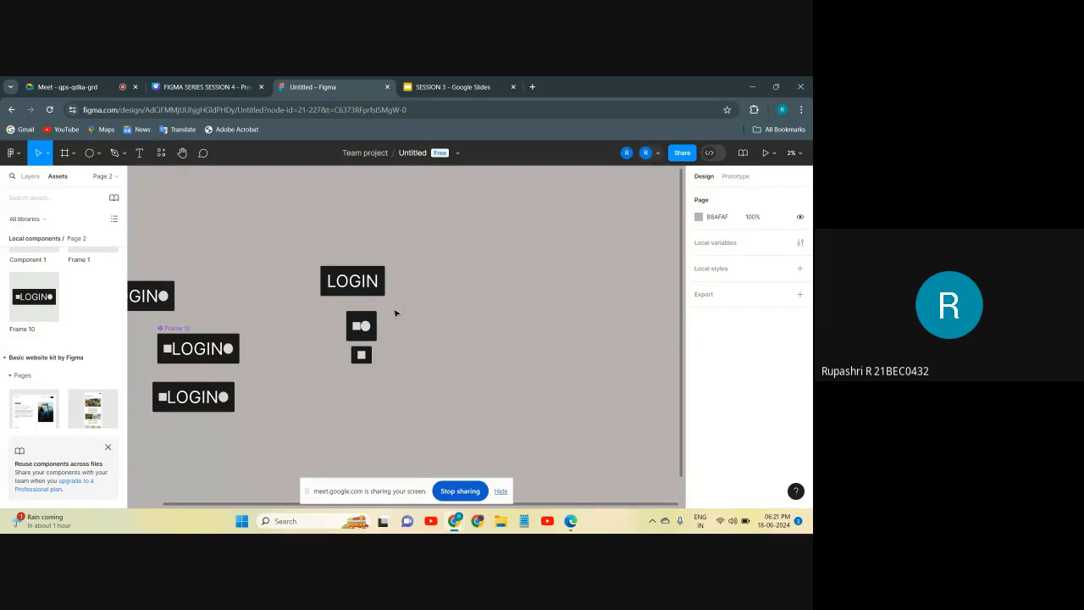
Step: Create a layer visibility property named TEXT with the value True for the LOGIN text in the main Frame 10 component
scroll(395, 314, "up", 5)
scroll(395, 313, "up", 5)
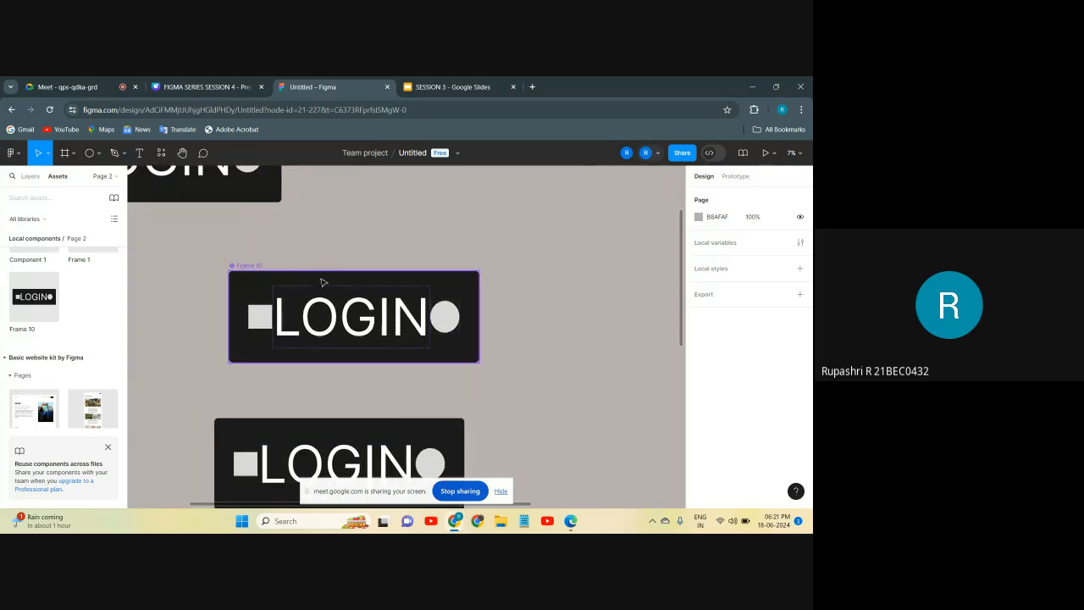
left_click(377, 322)
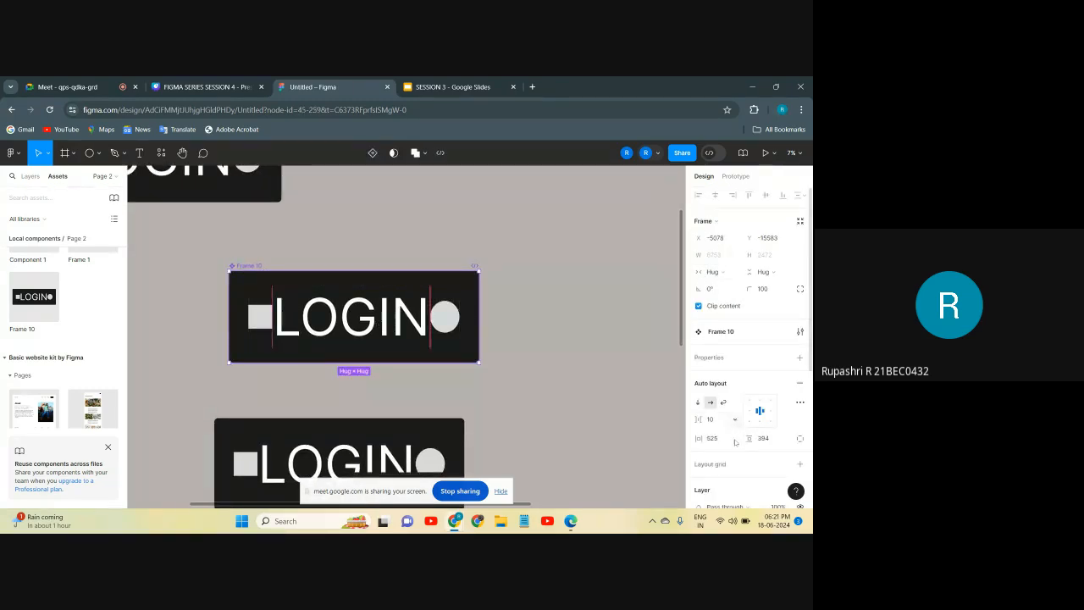
scroll(720, 356, "down", 1)
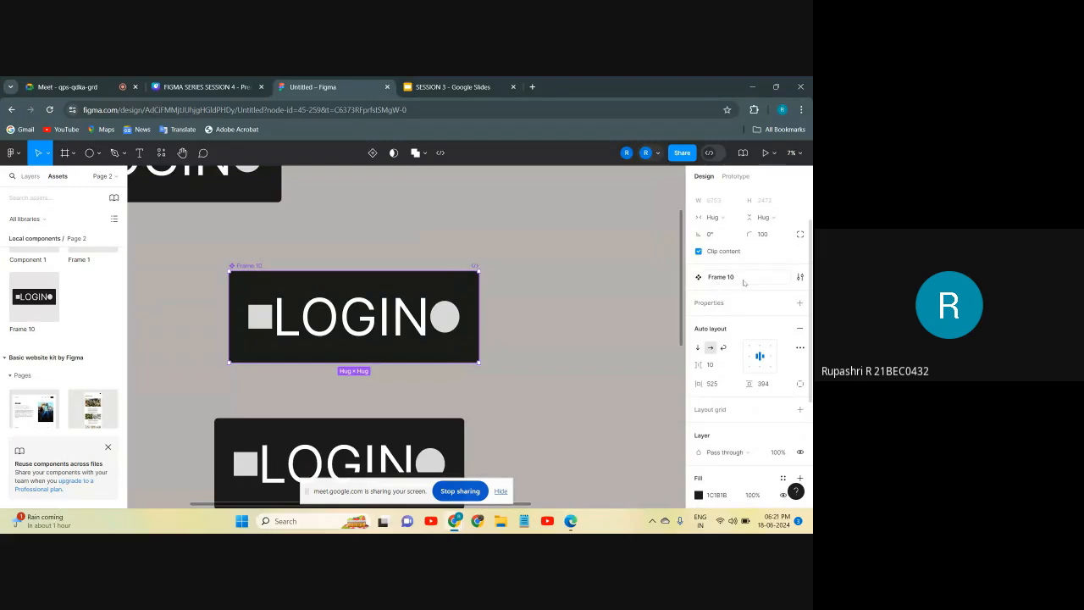
double_click(353, 314)
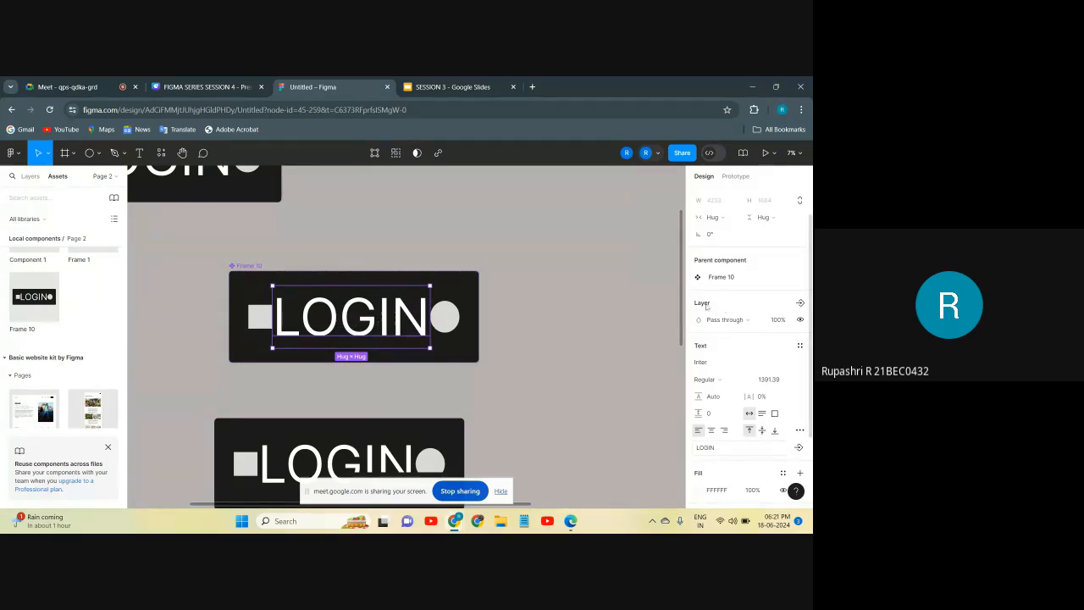
left_click(799, 304)
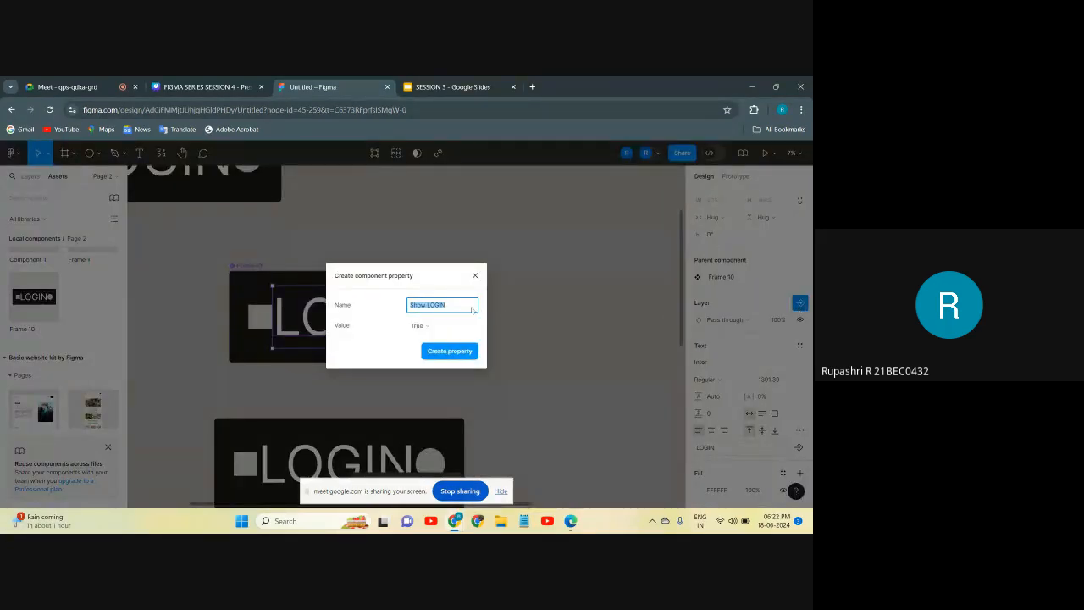
key("BackSpace")
type("TES")
left_click(427, 328)
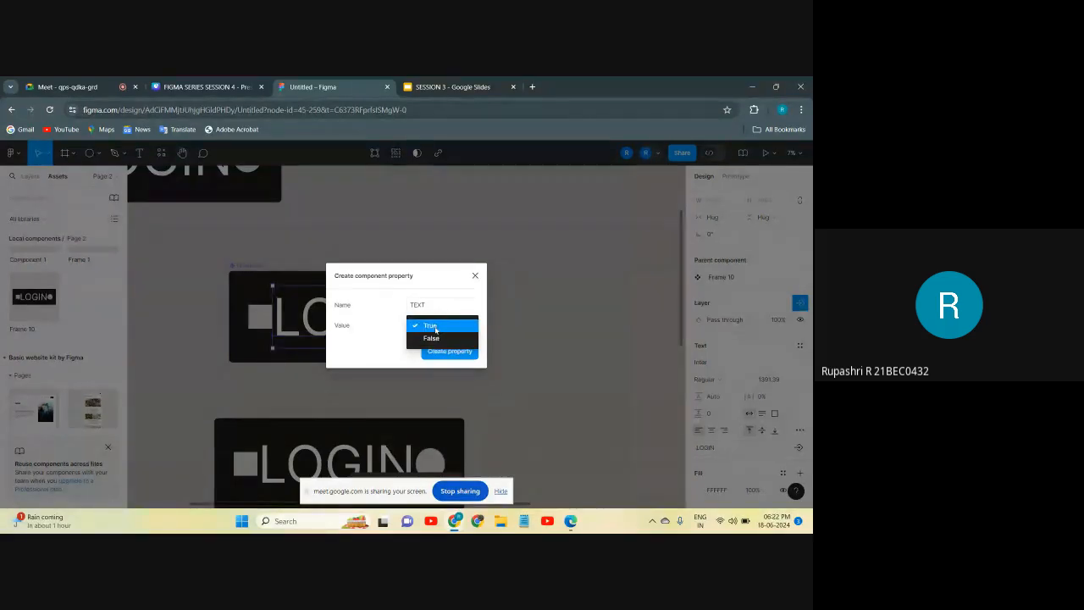
left_click(435, 328)
left_click(445, 352)
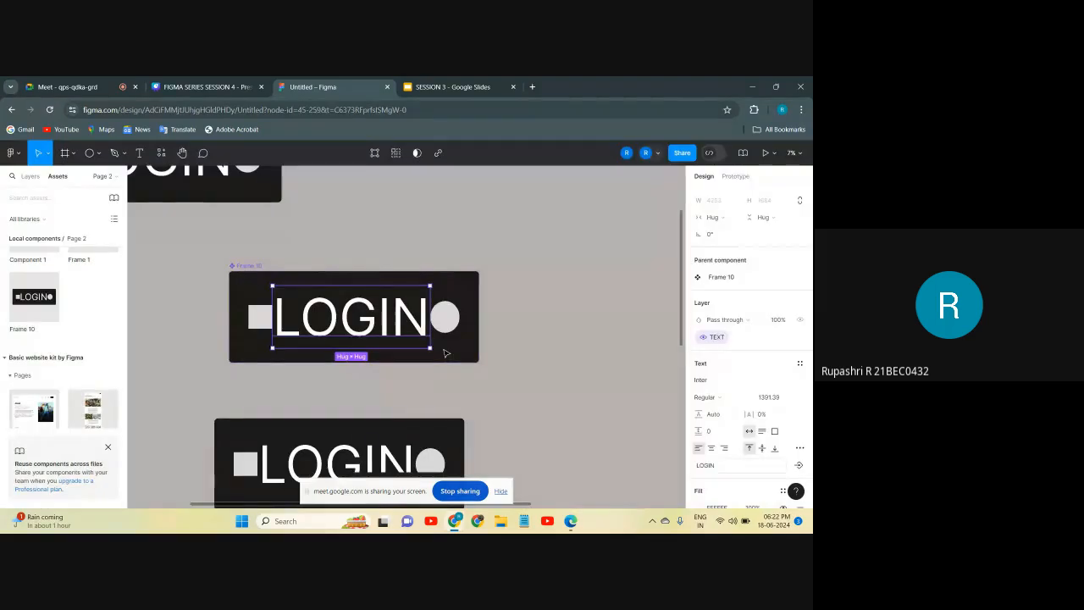
Step: Create a layer visibility property named RIGHT ICON with the value True for the circle in the main Frame 10 component
left_click(448, 325)
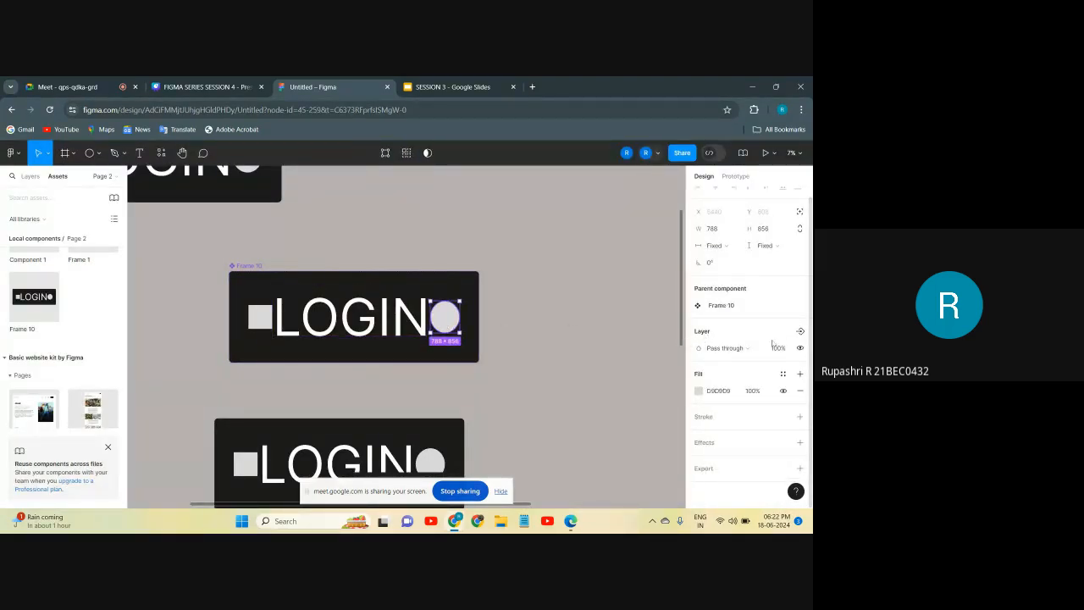
left_click(800, 332)
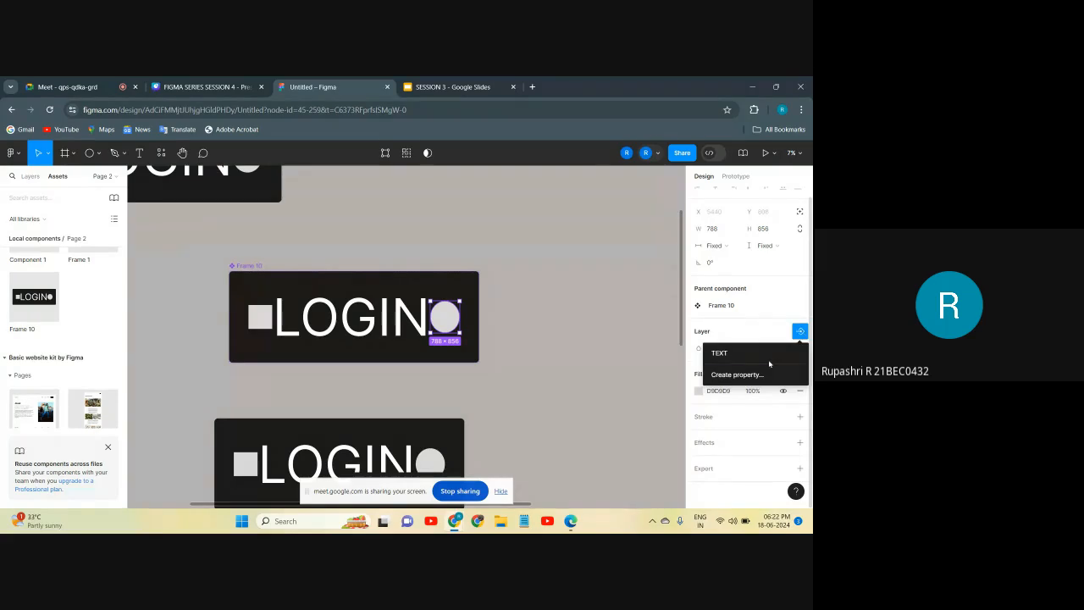
left_click(739, 375)
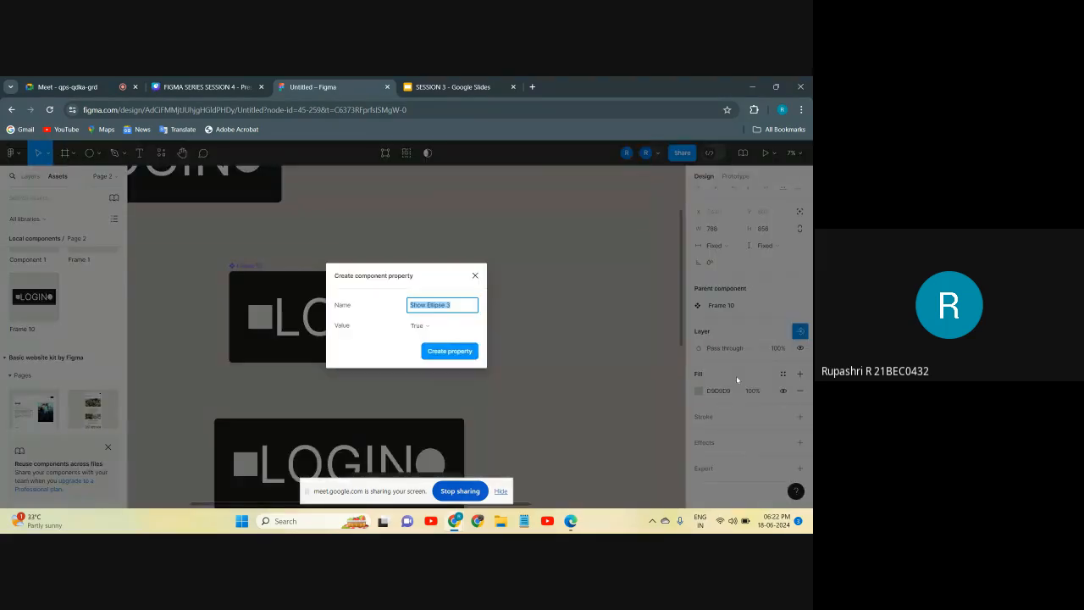
key("BackSpace")
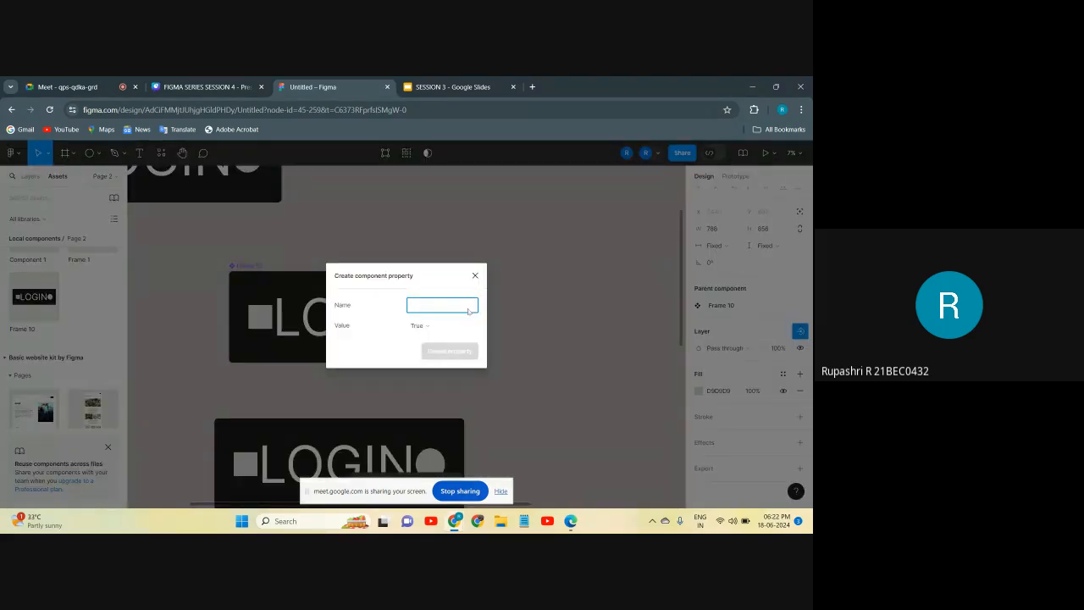
type("RIGHT ICON")
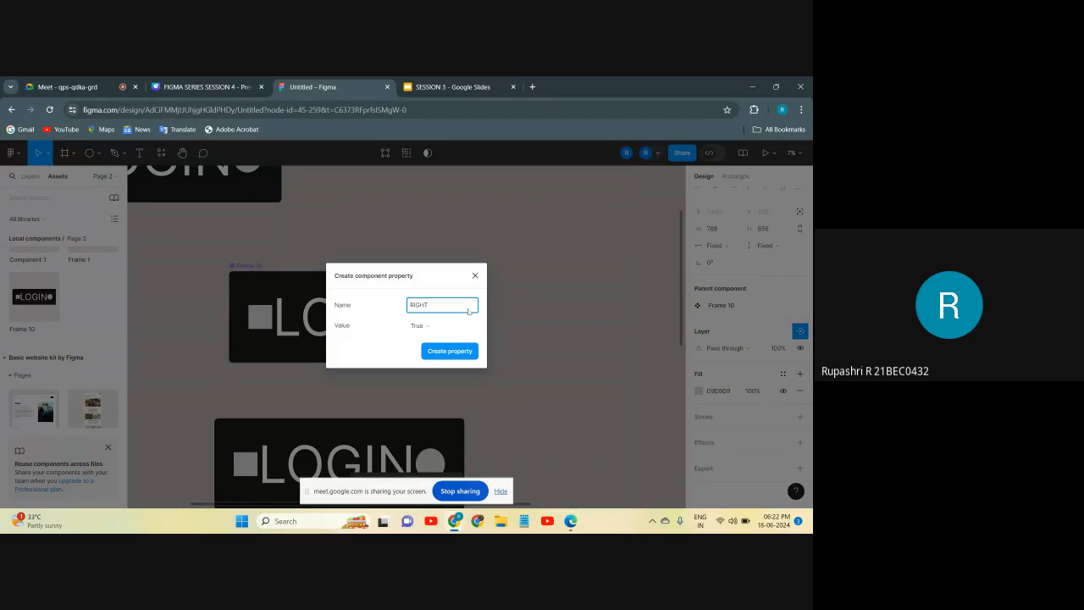
left_click(416, 325)
left_click(426, 326)
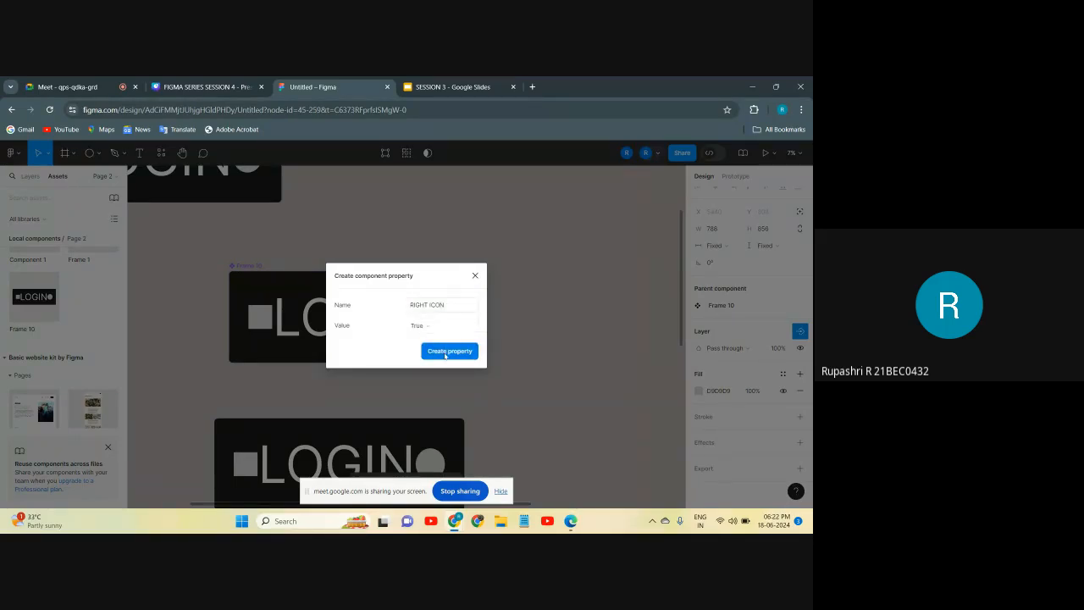
left_click(446, 350)
Step: Create a layer visibility property named LEFT ICON with the value True for the square in the main Frame 10 component
left_click(260, 319)
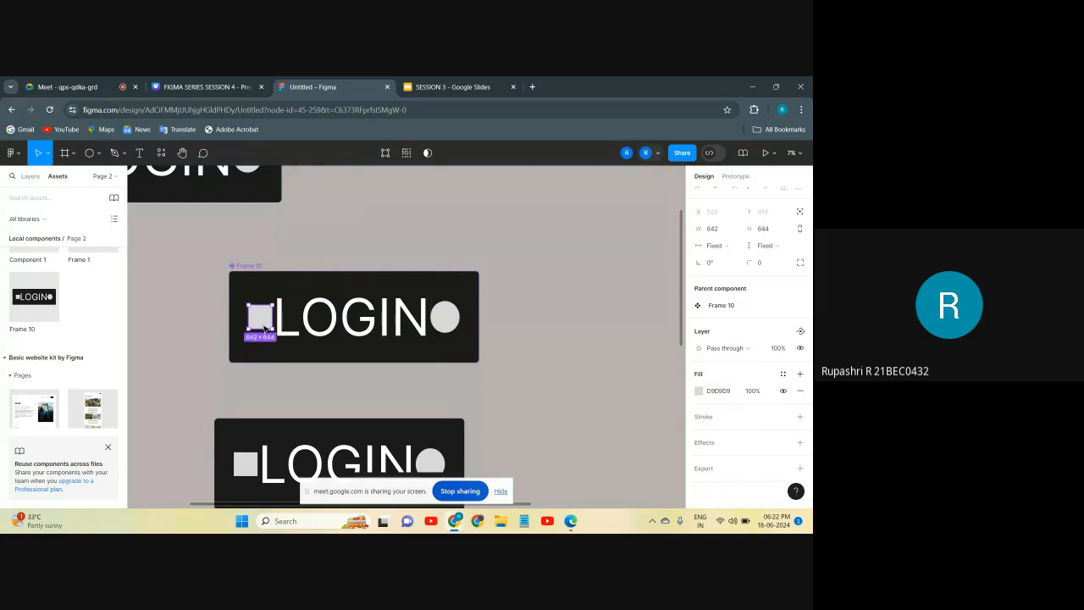
left_click(800, 331)
left_click(728, 384)
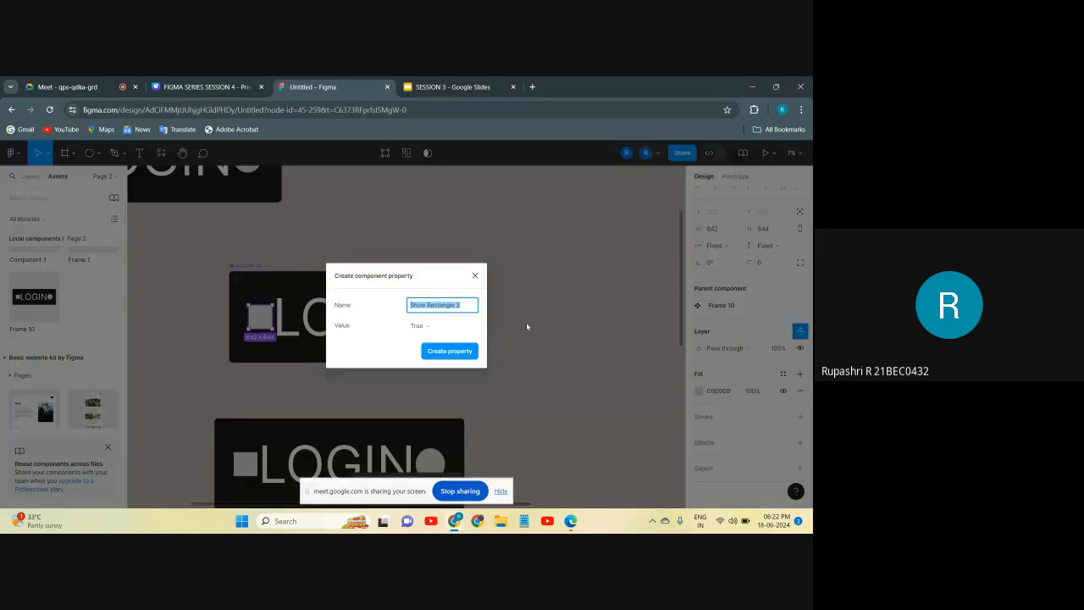
type("LEFT ICON")
left_click(420, 330)
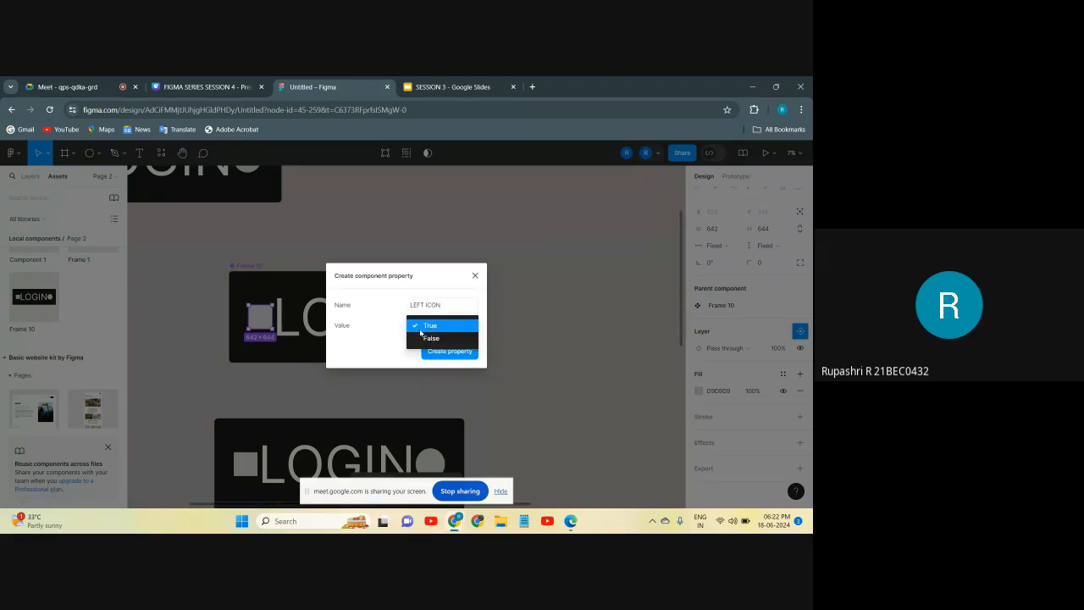
left_click(422, 329)
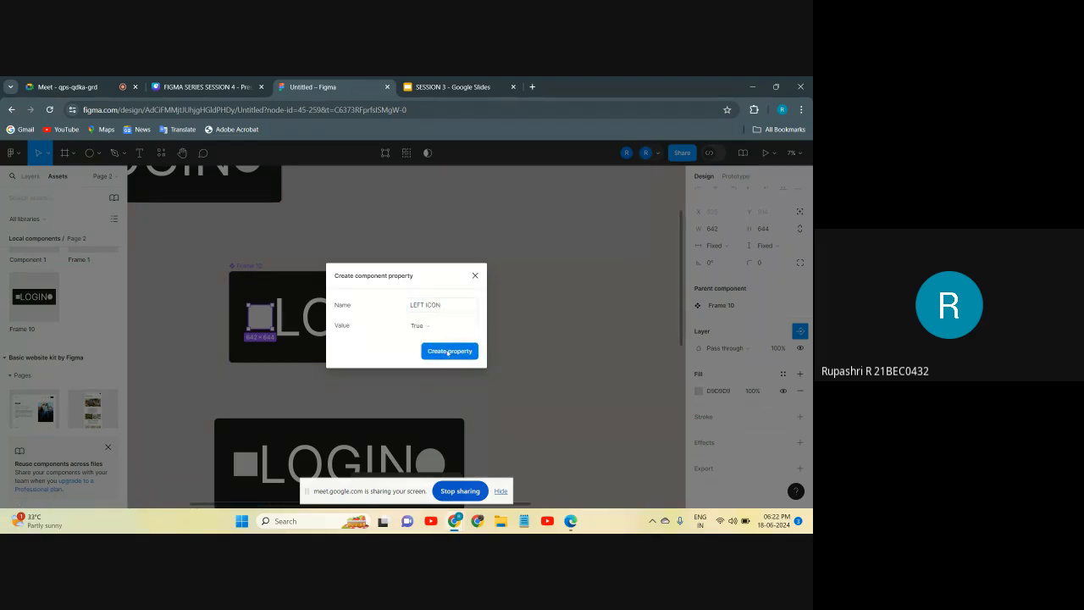
left_click(449, 351)
left_click(465, 373)
Step: Examine the properties defined on the main Frame 10 component and compare it with the instance below it
scroll(477, 389, "down", 2)
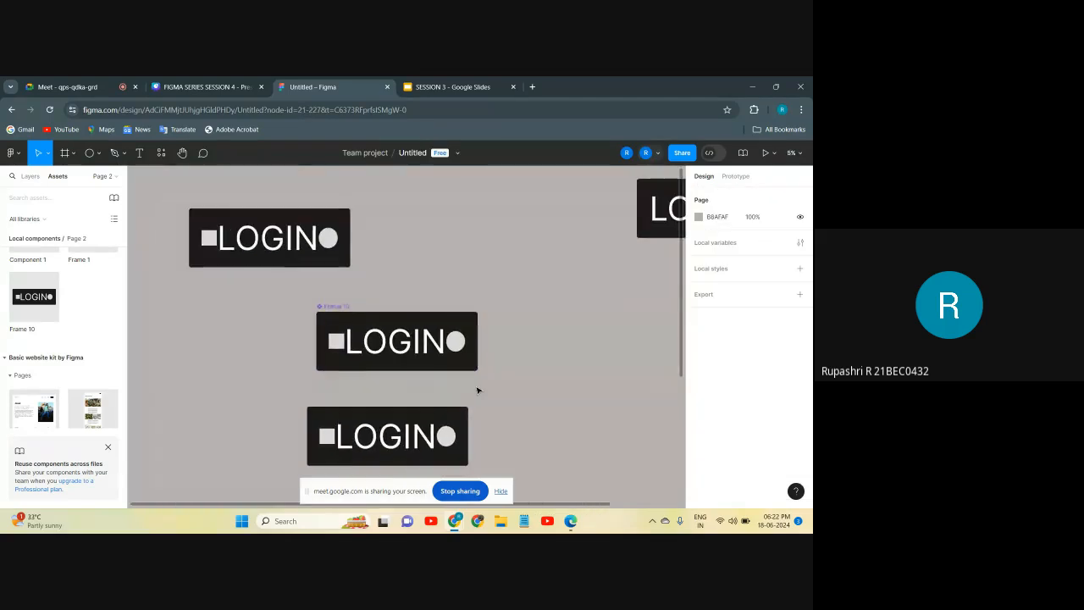
left_click(341, 309)
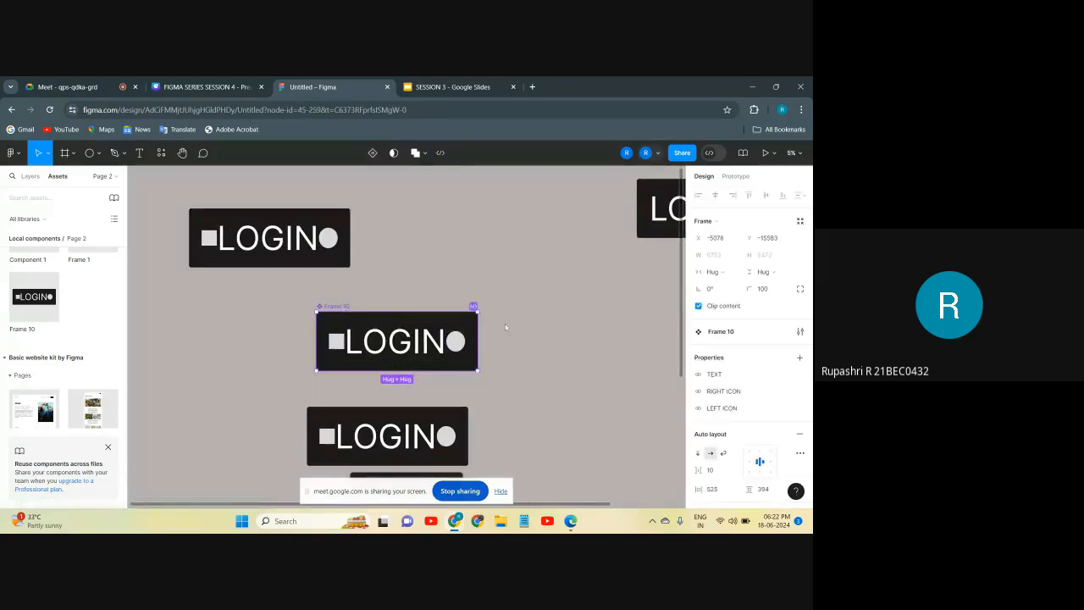
scroll(718, 387, "down", 1)
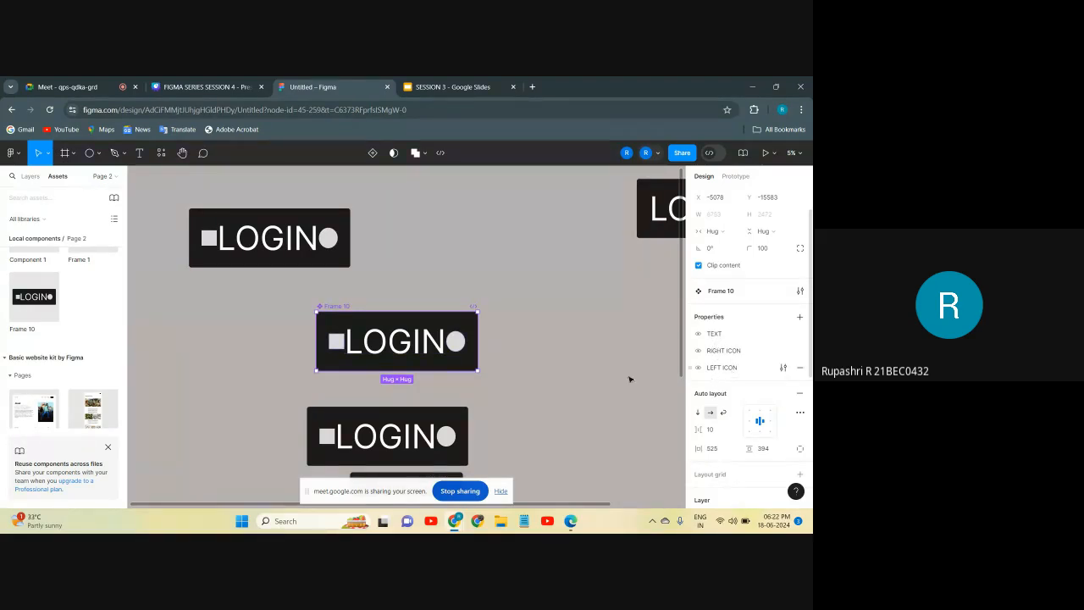
scroll(527, 393, "down", 2)
scroll(528, 392, "up", 3)
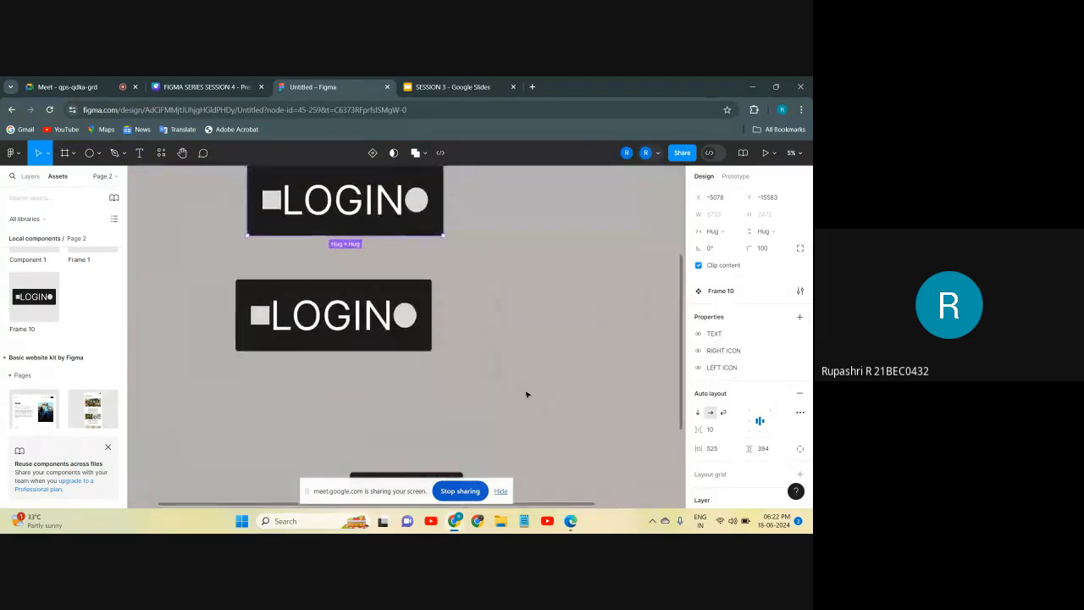
scroll(526, 394, "up", 2)
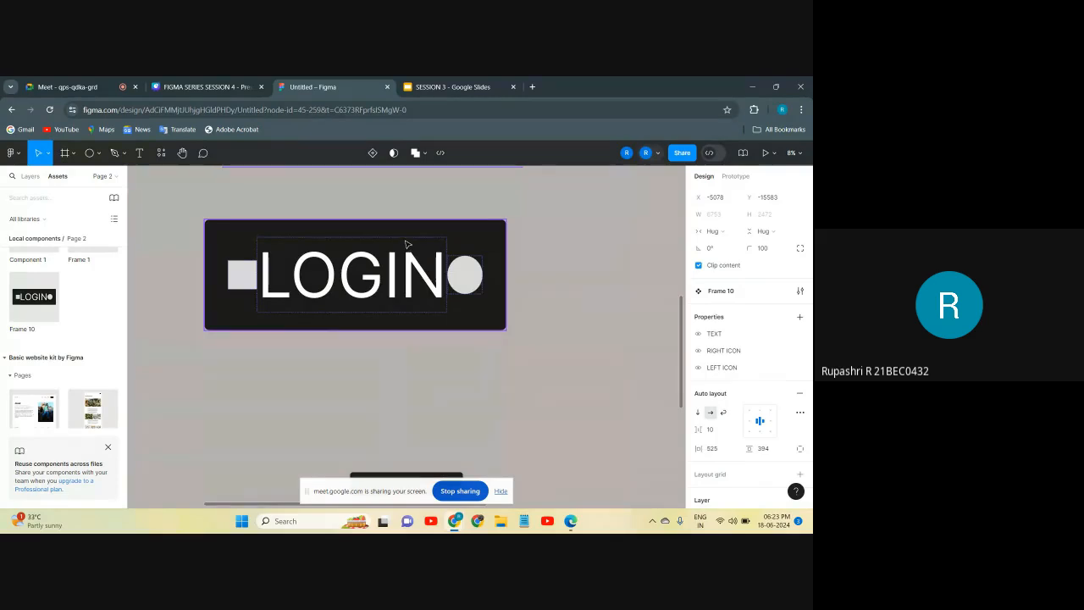
scroll(406, 241, "down", 2)
scroll(398, 233, "up", 1)
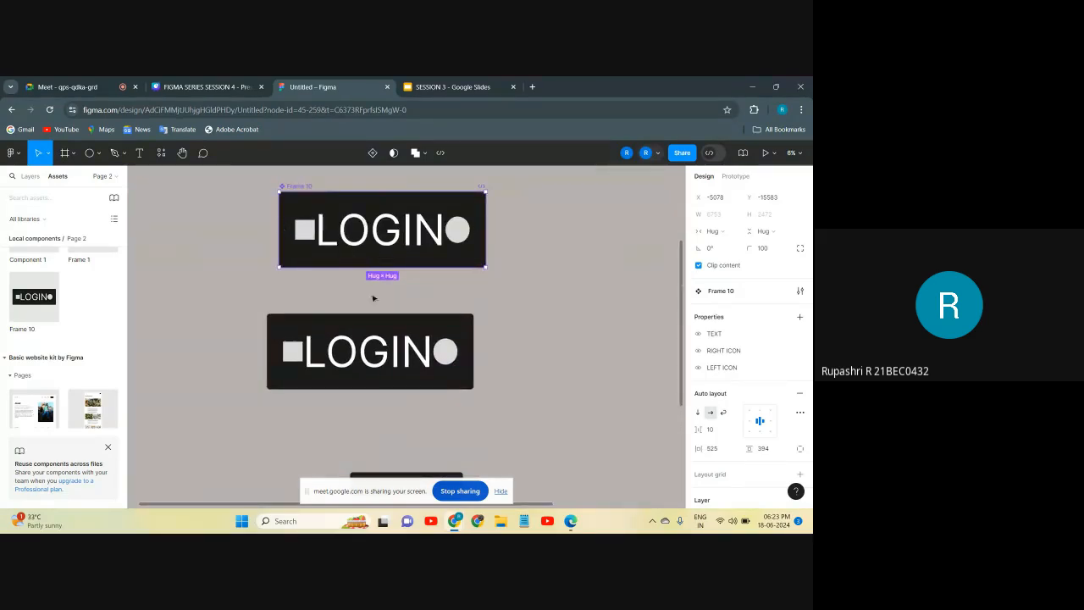
Step: Turn off the RIGHT ICON and LEFT ICON properties on the instance directly below the main component
left_click(367, 326)
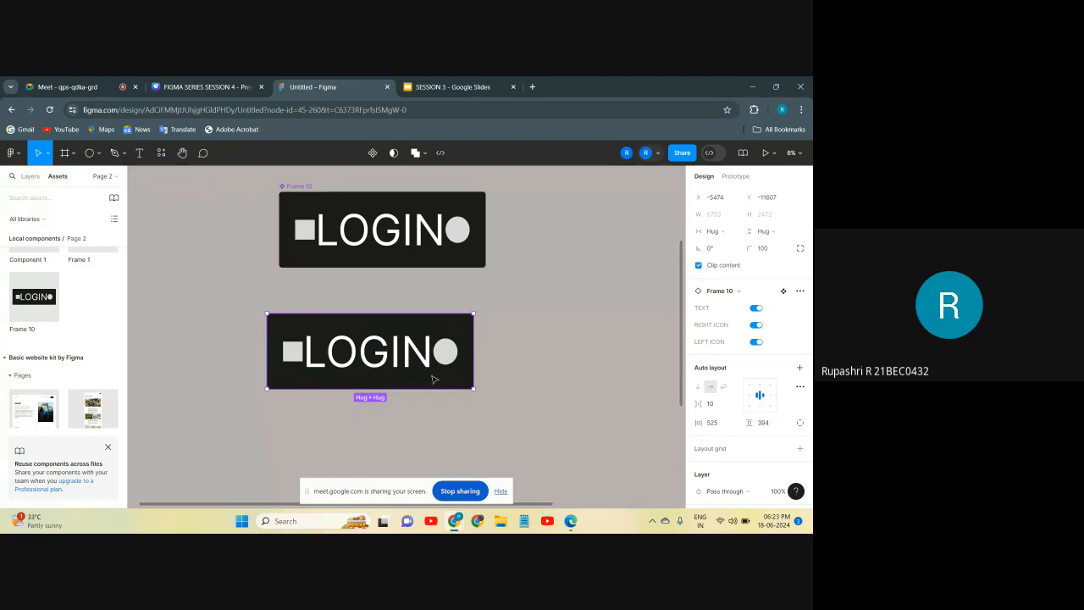
left_click(757, 325)
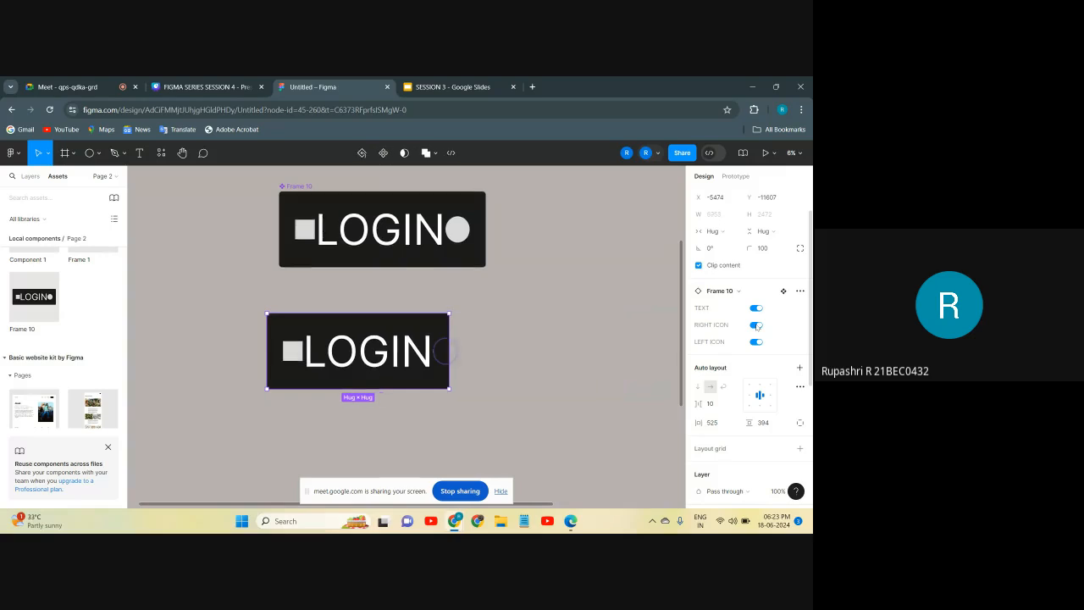
left_click(757, 341)
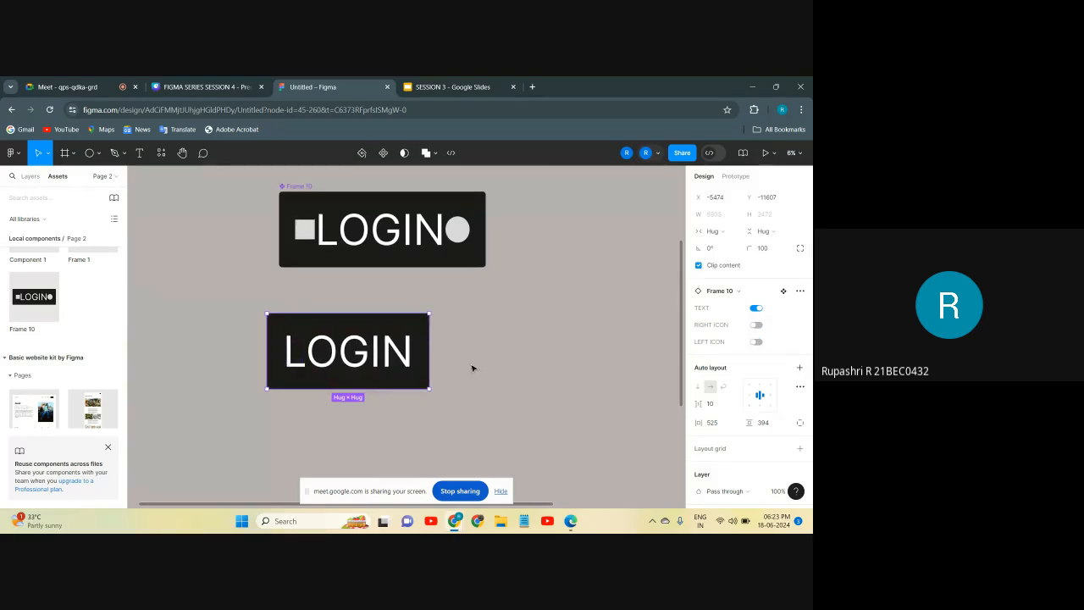
Step: Turn off TEXT and turn on RIGHT ICON and LEFT ICON for the instance below the main component
left_click(756, 308)
left_click(757, 325)
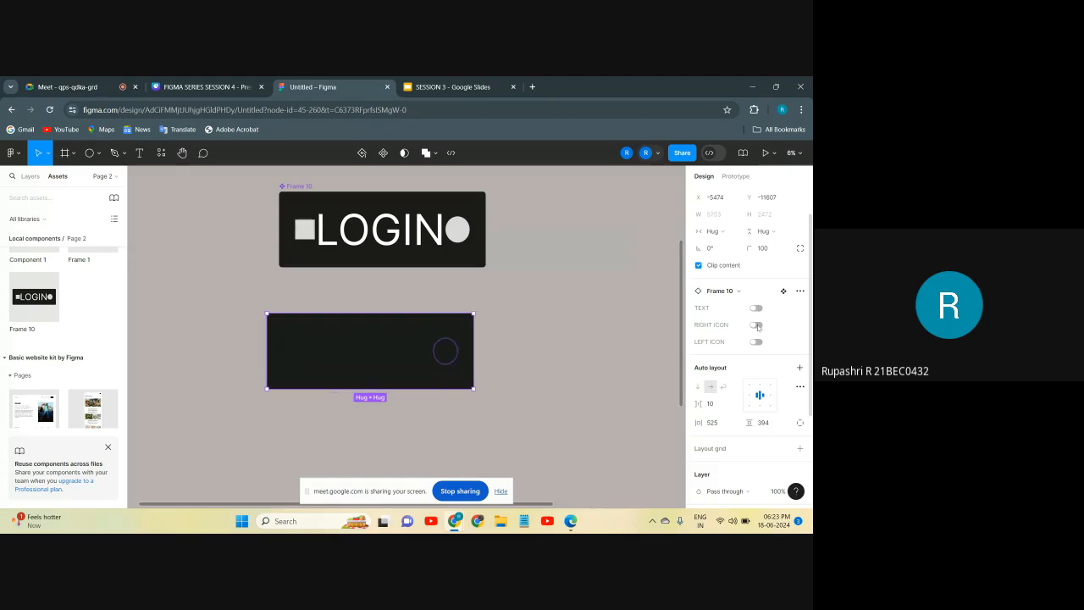
left_click(757, 341)
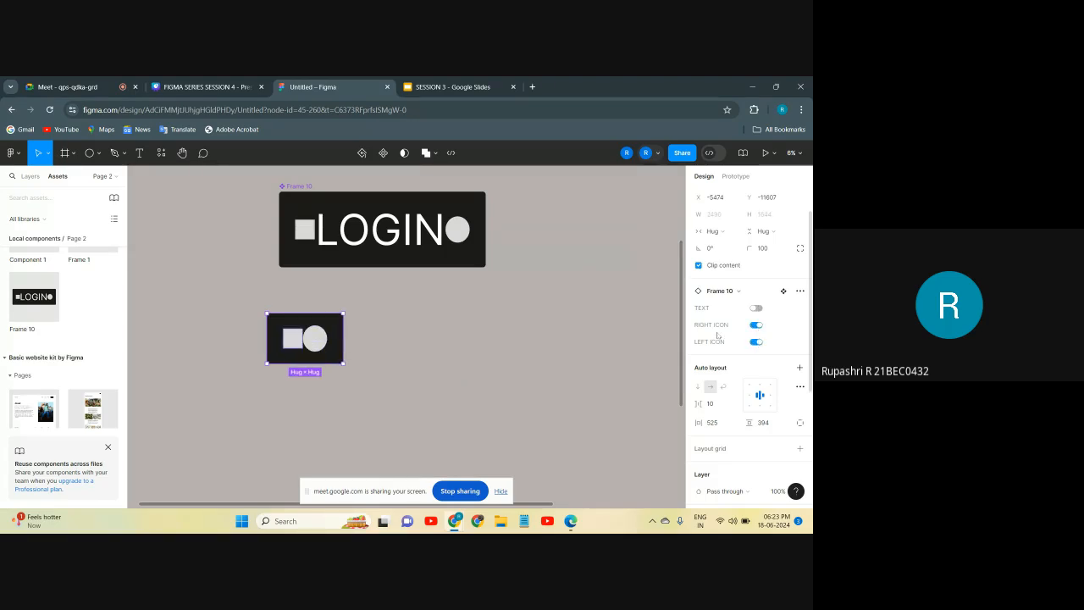
left_click(653, 321)
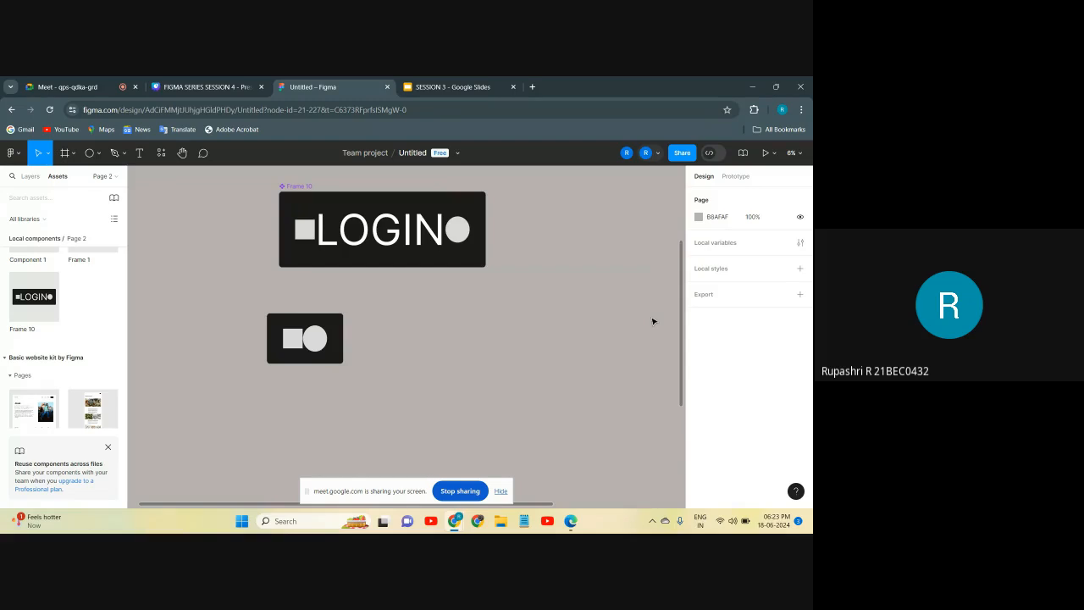
scroll(653, 321, "down", 4)
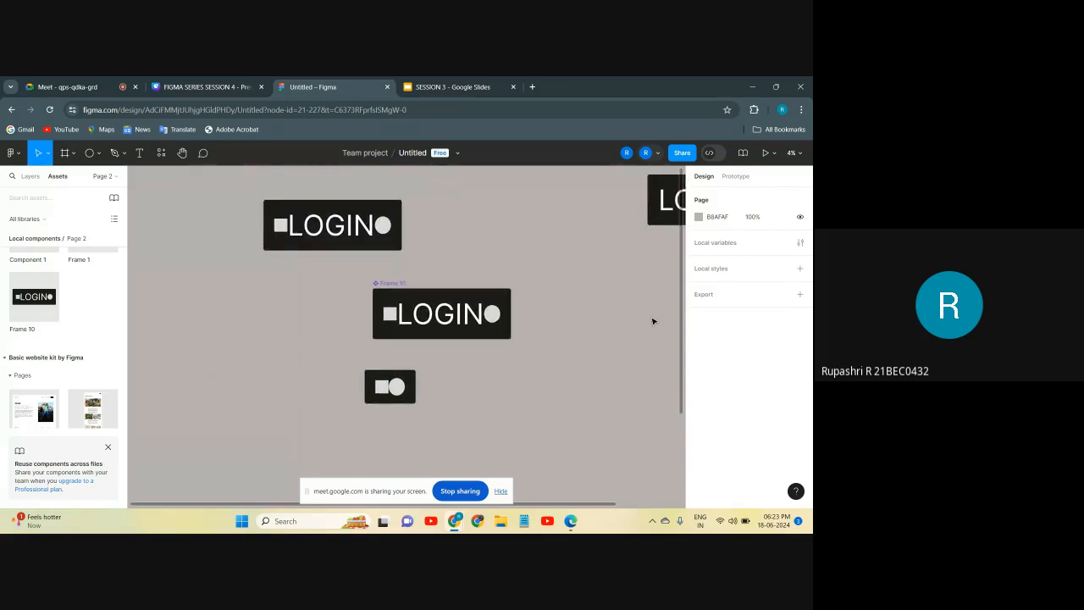
scroll(653, 321, "down", 2)
scroll(653, 321, "down", 2)
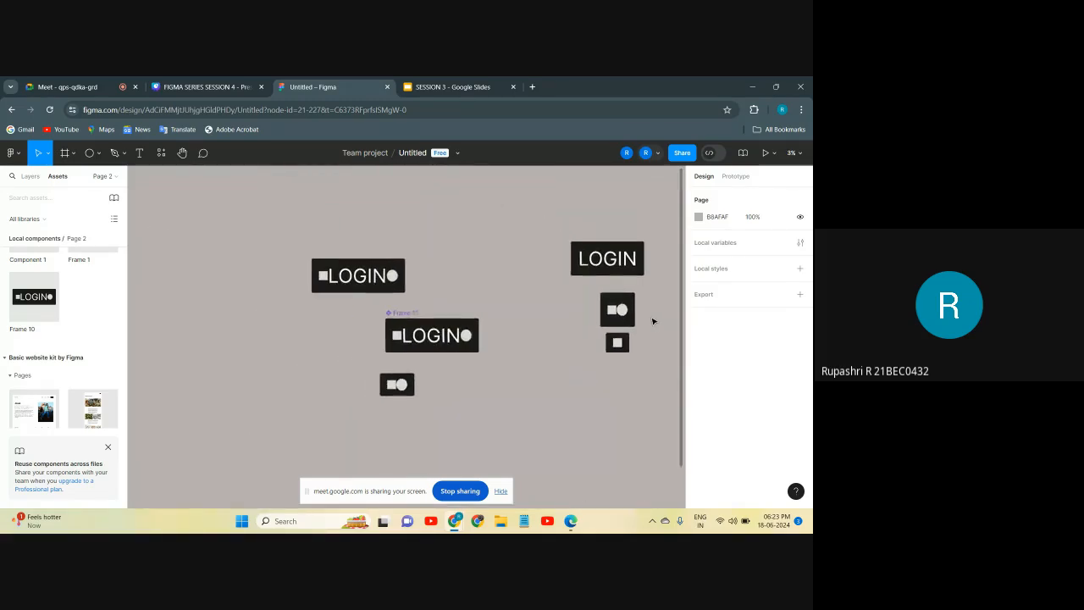
scroll(653, 321, "right", 2)
scroll(405, 385, "up", 3)
scroll(406, 385, "up", 2)
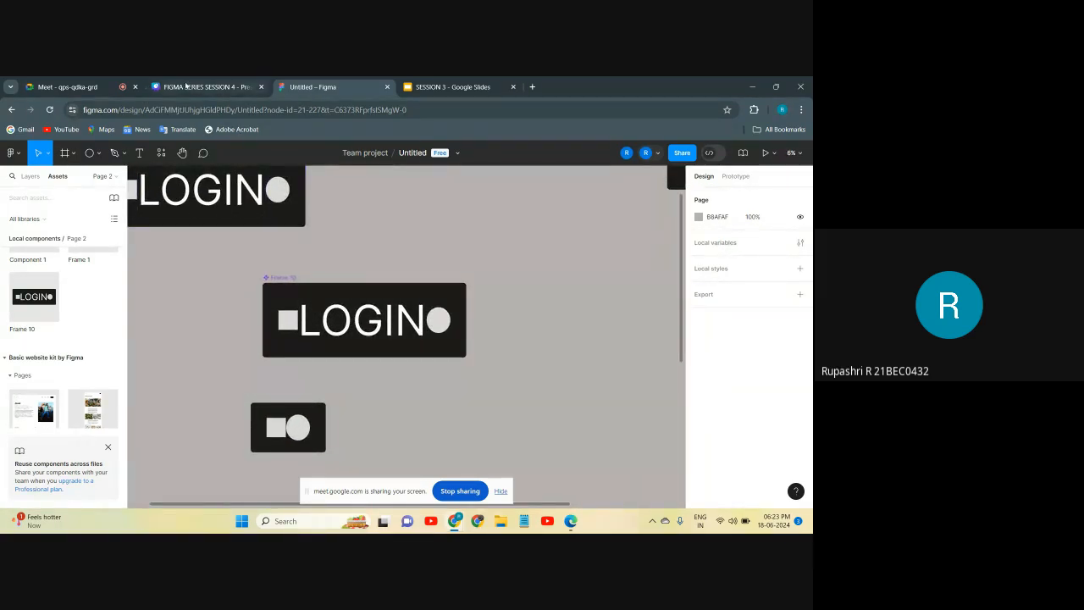
Step: Switch to the FIGMA SERIES SESSION 4 presentation in Canva and dismiss the Presenter Window notice to view the variants slide
left_click(227, 85)
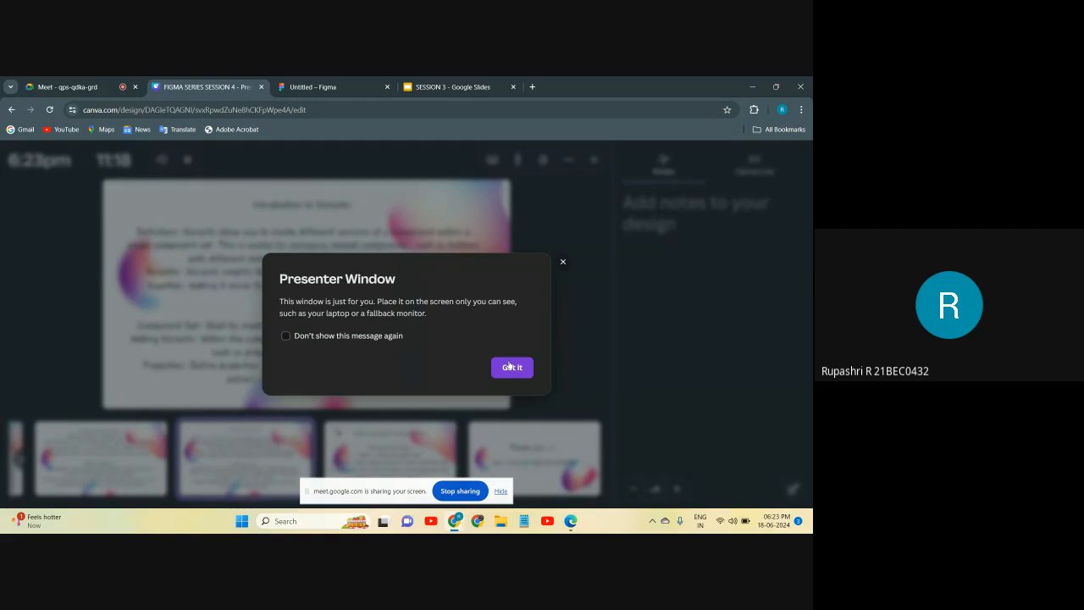
left_click(563, 264)
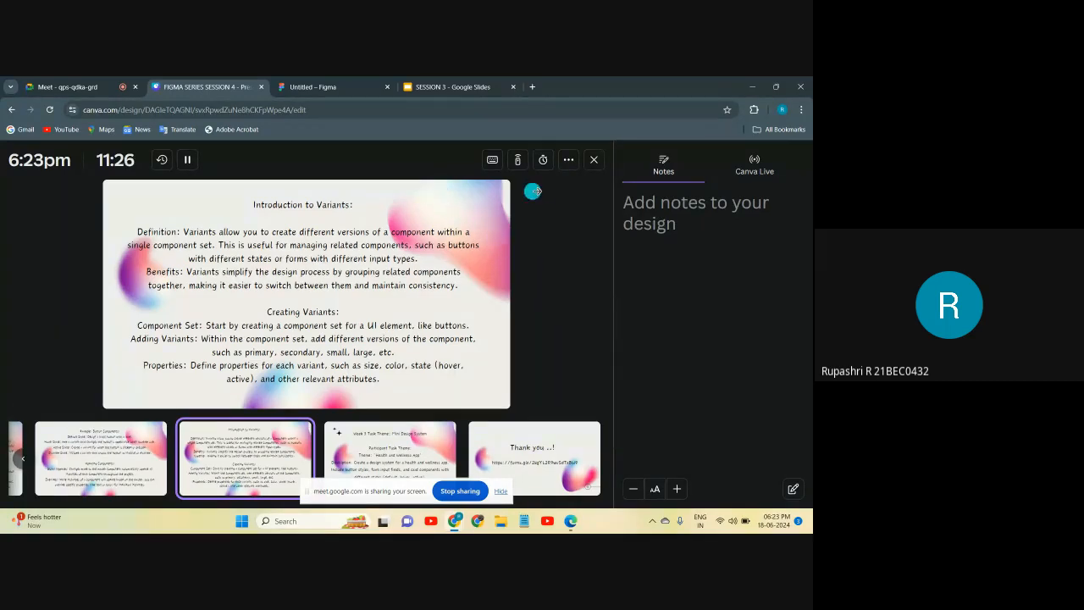
Step: Leave the Canva presentation and stop sharing the screen in the Google Meet call
left_click(11, 109)
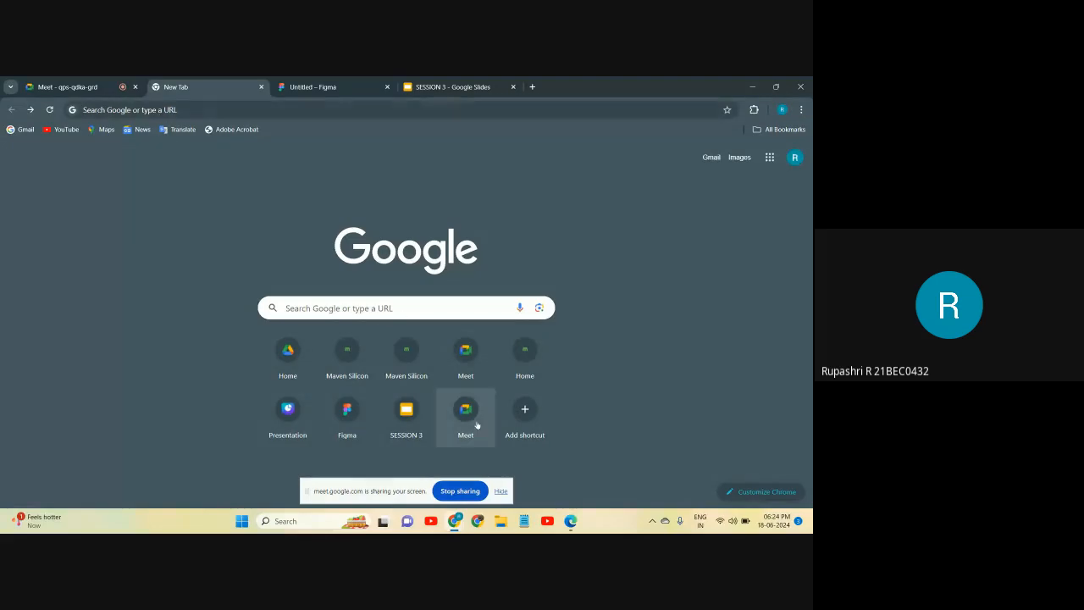
left_click(68, 86)
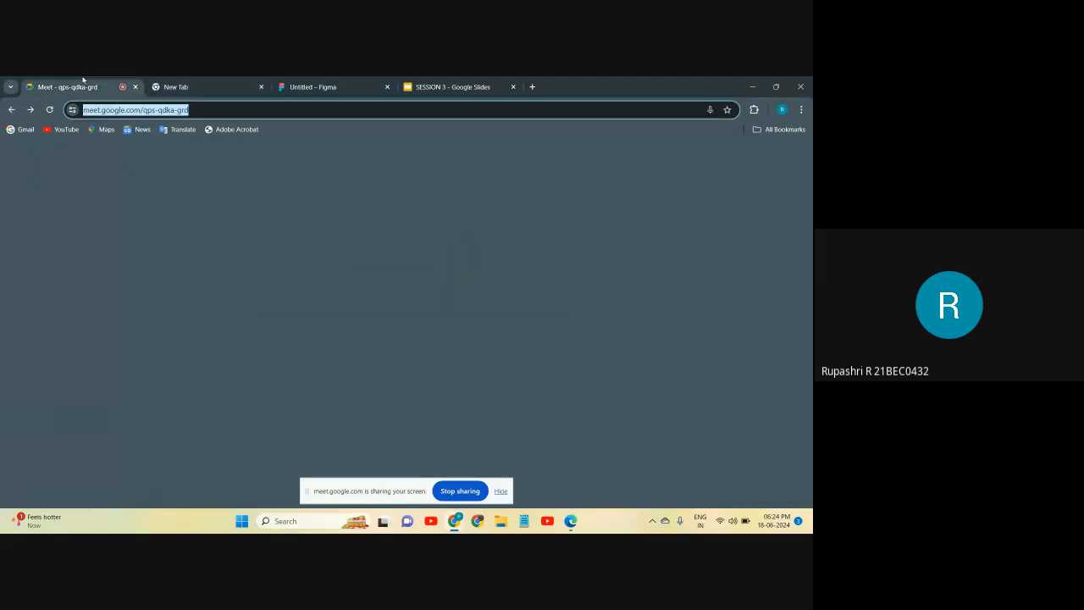
left_click(464, 491)
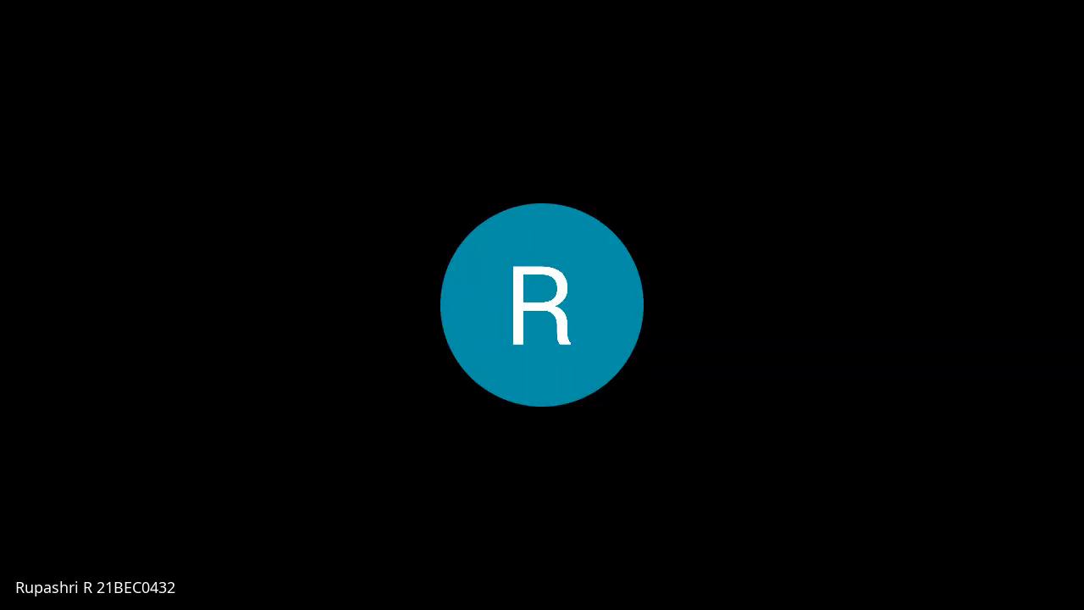
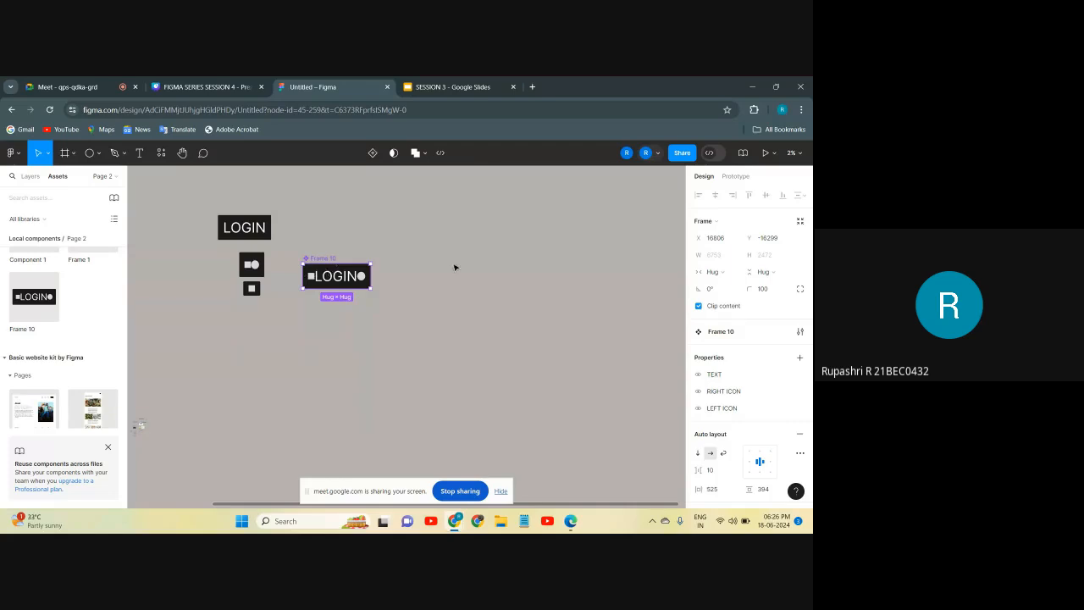
Step: Duplicate the main Frame 10 component in Figma and place the resulting instance level with it on its right side
scroll(525, 269, "up", 3)
scroll(525, 269, "right", 3)
scroll(525, 268, "up", 2)
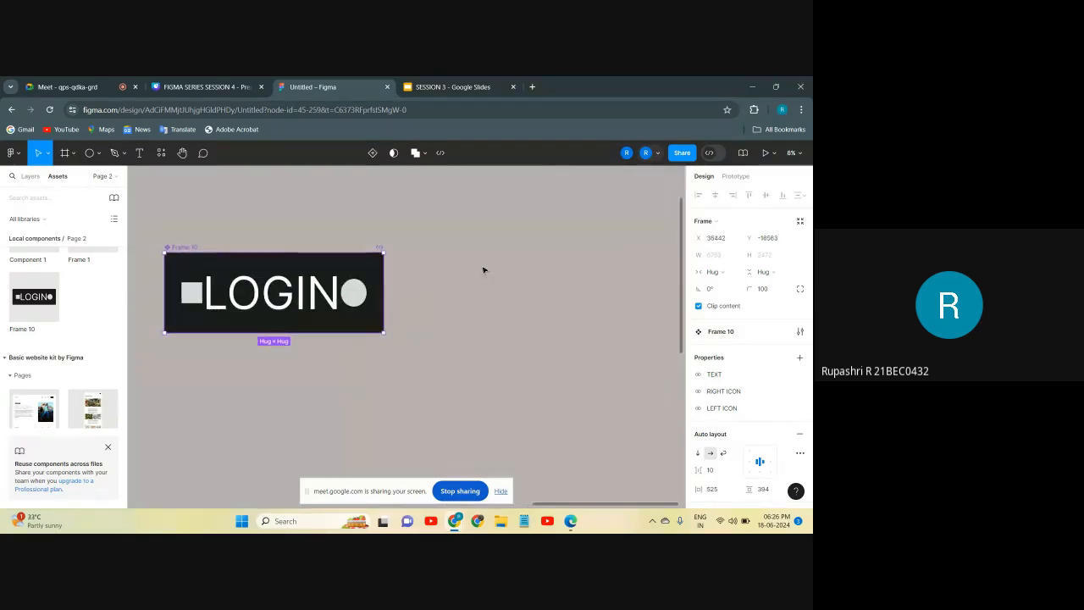
left_click(424, 346)
left_click(356, 266)
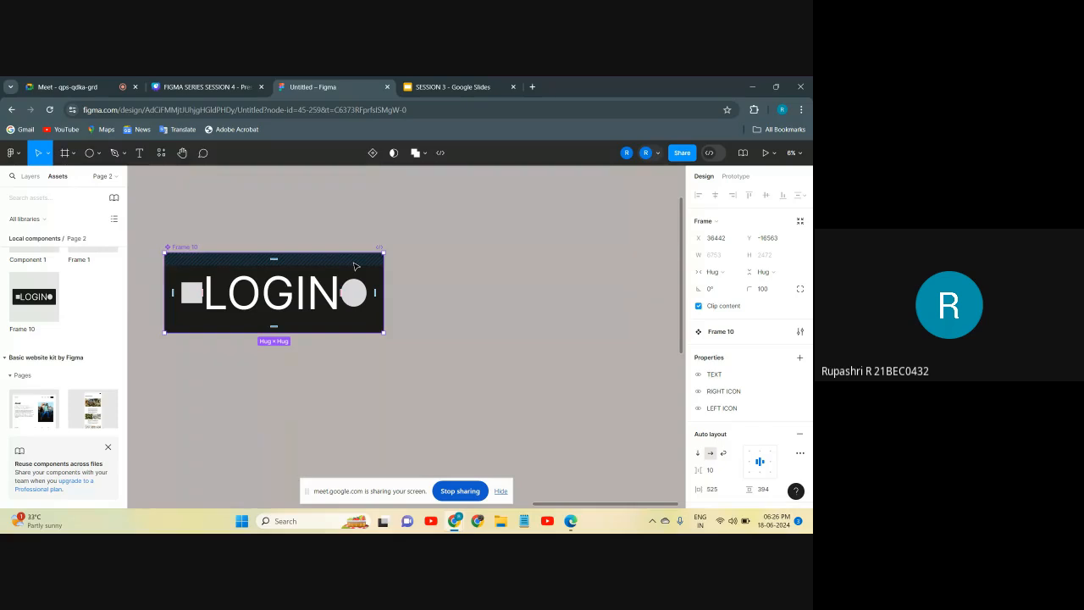
key("ctrl+d")
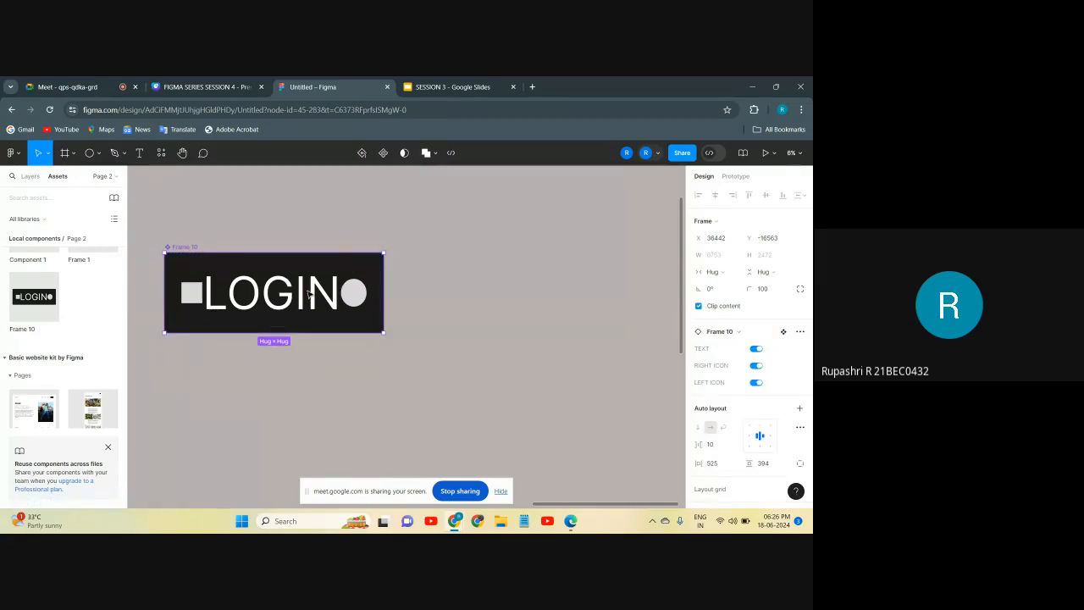
left_click_drag(308, 293, 594, 295)
left_click(520, 364)
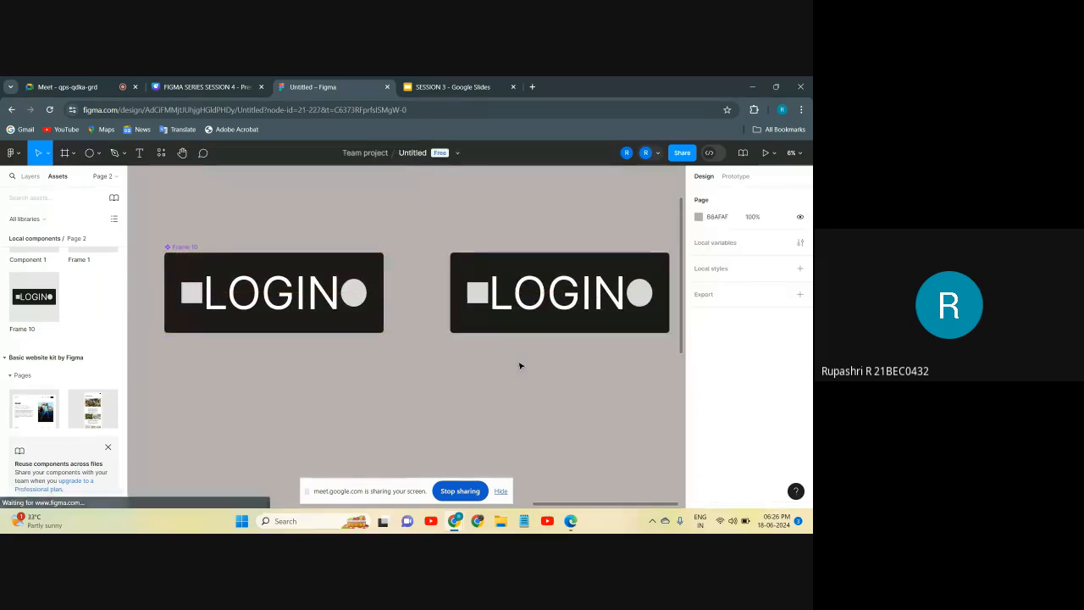
Step: Add a second variant to the main Frame 10 LOGIN component
left_click(364, 314)
scroll(364, 314, "left", 2)
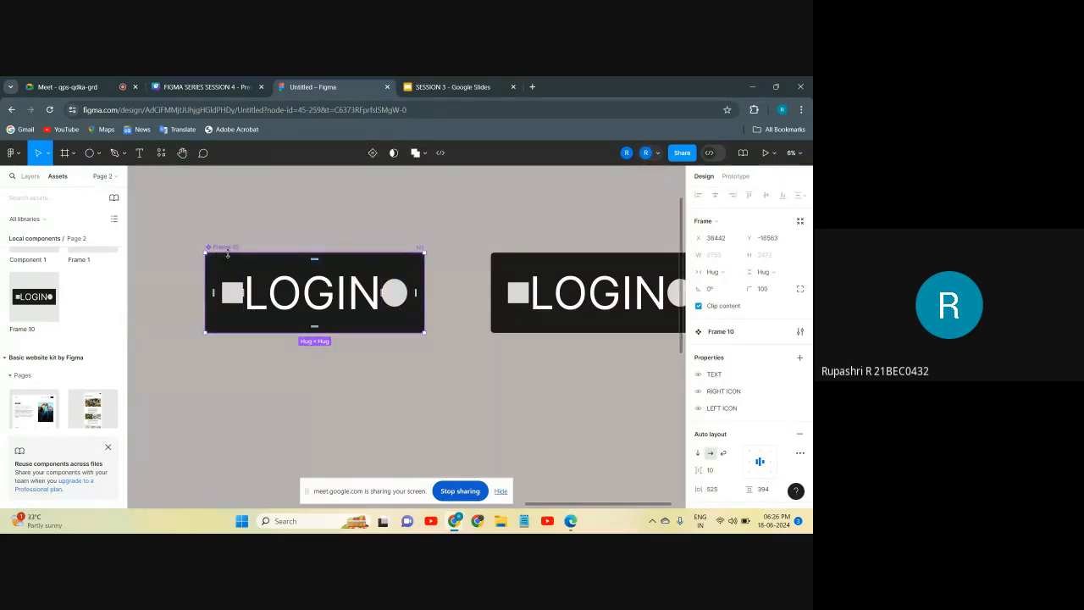
left_click(374, 155)
scroll(364, 320, "up", 2)
scroll(364, 320, "down", 2)
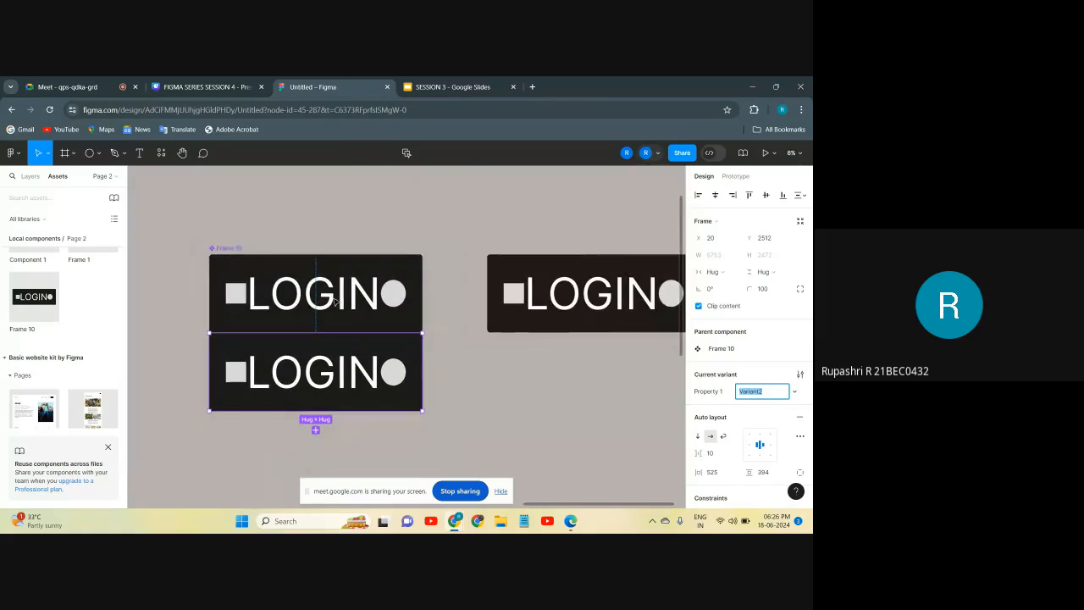
Step: Enlarge the Frame 10 component set to about 7290 × 6049 and move the second variant down to about X 137, Y 2931
left_click(407, 398)
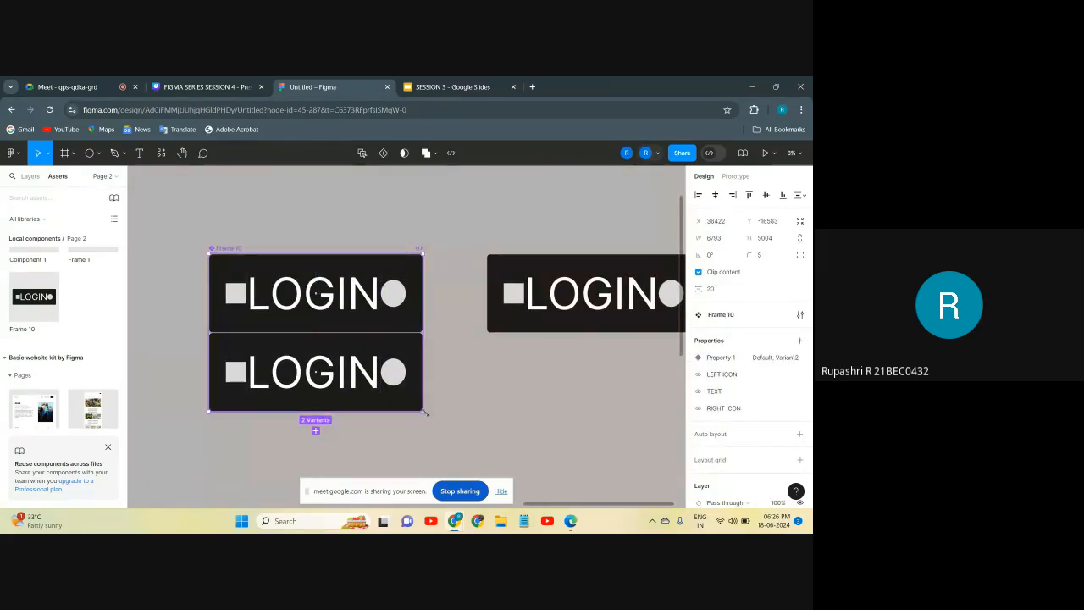
left_click_drag(423, 411, 439, 443)
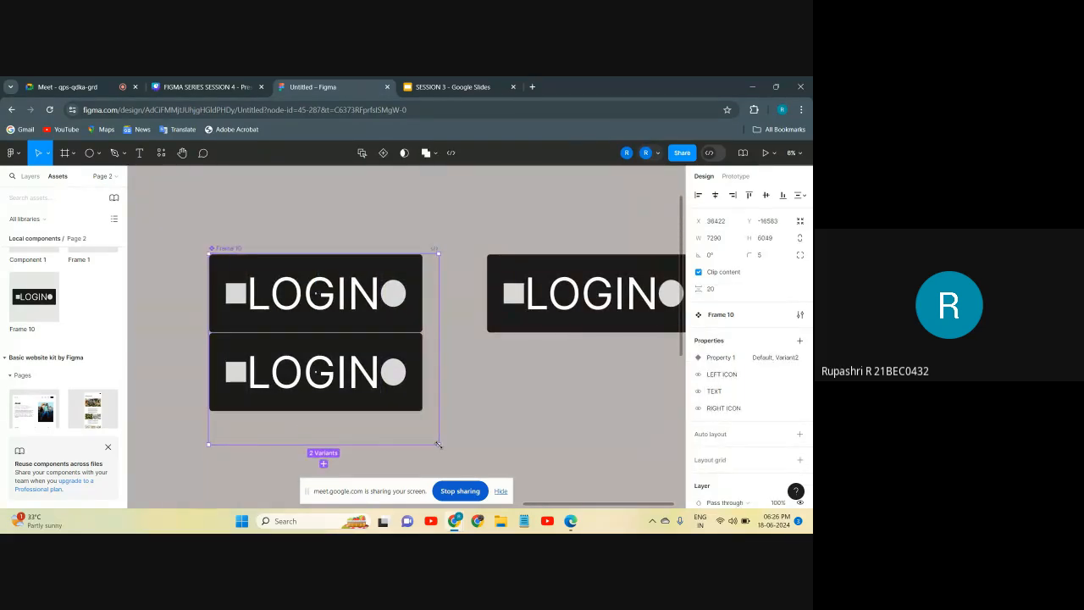
left_click(368, 347)
mouse_move(369, 347)
left_mouse_down()
mouse_move(386, 357)
mouse_move(371, 360)
left_mouse_up()
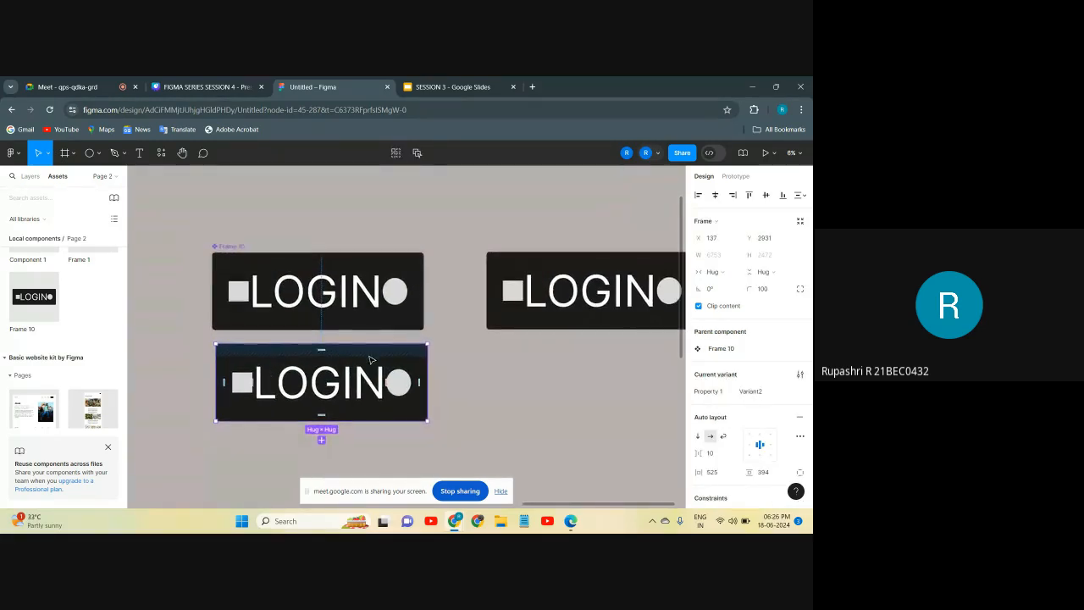
Step: Rename the second variant's layer so that its Property 1 value is HOVER
left_click(30, 176)
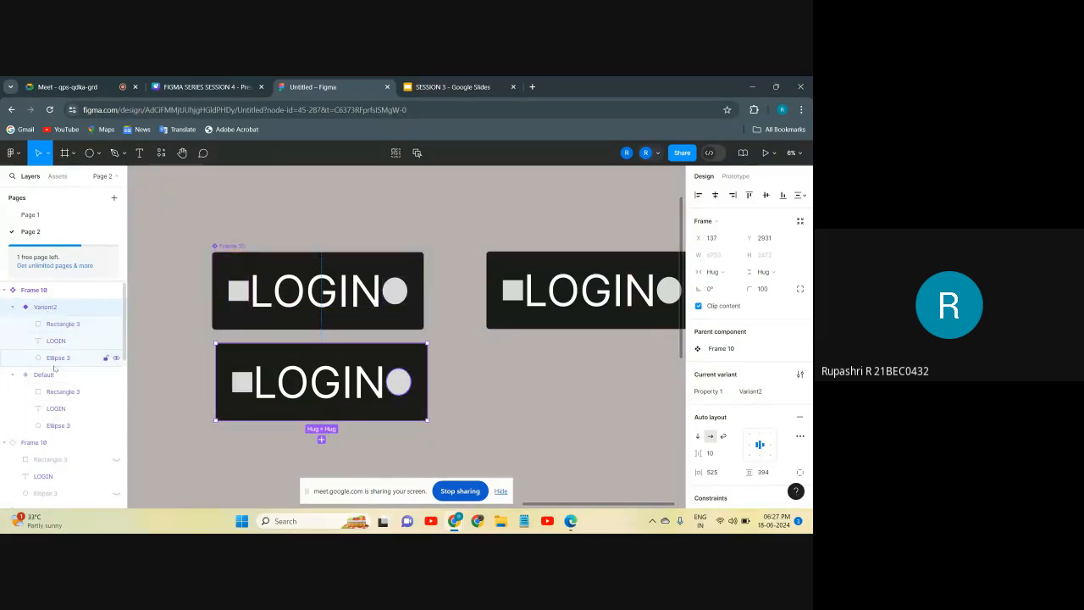
left_click(51, 377)
left_click(153, 378)
left_click(273, 287)
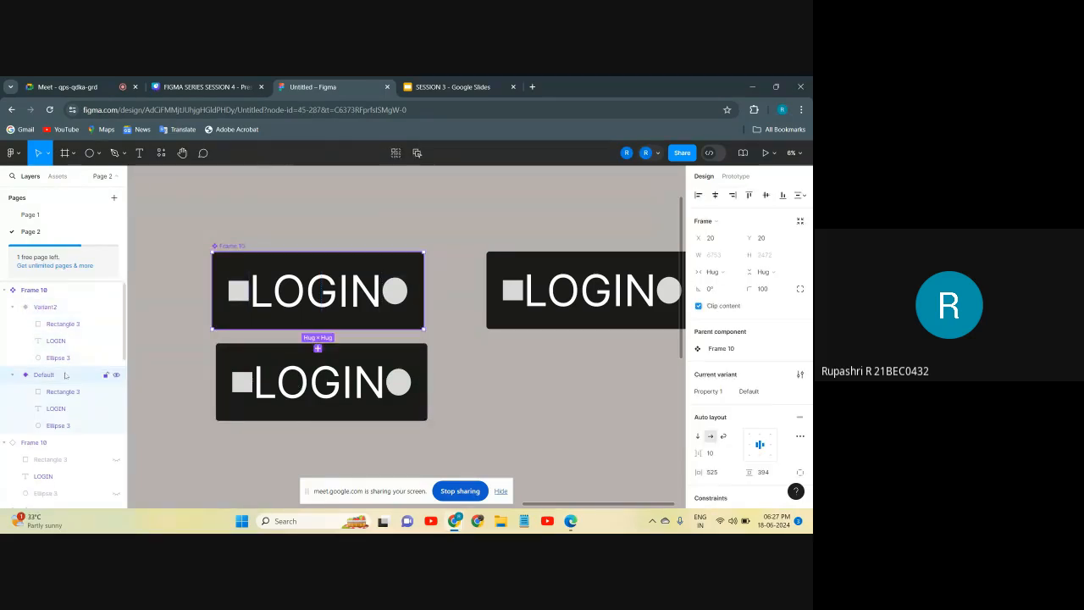
left_click(326, 381)
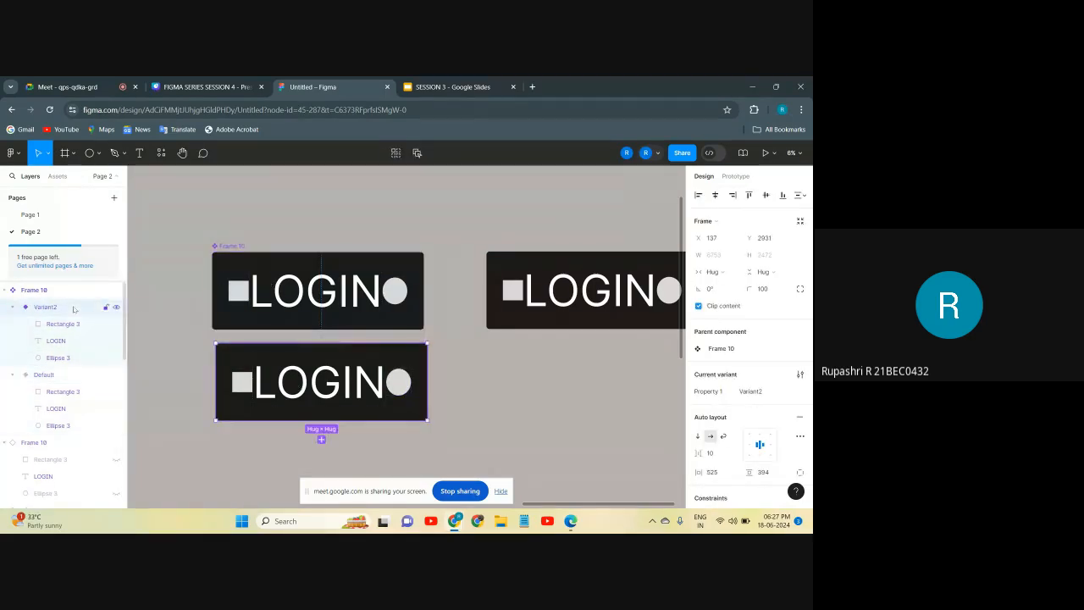
scroll(214, 382, "down", 1)
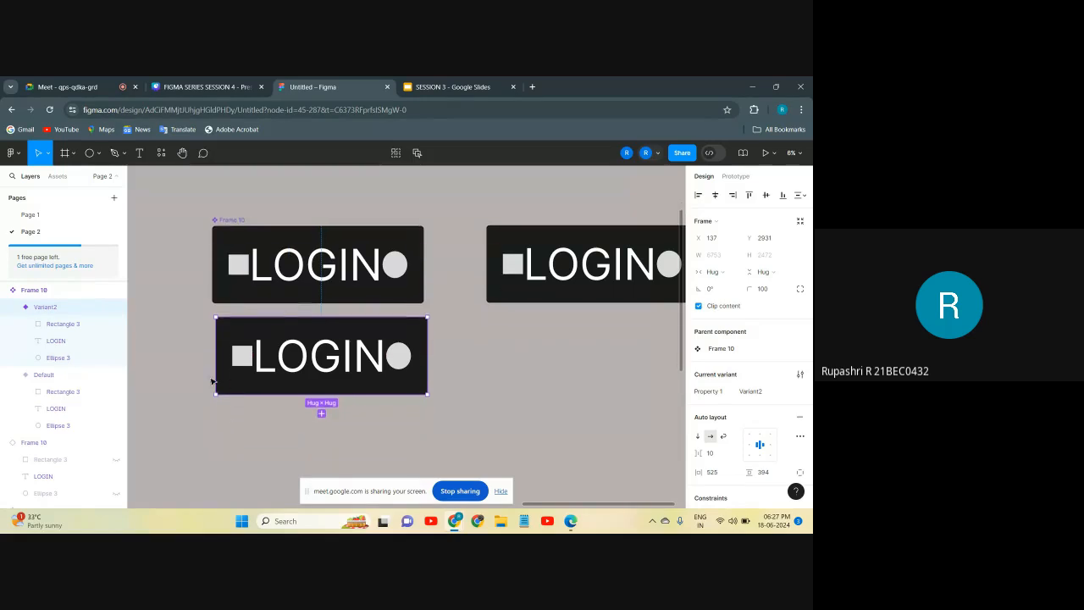
double_click(59, 312)
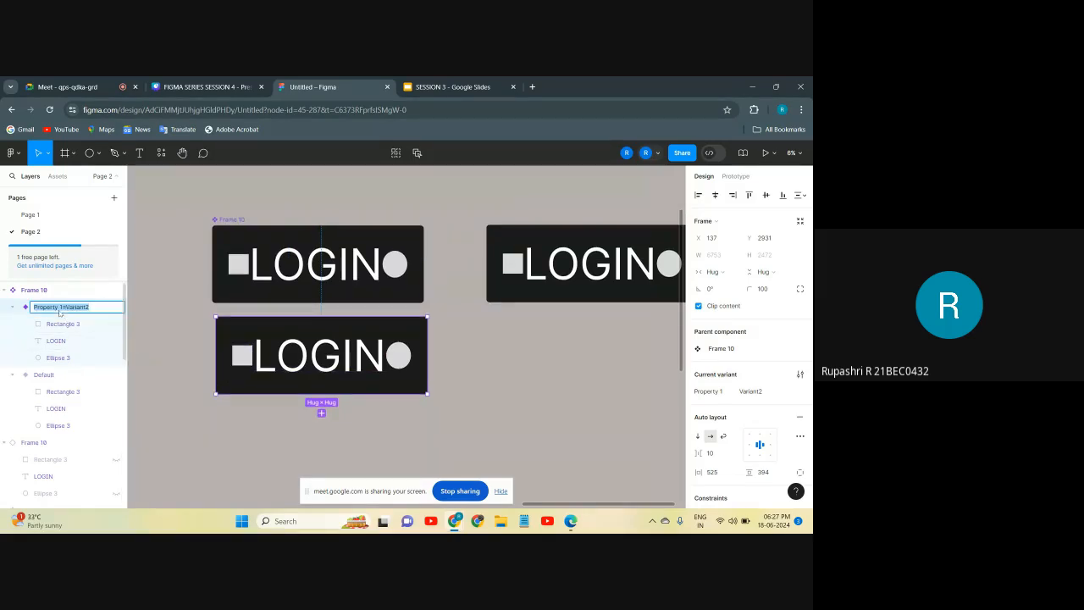
key("Right")
key("BackSpace")
key("BackSpace")
key("BackSpace")
key("BackSpace")
key("BackSpace")
key("BackSpace")
key("Return")
left_click(184, 367)
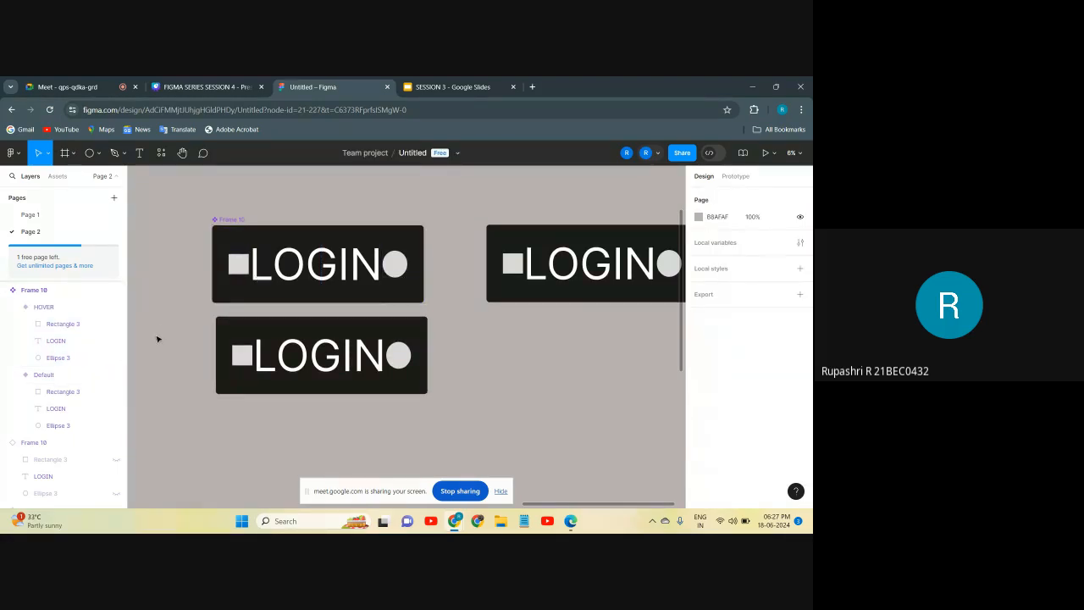
Step: Add a third variant to the Frame 10 component set
left_click(262, 298)
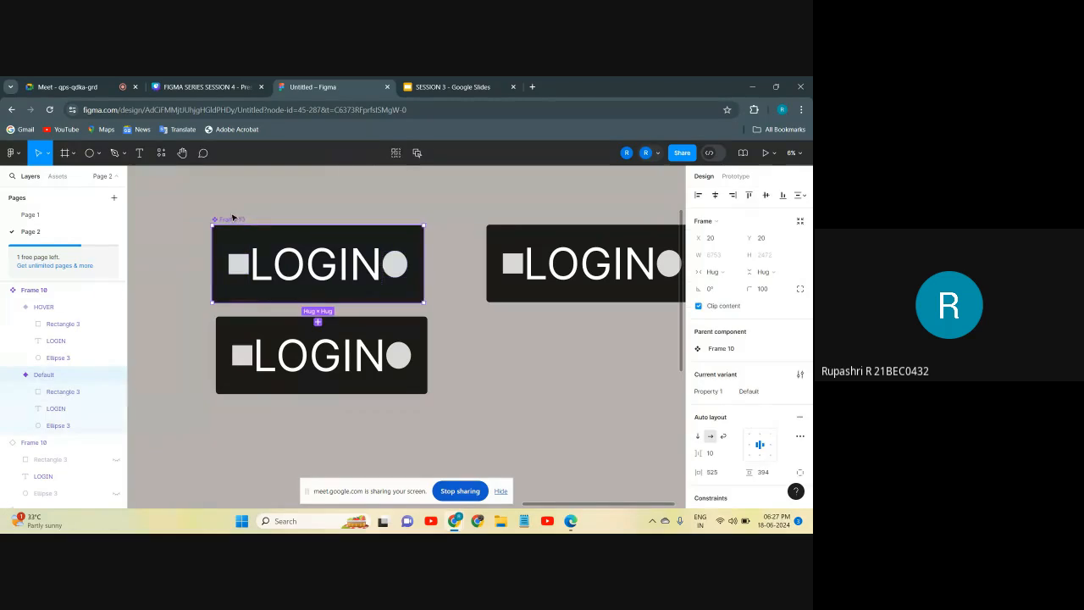
left_click(234, 223)
scroll(368, 408, "down", 3)
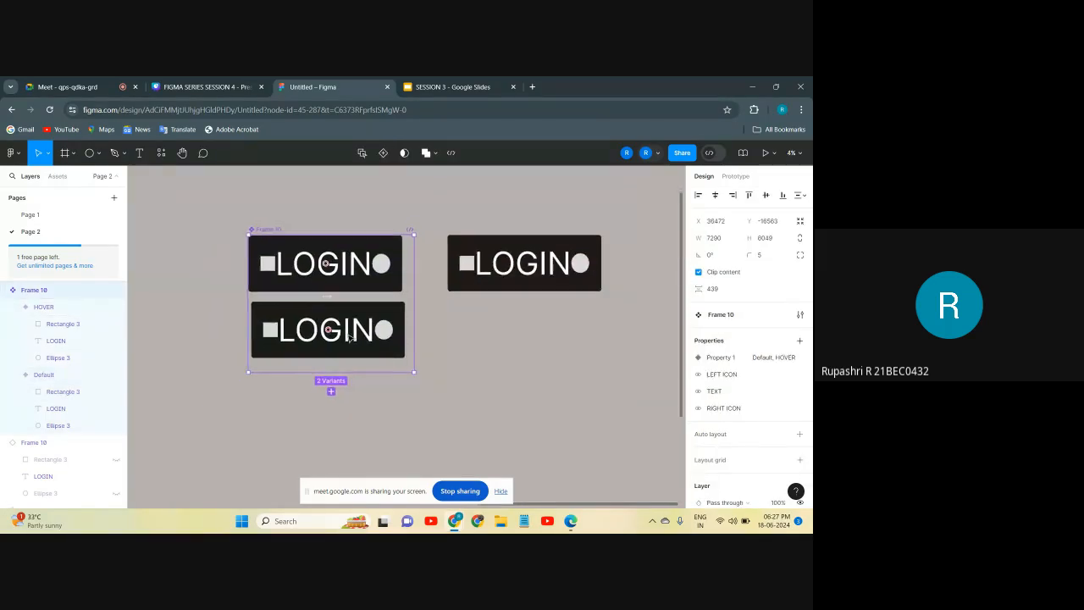
scroll(338, 385, "up", 3)
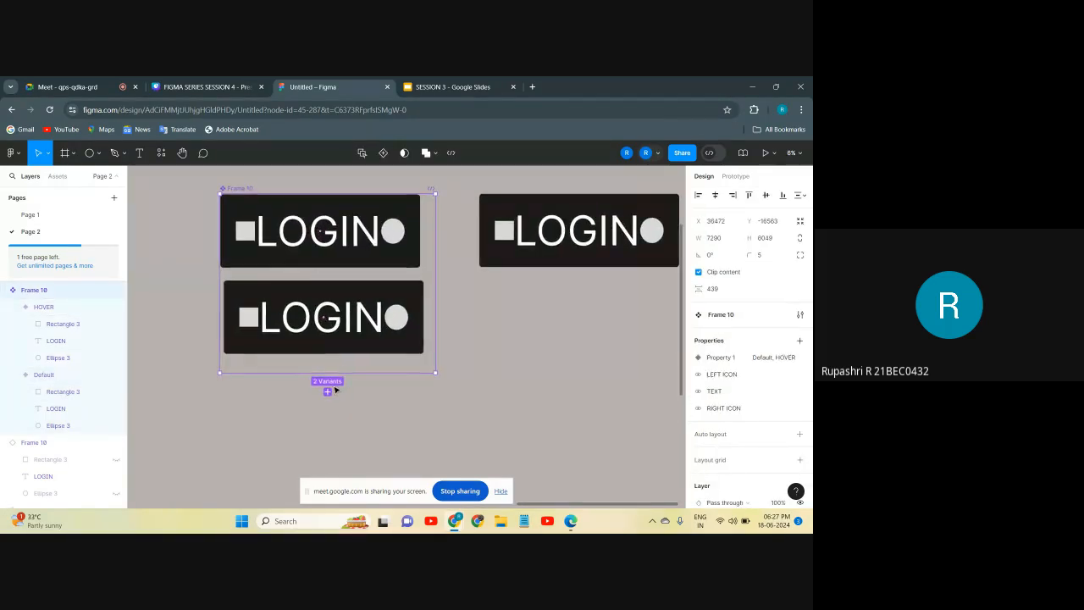
left_click(328, 392)
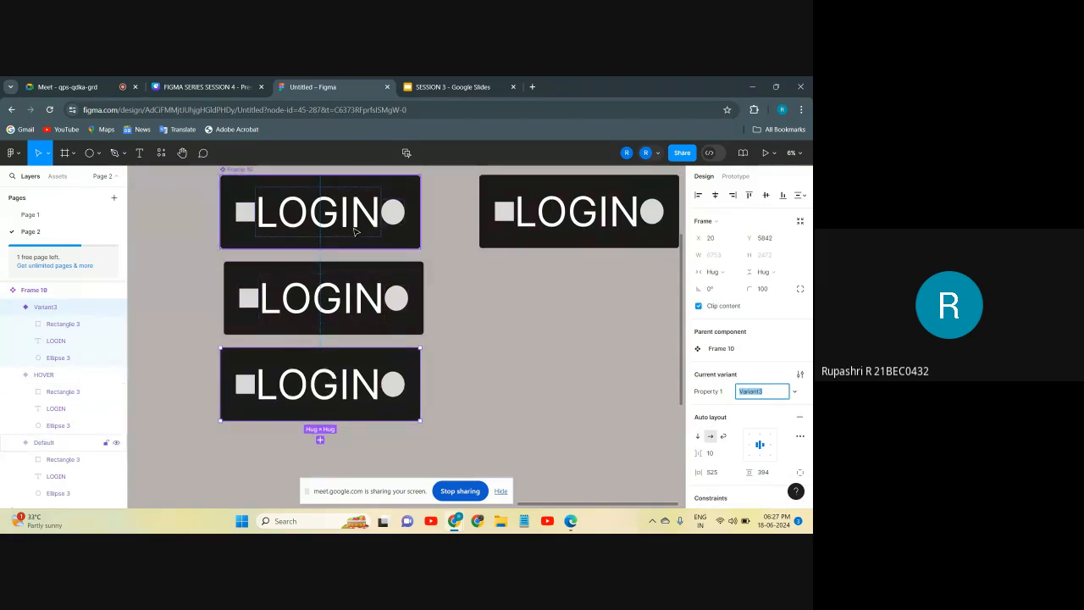
Step: Duplicate all three LOGIN variants together inside the component set and undo the duplication
left_click(358, 245)
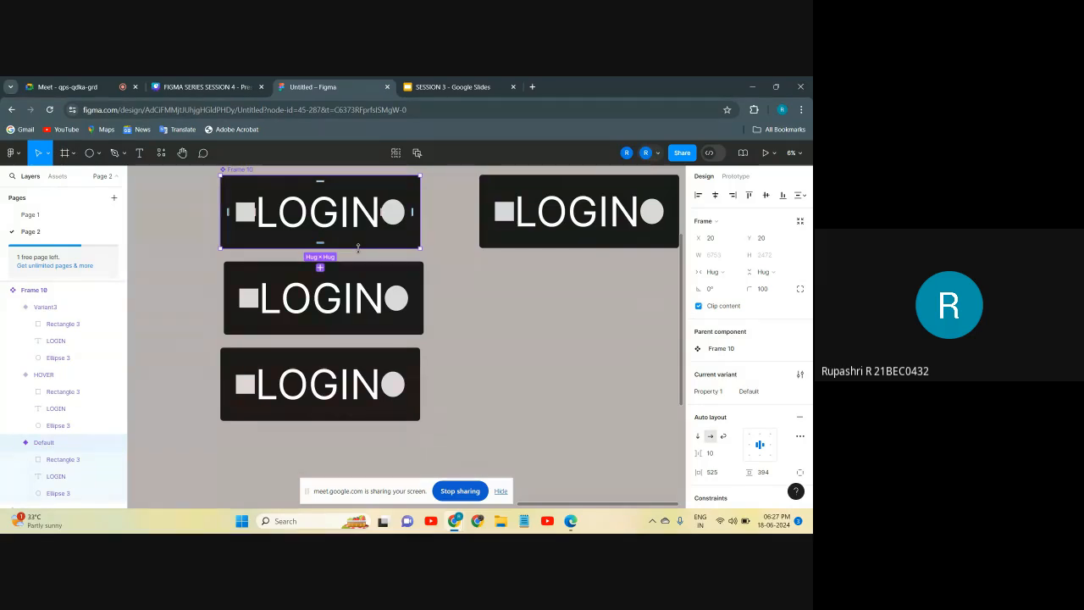
left_click(361, 277)
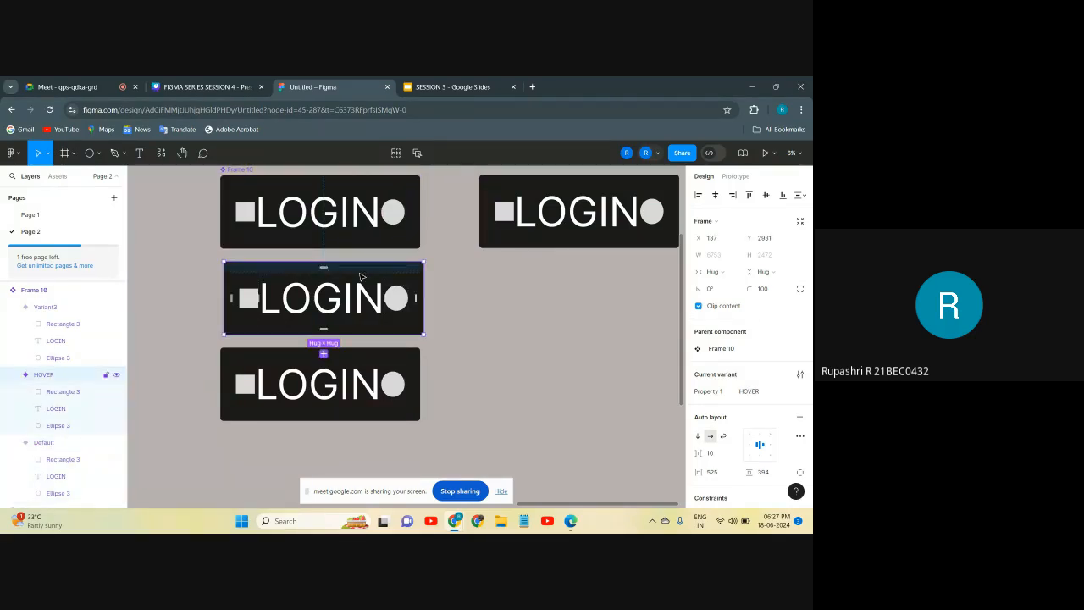
left_click(367, 231)
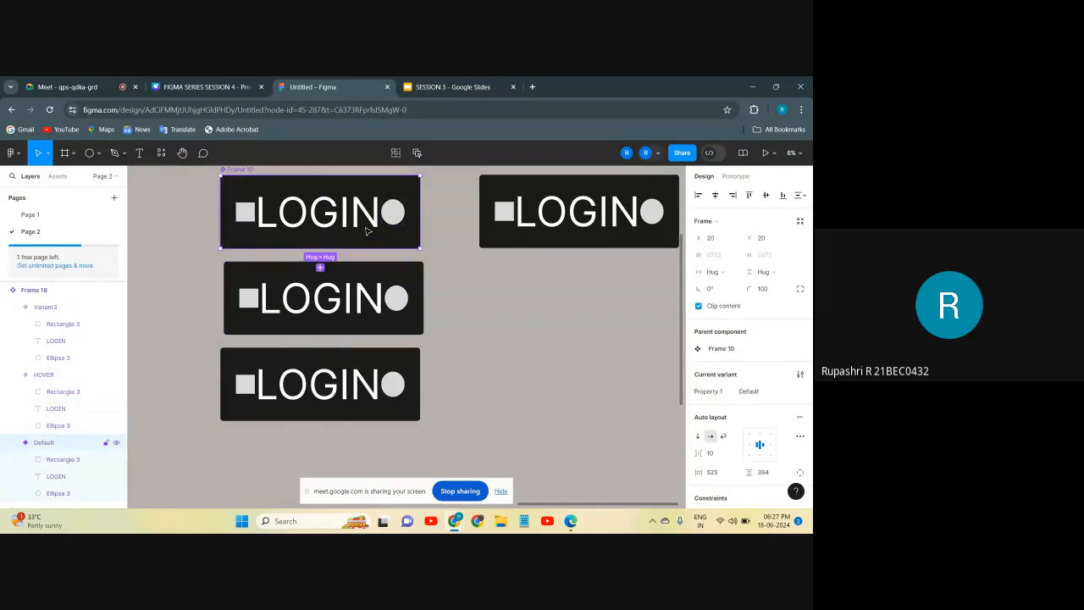
left_click(372, 274, "shift")
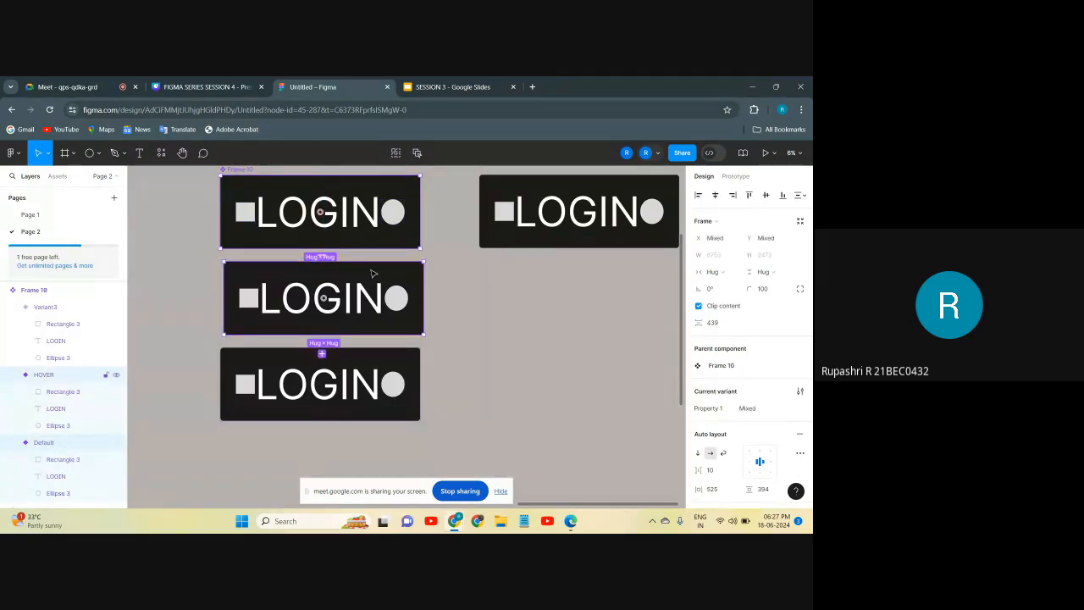
left_click(359, 356, "shift")
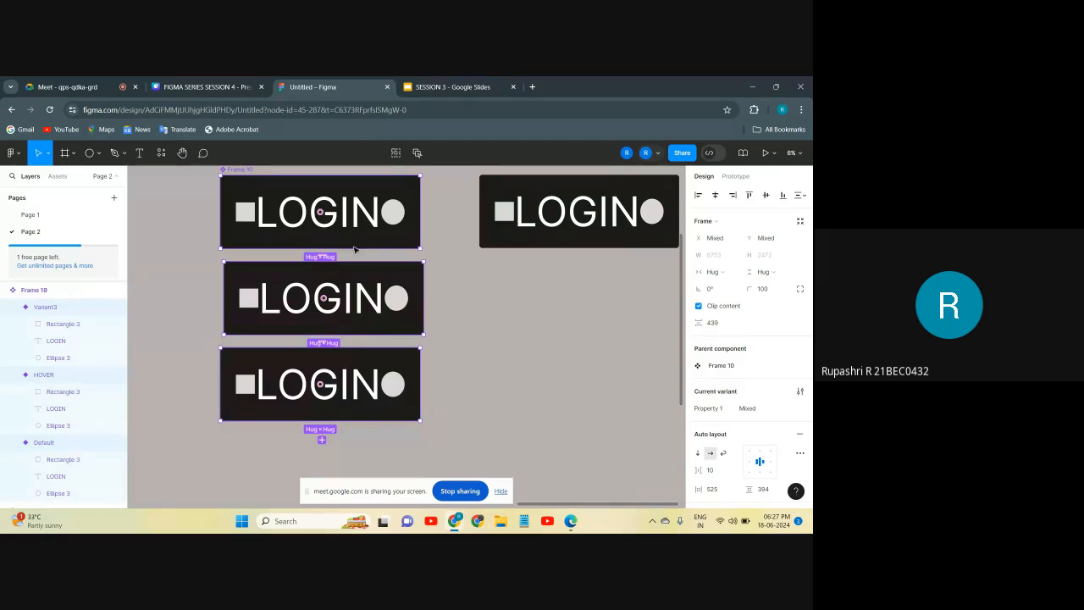
scroll(325, 407, "down", 3, "ctrl")
scroll(325, 407, "right", 1)
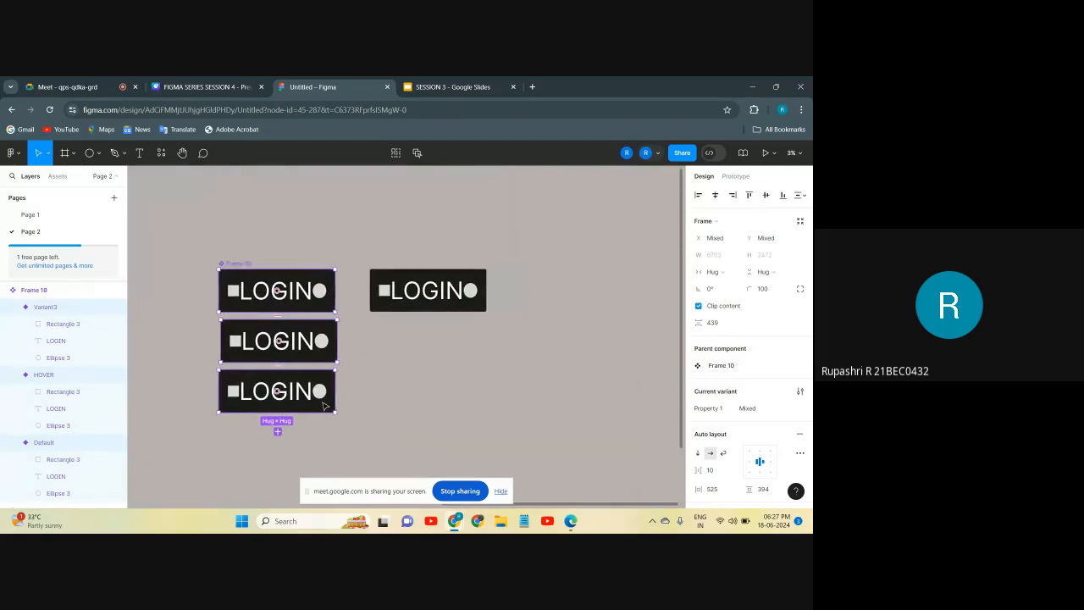
key("ctrl+d")
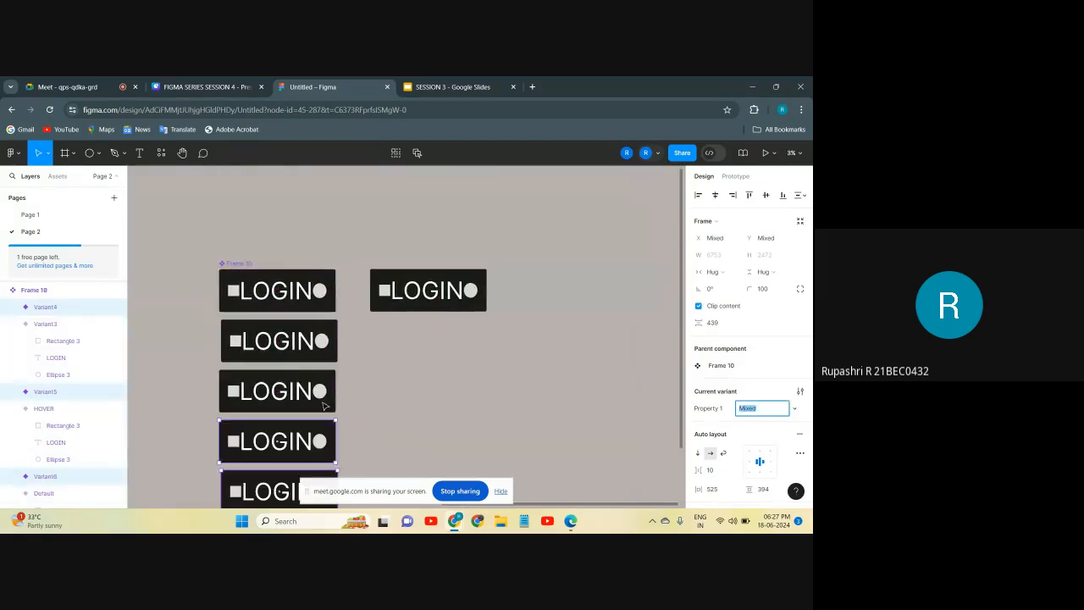
scroll(338, 385, "down", 2)
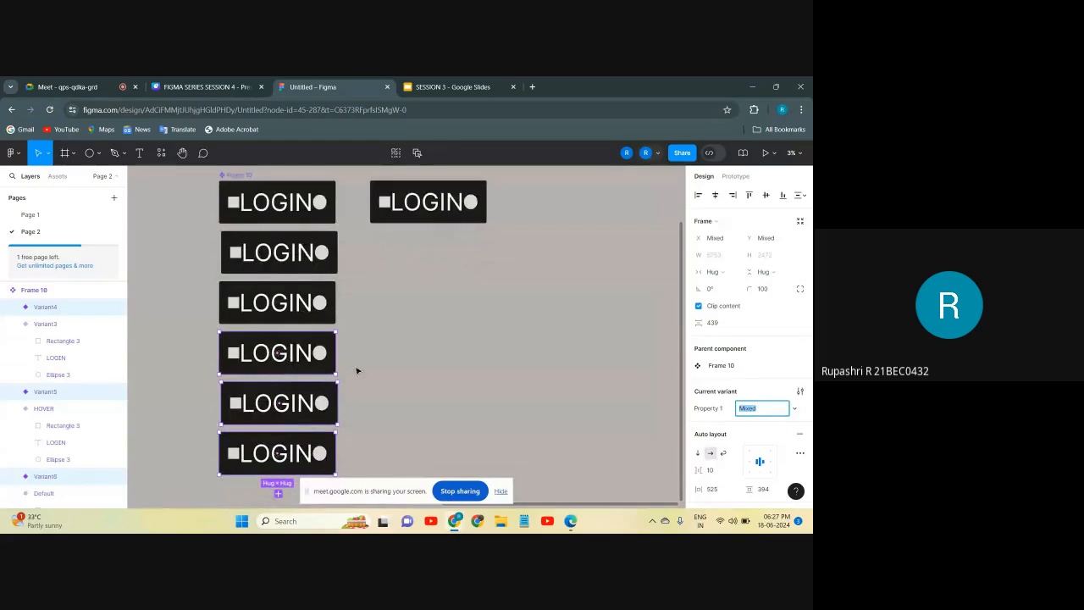
key("ctrl+z")
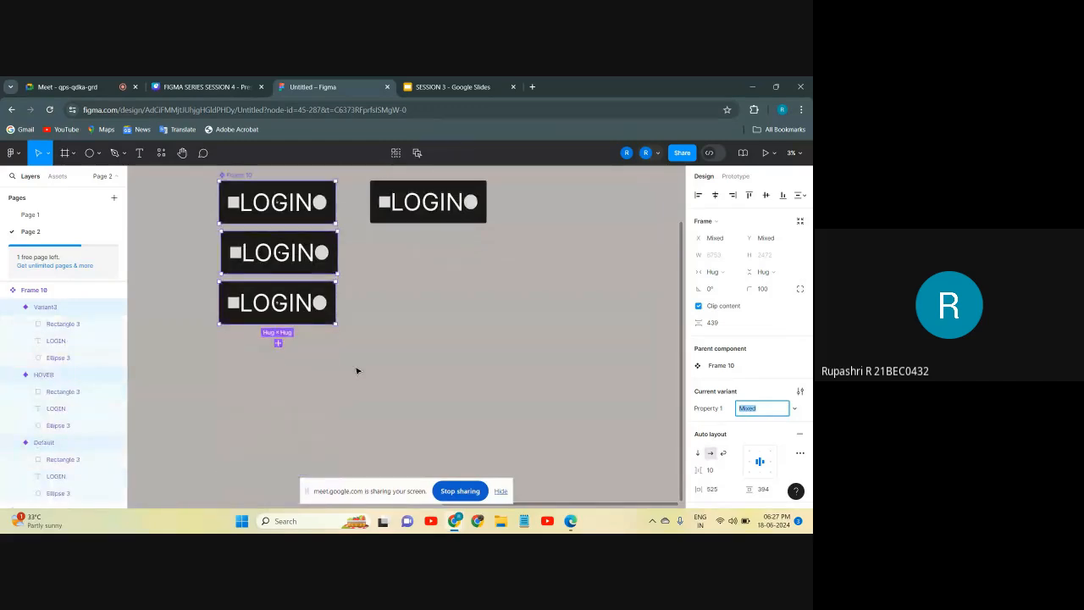
Step: Delete the third variant from the Frame 10 component set
left_click(277, 300)
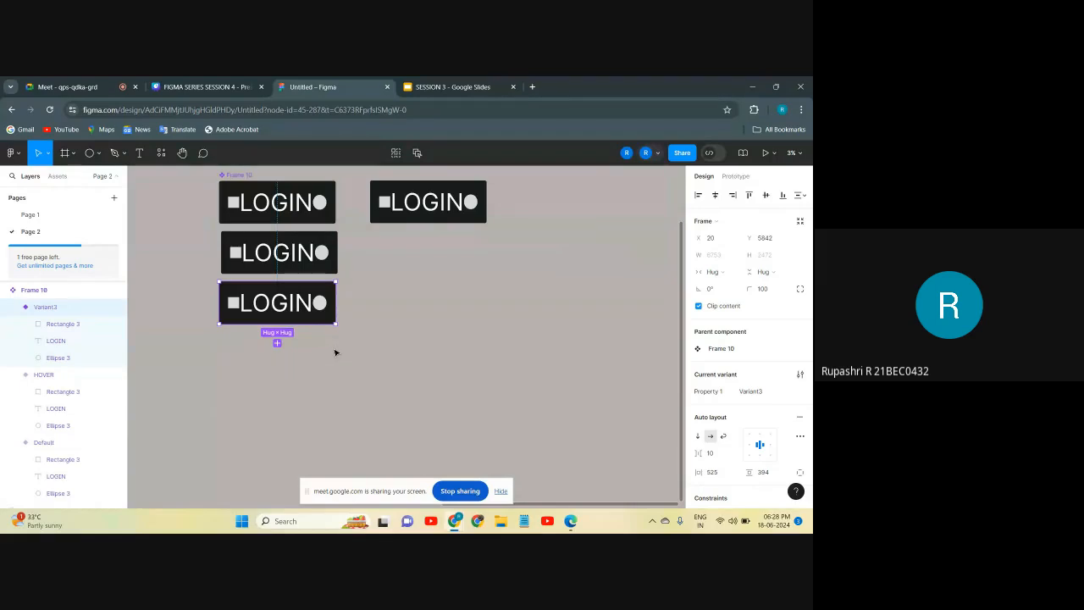
key("Delete")
scroll(298, 222, "up", 4)
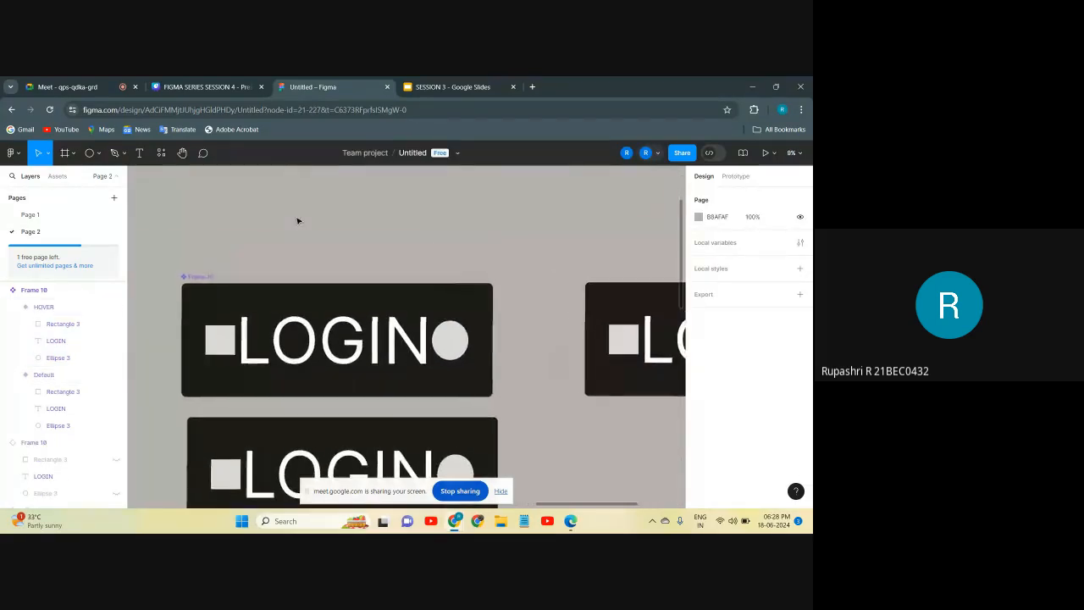
scroll(298, 221, "down", 2)
scroll(298, 221, "down", 1)
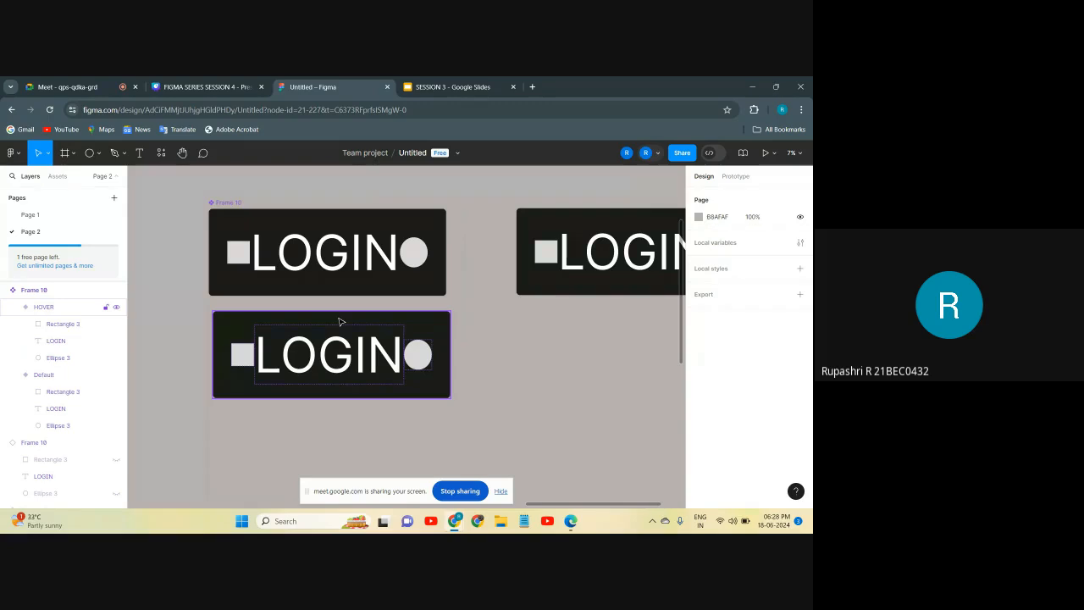
scroll(340, 321, "down", 3)
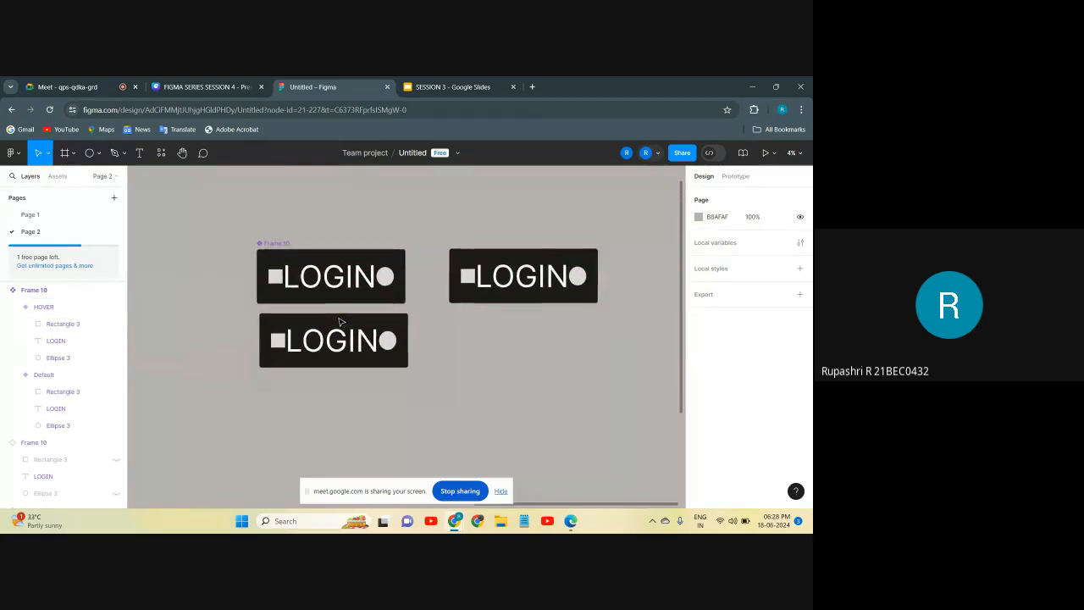
scroll(339, 321, "up", 2)
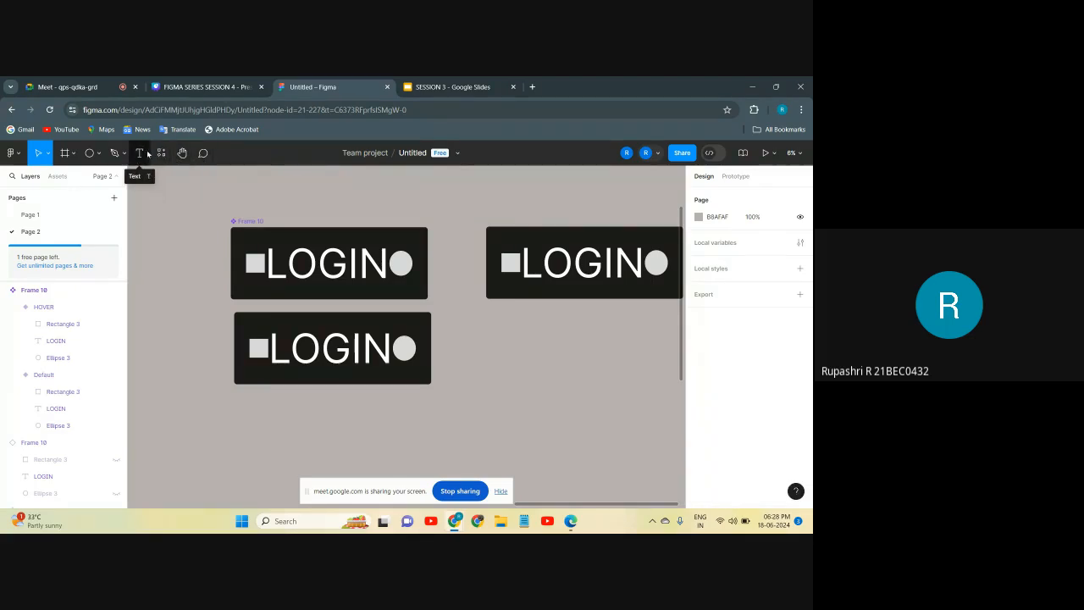
left_click(62, 154)
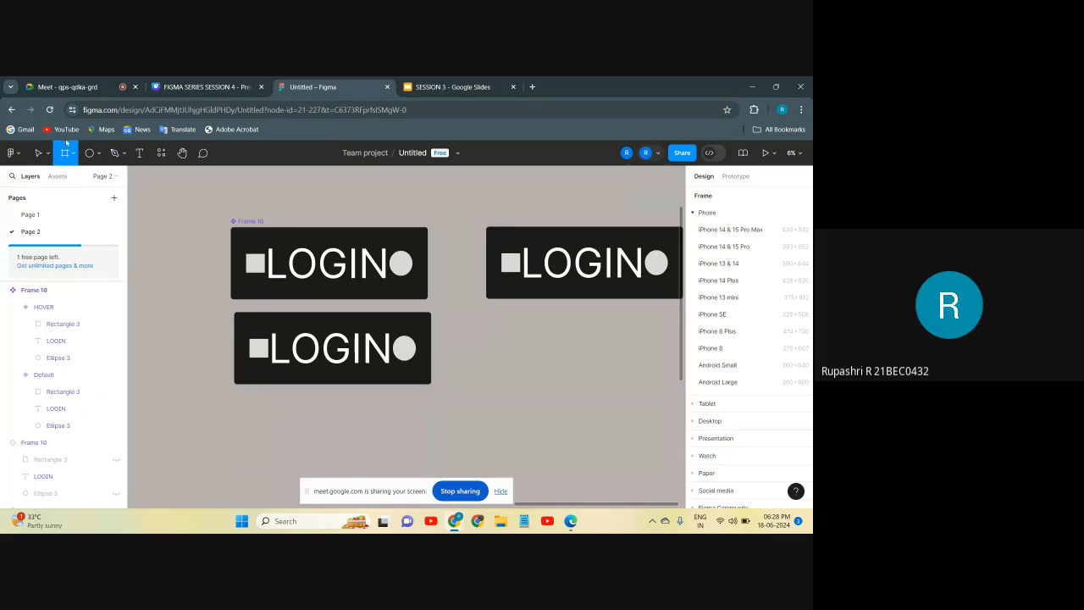
left_click(36, 155)
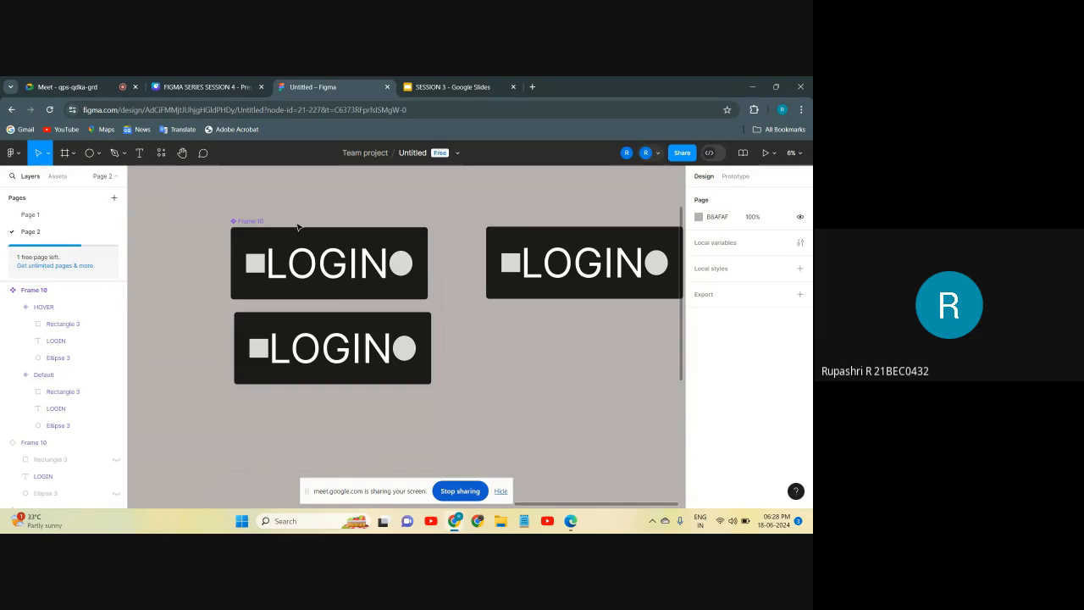
scroll(361, 233, "up", 2)
scroll(243, 210, "down", 2)
scroll(316, 248, "down", 1)
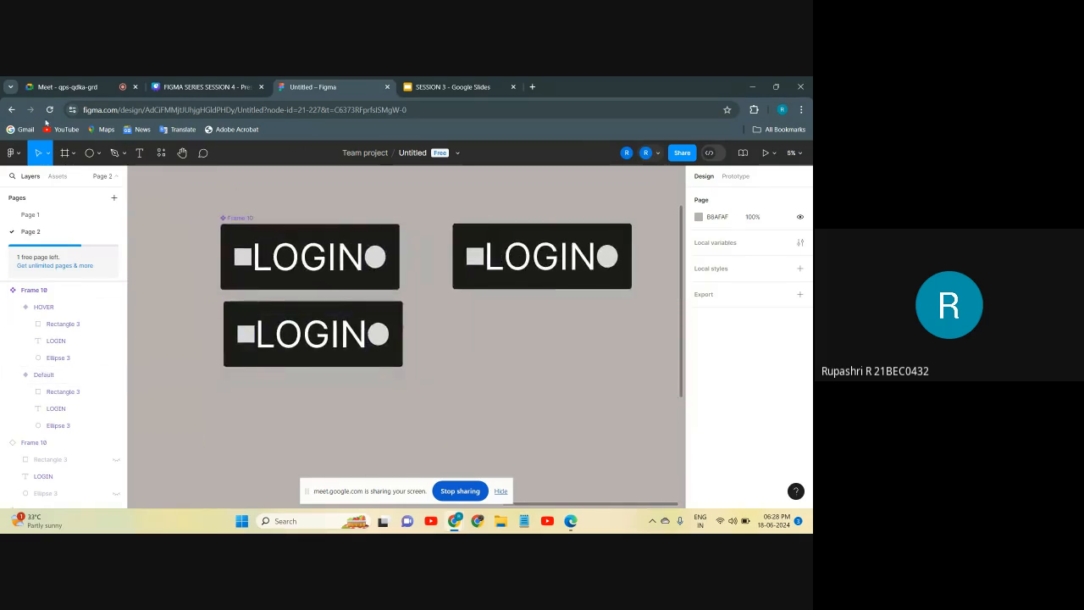
right_click(2, 81)
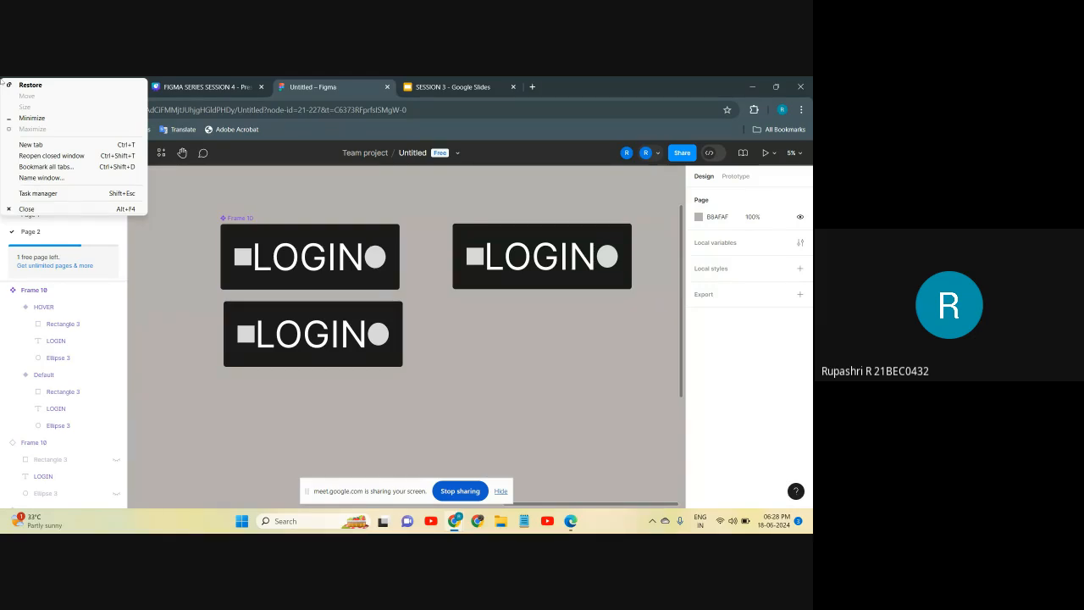
left_click(150, 249)
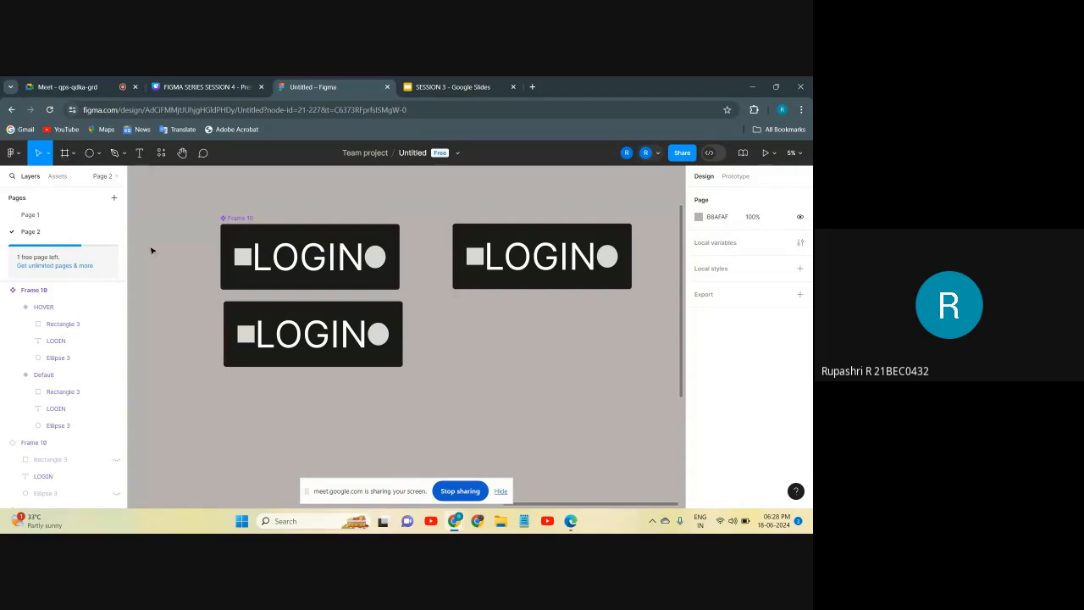
scroll(263, 256, "up", 2)
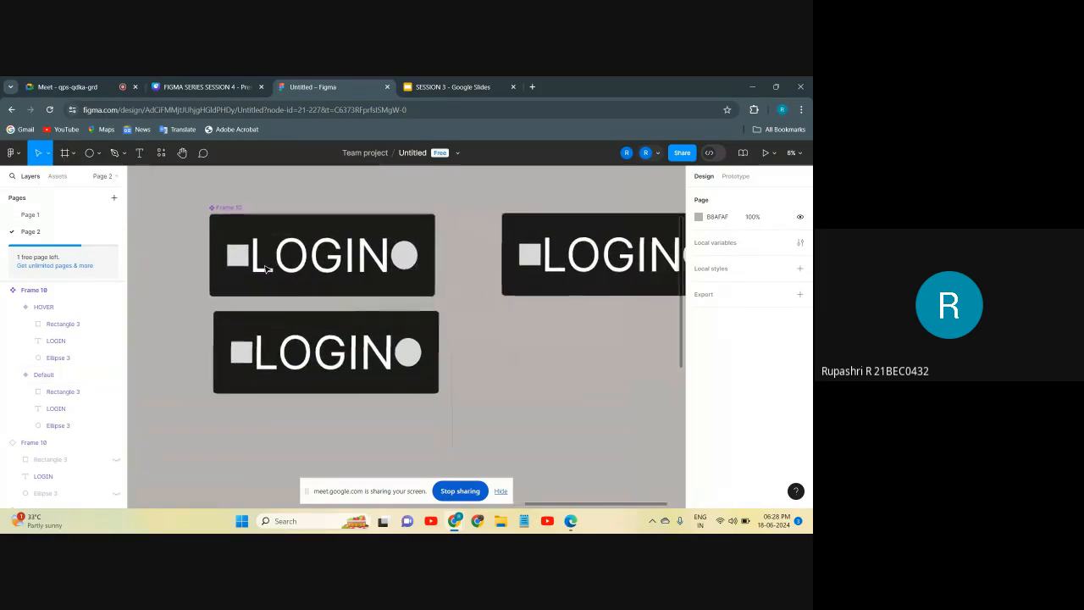
Step: Change the Default LOGIN variant's fill colour to 716666
left_click(305, 244)
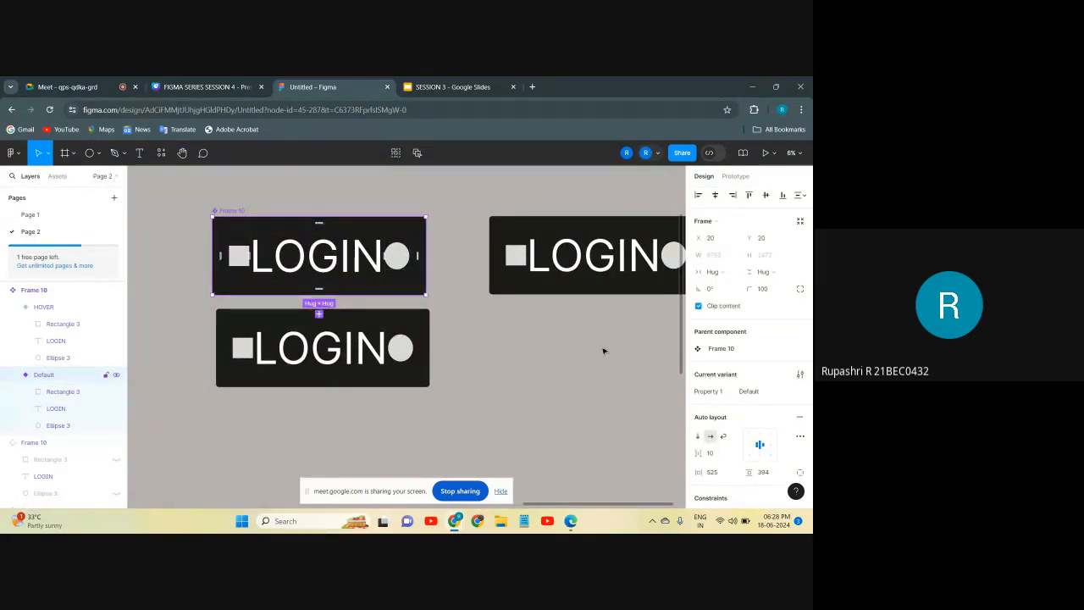
scroll(711, 474, "down", 3)
scroll(711, 483, "down", 1)
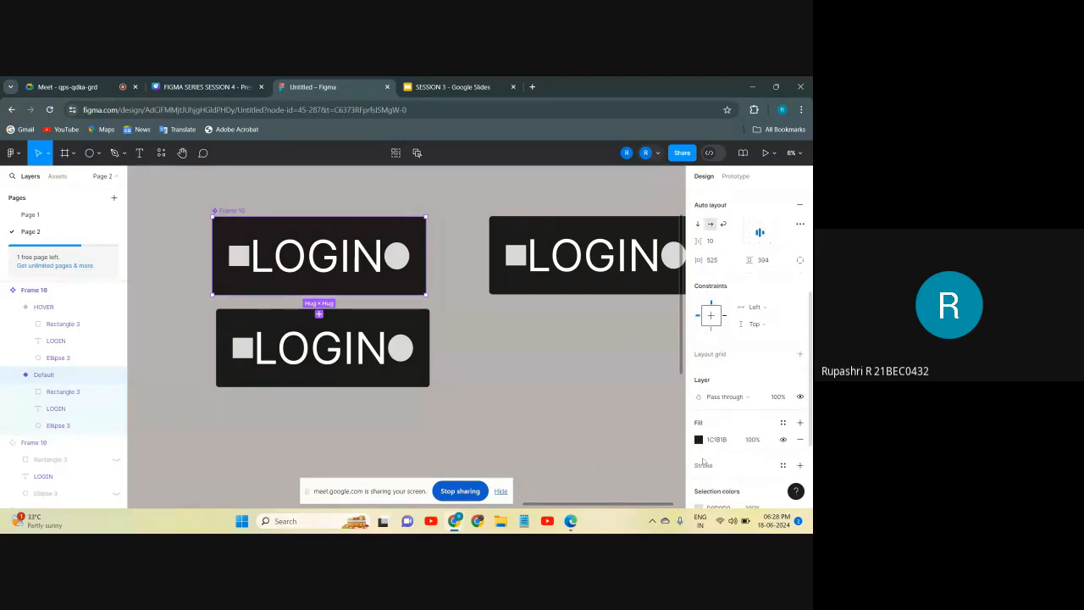
left_click(699, 438)
left_click_drag(590, 289, 570, 305)
left_click(675, 204)
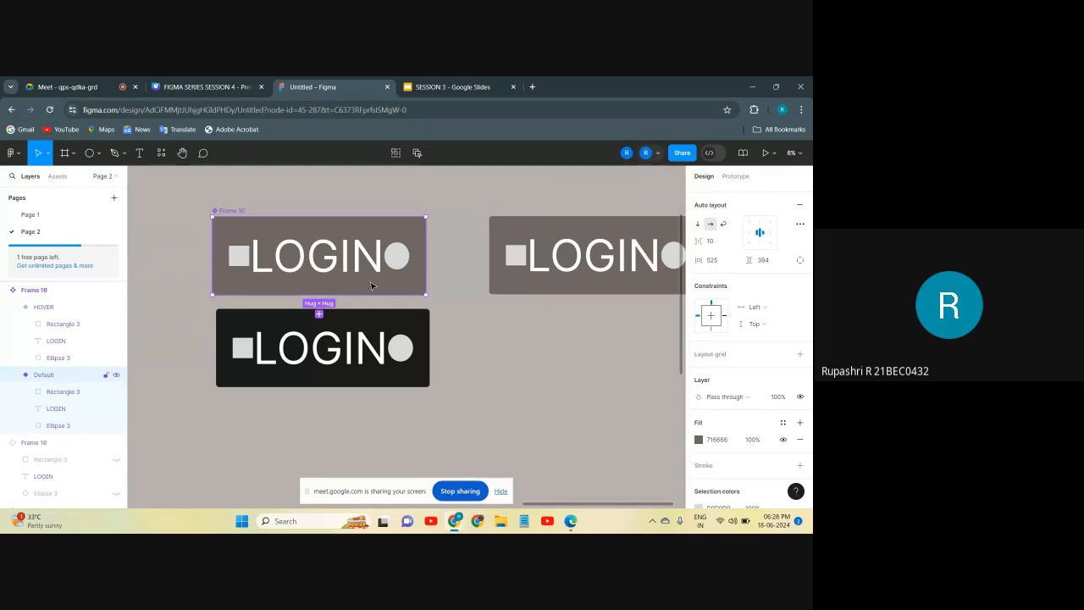
left_click(380, 320)
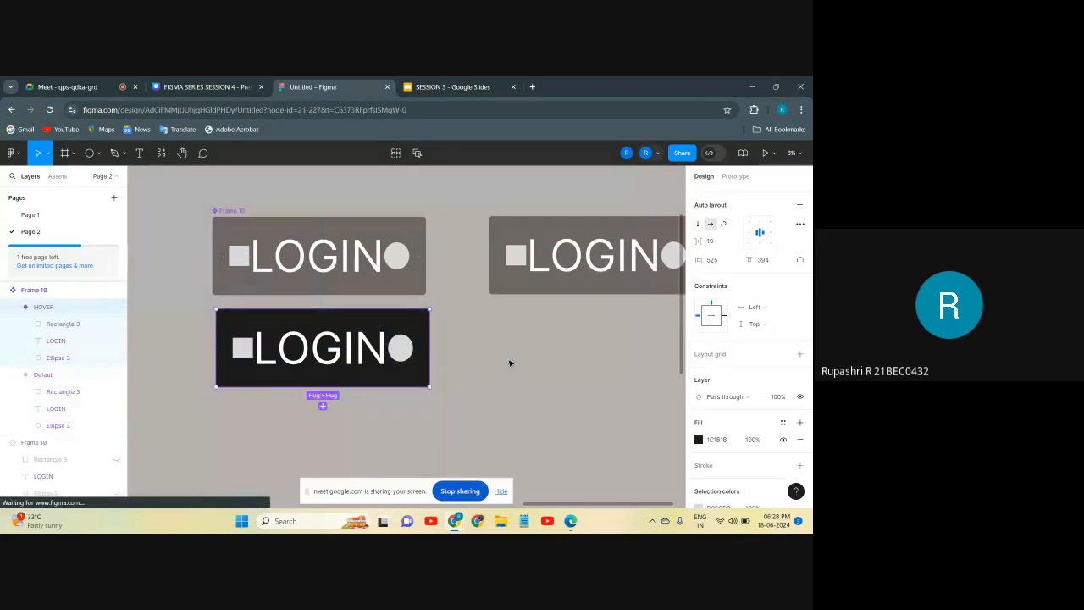
left_click(488, 336)
left_click(404, 295)
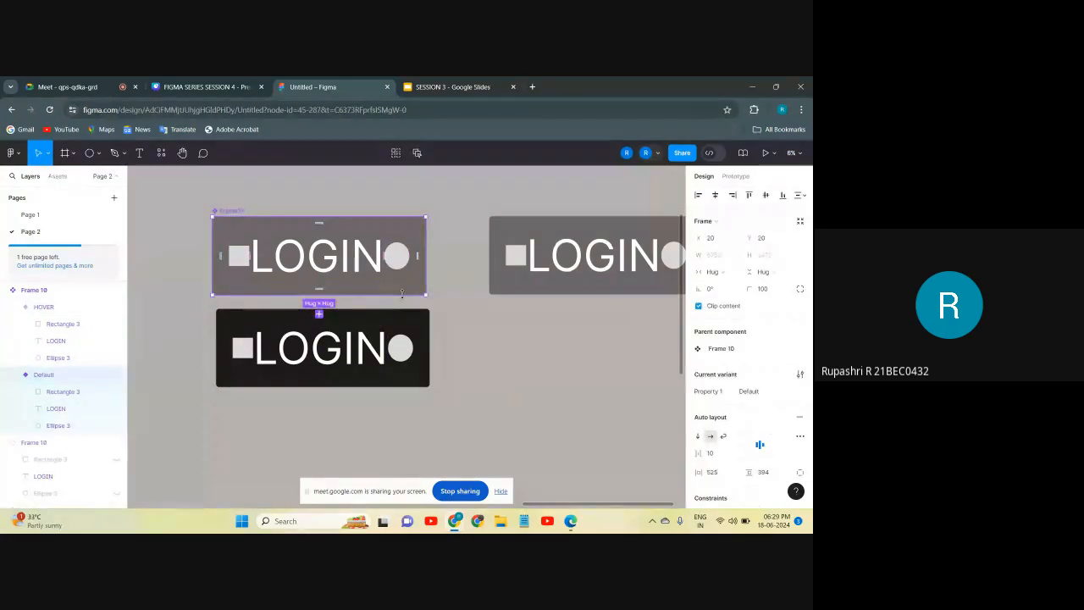
left_click(736, 176)
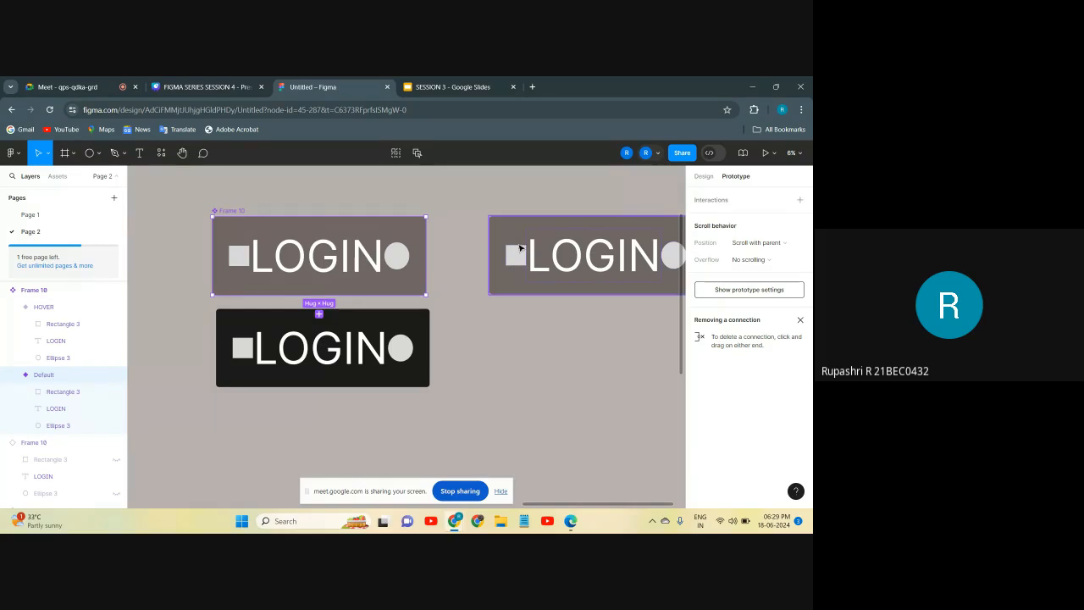
left_click(704, 176)
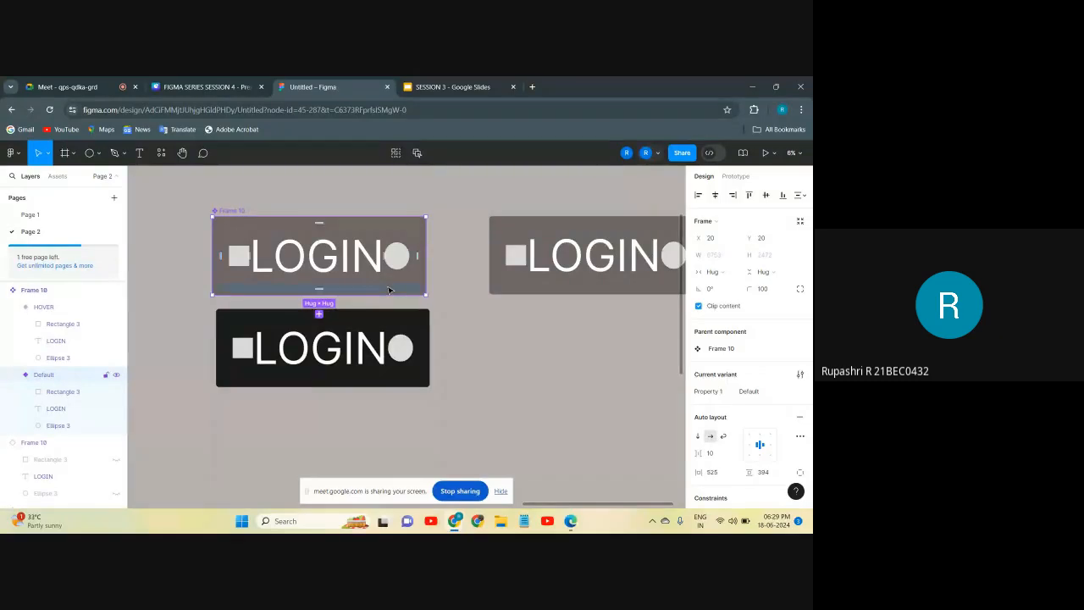
Step: Add a prototype connection from the Default LOGIN variant to the HOVER variant
scroll(389, 312, "up", 5)
scroll(390, 312, "down", 3)
left_click(495, 303)
left_click(388, 272)
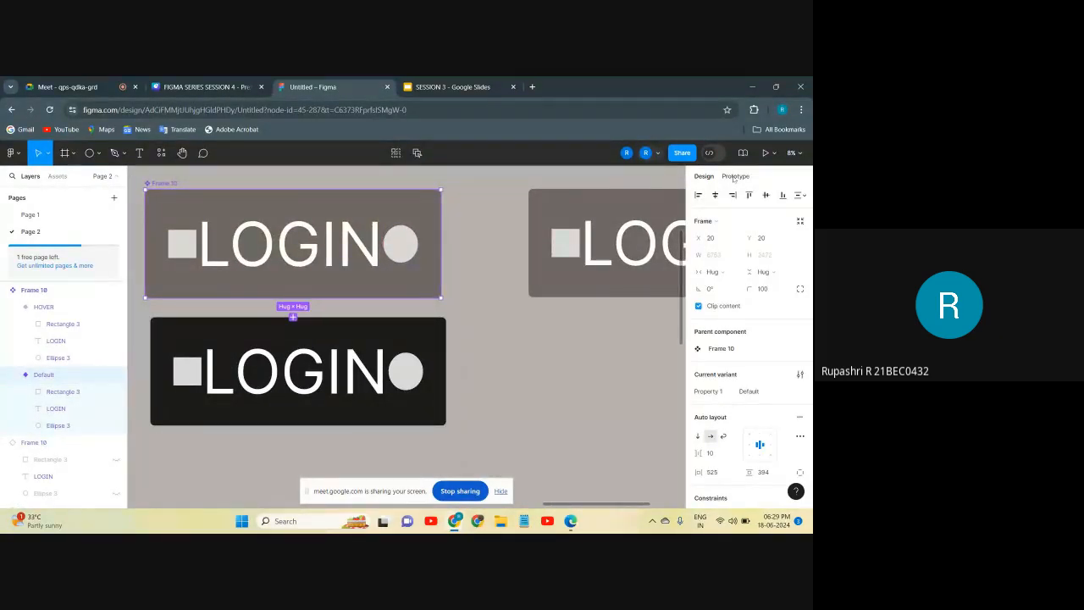
left_click(733, 176)
scroll(355, 286, "up", 3)
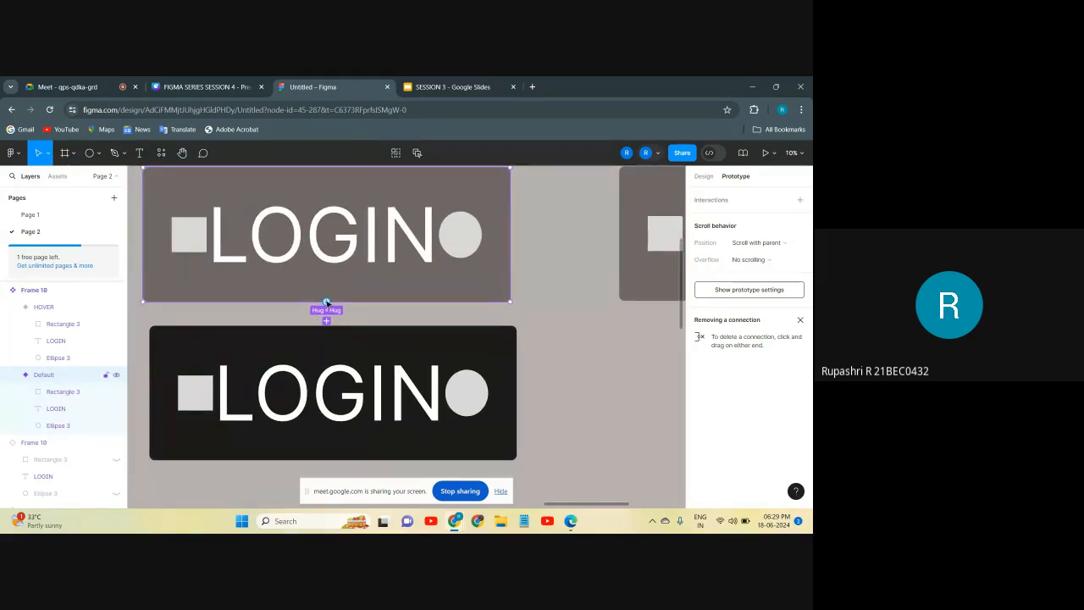
left_click_drag(327, 328, 330, 333)
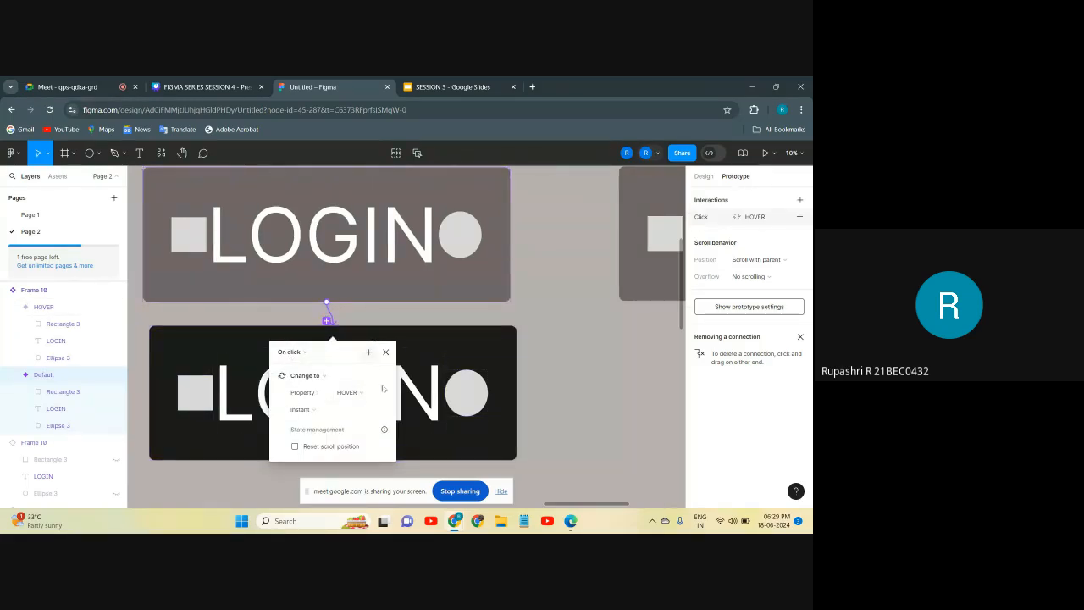
Step: Set the trigger of the Default-to-HOVER interaction to While hovering, keeping the Change to action
left_click(304, 352)
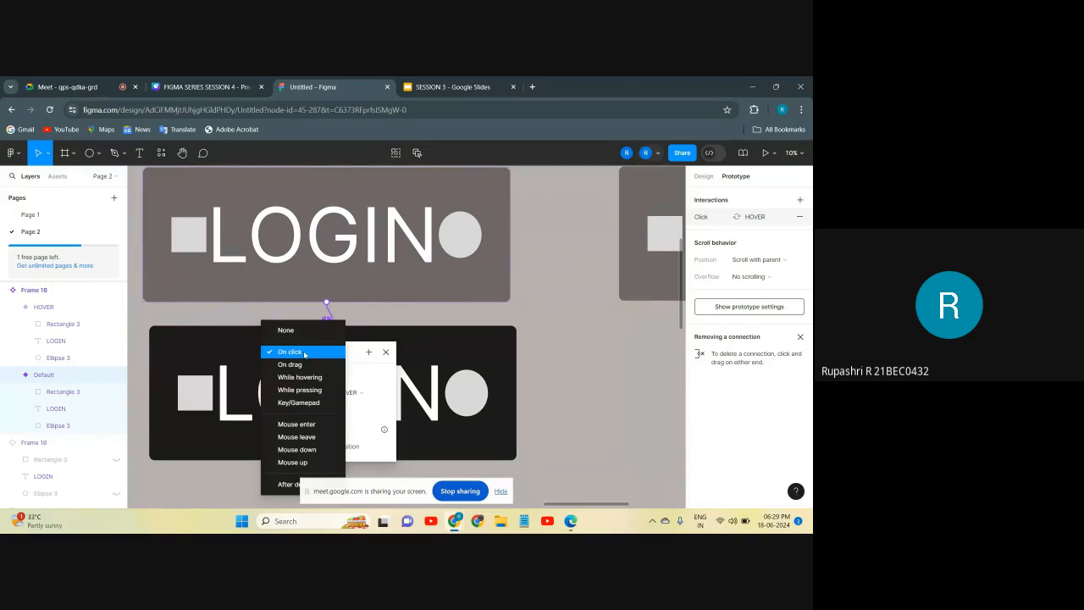
scroll(380, 367, "down", 3)
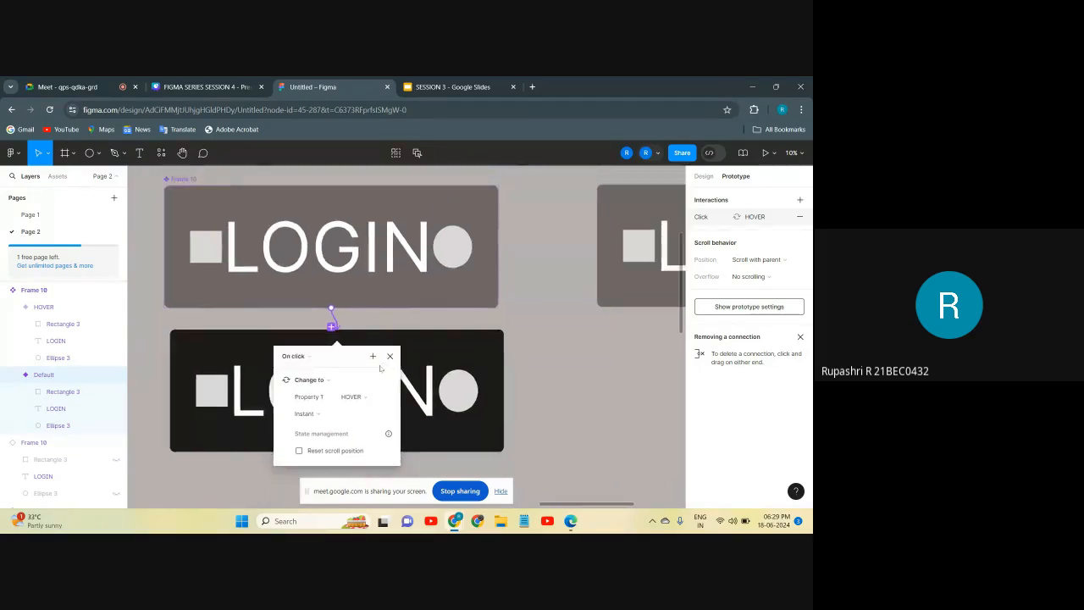
left_click(321, 365)
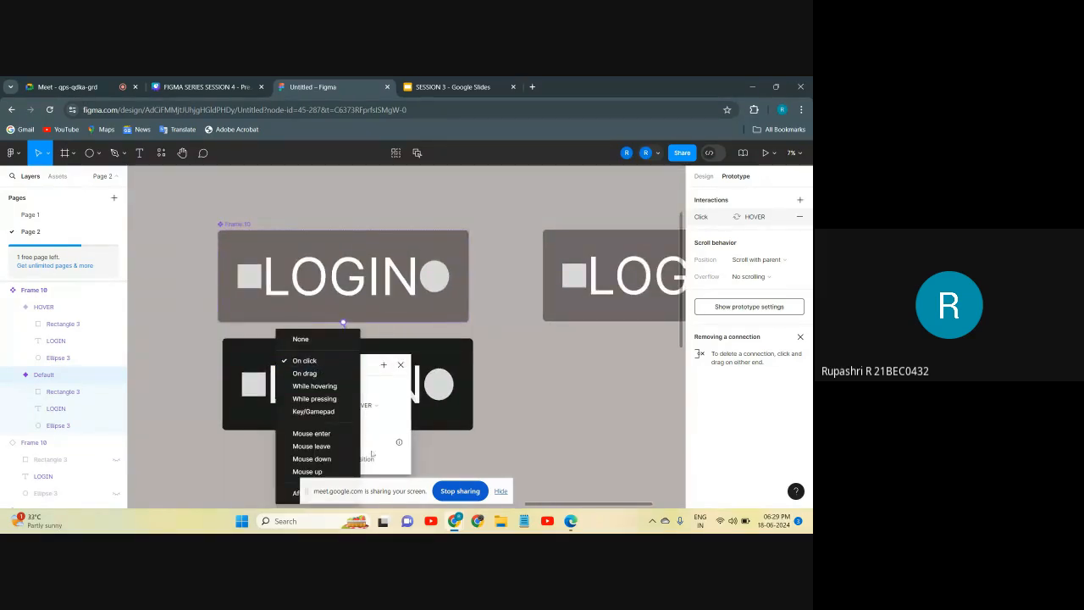
left_click_drag(375, 491, 508, 463)
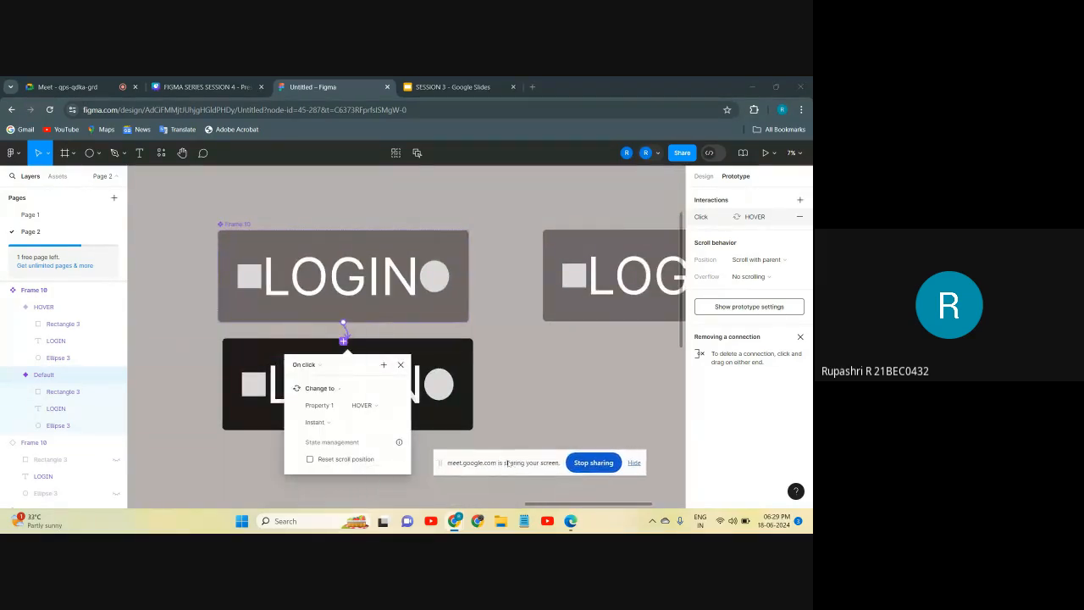
left_click(321, 366)
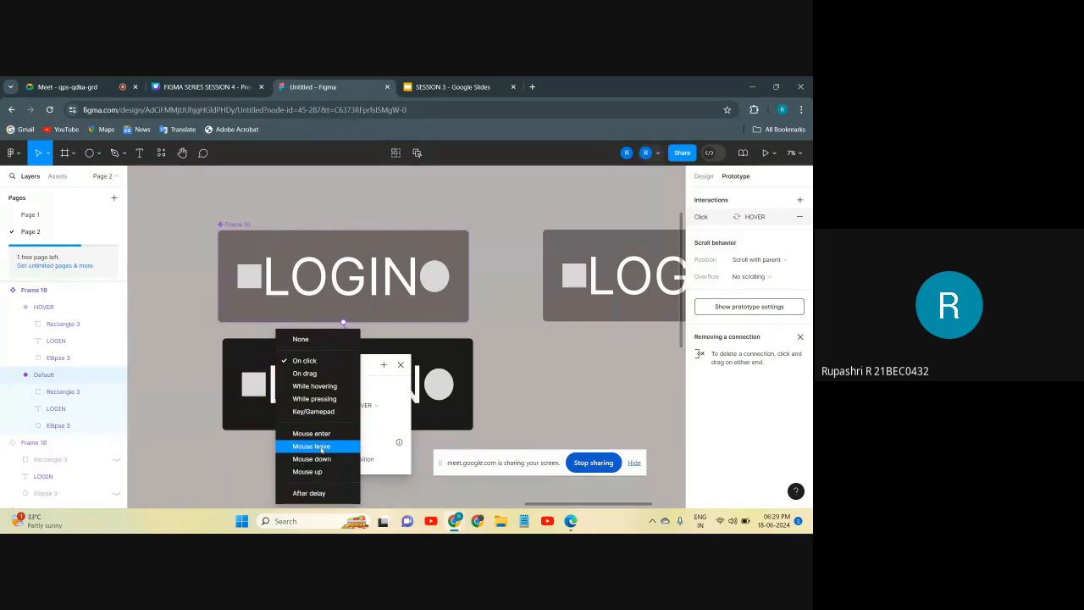
left_click(315, 387)
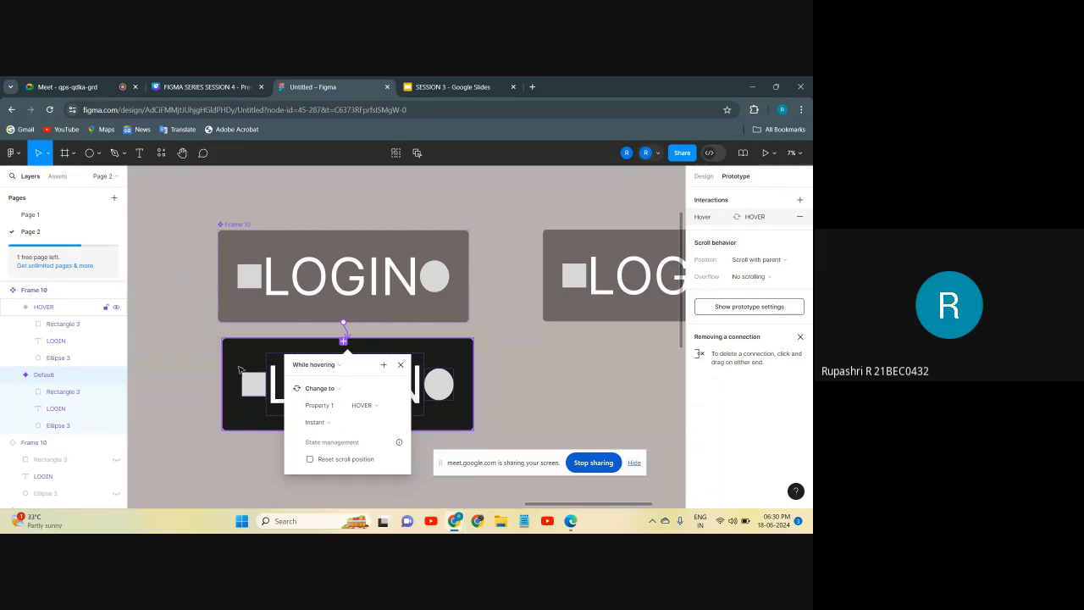
left_click(401, 365)
Step: Examine the interactions of the Default and HOVER variants, including the trigger and target property of the connection between them
left_click(379, 363)
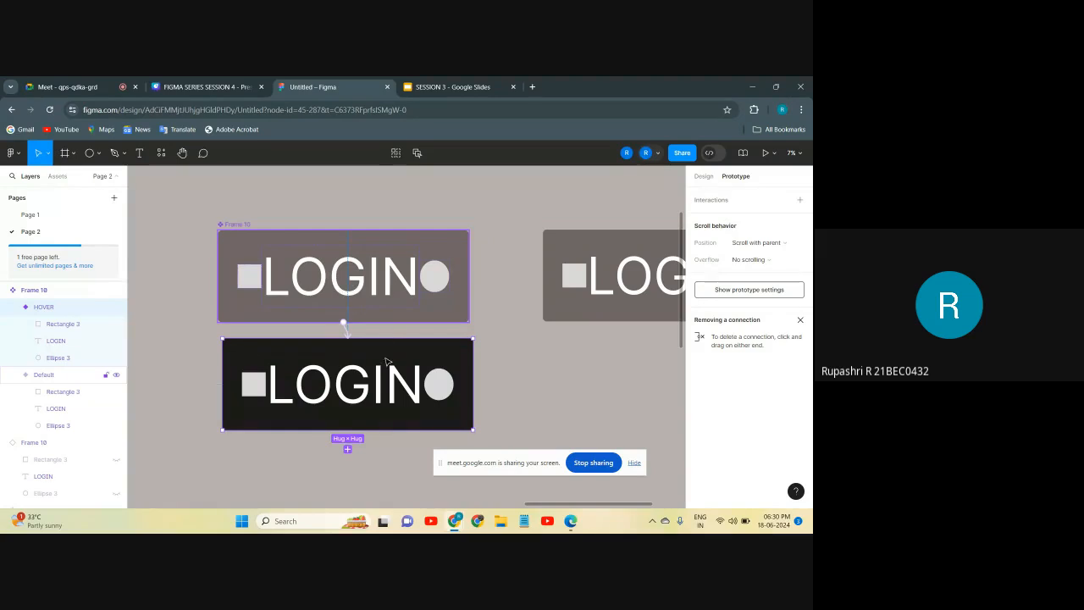
left_click(547, 352)
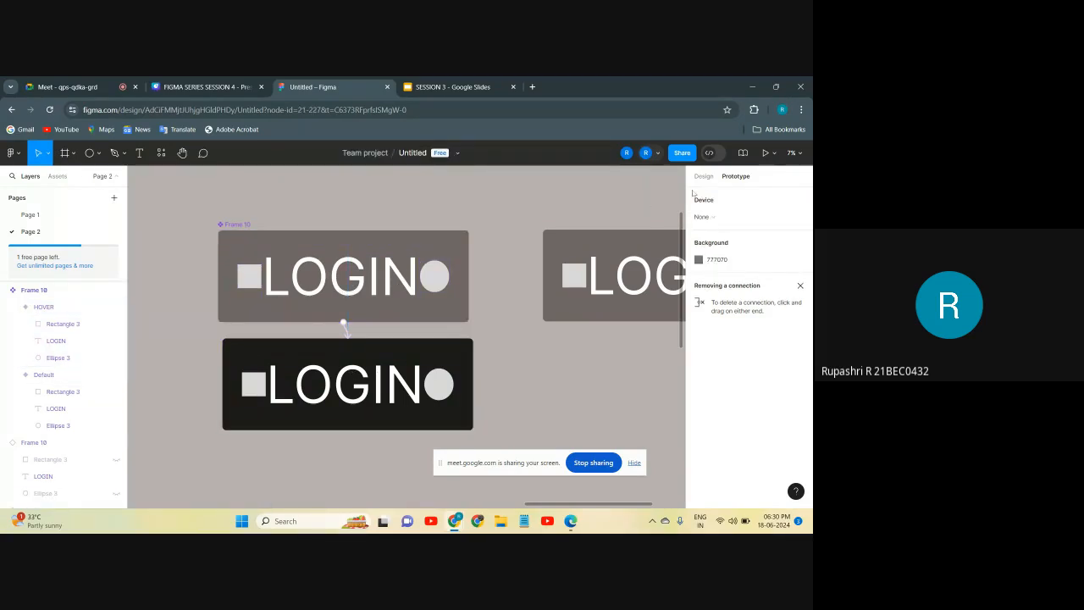
scroll(330, 322, "up", 3)
scroll(338, 322, "down", 2)
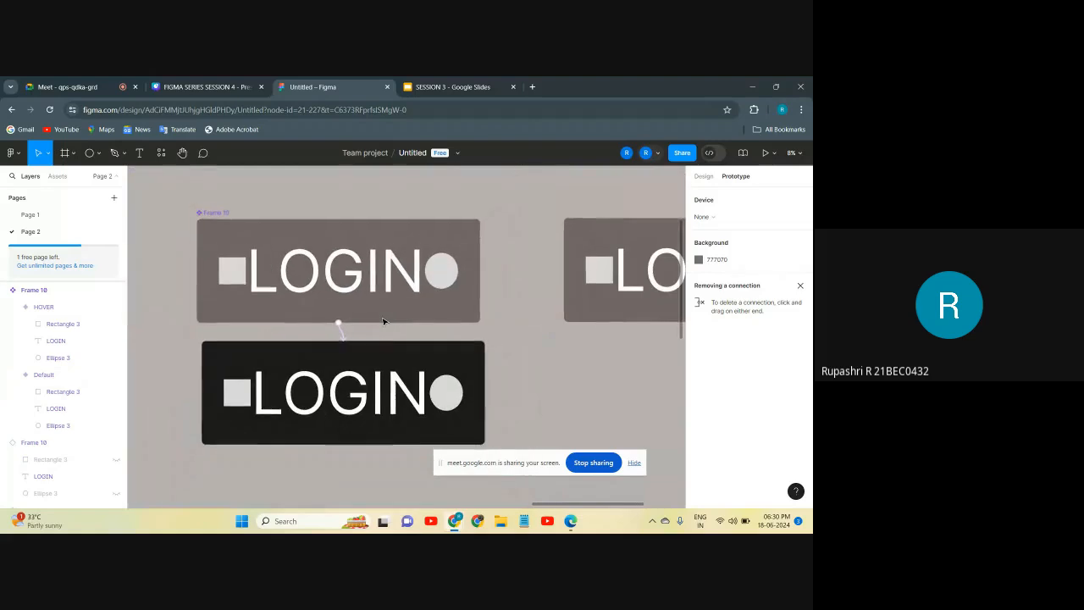
left_click(373, 315)
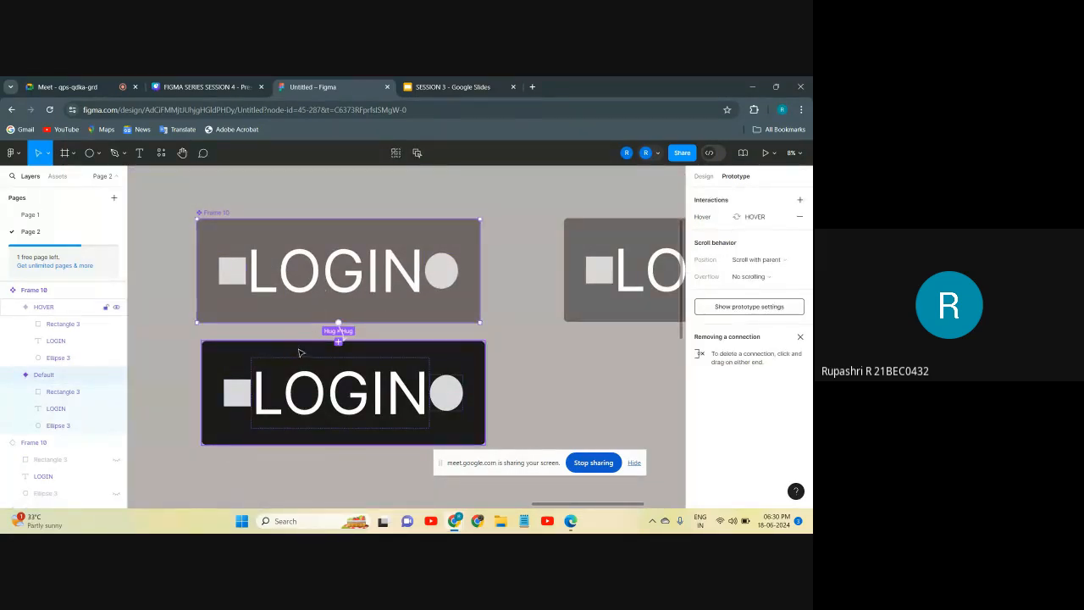
double_click(54, 310)
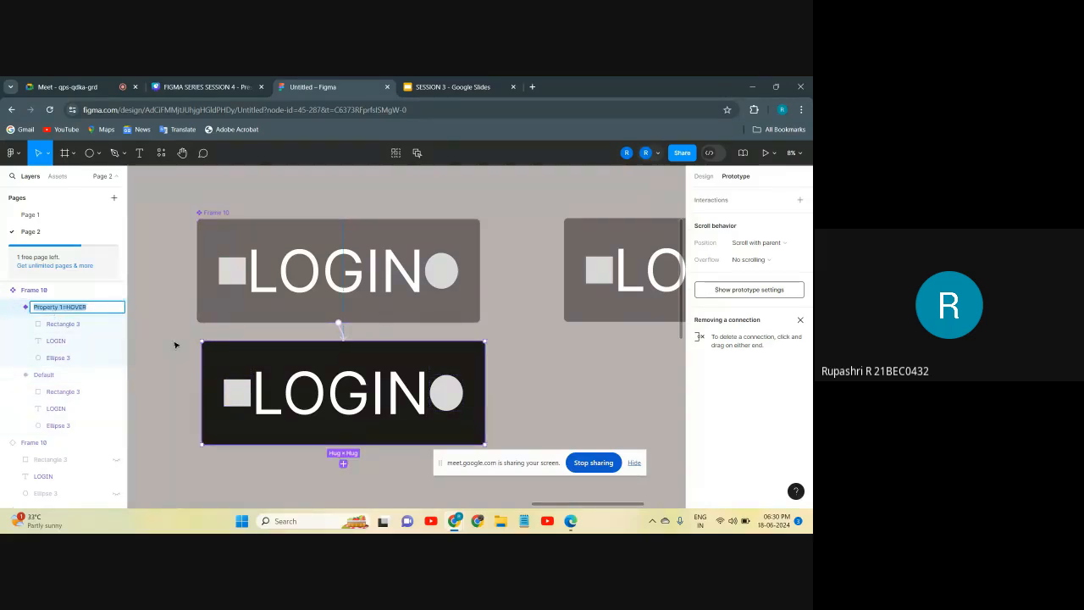
left_click(174, 341)
left_click(227, 221)
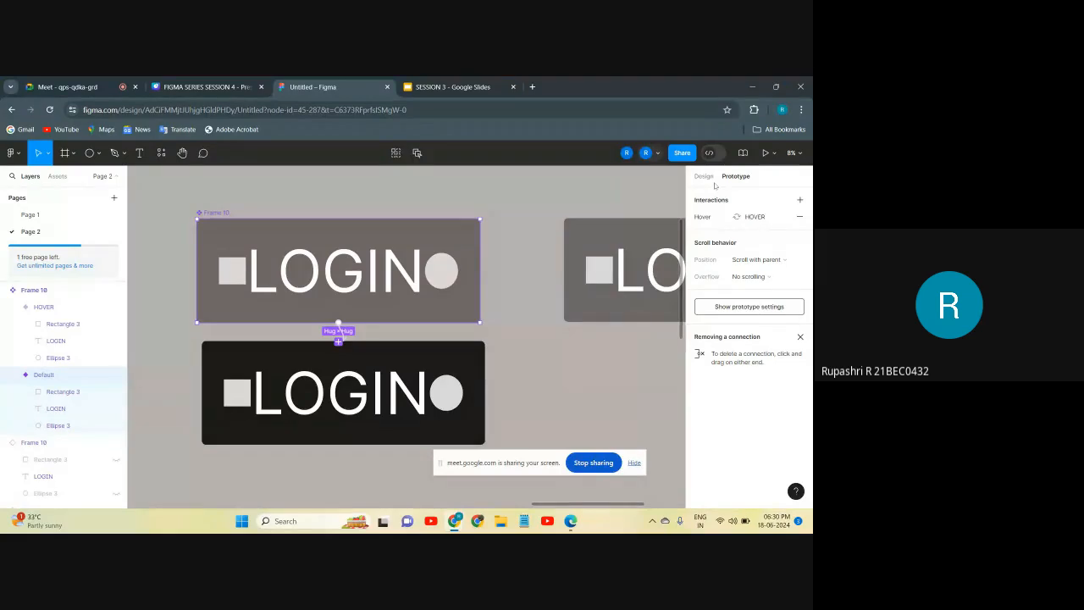
scroll(343, 321, "up", 5)
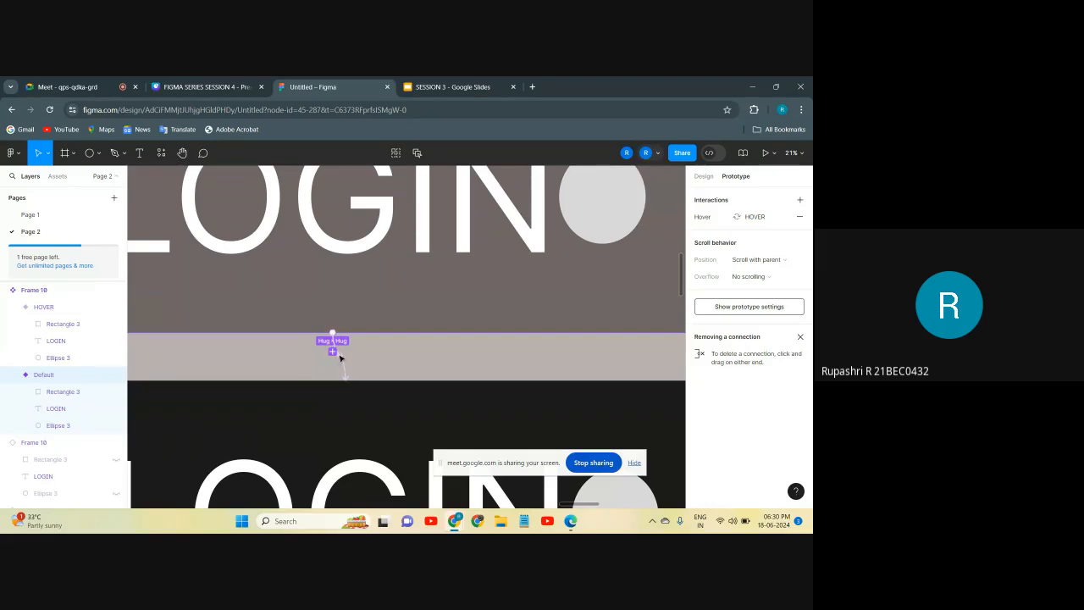
scroll(343, 369, "down", 4)
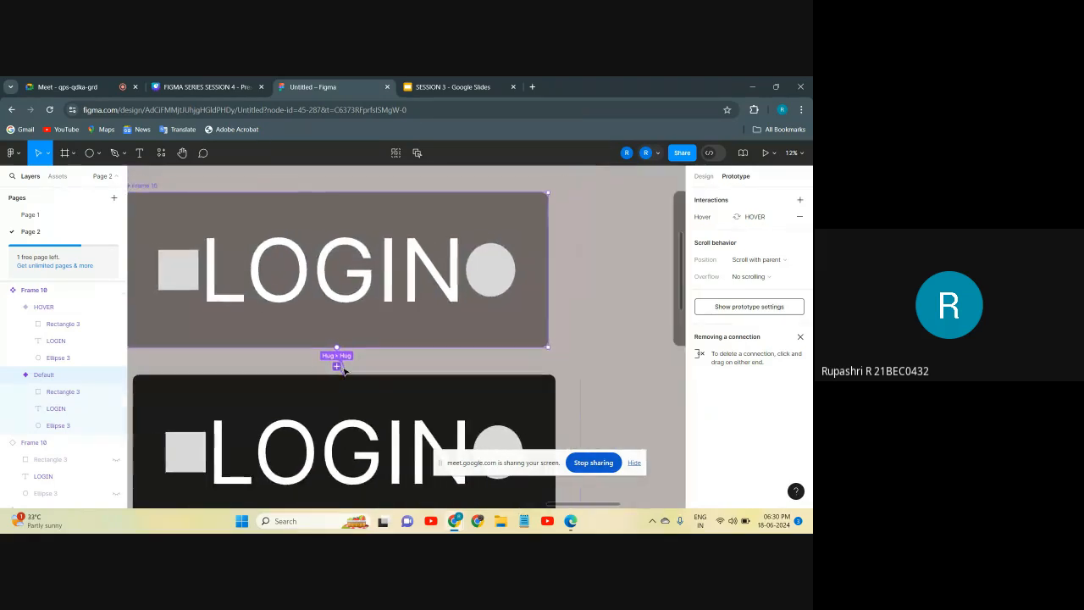
scroll(343, 370, "down", 2)
left_click(344, 351)
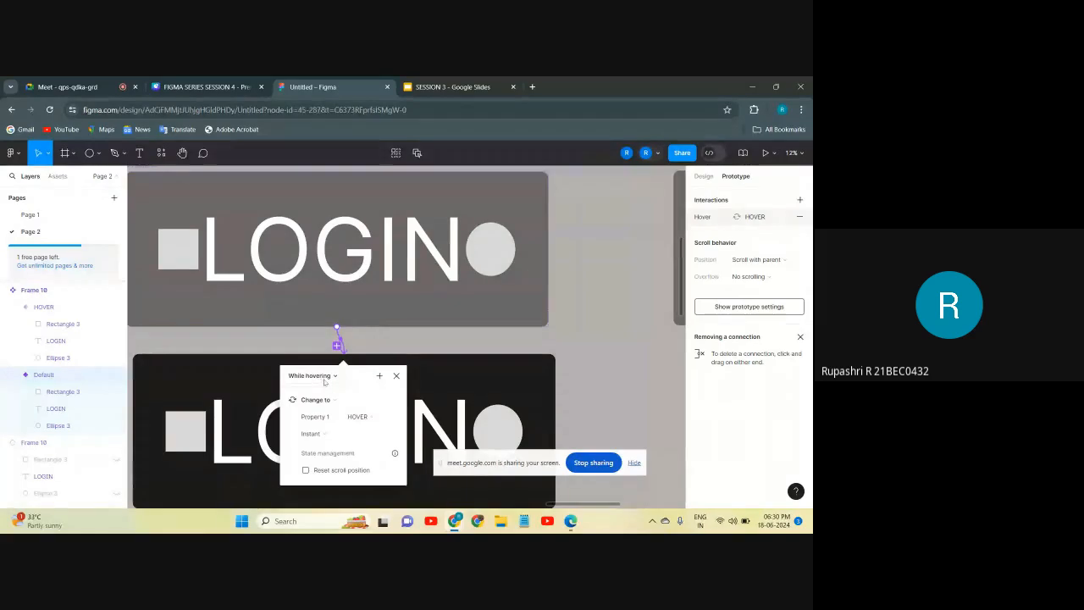
left_click(397, 375)
scroll(347, 342, "down", 5)
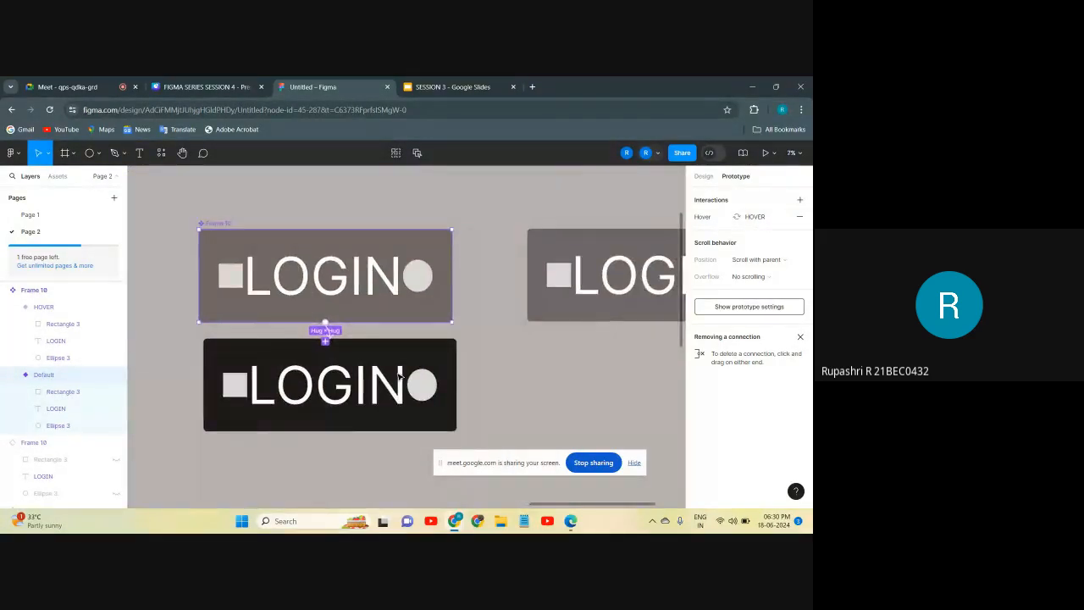
Step: Draw a new white rectangular frame on the empty canvas beside and above the LOGIN instance
left_click(531, 411)
scroll(531, 410, "right", 1)
scroll(531, 409, "down", 2)
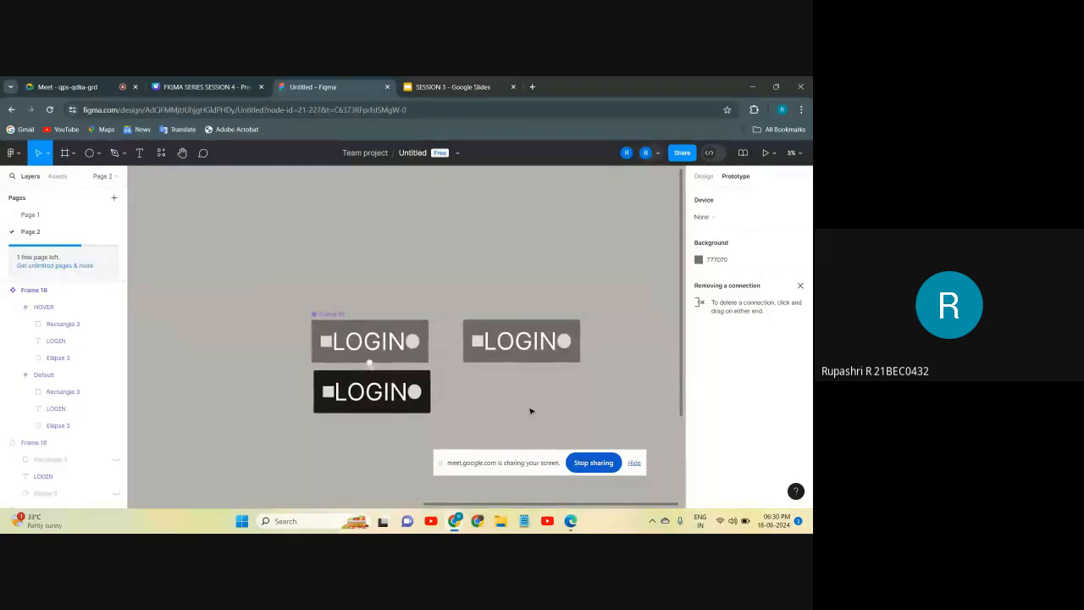
scroll(531, 409, "right", 2)
left_click(65, 152)
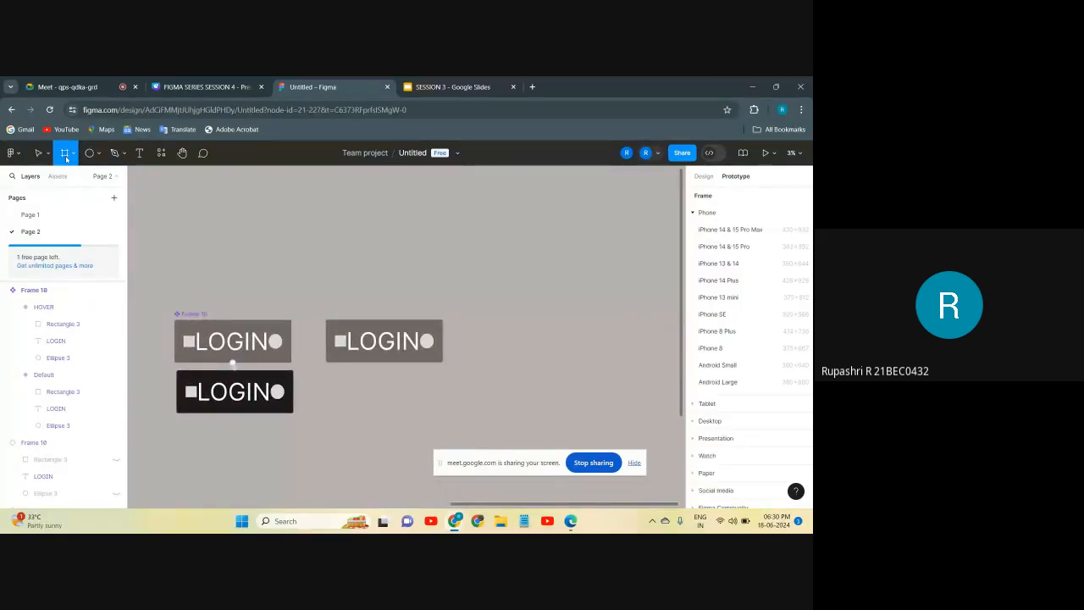
left_click_drag(466, 222, 589, 309)
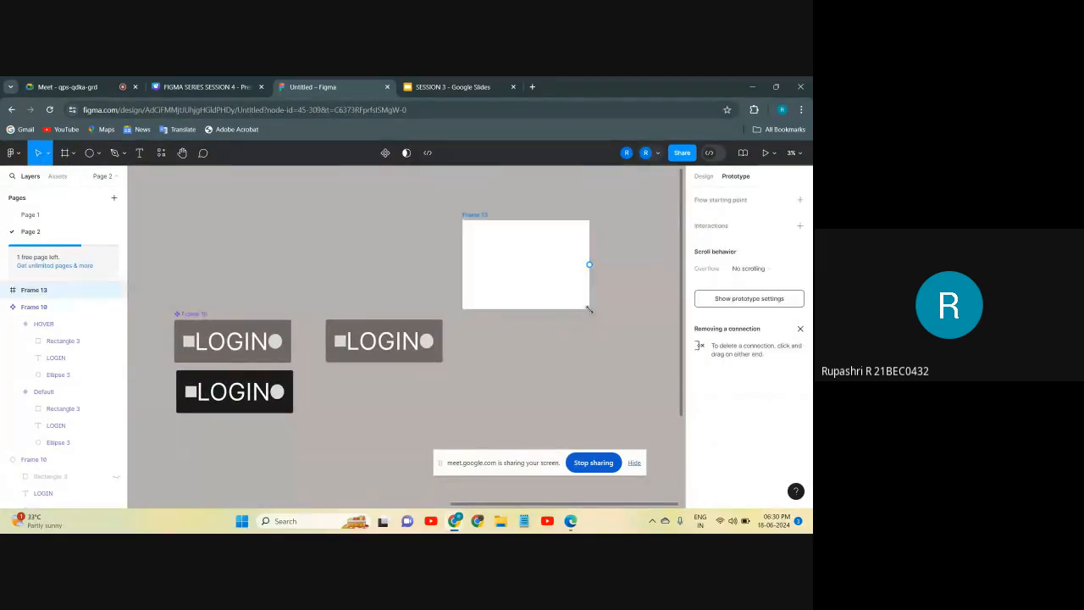
Step: Move the LOGIN instance into the new frame and enlarge the frame to about 9608 × 6579
left_click(373, 340)
left_click_drag(374, 341, 516, 269)
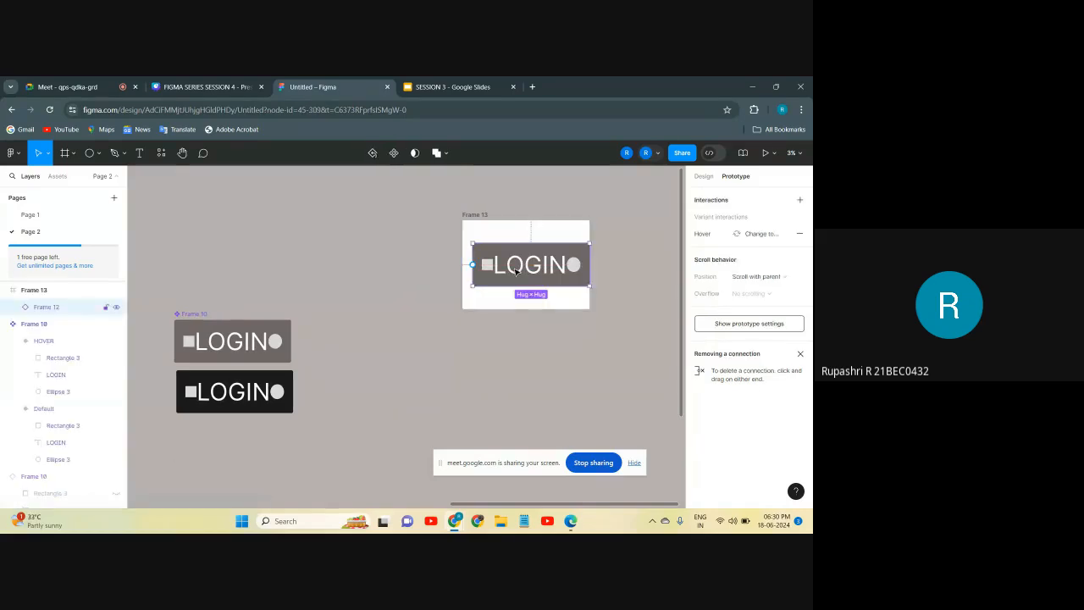
left_click(471, 216)
left_click_drag(588, 310, 628, 334)
Step: Preview the new frame's prototype to test the LOGIN button's hover behaviour, and return to the component set
left_click(771, 153)
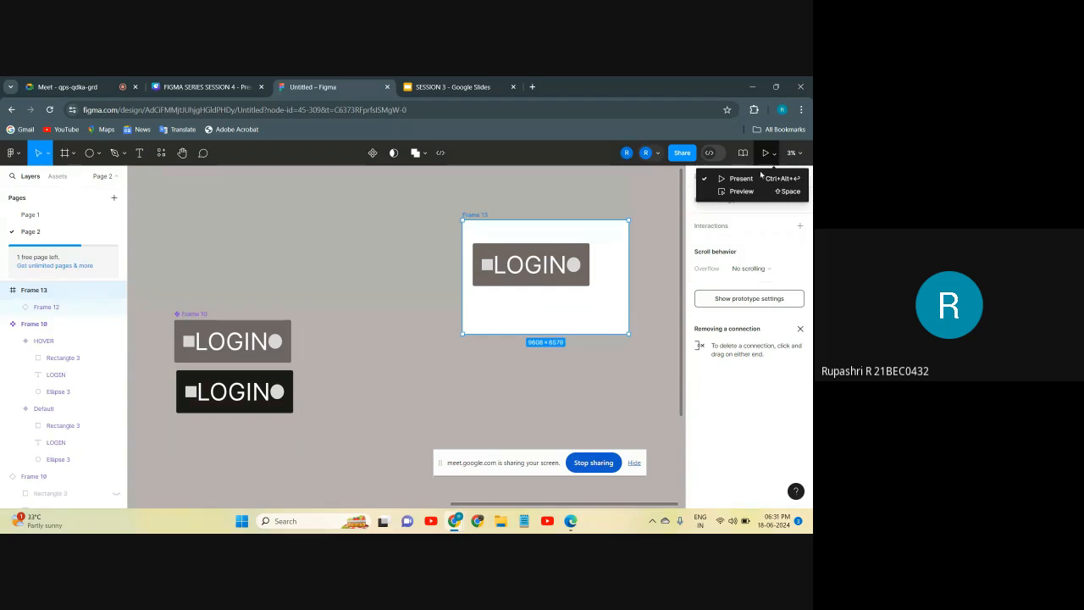
left_click(745, 193)
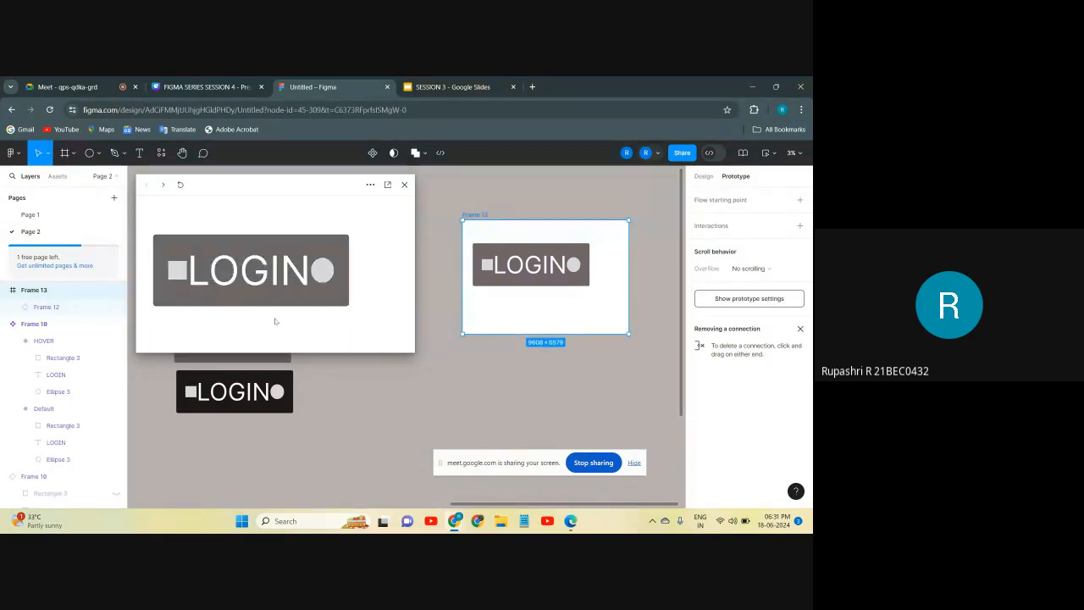
left_click(404, 185)
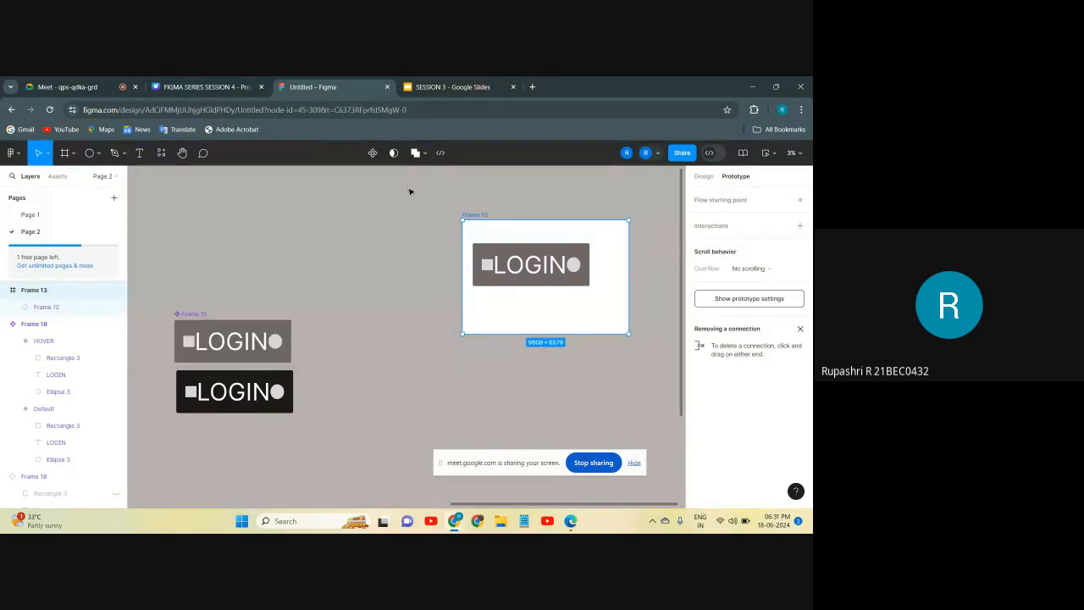
left_click(406, 291)
scroll(406, 291, "down", 2)
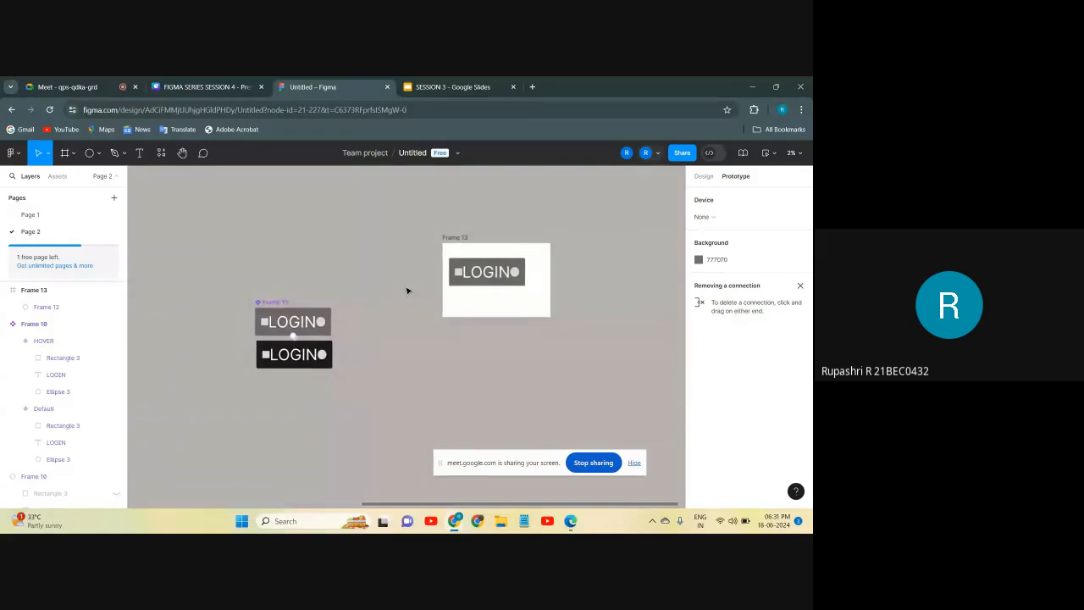
scroll(324, 346, "up", 5)
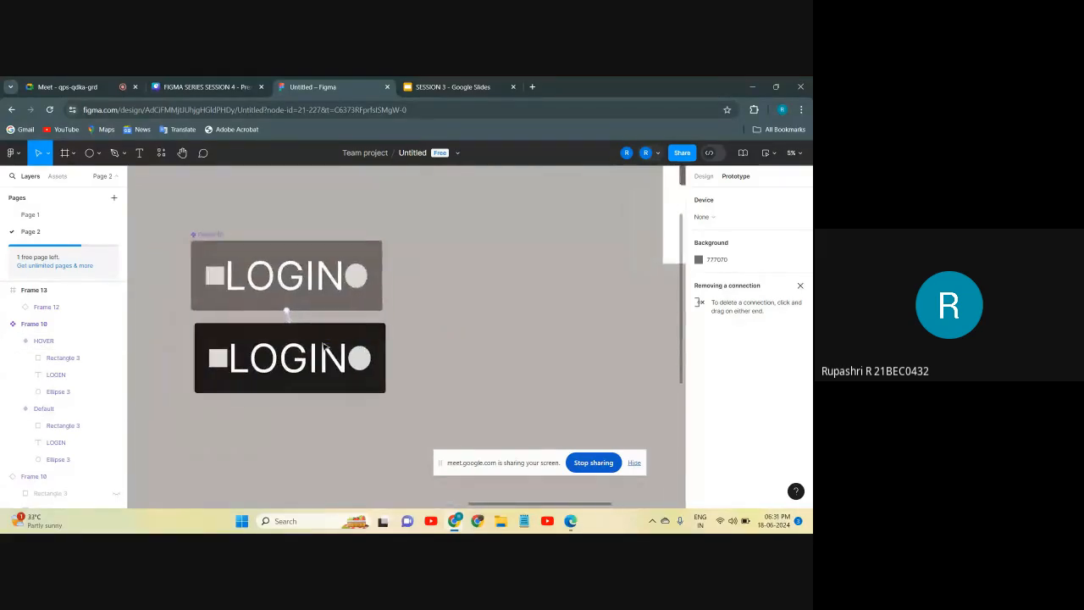
Step: Draw a rectangle about 5760 × 2508 on the empty canvas to the right of the frame holding the LOGIN instance
scroll(323, 345, "down", 2)
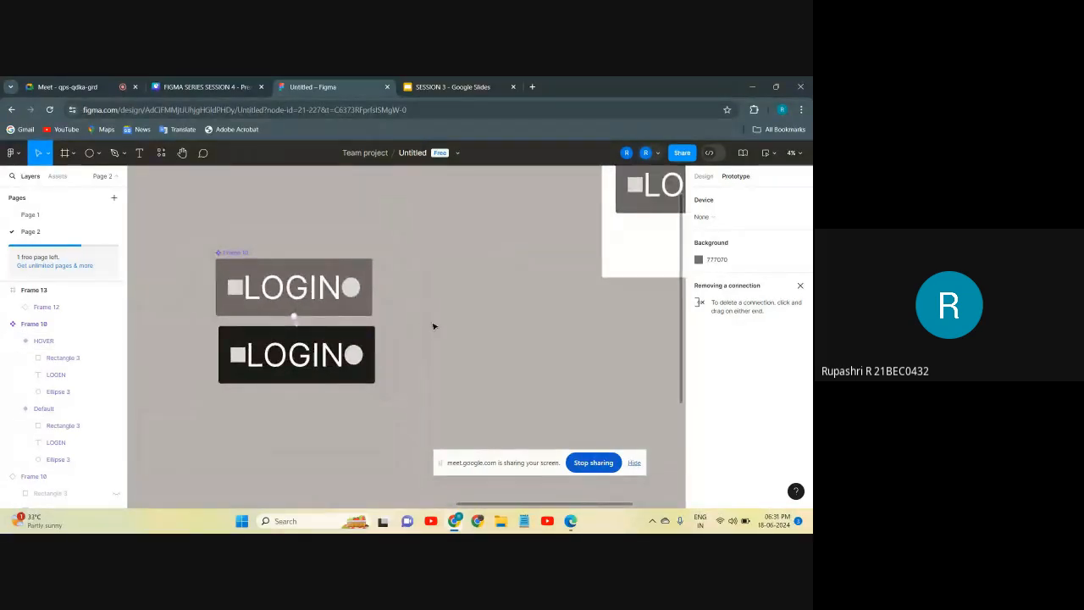
scroll(434, 326, "down", 2)
scroll(434, 326, "right", 2)
scroll(387, 335, "right", 6)
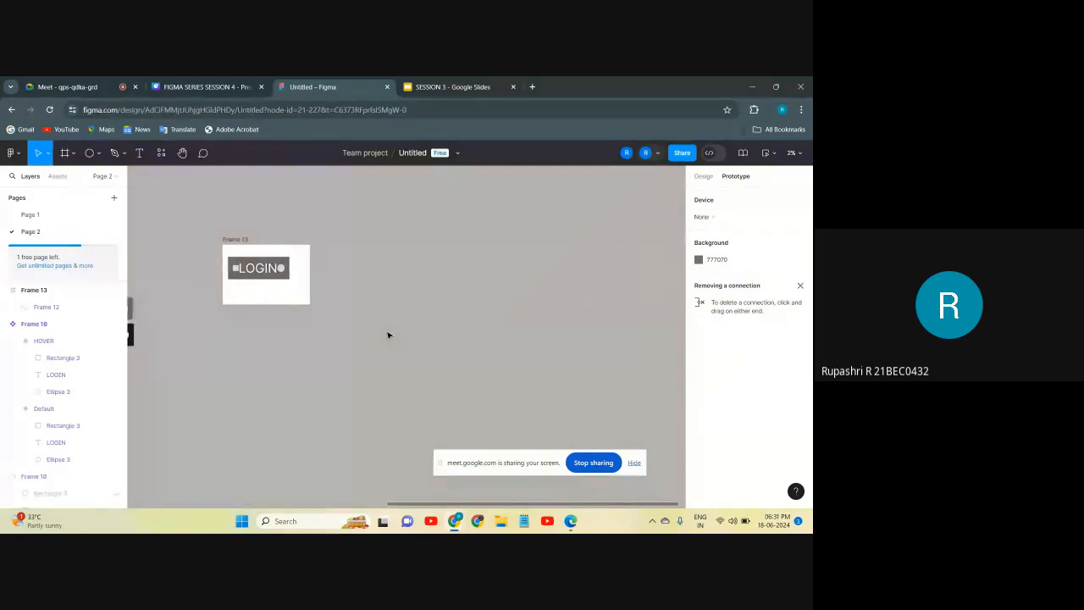
scroll(388, 335, "up", 3)
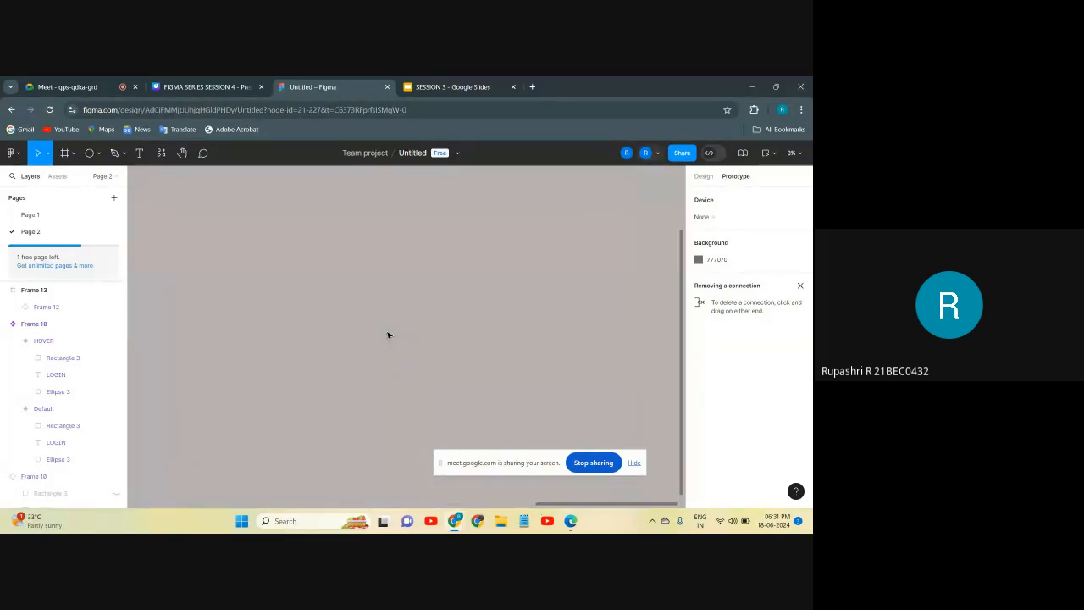
left_click(99, 153)
left_click(92, 180)
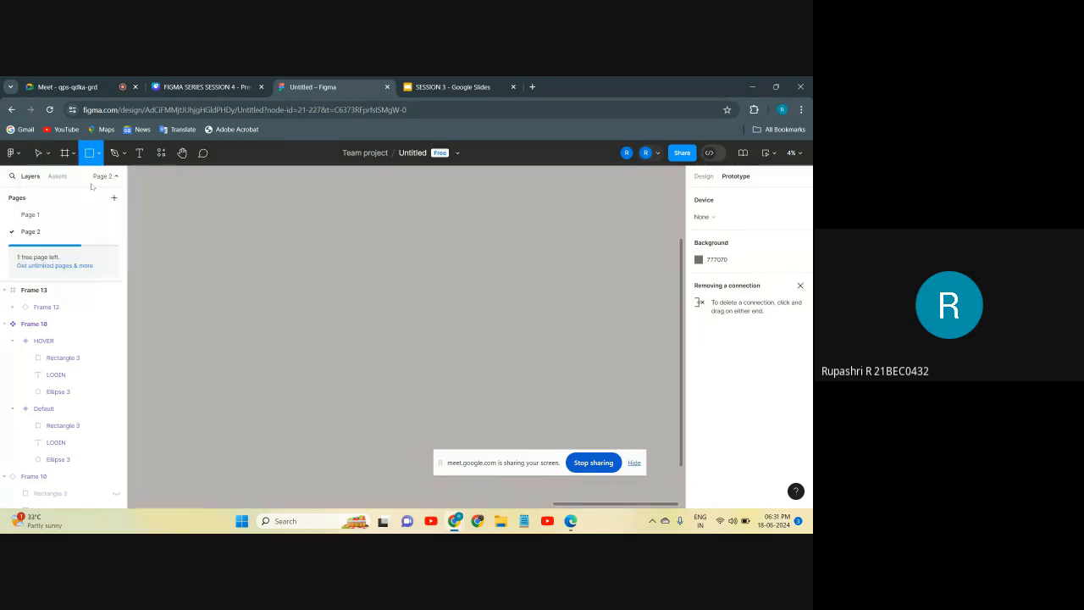
left_click_drag(253, 255, 375, 309)
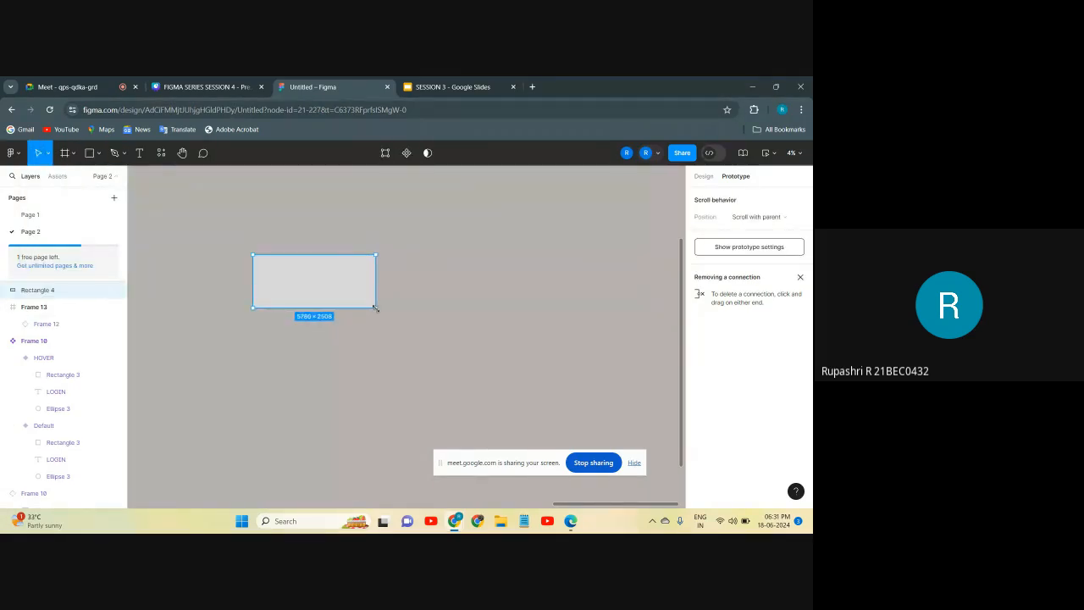
scroll(351, 299, "up", 1)
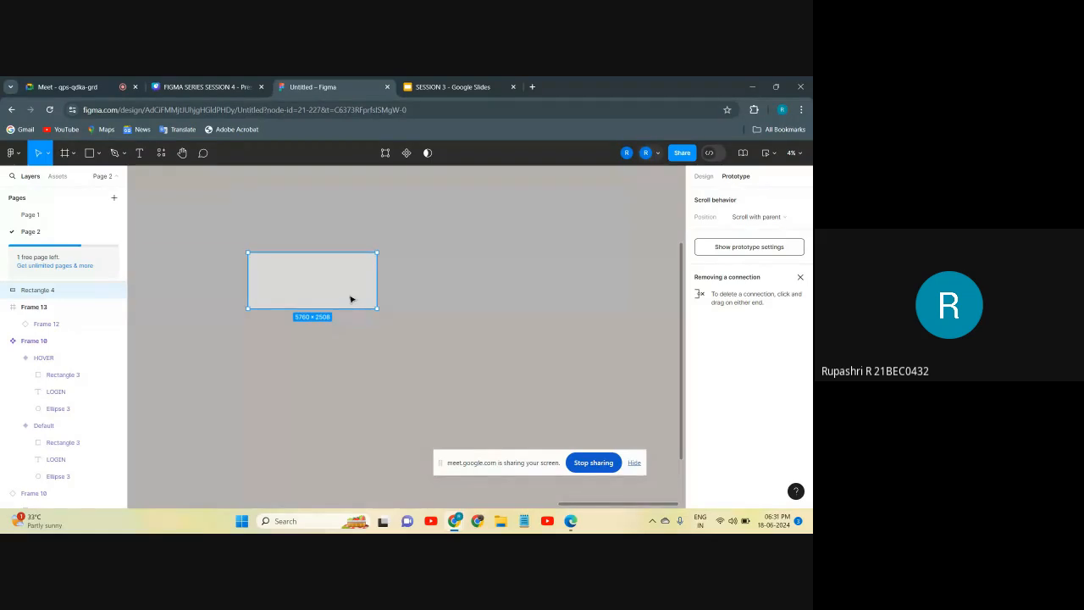
Step: Set the new rectangle's corner radius to 100 and check the individual corner radii
left_click(703, 176)
left_click(767, 258)
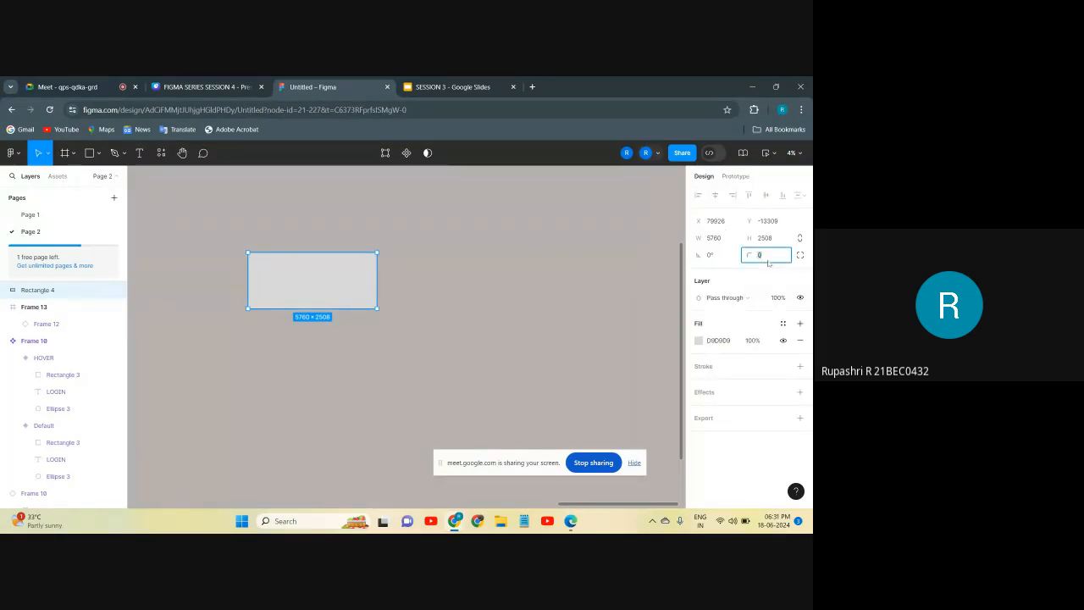
type("100")
key("Return")
left_click(410, 326)
left_click(346, 303)
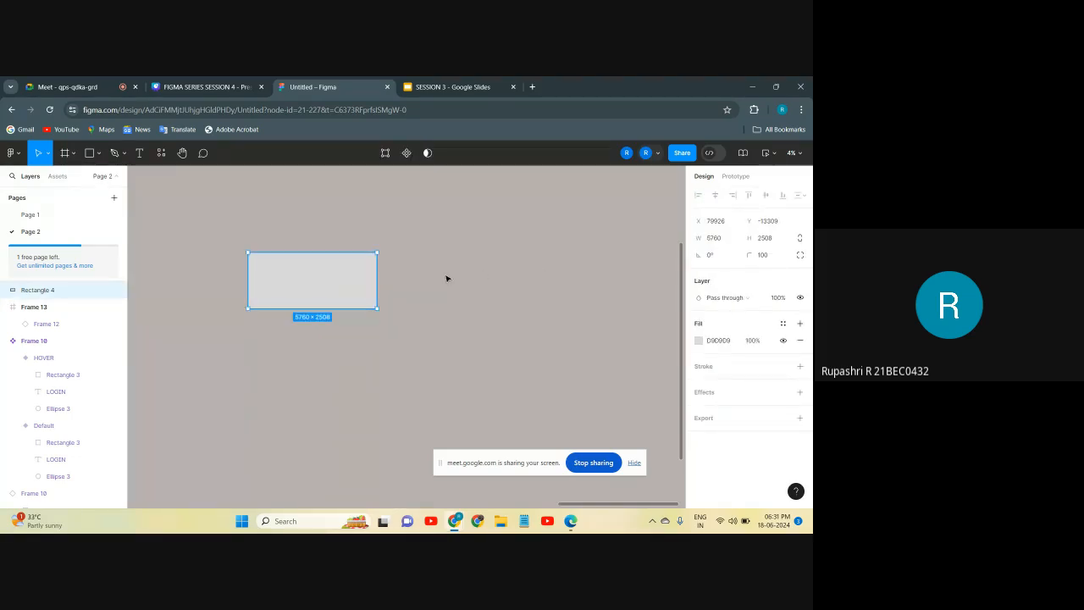
left_click(800, 256)
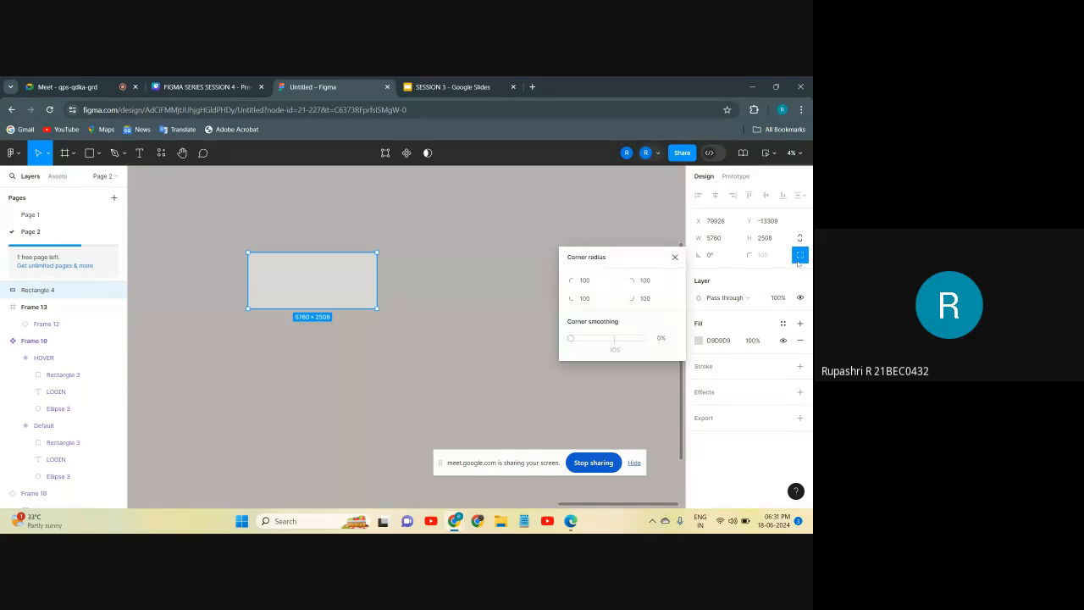
left_click(676, 264)
left_click(370, 329)
left_click(365, 293)
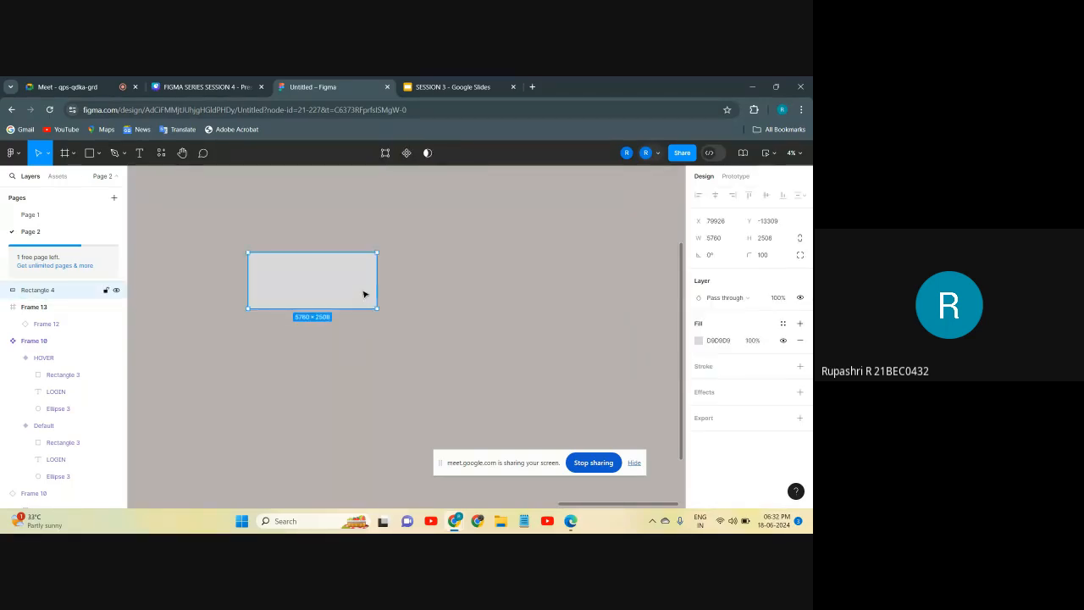
Step: Shrink the rounded rectangle to about 4499 × 1878 and deselect it
scroll(364, 294, "up", 2)
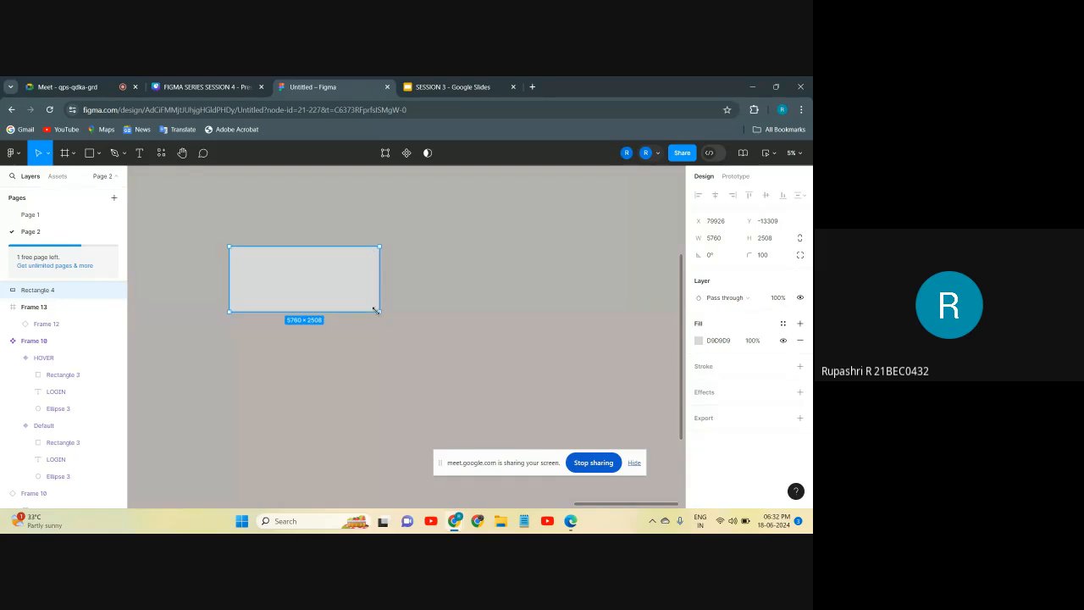
left_click_drag(376, 310, 346, 295)
scroll(249, 251, "up", 2)
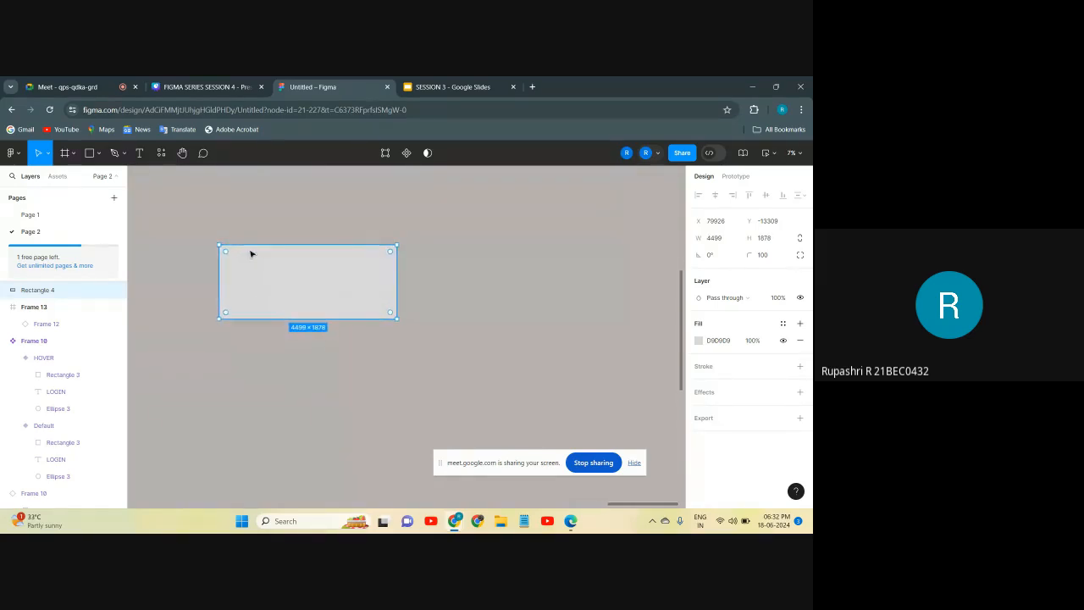
left_click(444, 306)
Step: Draw a circle about 1363 × 1336 inside the rectangle's right half and fill it with near-white FFFBFB
left_click(98, 153)
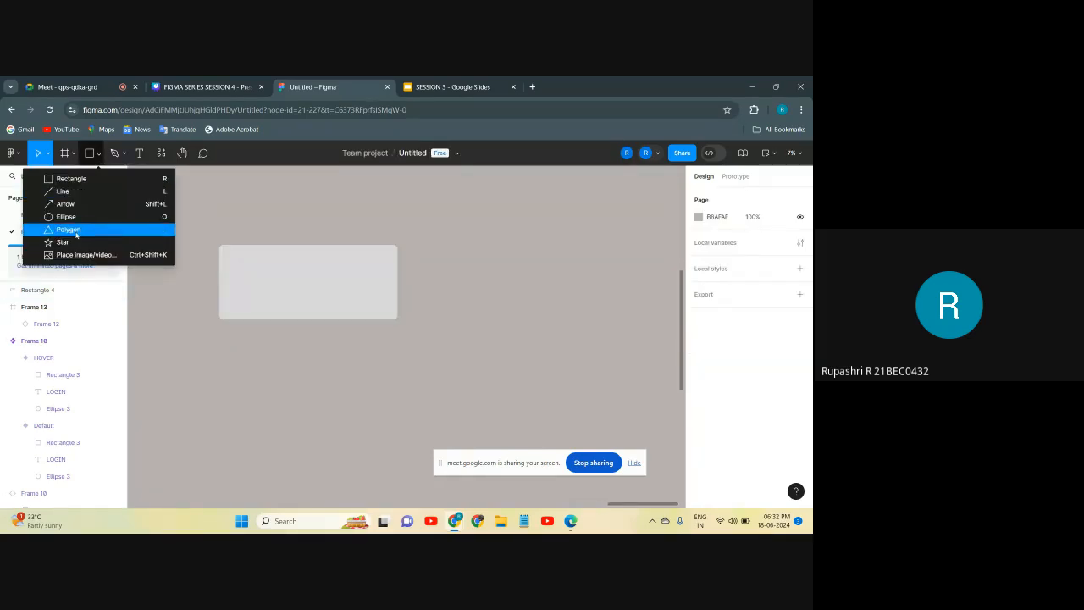
left_click(75, 220)
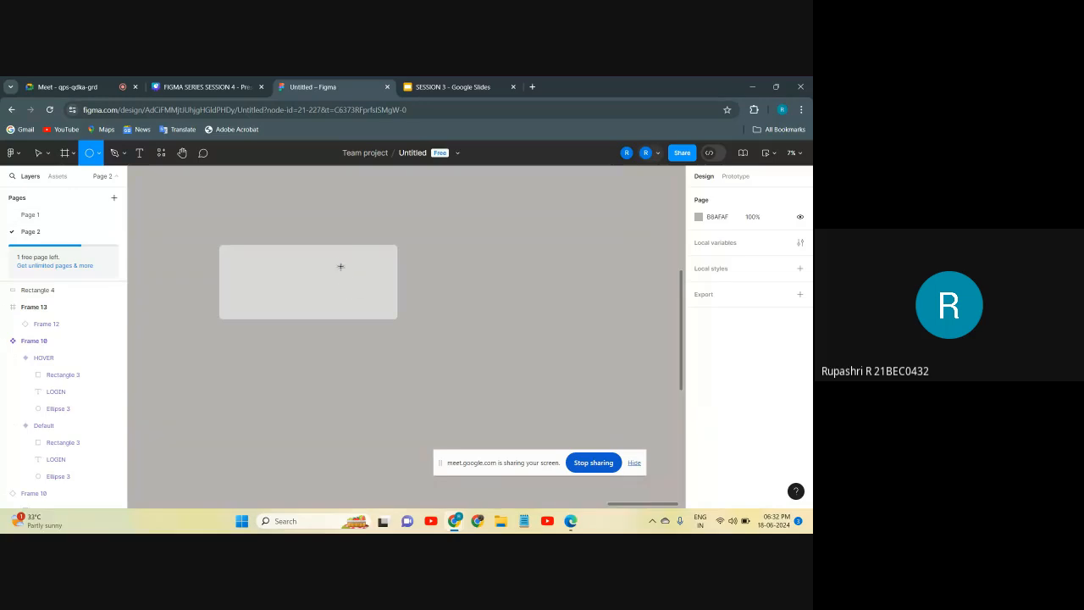
mouse_move(329, 256)
left_mouse_down()
mouse_move(383, 309)
mouse_move(351, 291)
left_mouse_up()
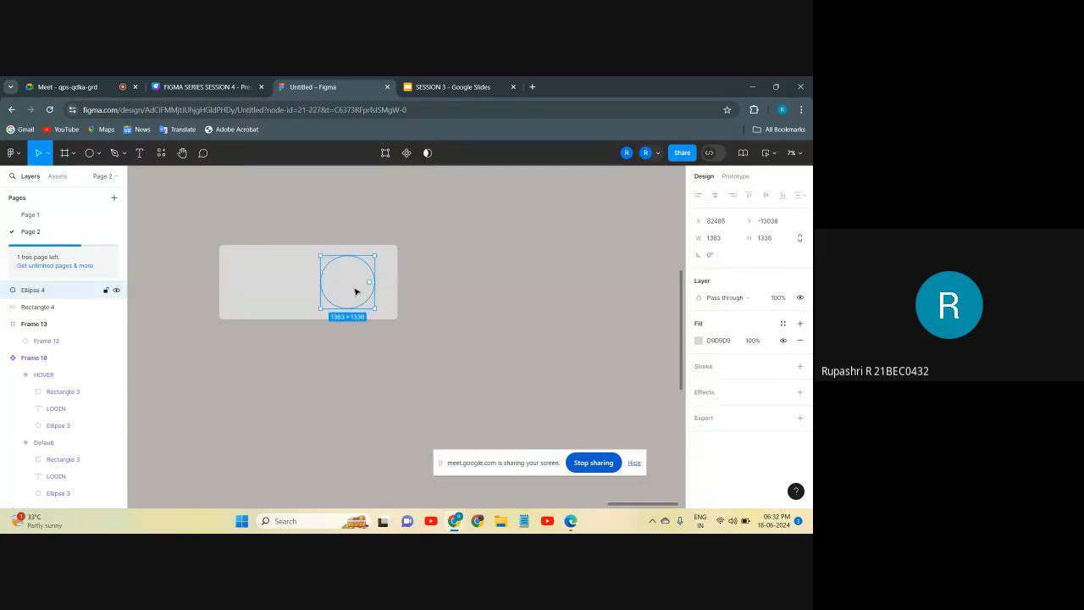
left_click(698, 341)
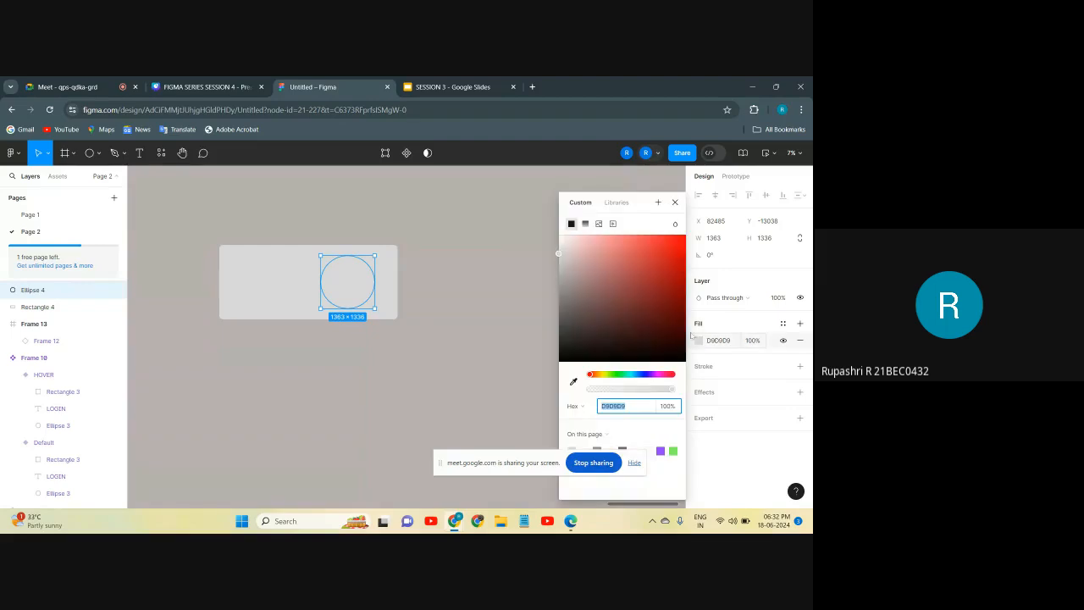
left_click(560, 236)
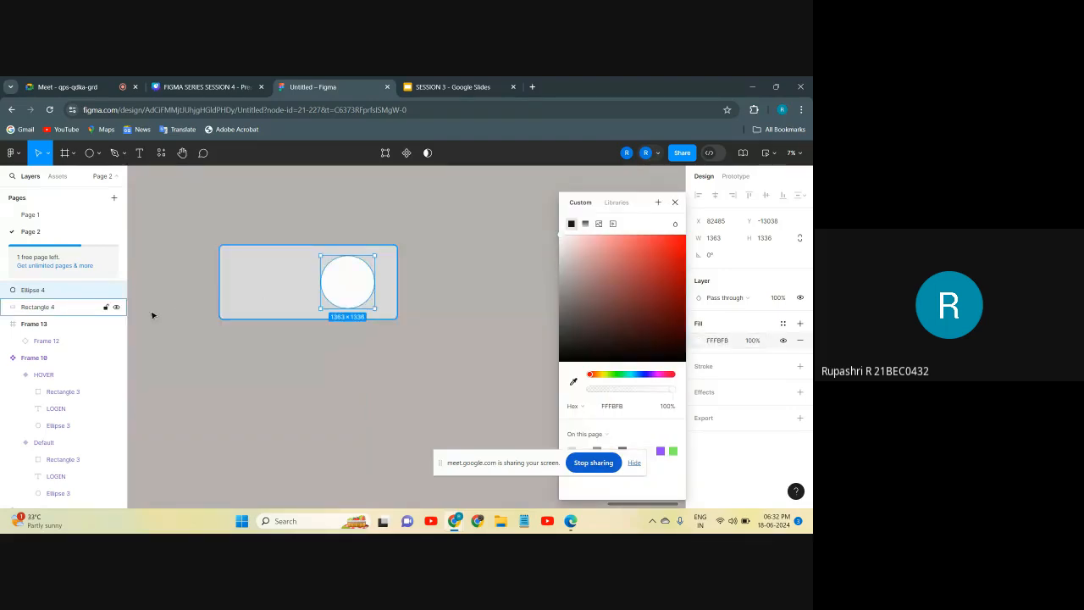
Step: Fill the rectangle behind the circle with light green 78F676
left_click(66, 311)
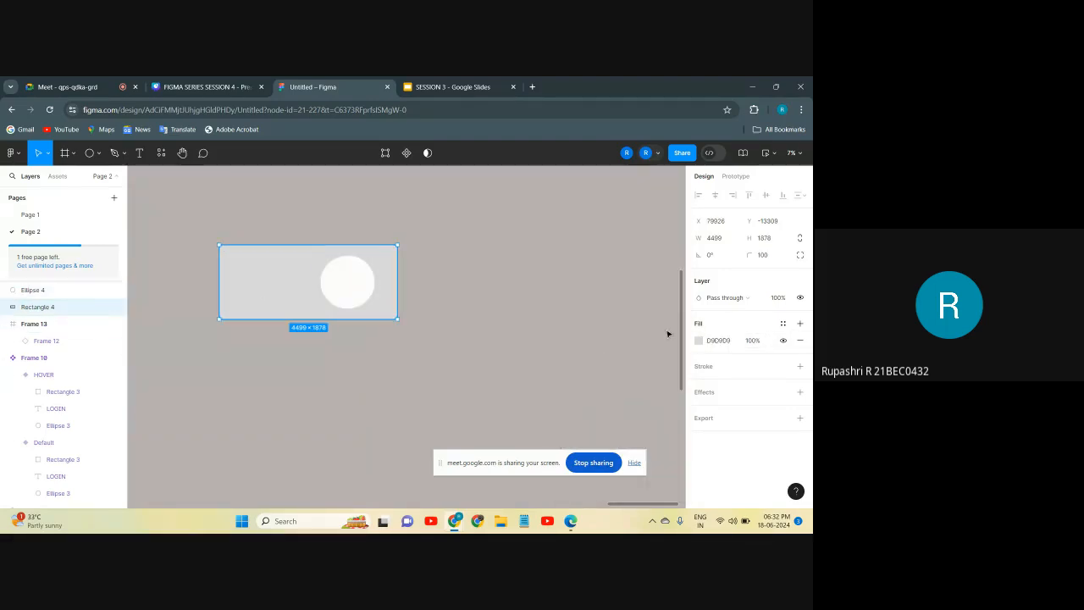
left_click(698, 341)
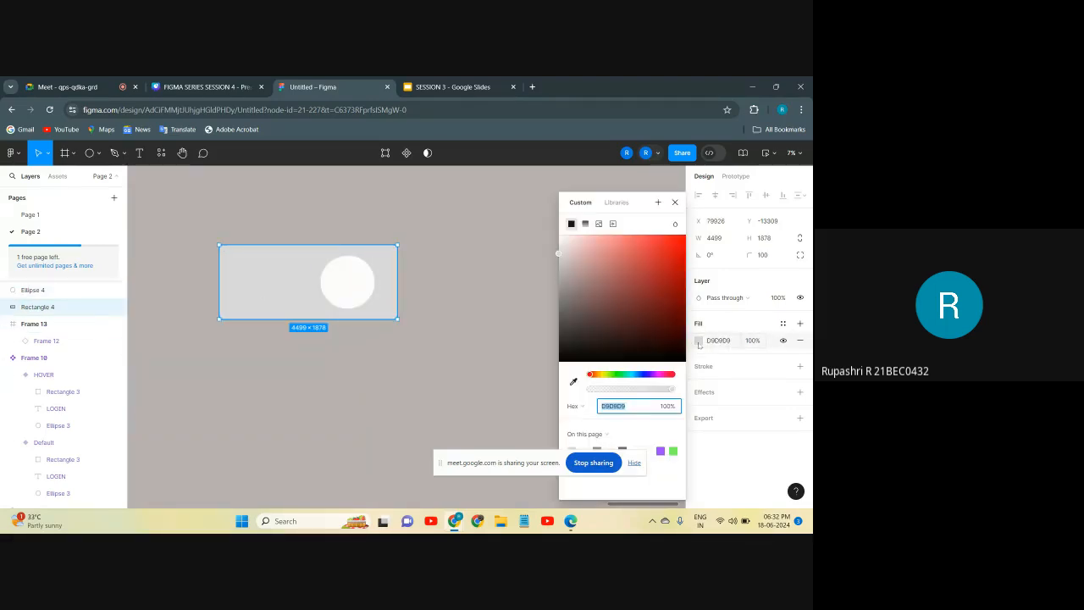
left_click(617, 373)
left_click(622, 241)
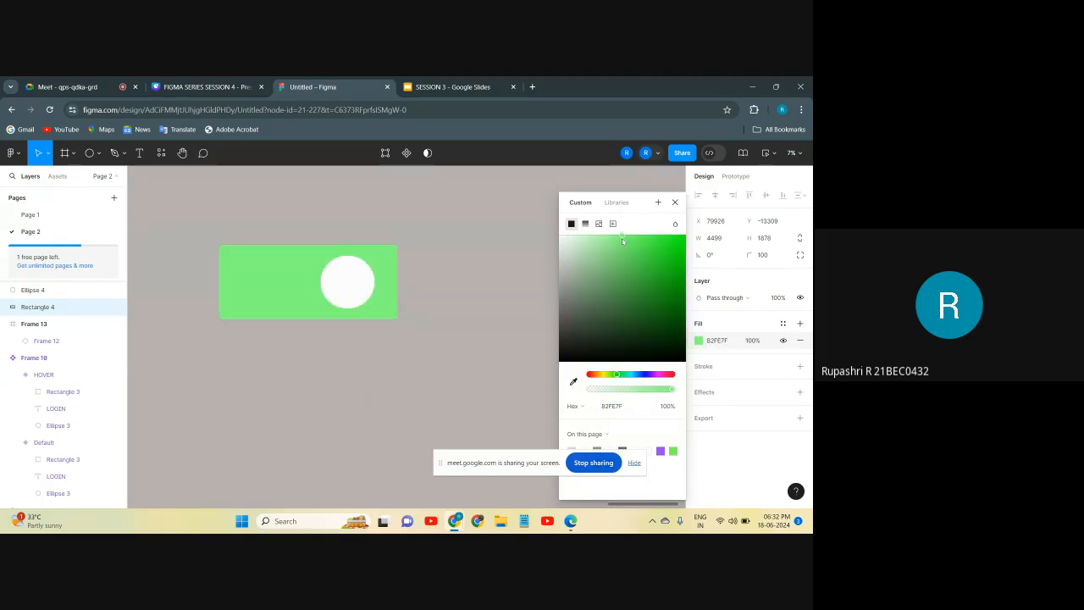
left_click(625, 242)
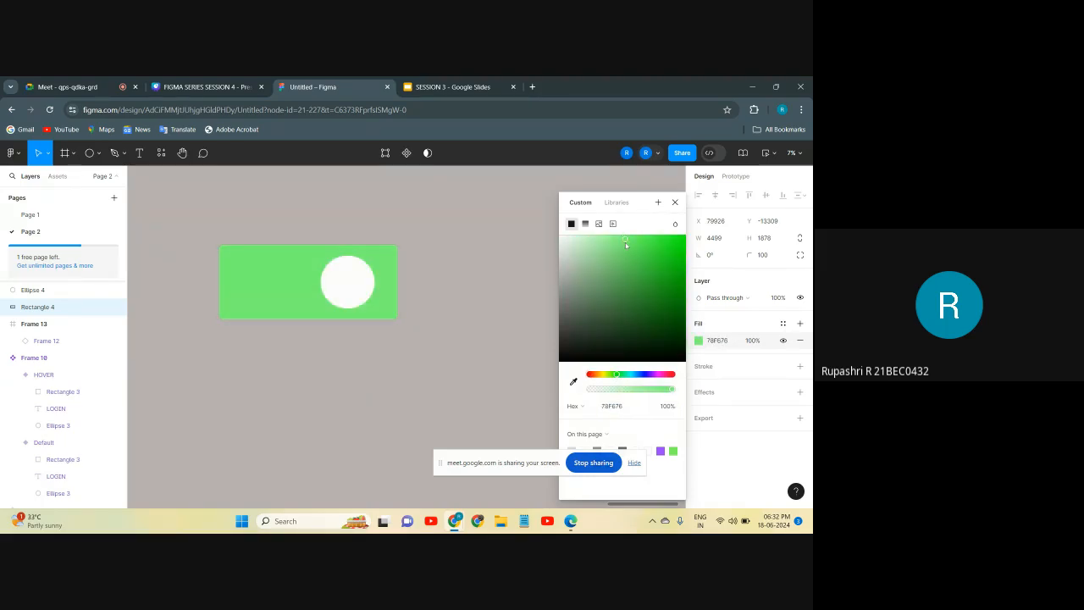
left_click(675, 202)
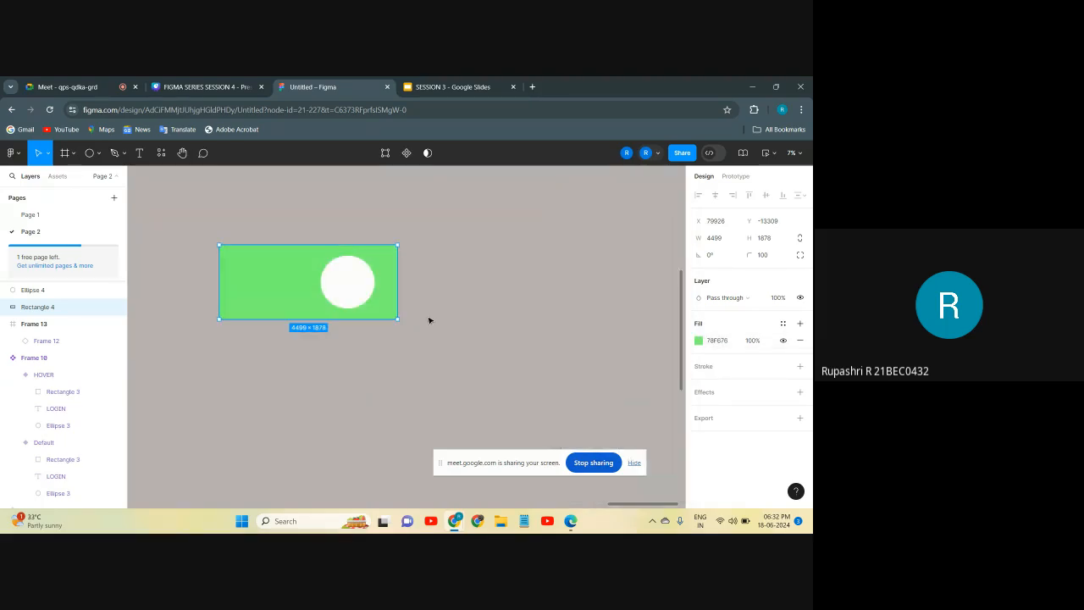
left_click(405, 154)
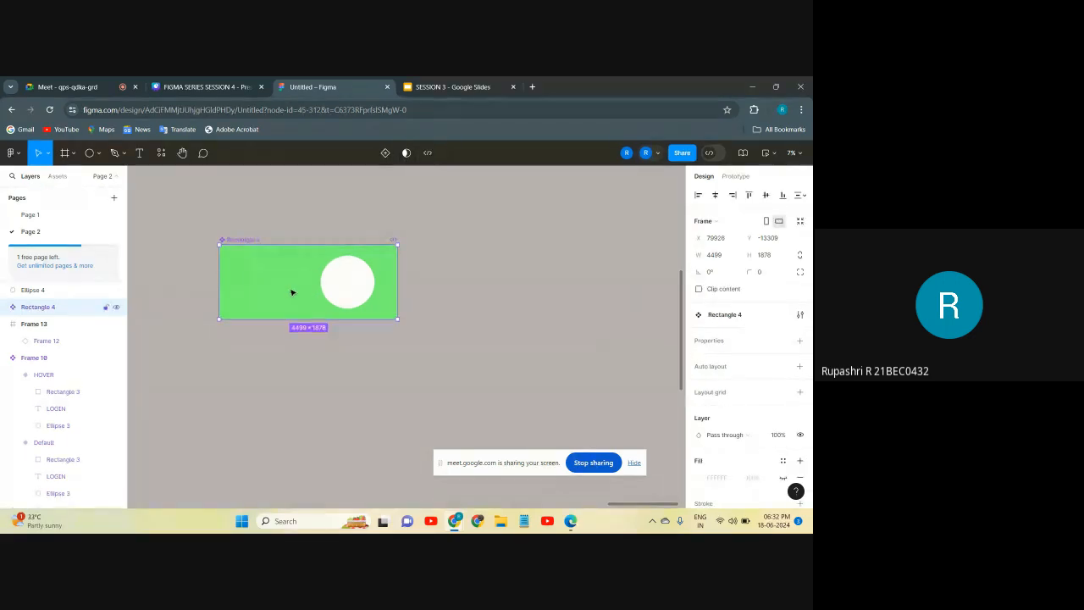
key("ctrl+d")
left_click_drag(291, 292, 525, 293)
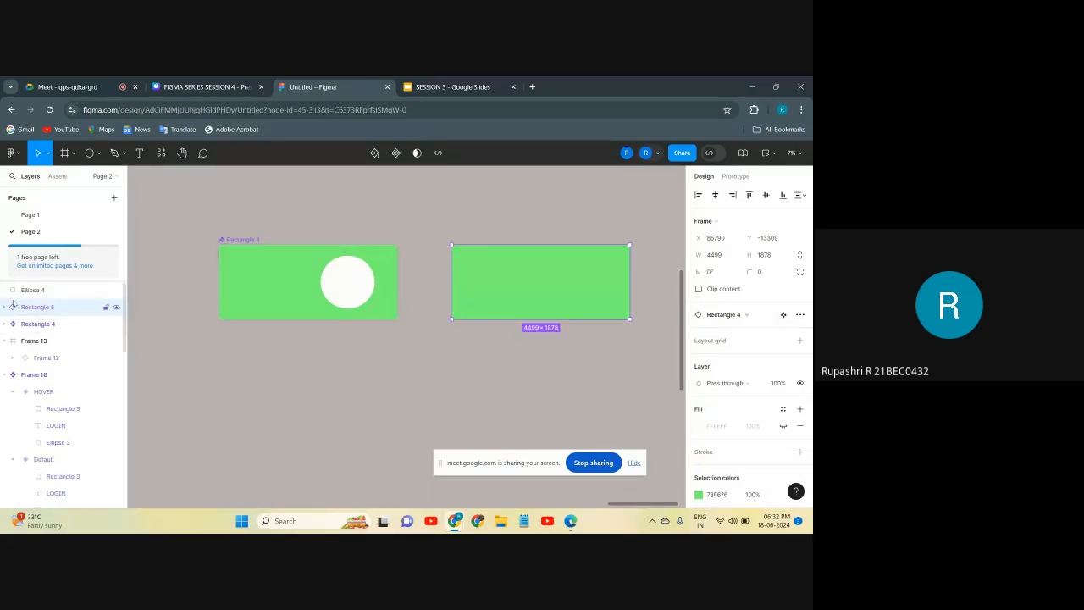
left_click(3, 308)
left_click(31, 293)
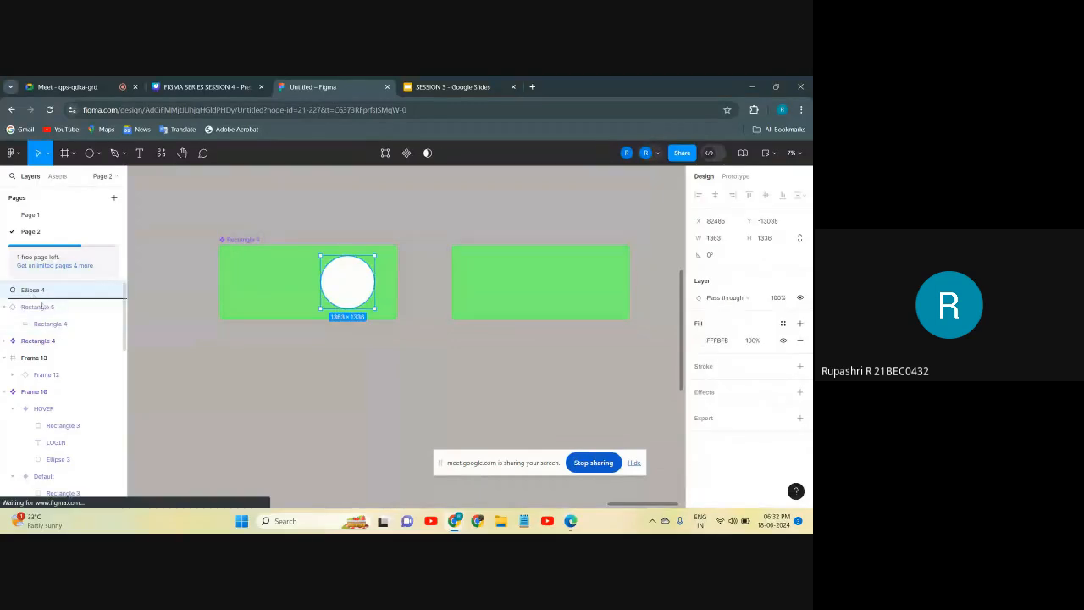
left_click(486, 273)
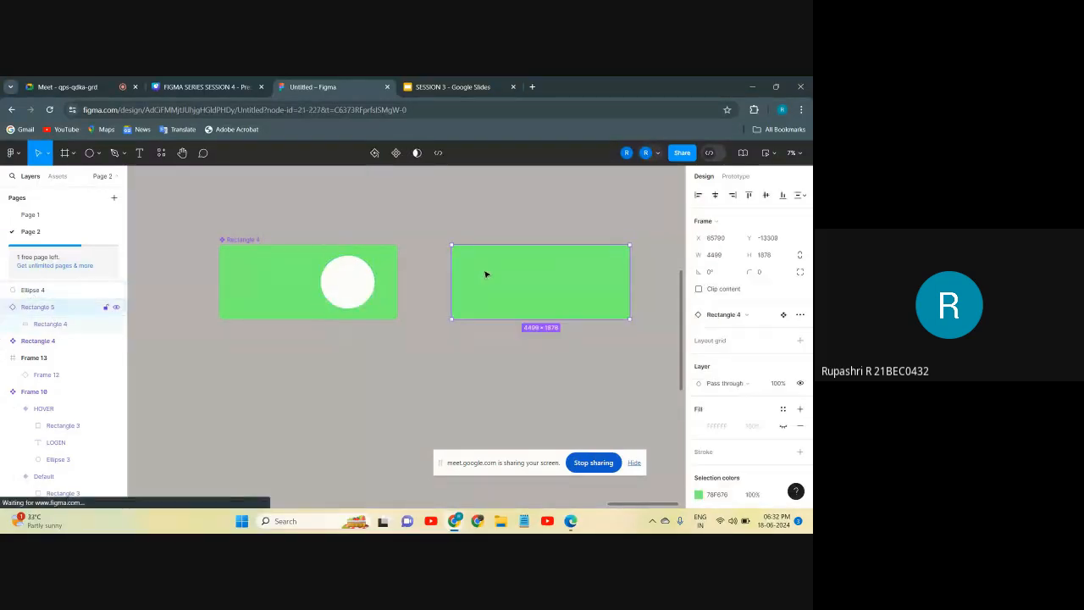
key("Delete")
key("ctrl+z")
key("ctrl+z")
key("ctrl+z")
key("ctrl+z")
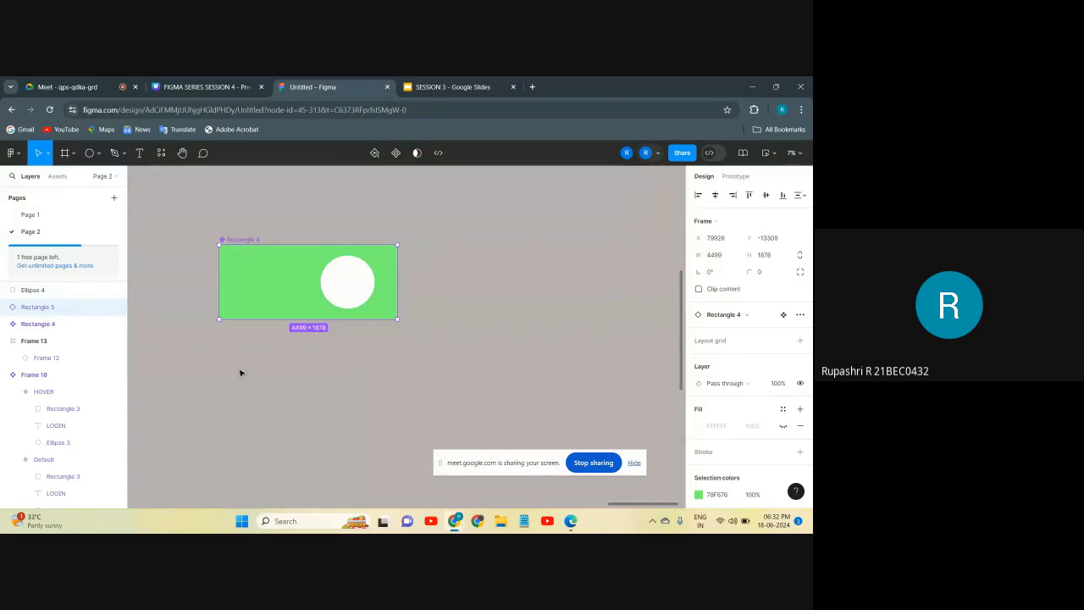
key("ctrl+z")
key("ctrl+z")
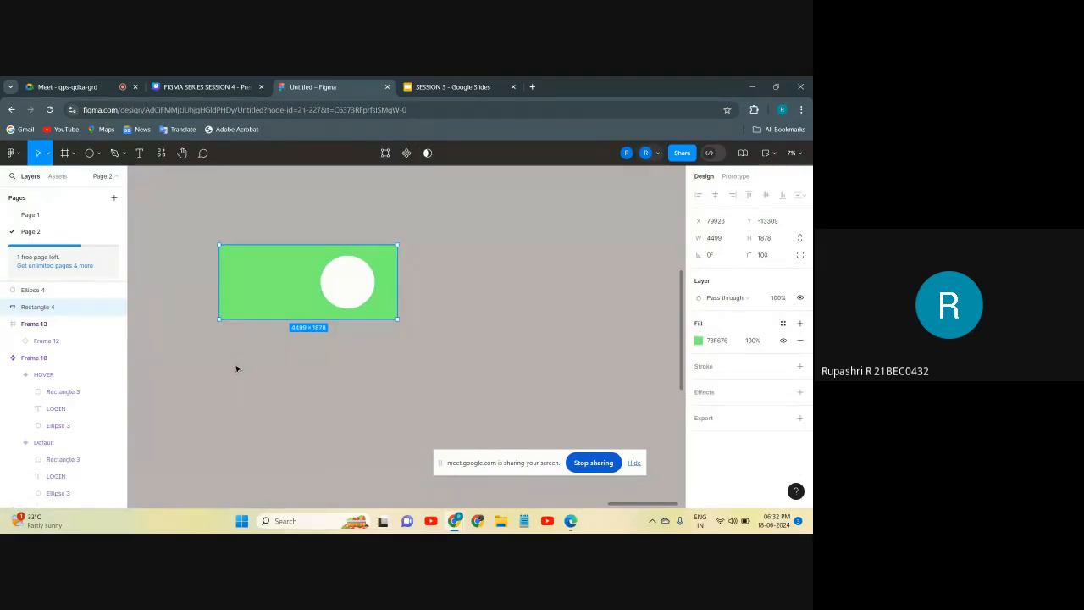
Step: Combine the green rectangle and white circle into one component and place a copy of it beside the original
left_click(237, 368)
left_click_drag(206, 227, 415, 355)
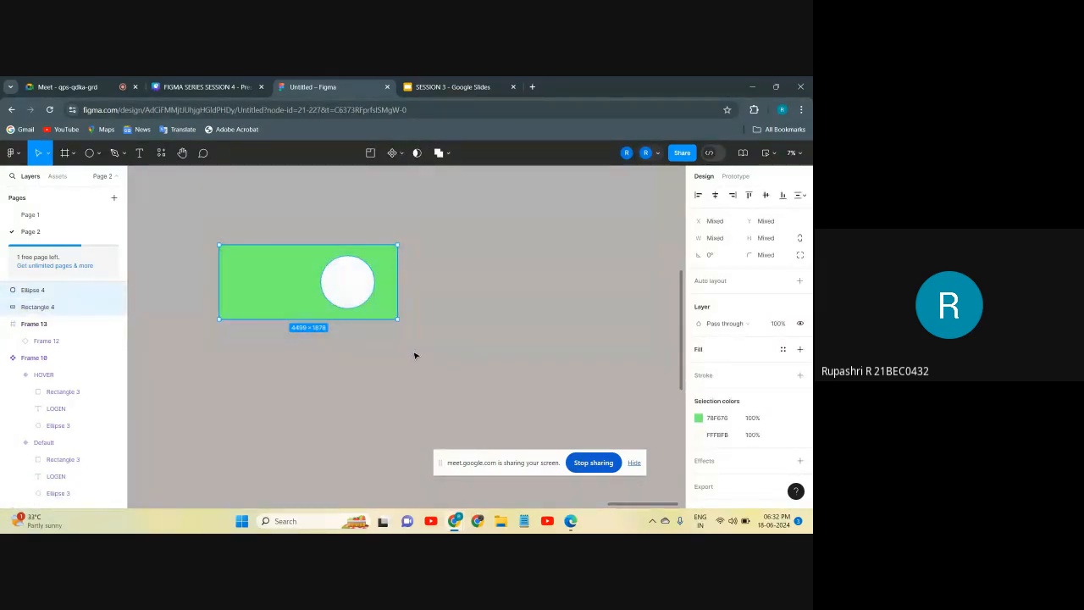
left_click(393, 153)
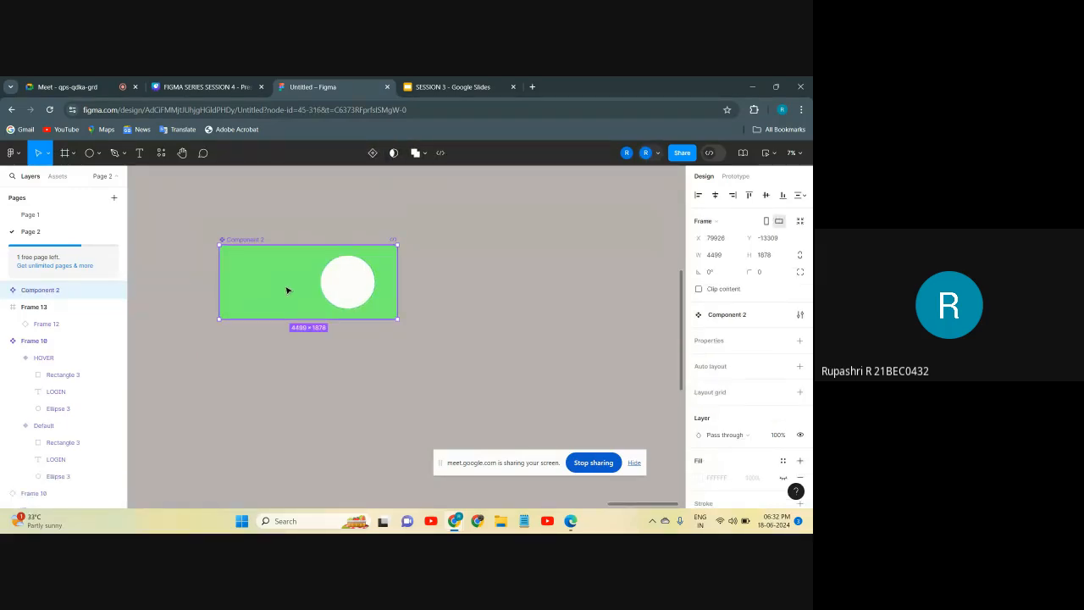
left_click_drag(286, 291, 512, 290)
left_click(409, 345)
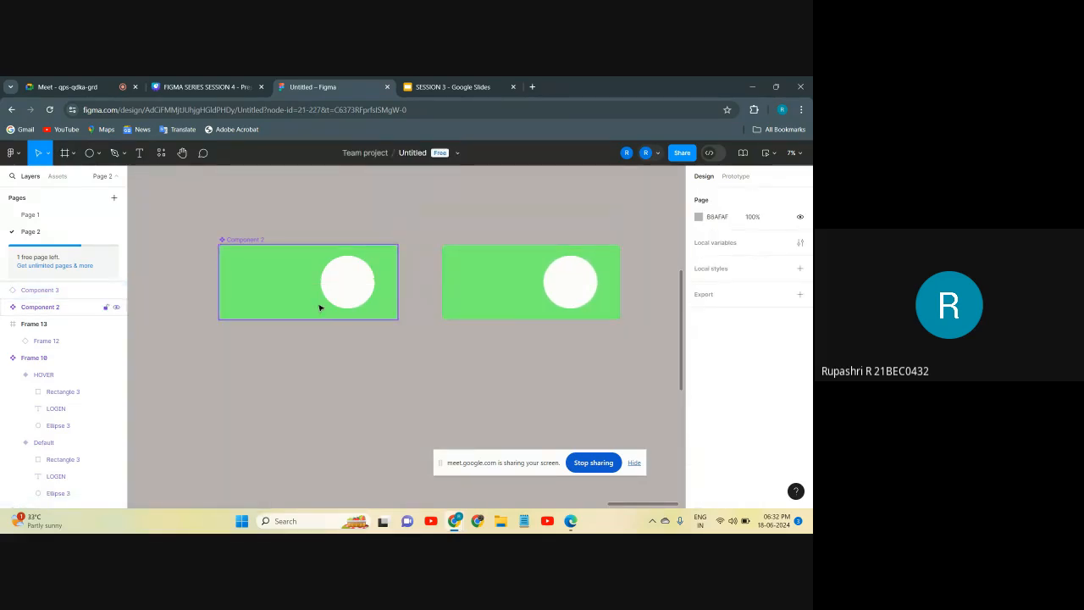
Step: Add a second variant to the original component and place it directly beneath the default one
left_click(319, 308)
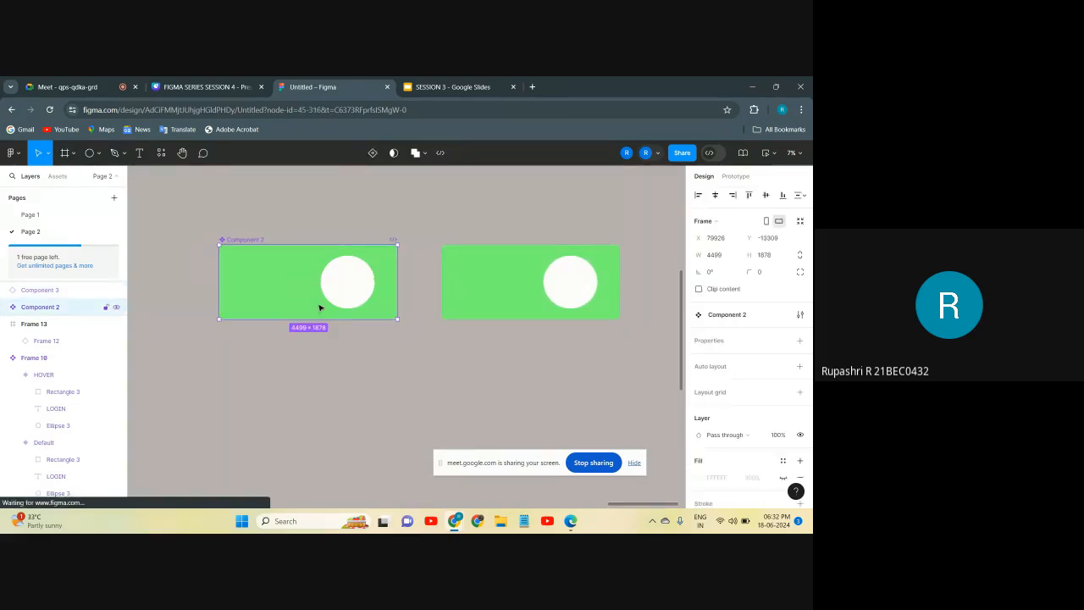
left_click(373, 155)
scroll(314, 297, "down", 1)
left_click_drag(293, 326, 292, 356)
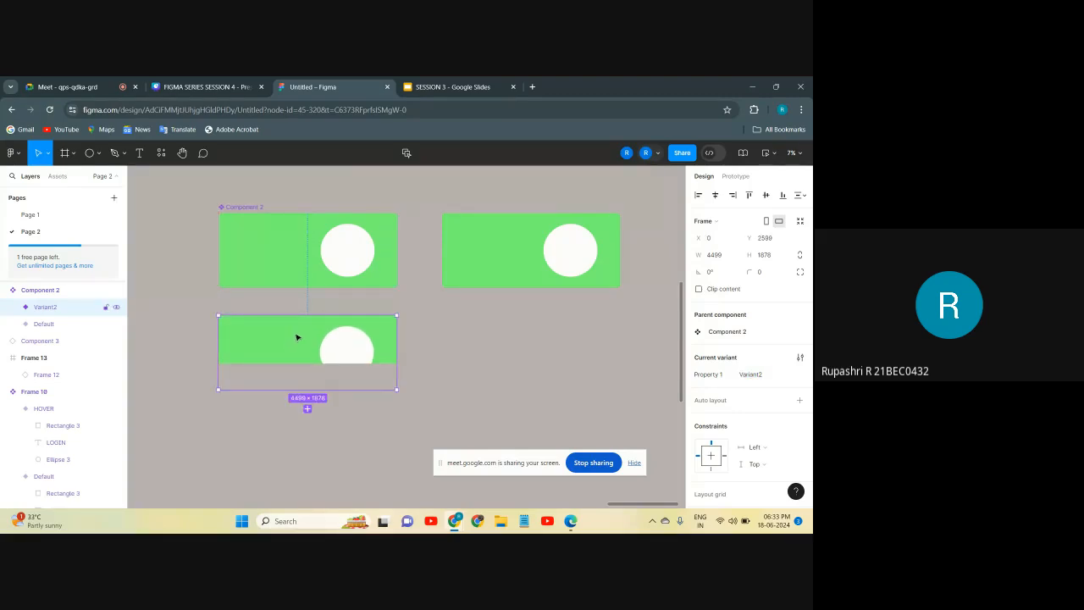
left_click_drag(249, 343, 254, 317)
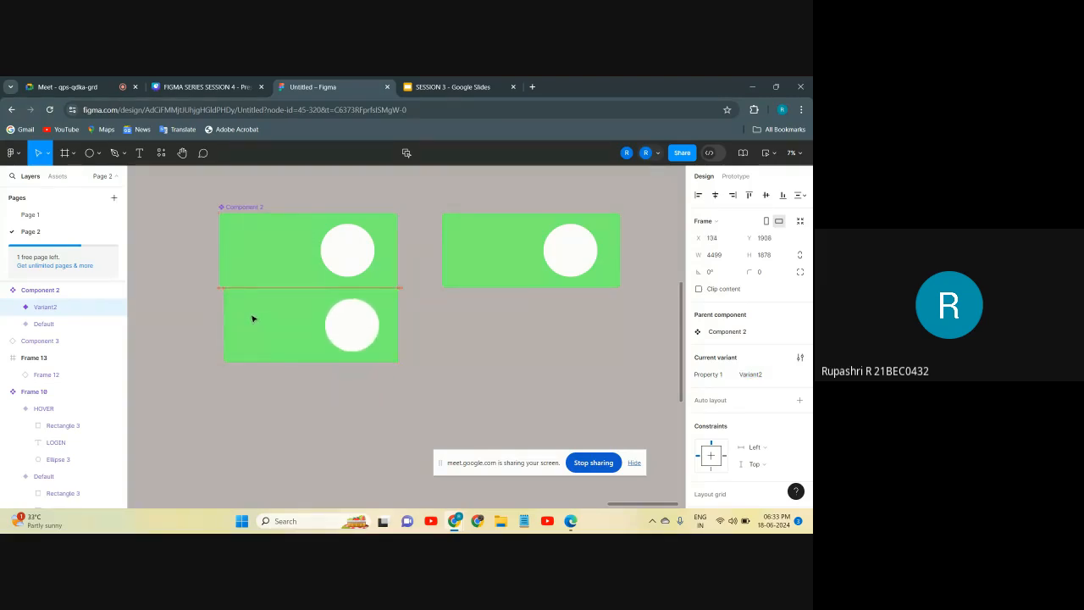
Step: Enlarge the component set downwards and move the second variant lower, leaving a gap below the default variant
left_click(254, 216)
left_click(251, 209)
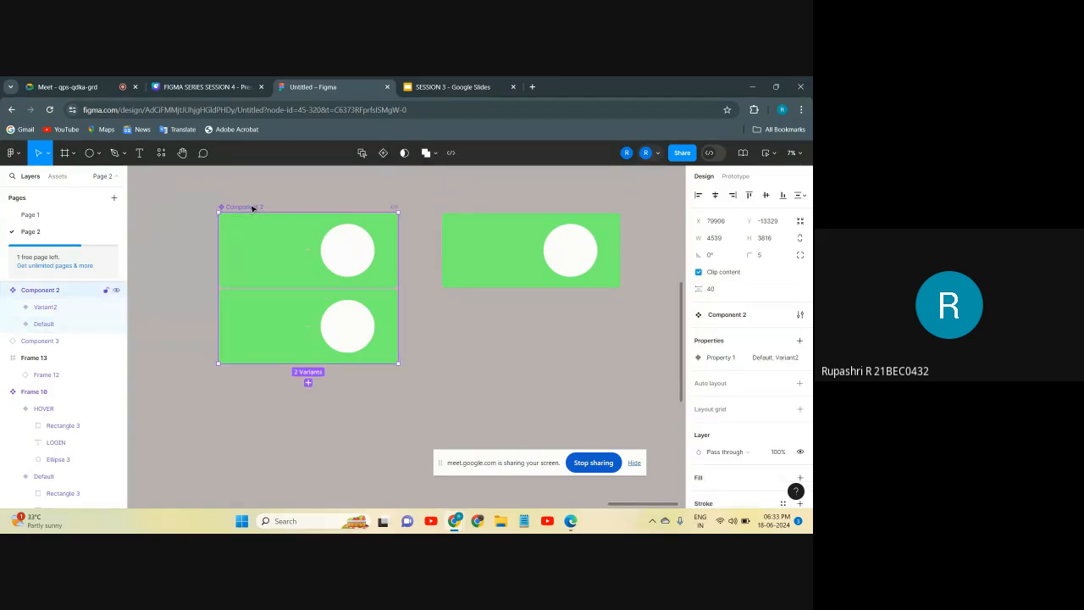
left_click_drag(402, 365, 412, 427)
left_click_drag(390, 356, 393, 386)
left_click(393, 368)
left_click(438, 387)
left_click(387, 356)
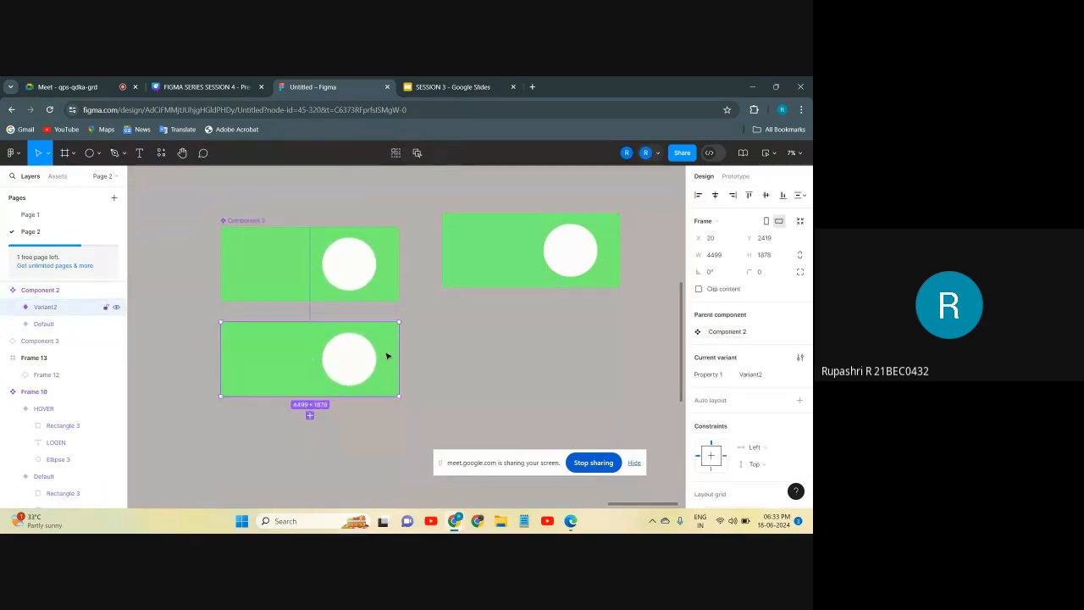
Step: Recolor the second variant's green rectangle to orange-red FC5E49
scroll(727, 415, "down", 2)
scroll(727, 416, "down", 3)
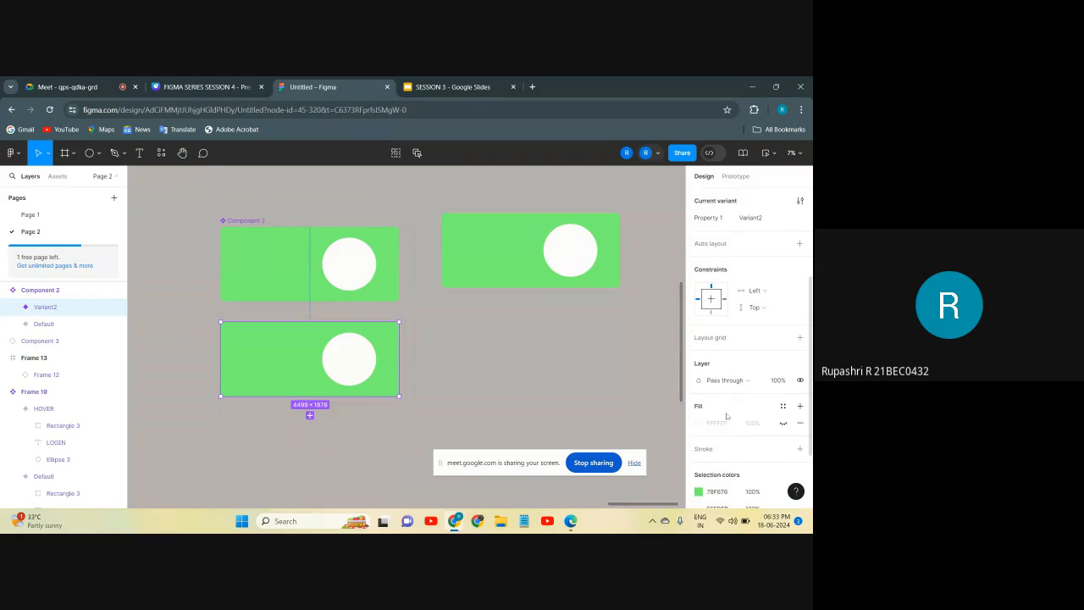
left_click(699, 441)
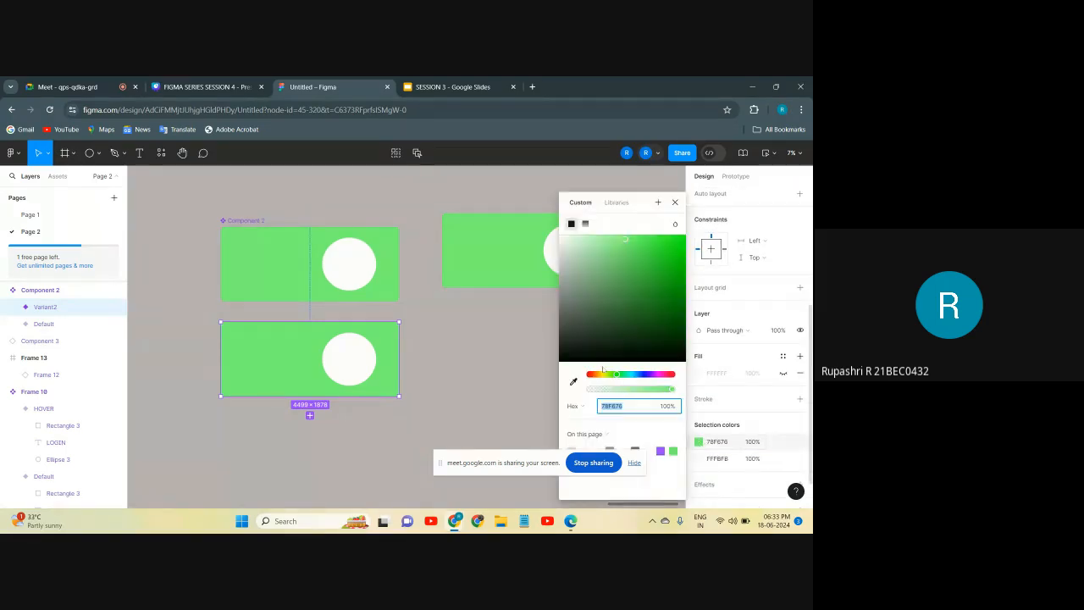
left_click_drag(597, 376, 591, 378)
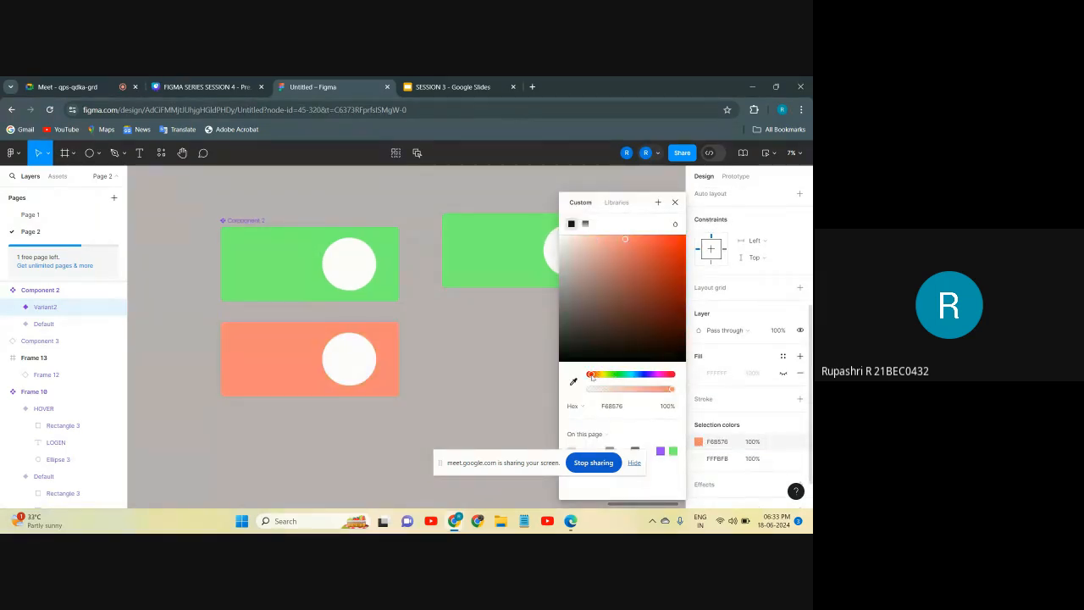
left_click_drag(647, 253, 649, 243)
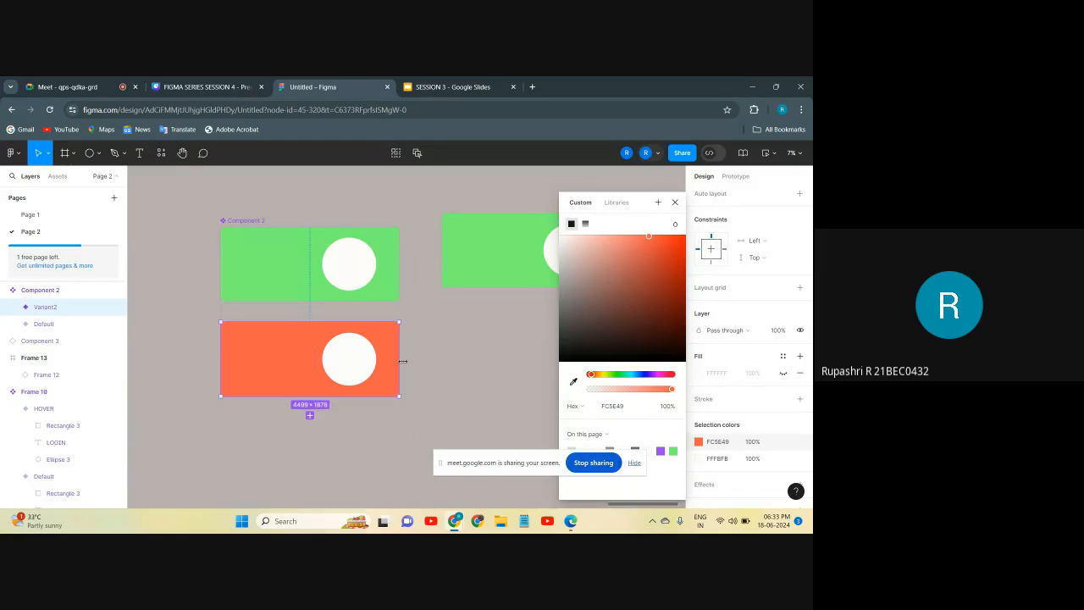
left_click(675, 203)
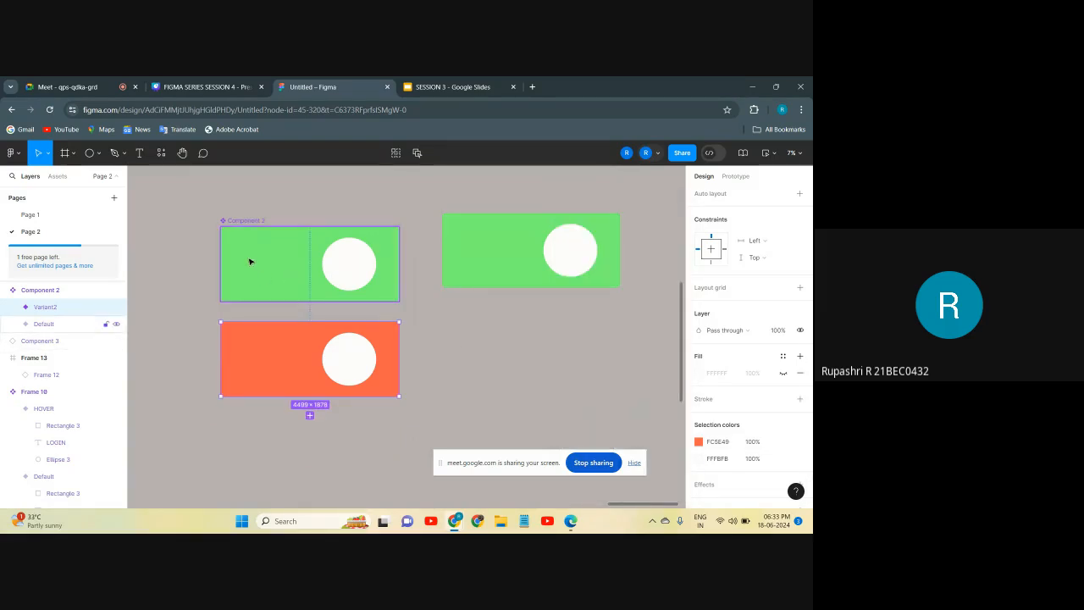
Step: Move the white circle to the left end of the orange-red variant
double_click(346, 361)
left_click_drag(345, 362, 256, 362)
left_click(359, 446)
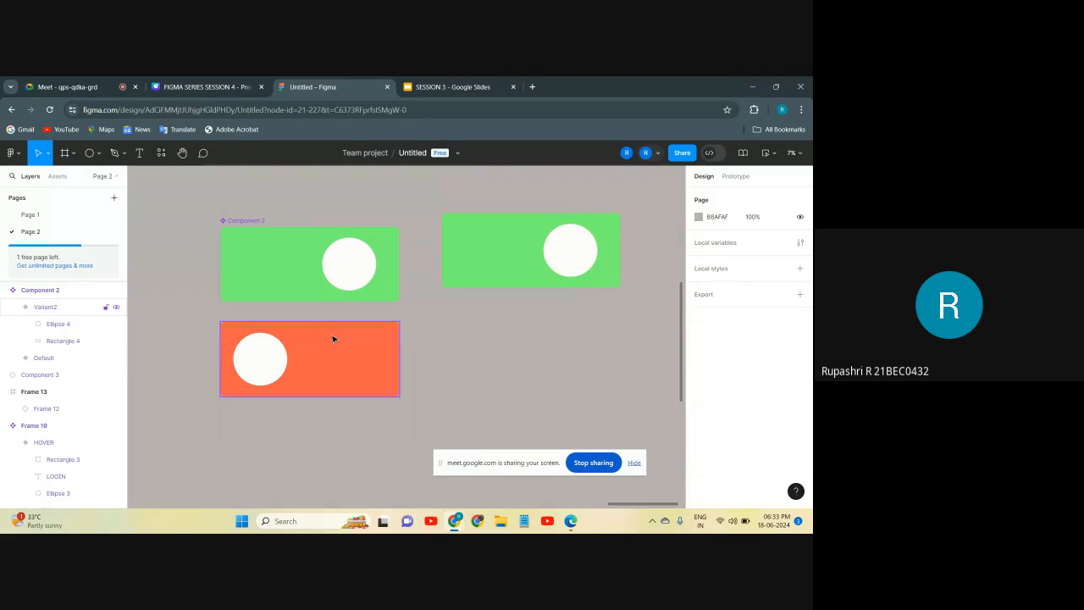
Step: Rename the orange-red variant as TOGGLE/OFF
left_click(300, 231)
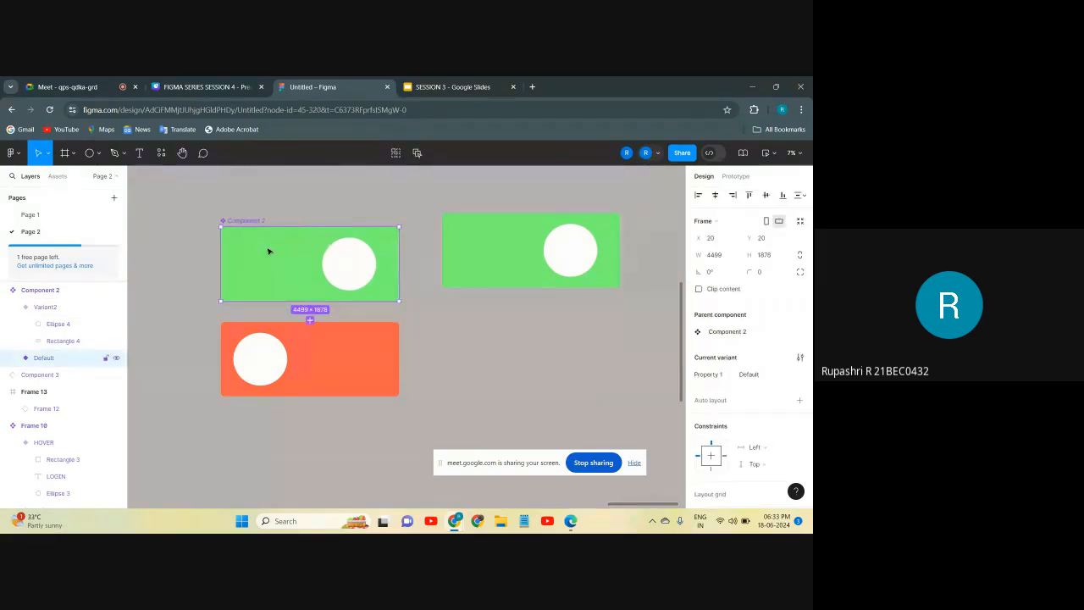
double_click(53, 306)
left_click(105, 310)
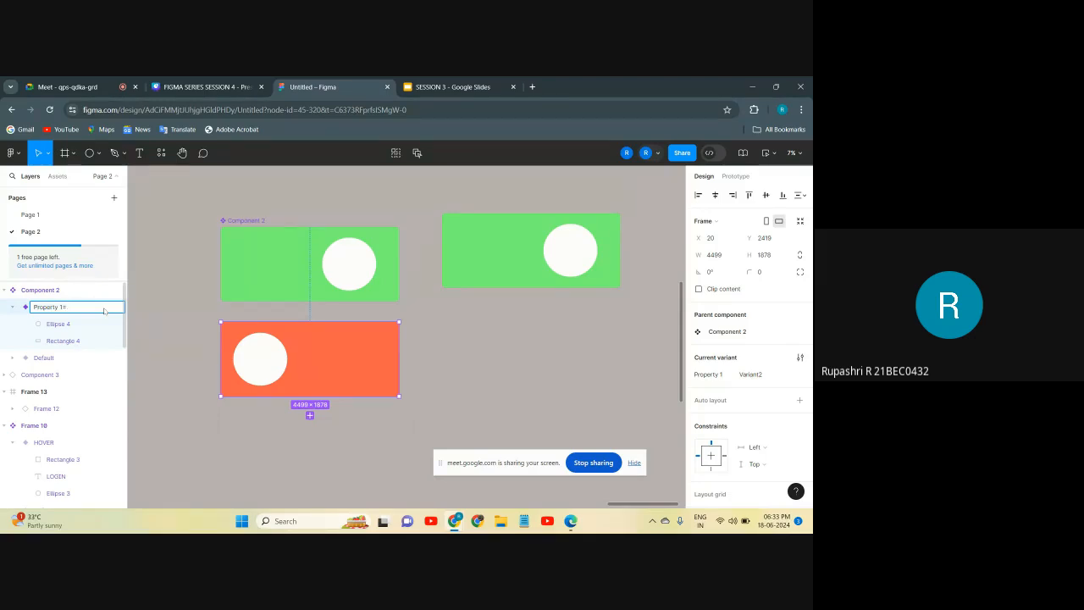
type("TOGGLE/OFF")
Step: Rename the green default variant as TOGGLE/ON
left_click(67, 360)
double_click(66, 359)
left_click(84, 359)
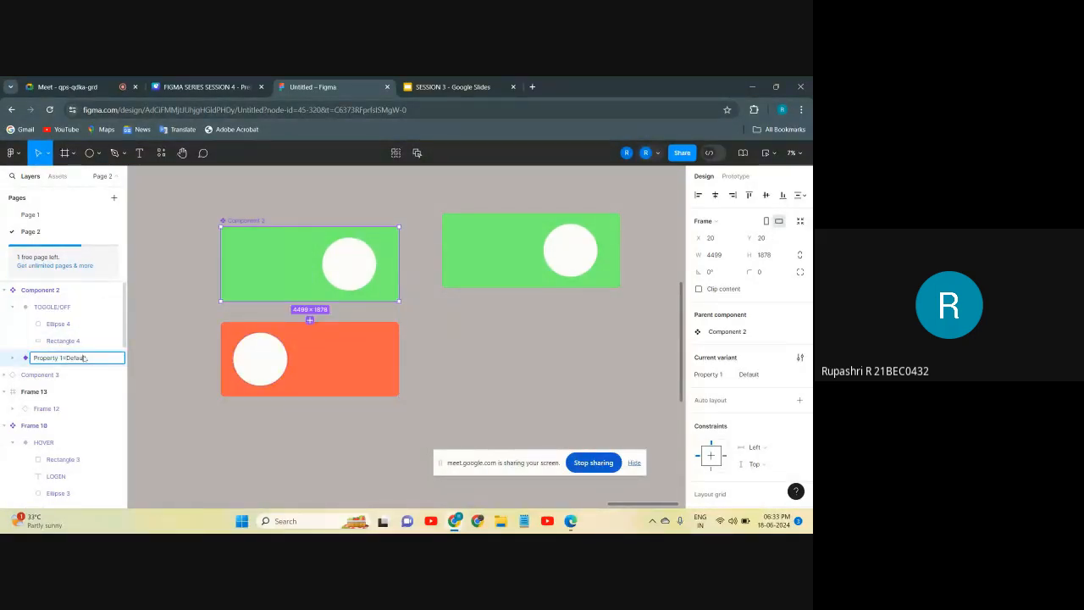
key("BackSpace")
key("BackSpace")
key("BackSpace")
key("BackSpace")
left_click(174, 370)
Step: Connect the TOGGLE/ON variant to TOGGLE/OFF with a prototype interaction that changes the variant on click
left_click(291, 259)
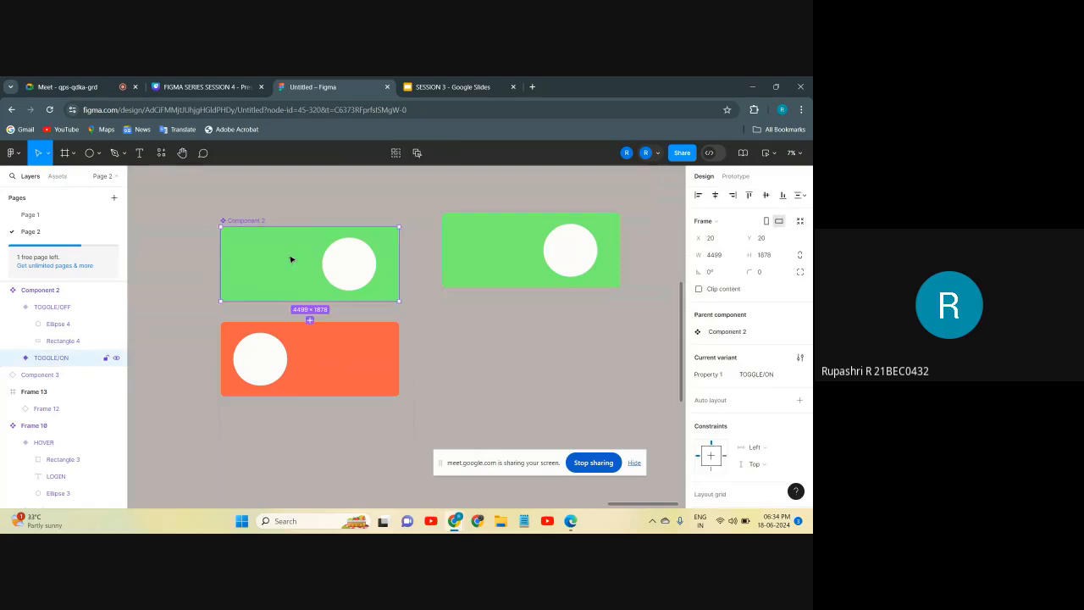
left_click(301, 338)
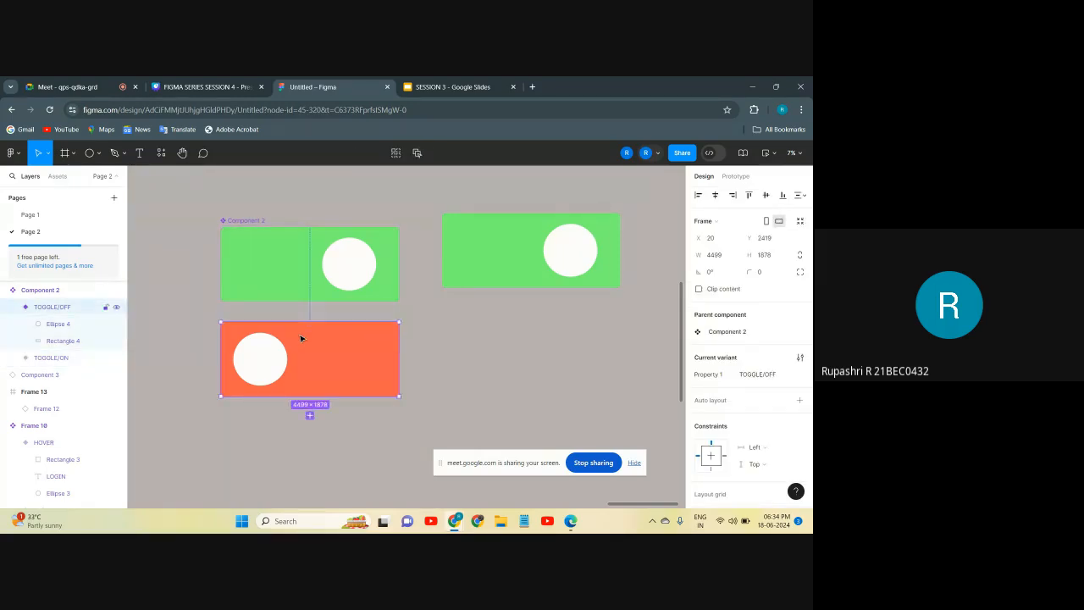
left_click(291, 278)
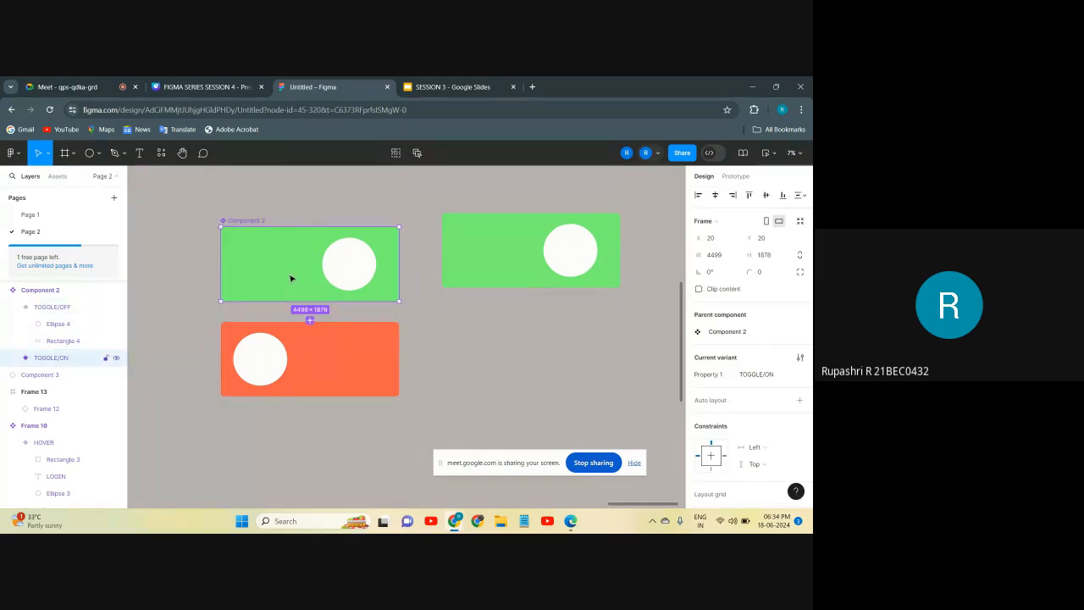
left_click(736, 176)
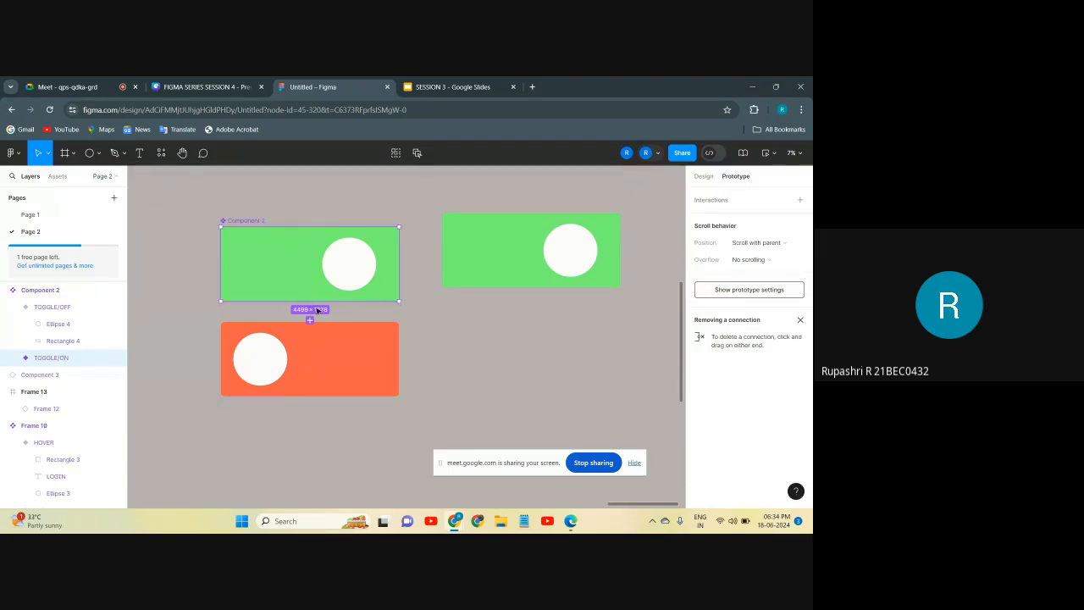
scroll(318, 312, "up", 4)
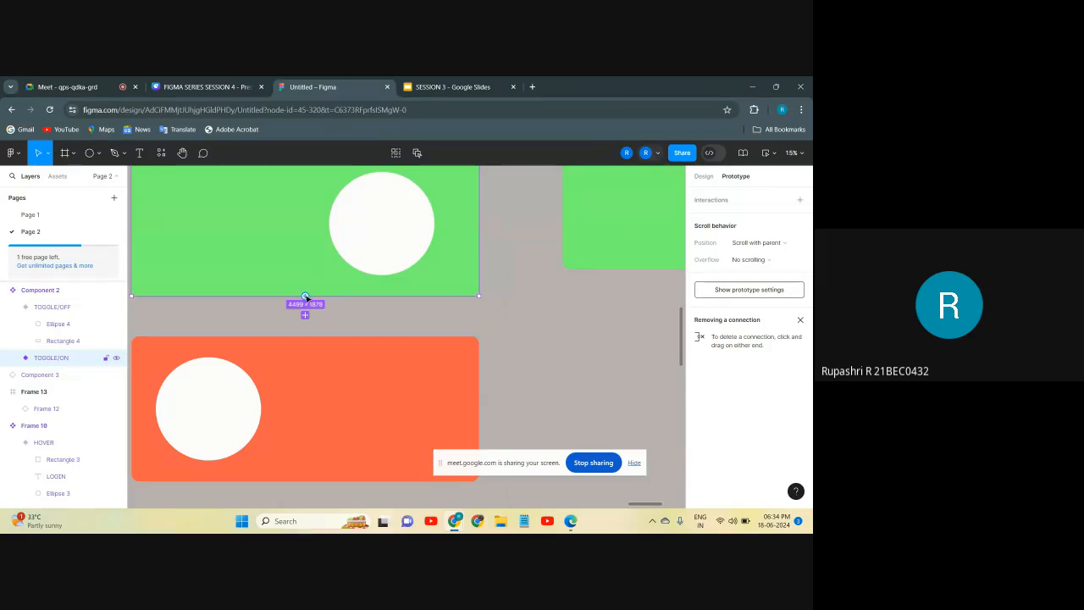
left_click_drag(306, 298, 305, 339)
scroll(305, 338, "down", 3)
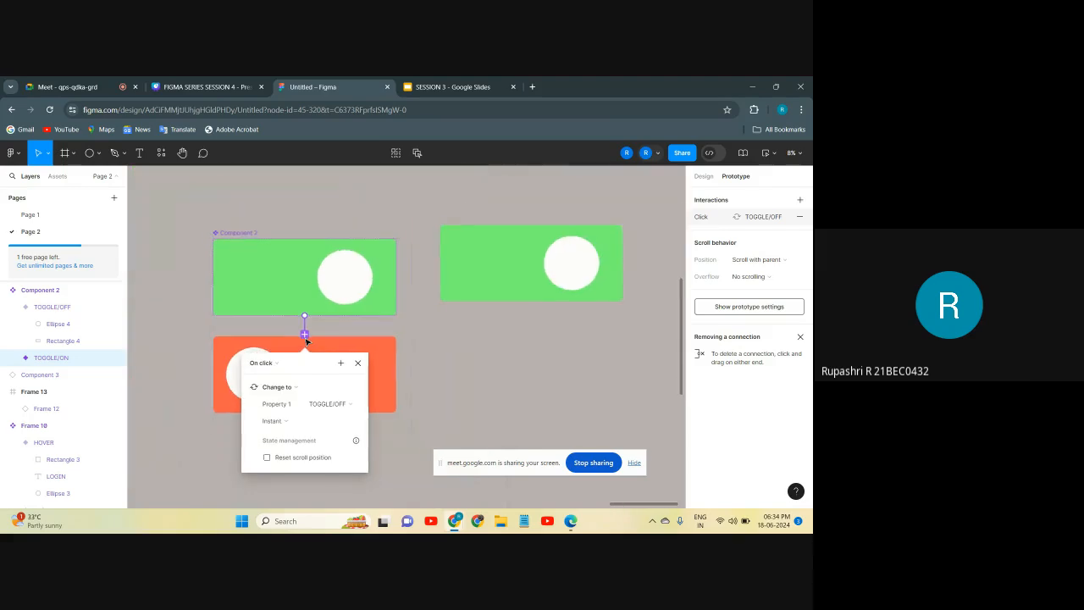
left_click(264, 363)
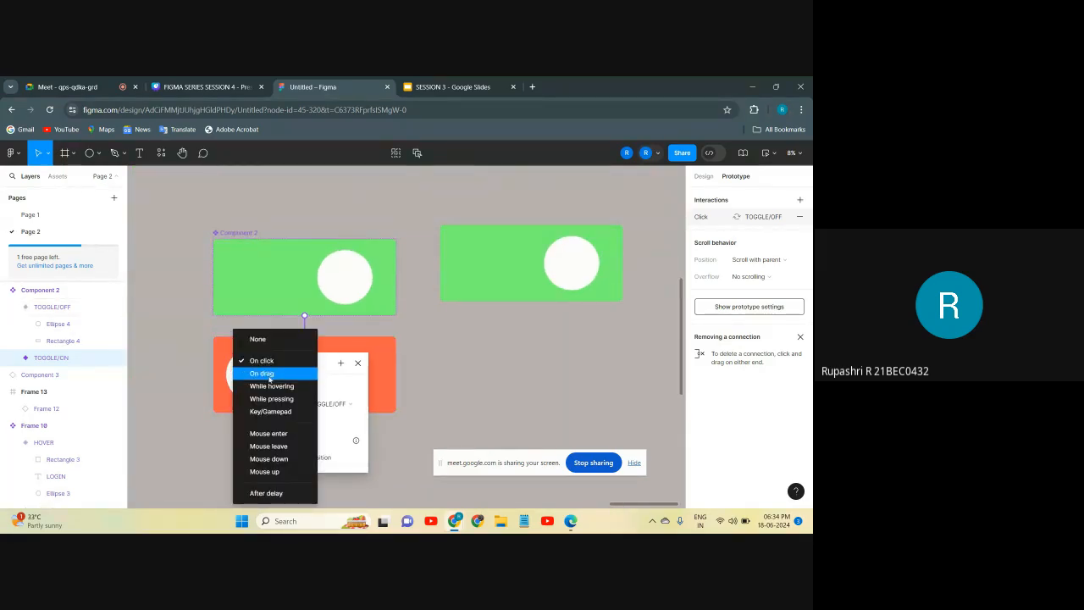
left_click(275, 362)
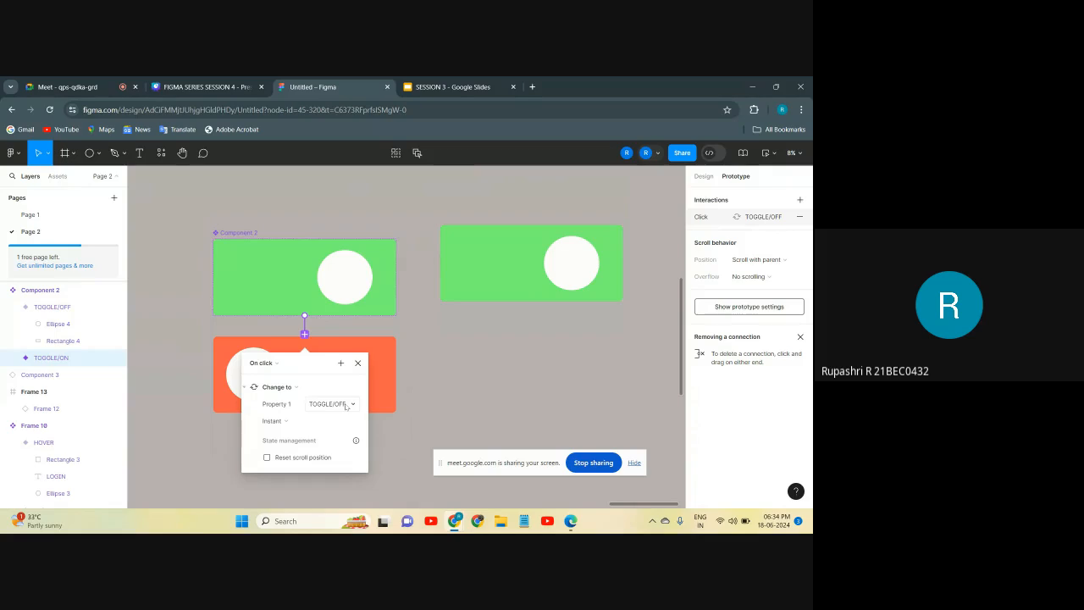
Step: Set the TOGGLE/ON interaction's animation to Smart animate and close its settings
scroll(285, 423, "up", 2)
left_click(290, 396)
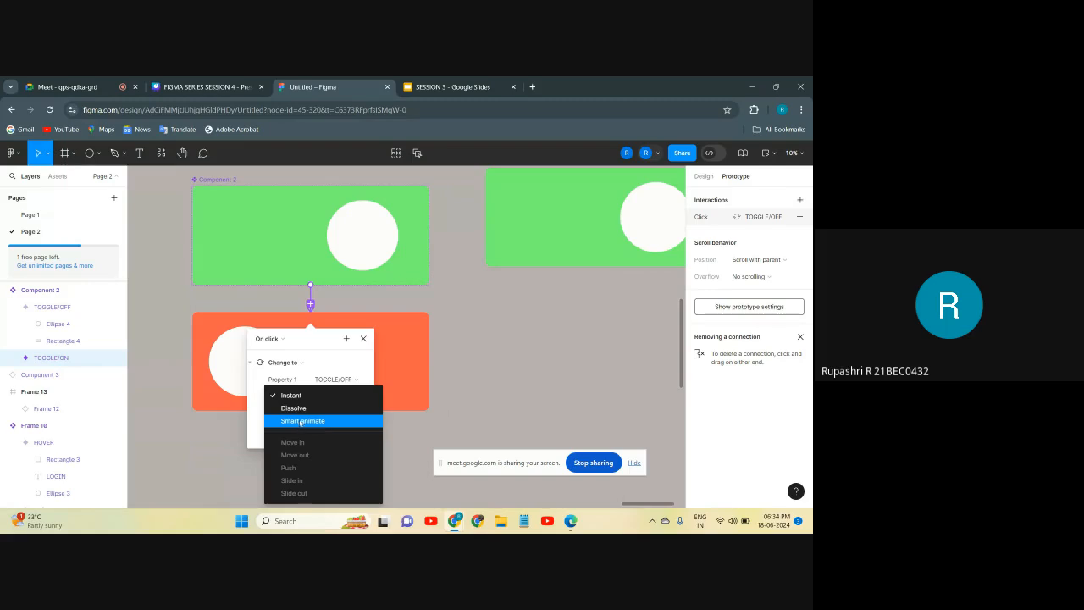
left_click(299, 423)
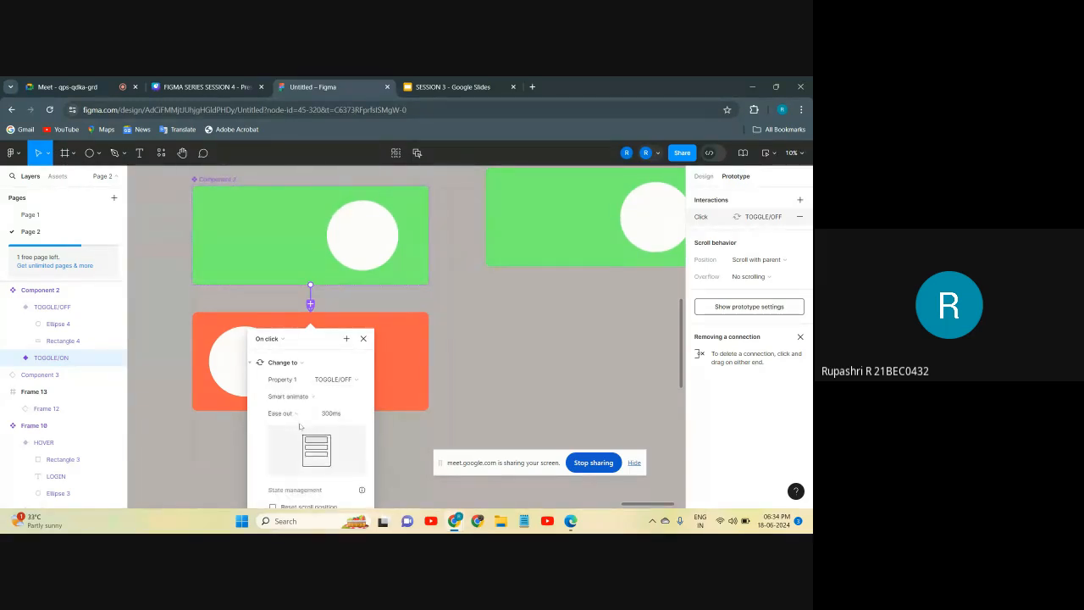
scroll(300, 426, "down", 2)
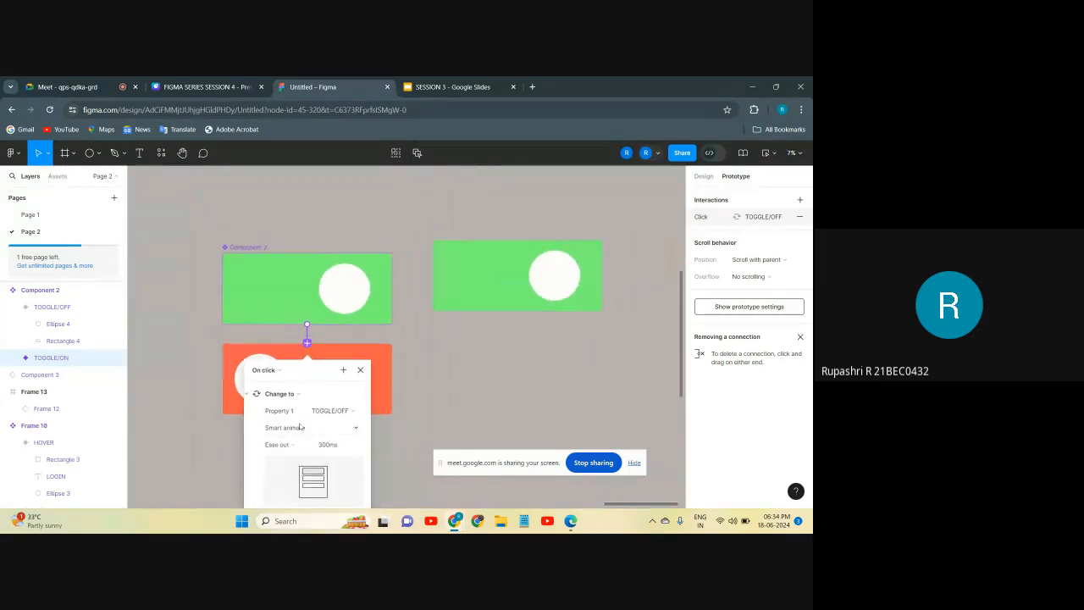
left_click(360, 357)
Step: Connect the TOGGLE/OFF variant back to TOGGLE/ON with an on-click Change to interaction using Smart animate
scroll(327, 355, "up", 2)
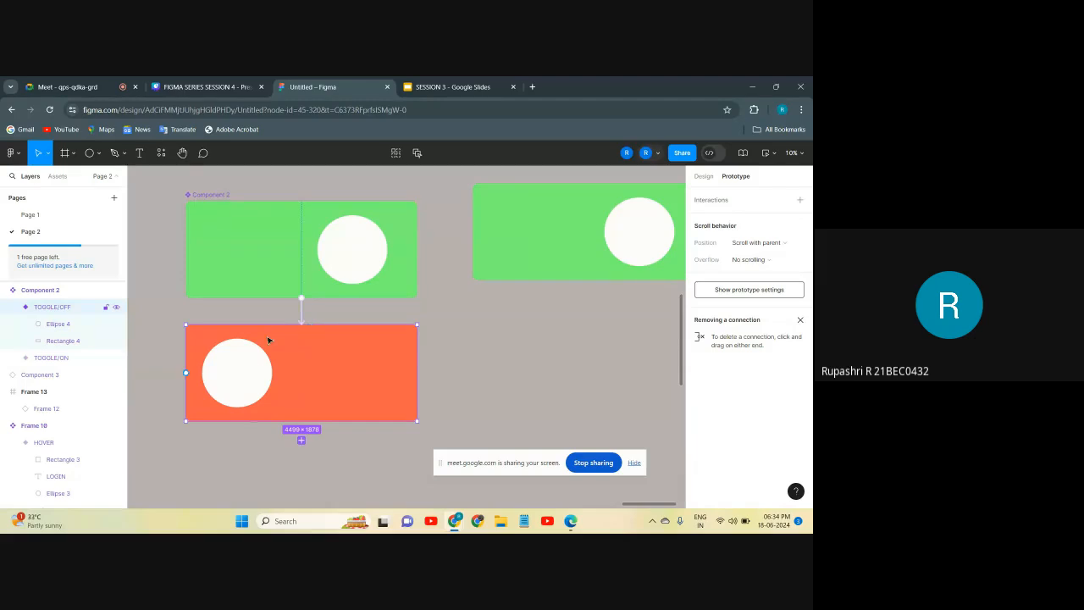
scroll(280, 328, "up", 3)
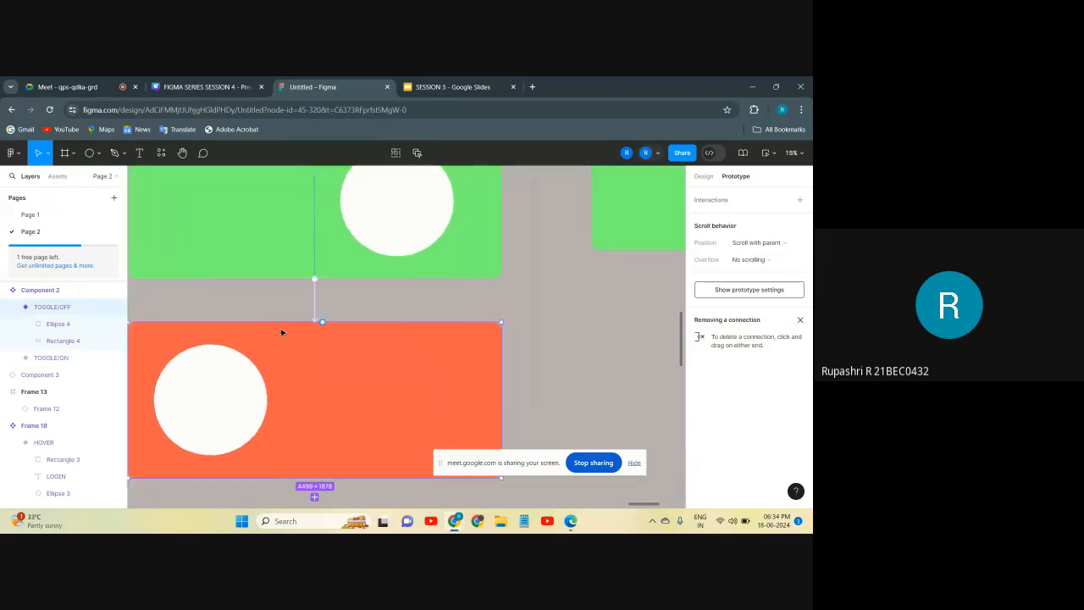
left_click_drag(324, 318, 314, 280)
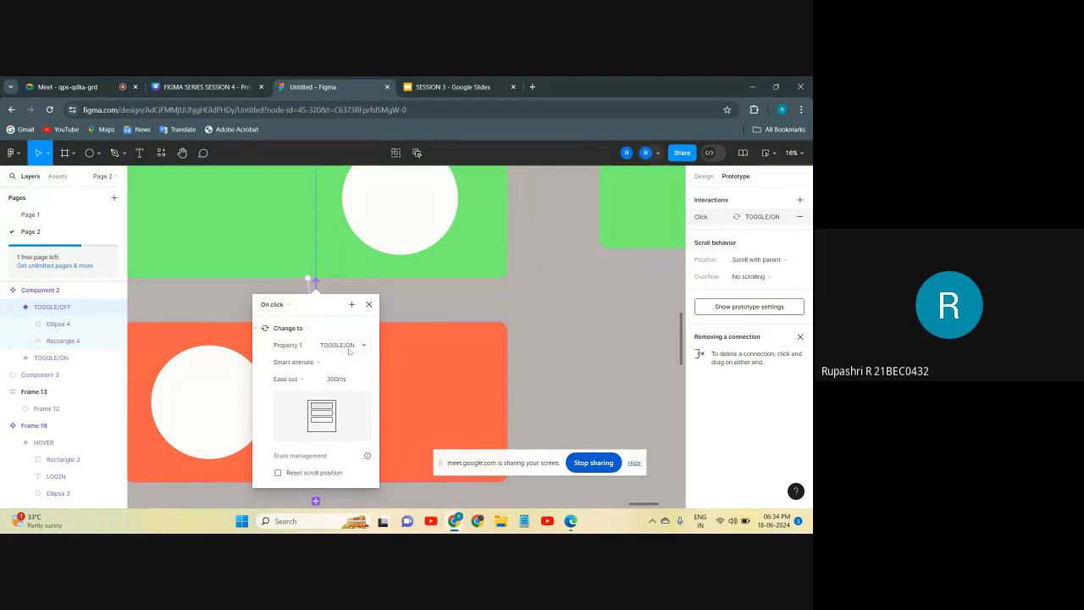
left_click(368, 304)
scroll(365, 309, "down", 3)
scroll(365, 310, "down", 2)
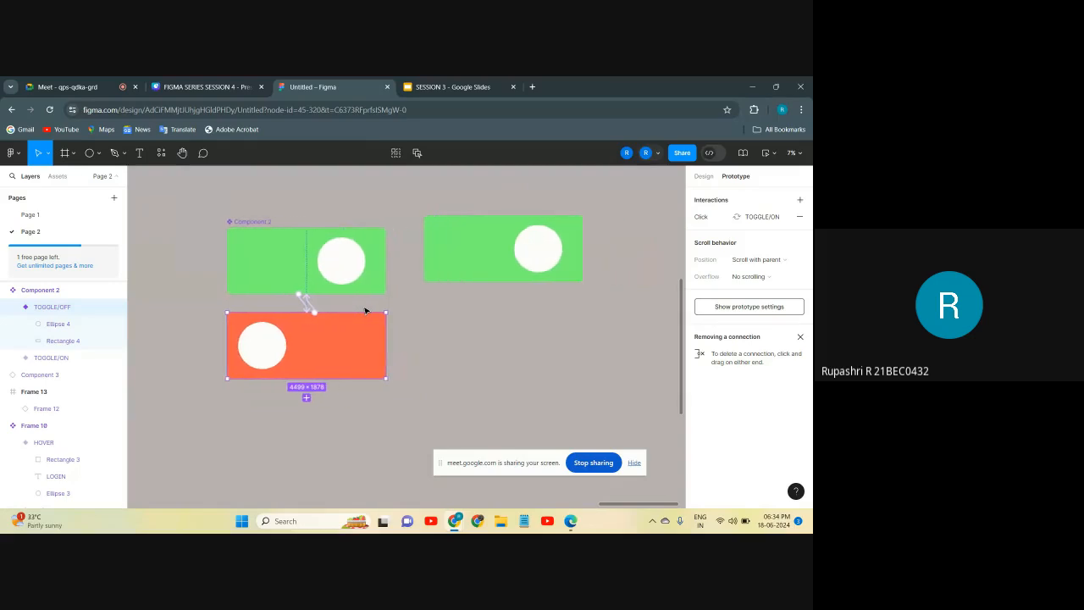
Step: Draw a new frame beside the toggle components and move the green toggle instance into its center
left_click(61, 154)
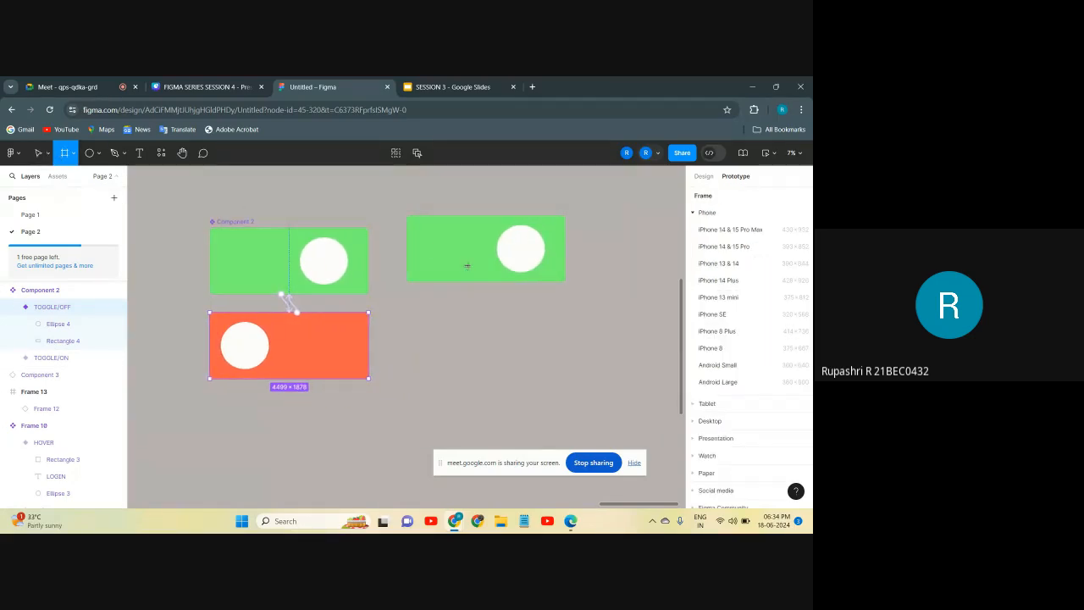
scroll(351, 301, "down", 4)
left_click_drag(406, 212, 498, 292)
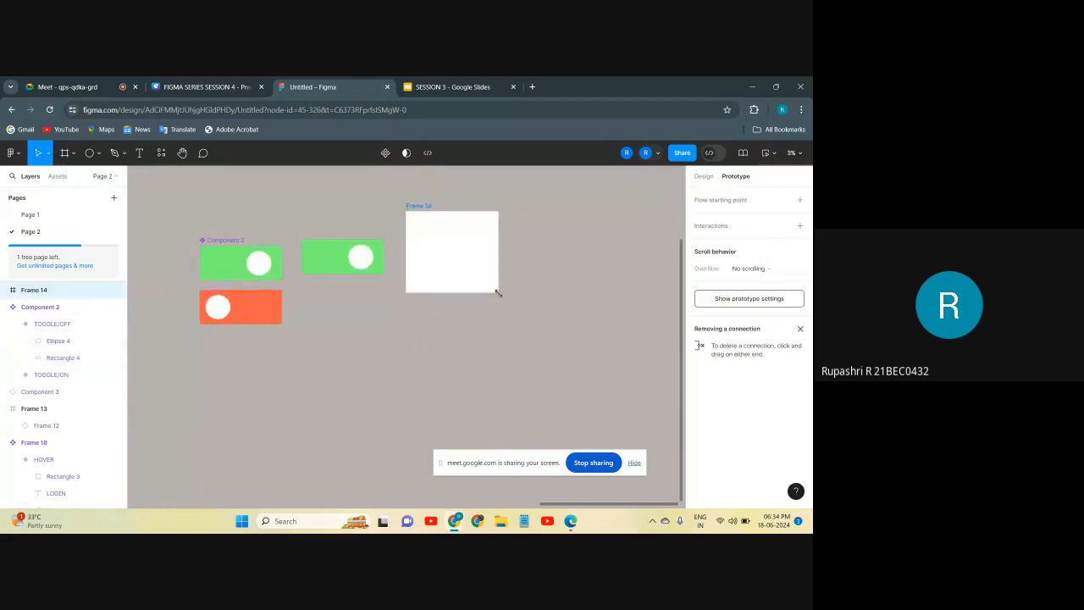
left_click_drag(361, 261, 462, 255)
scroll(462, 257, "up", 2)
scroll(463, 256, "up", 1)
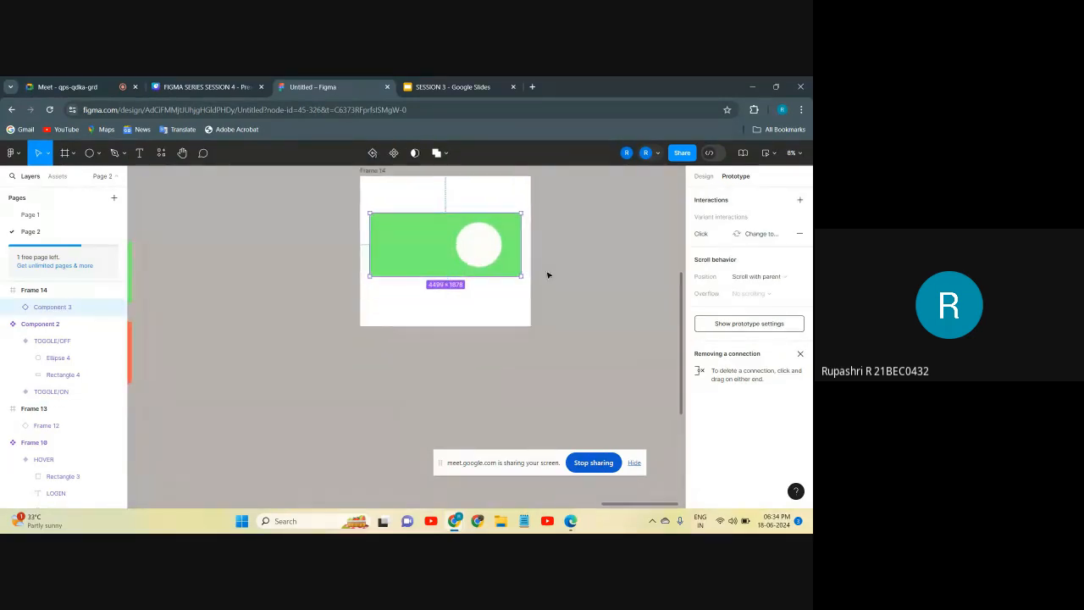
Step: Preview the frame containing the green toggle and open its prototype in a separate browser tab
left_click(542, 272)
left_click(387, 172)
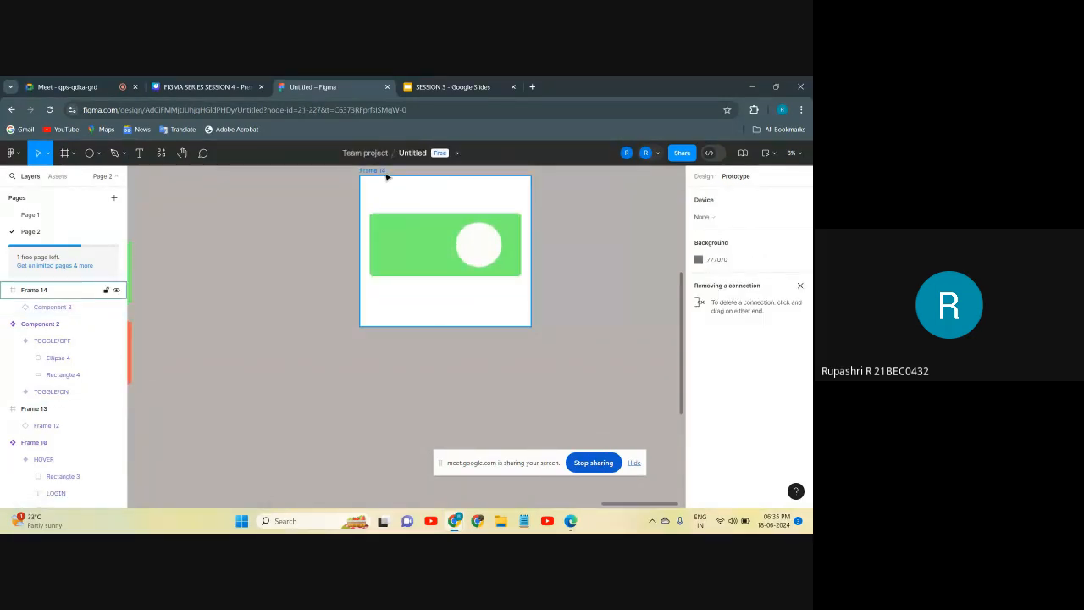
left_click(768, 154)
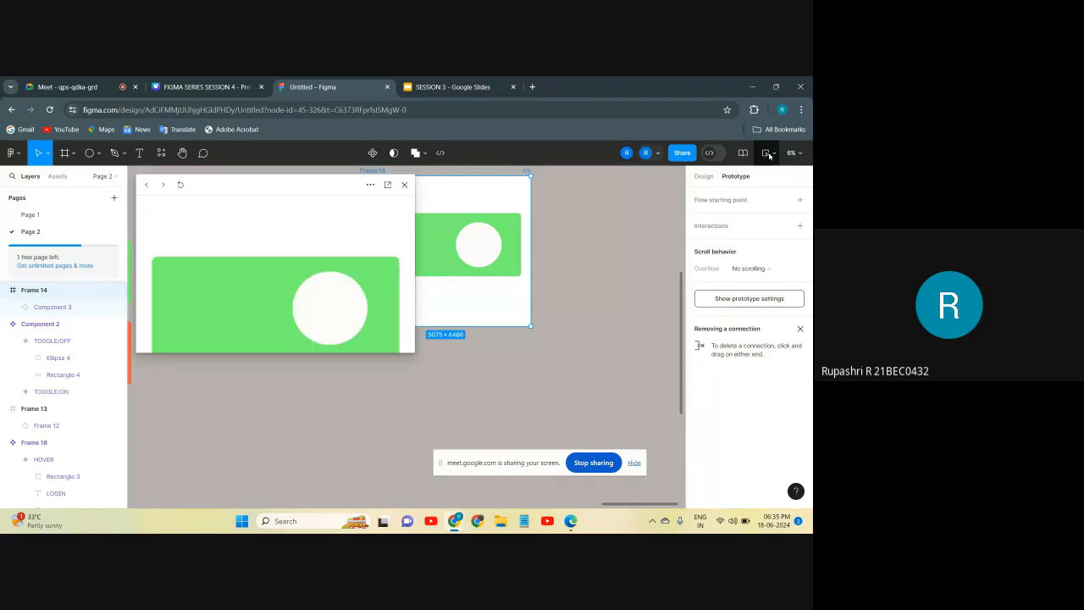
left_click(389, 185)
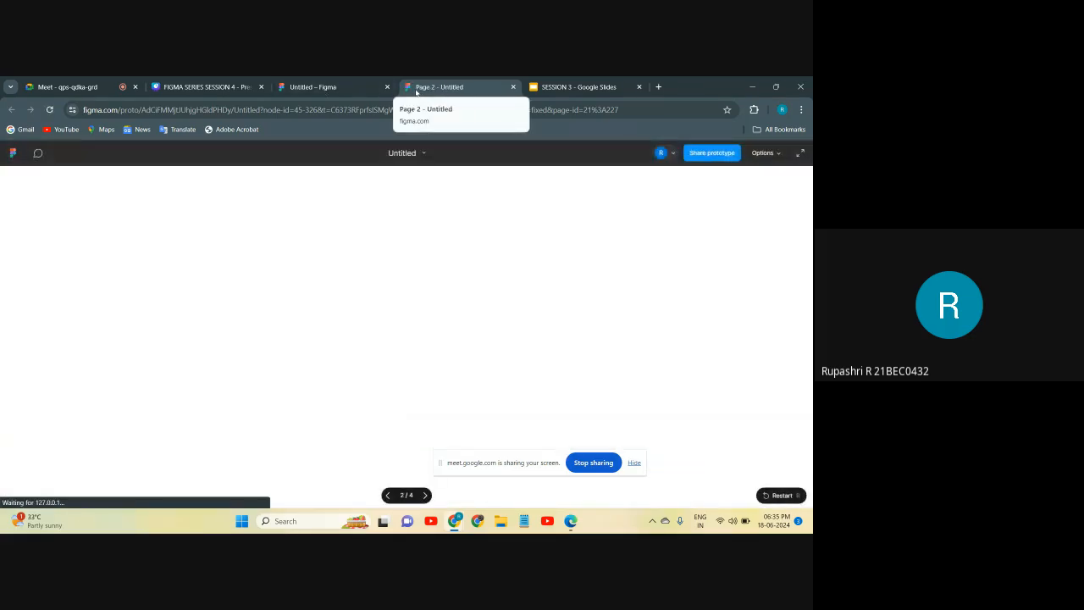
left_click(345, 90)
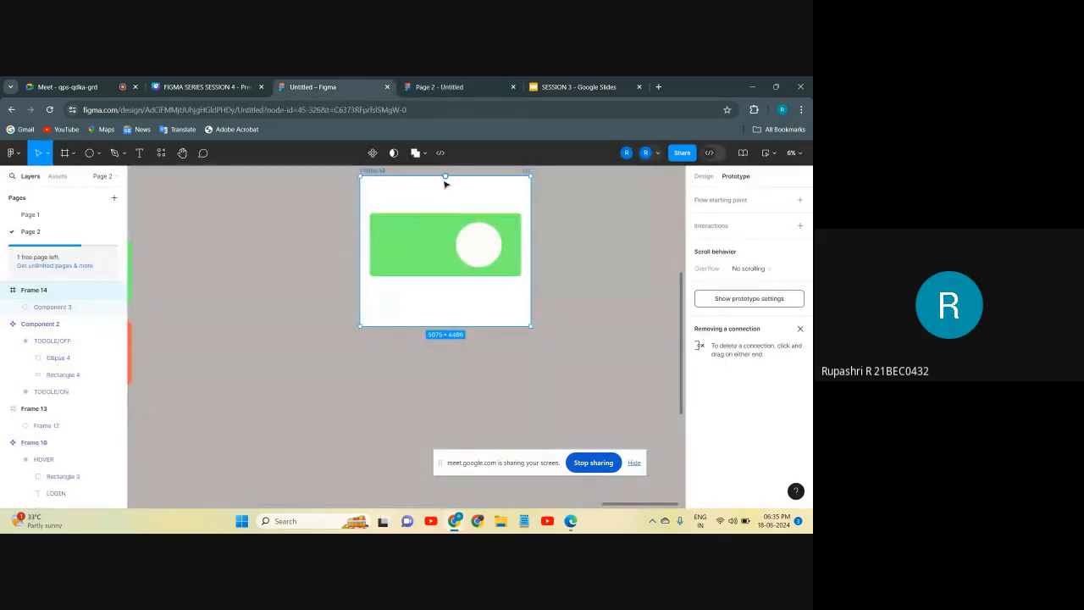
left_click(441, 88)
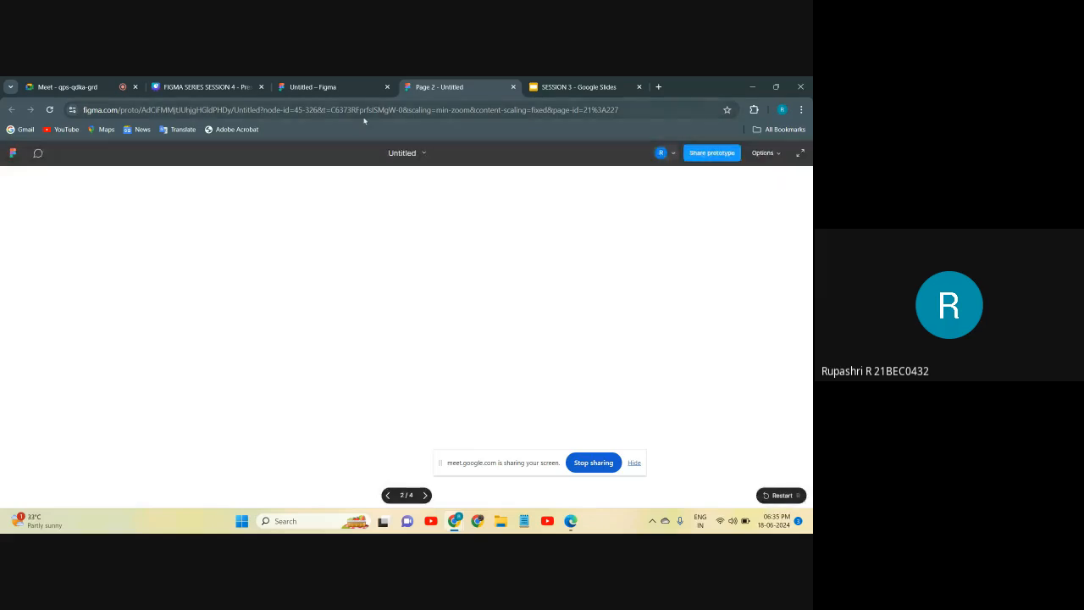
Step: Advance the prototype to its fourth screen and test the rounded toggle by switching it off, on and off again
left_click(425, 496)
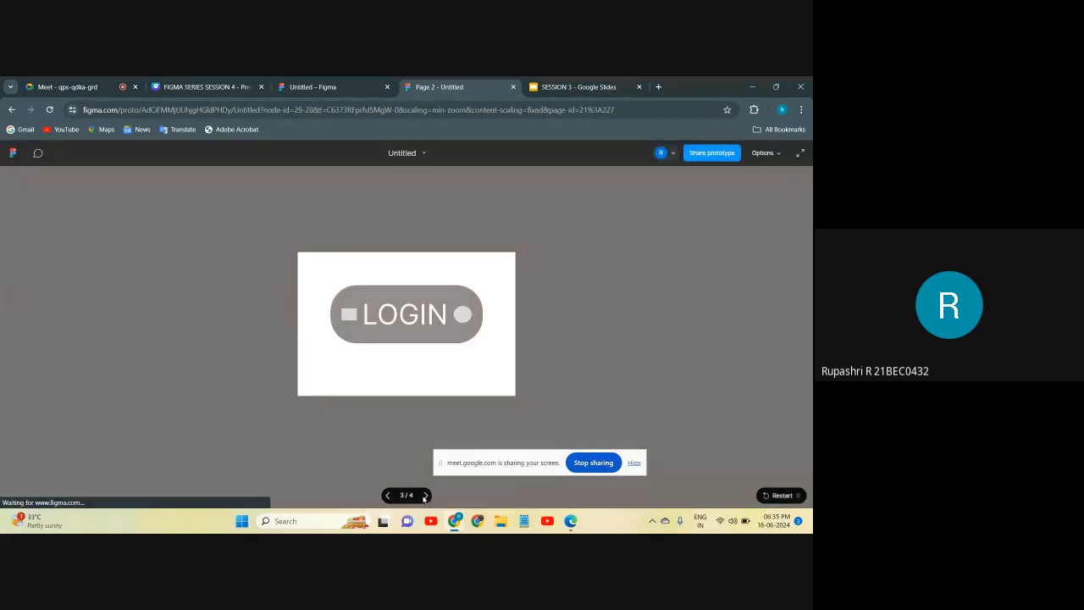
left_click(426, 495)
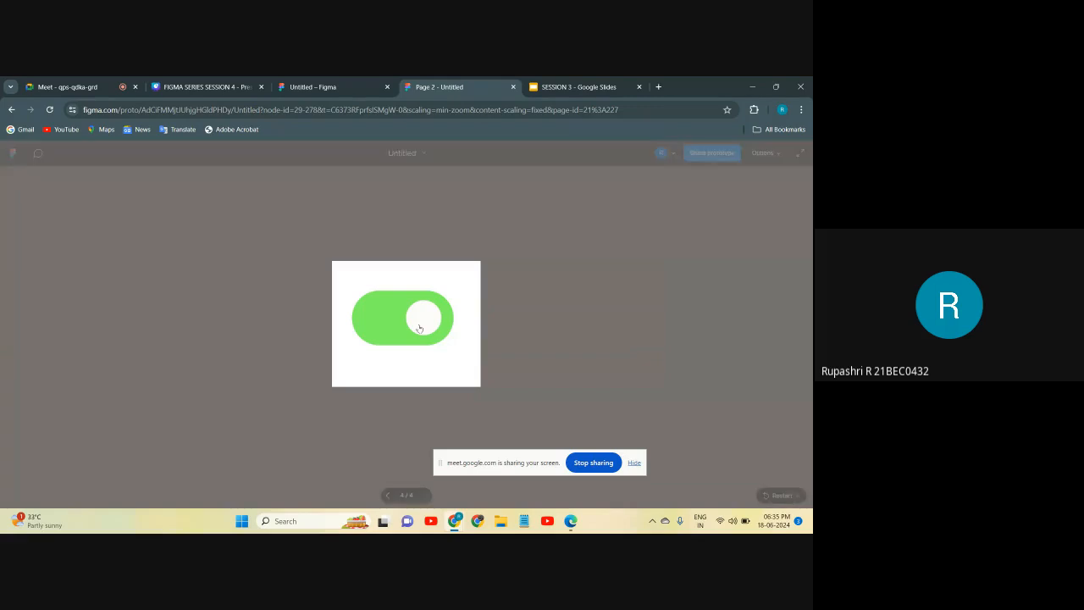
left_click(419, 328)
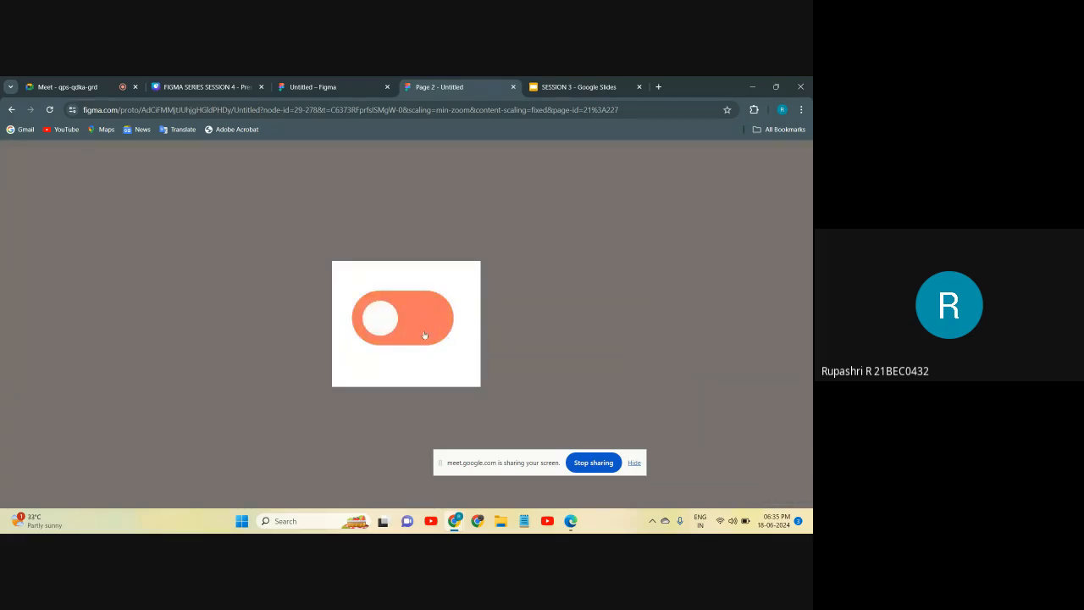
left_click(375, 321)
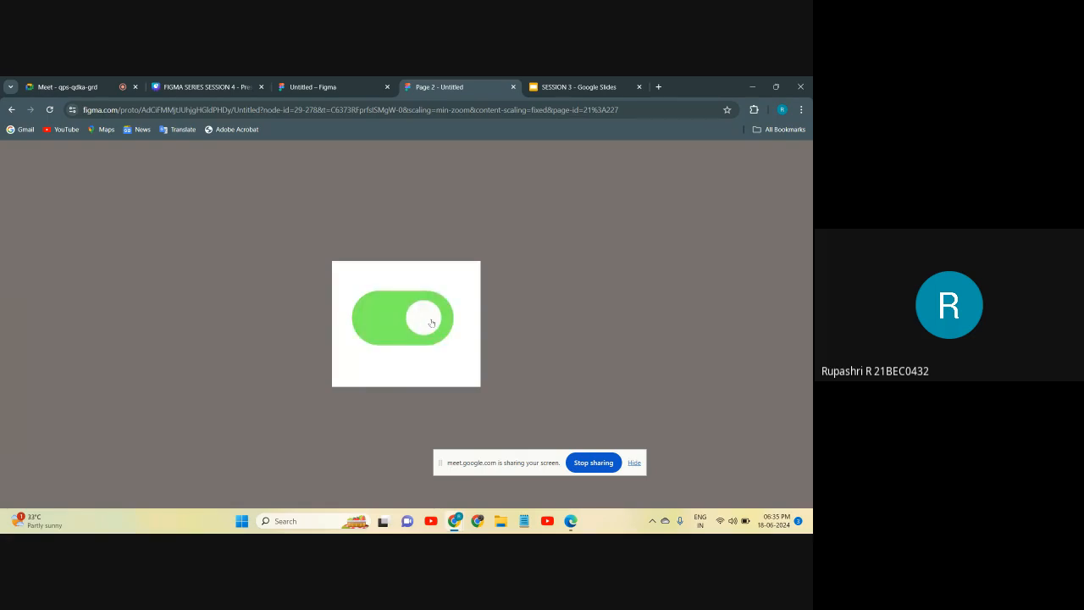
left_click(430, 323)
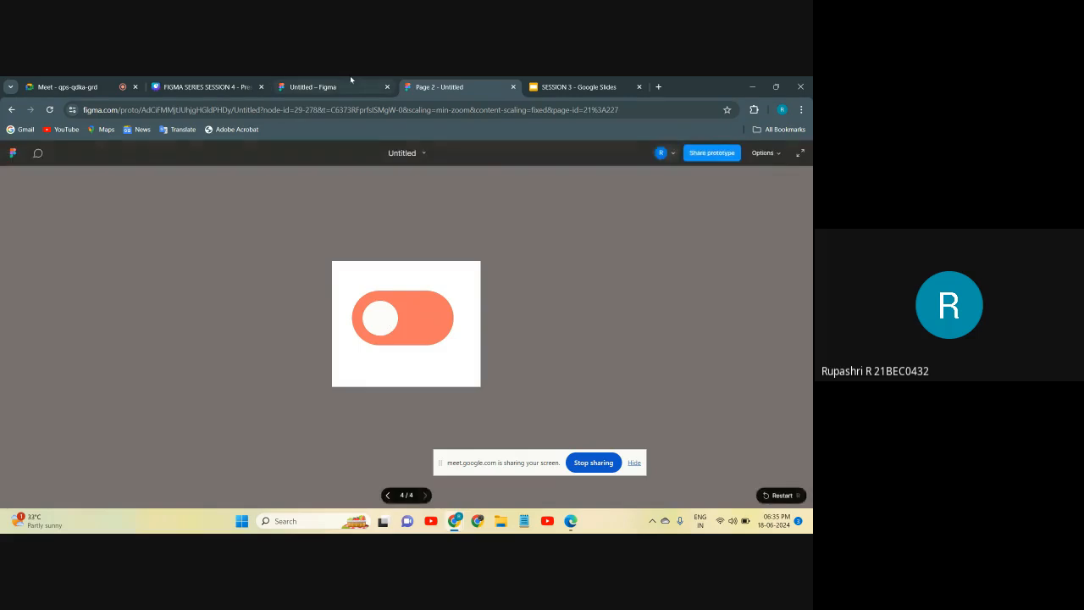
Step: Return to the design file and change the TOGGLE/OFF variant's on-click animation to Instant
left_click(350, 85)
scroll(437, 269, "down", 1)
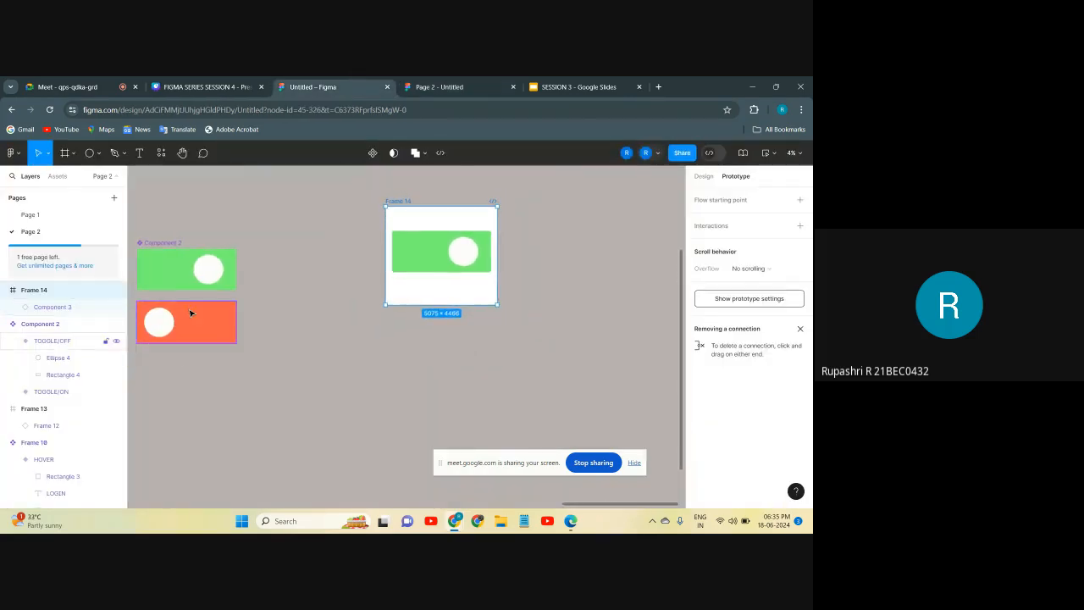
scroll(190, 313, "up", 2)
scroll(190, 313, "left", 2)
scroll(191, 313, "up", 2)
left_click_drag(356, 254, 389, 292)
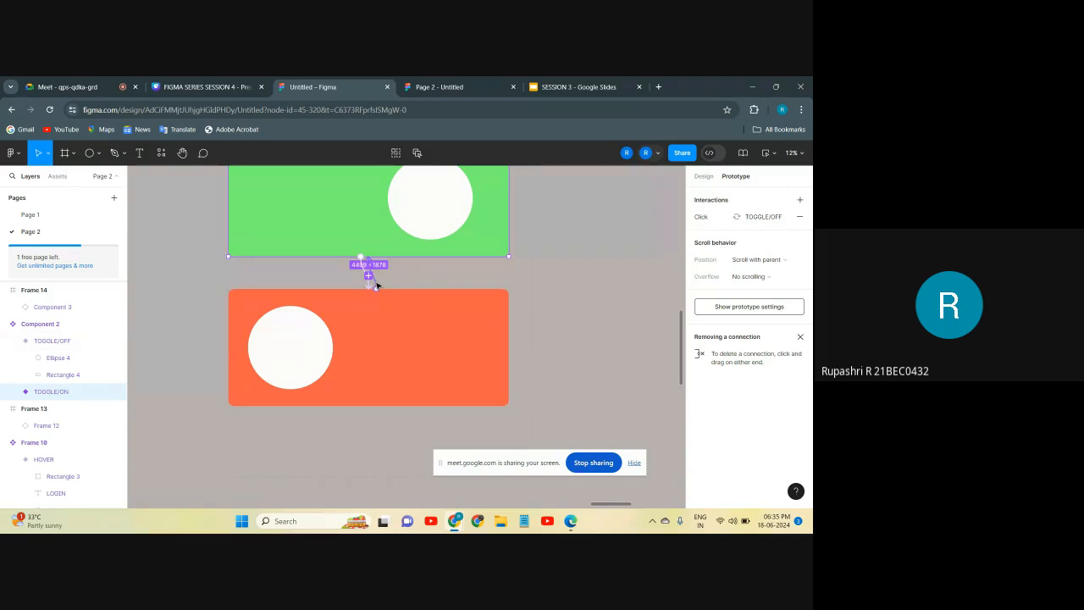
left_click(376, 286)
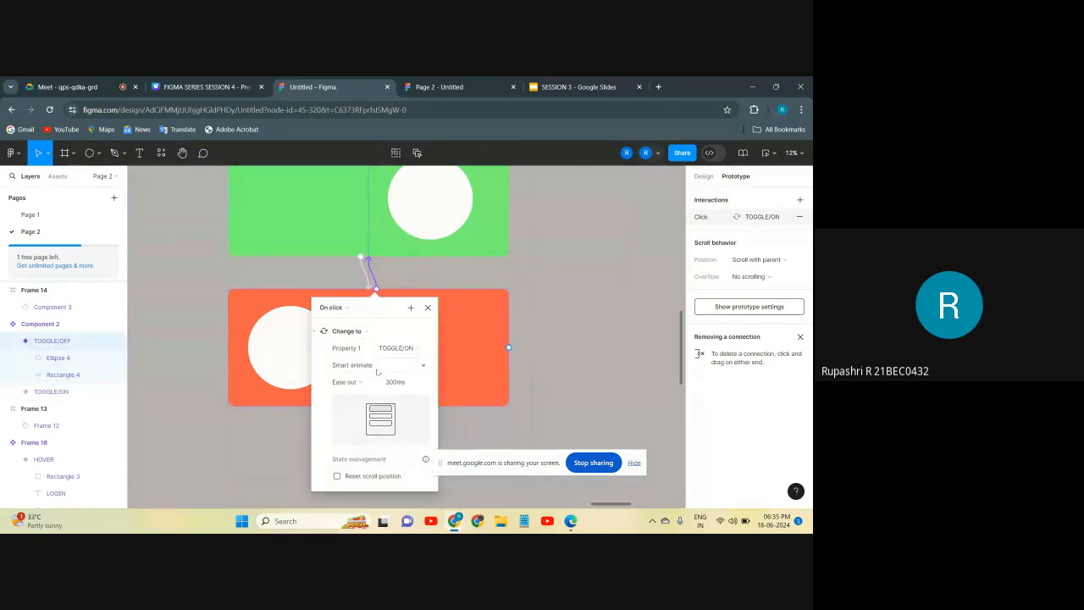
left_click(377, 365)
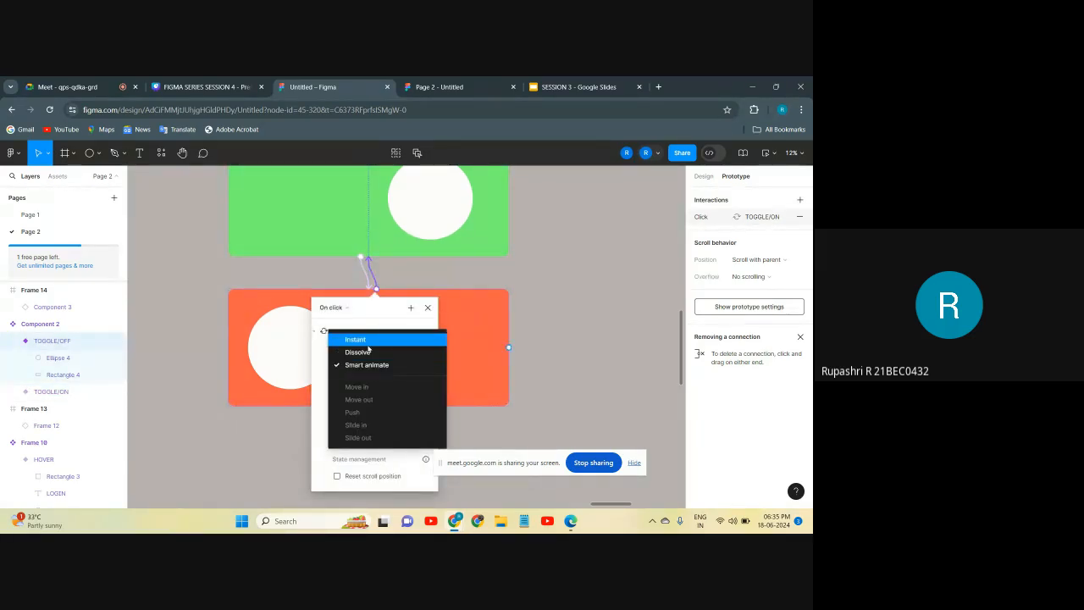
left_click(357, 339)
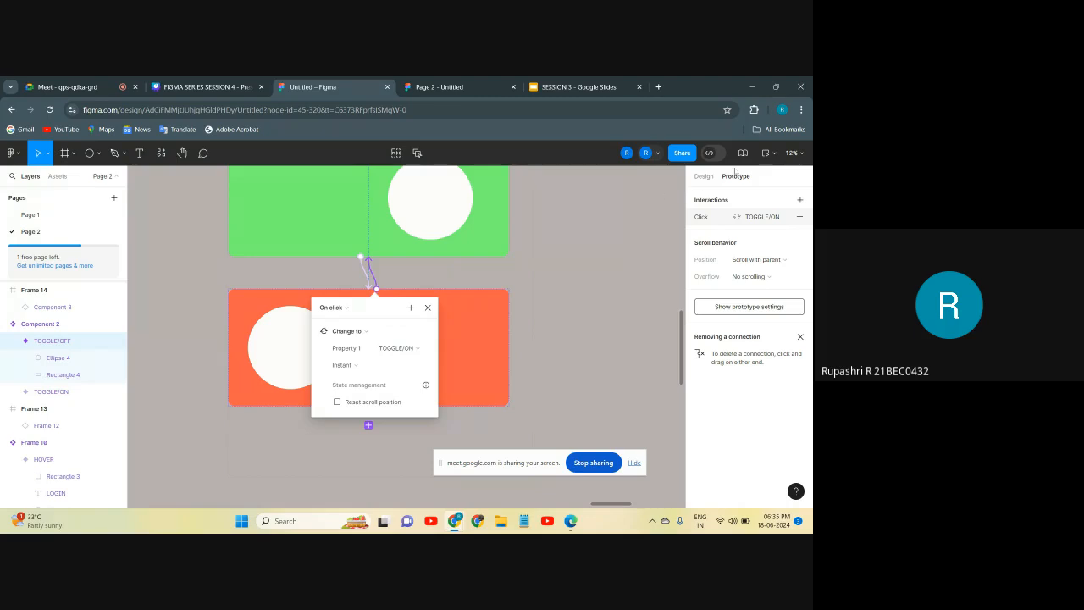
Step: Preview Frame 14 inline, switch its toggle off and on twice to compare the transitions, and close the preview
left_click(766, 153)
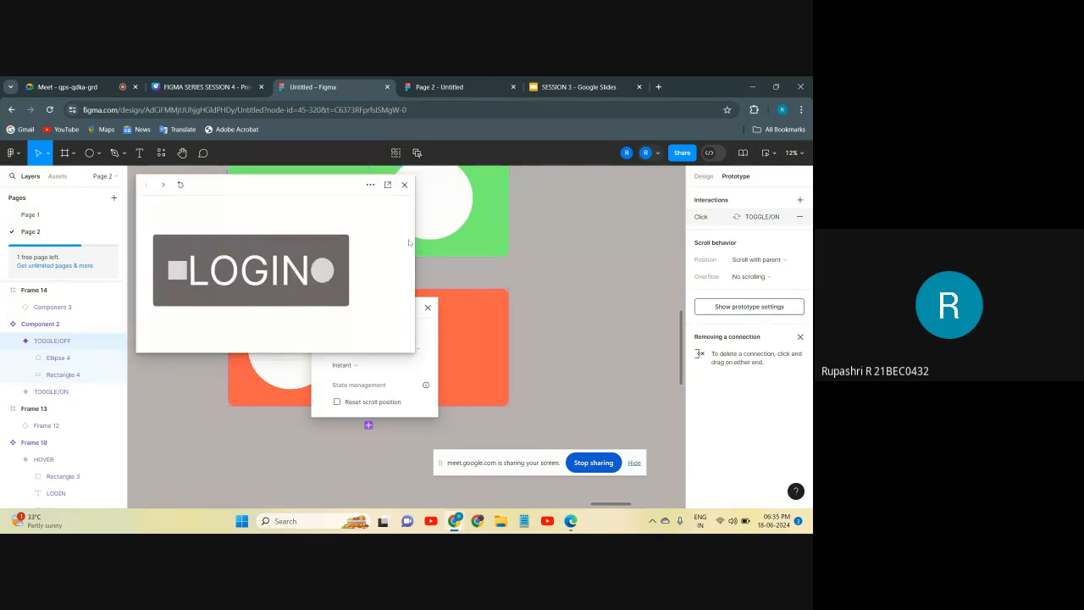
left_click(404, 184)
scroll(402, 188, "down", 5)
left_click(593, 200)
left_click(766, 153)
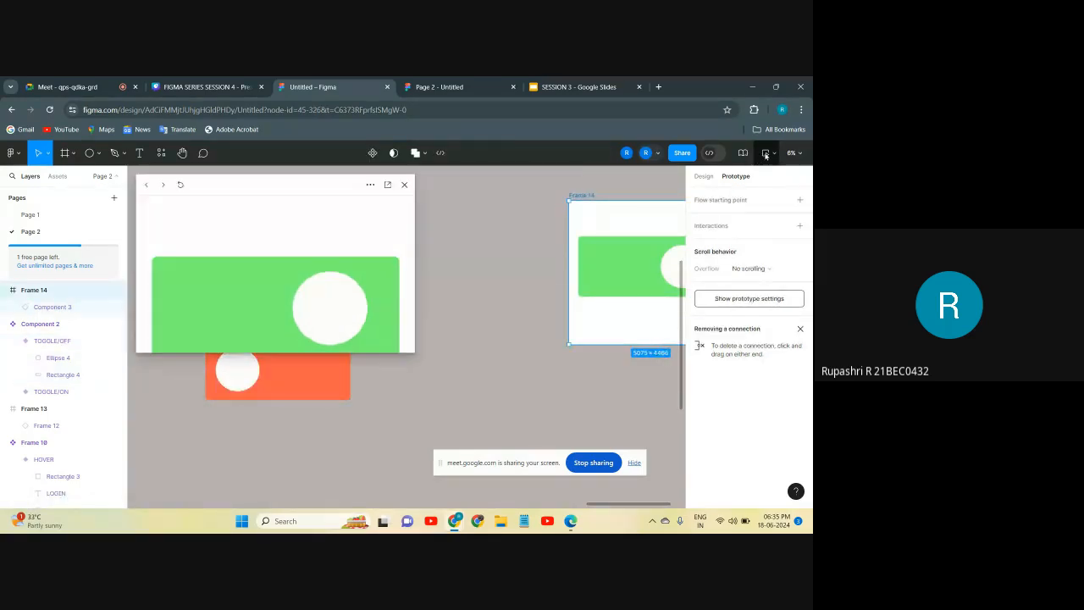
left_click(330, 303)
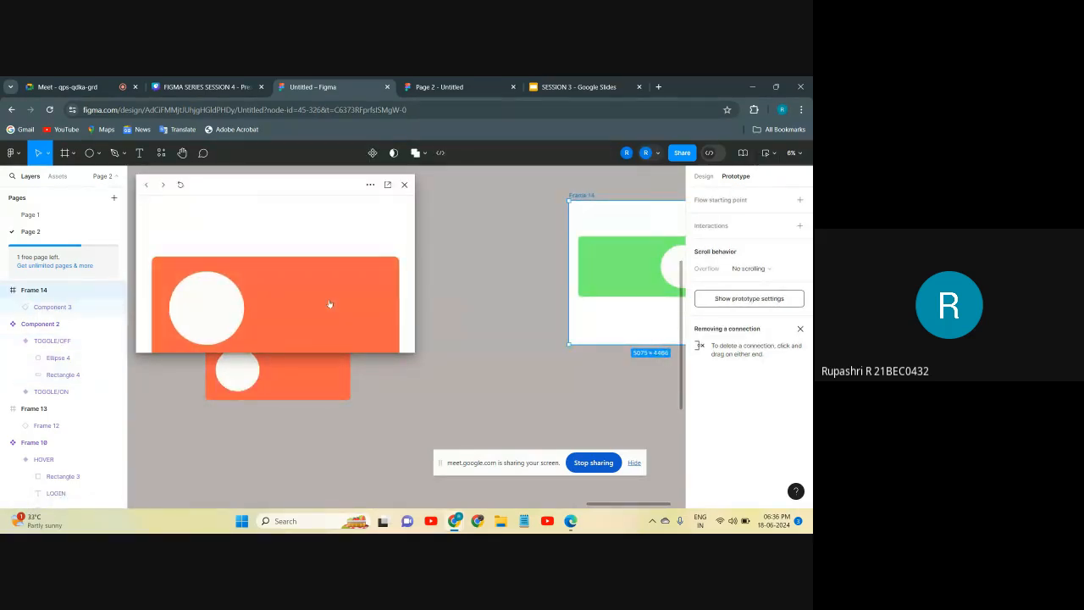
left_click(219, 319)
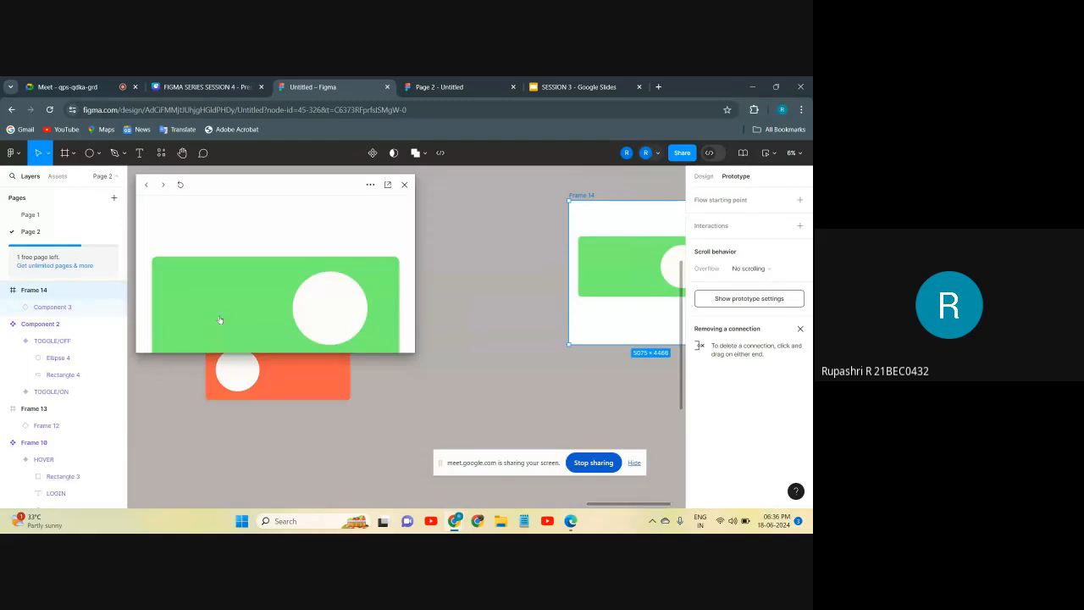
left_click(349, 313)
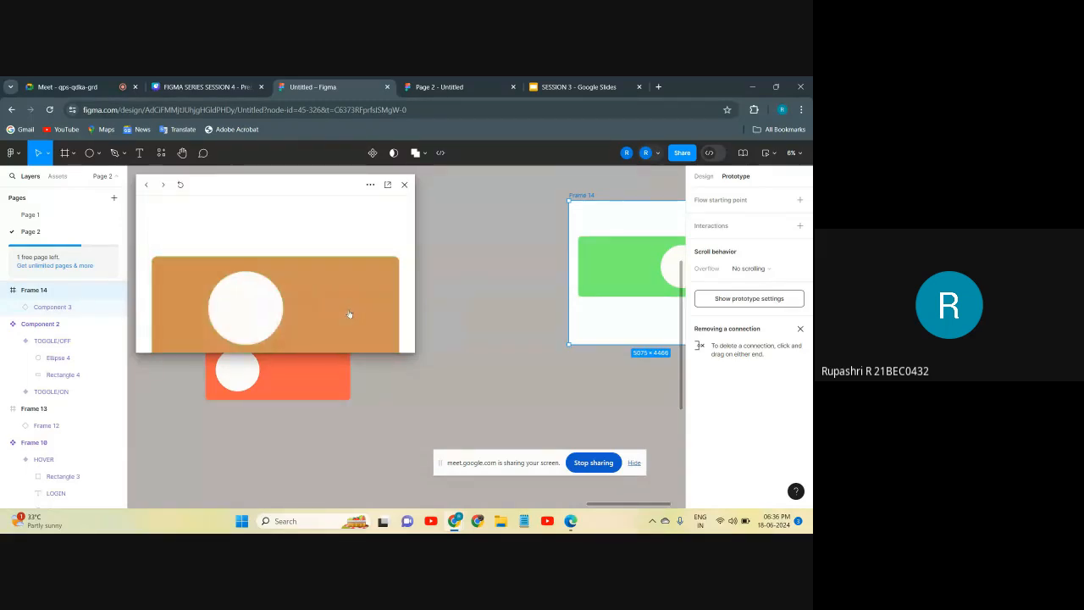
left_click(213, 311)
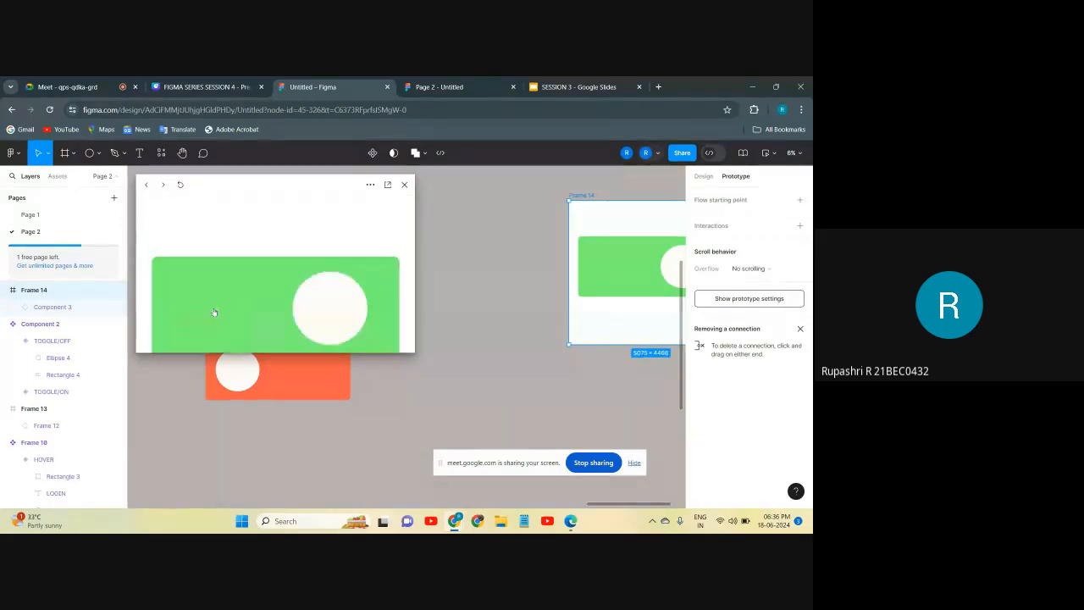
left_click(405, 185)
Step: Change the TOGGLE/ON variant's on-click animation to Dissolve and close the interaction settings
left_click(307, 318)
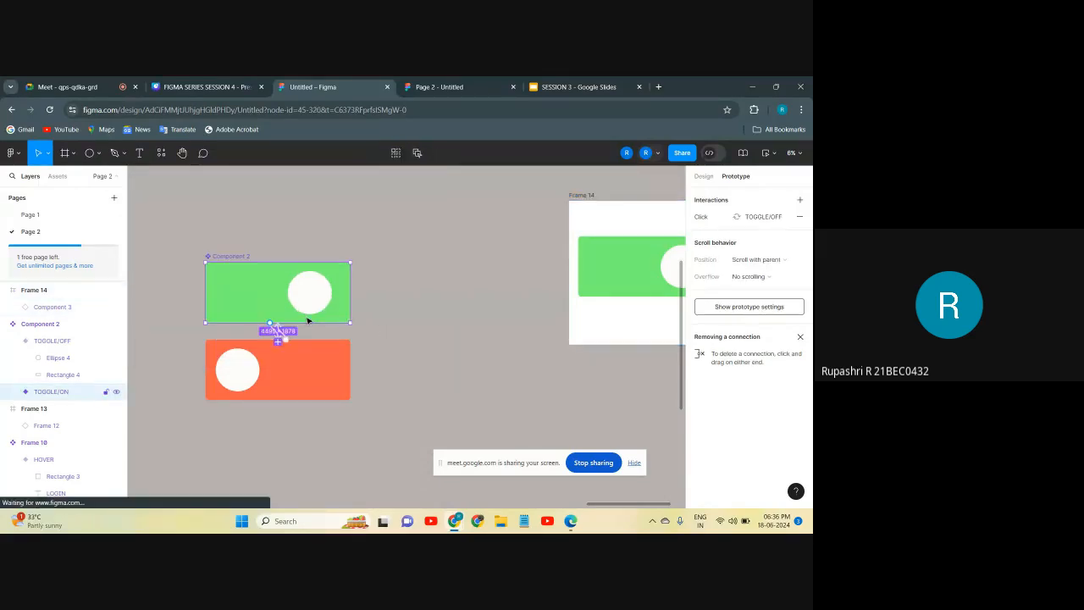
scroll(283, 329, "up", 3)
scroll(283, 332, "up", 1)
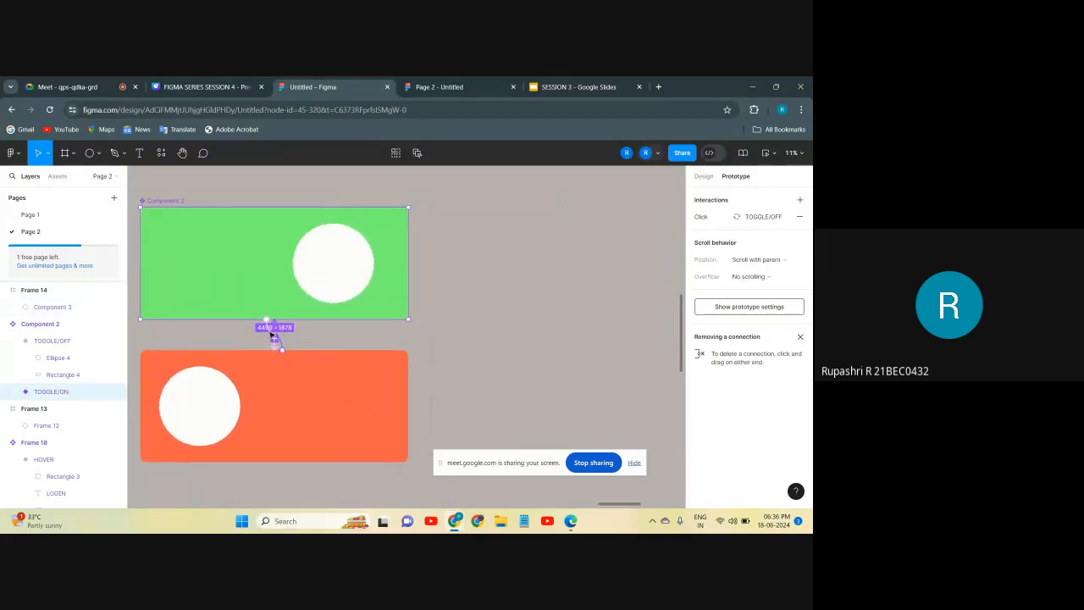
left_click(271, 333)
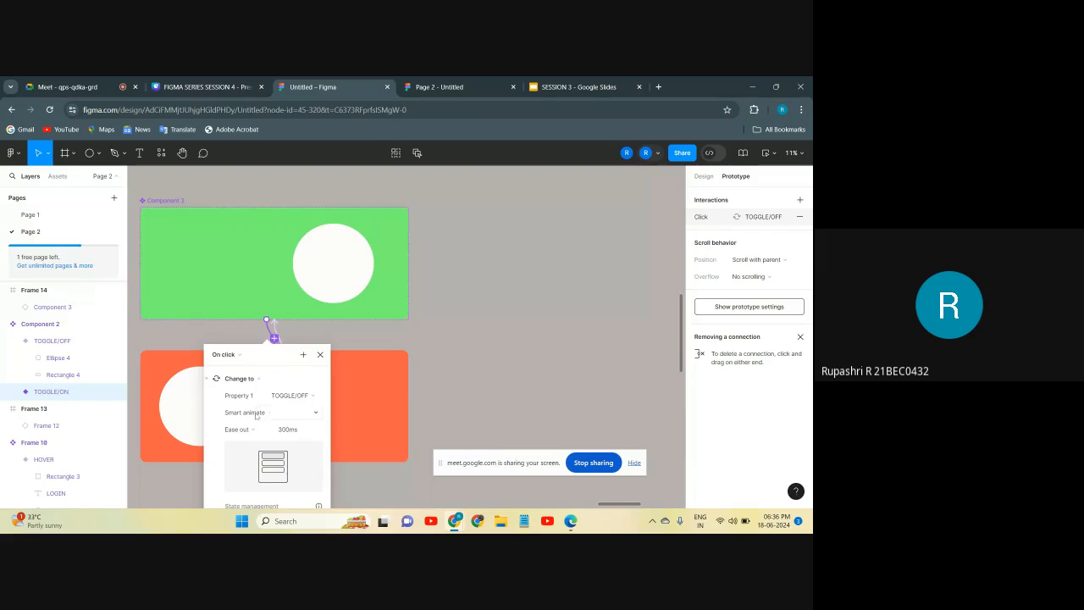
left_click(256, 413)
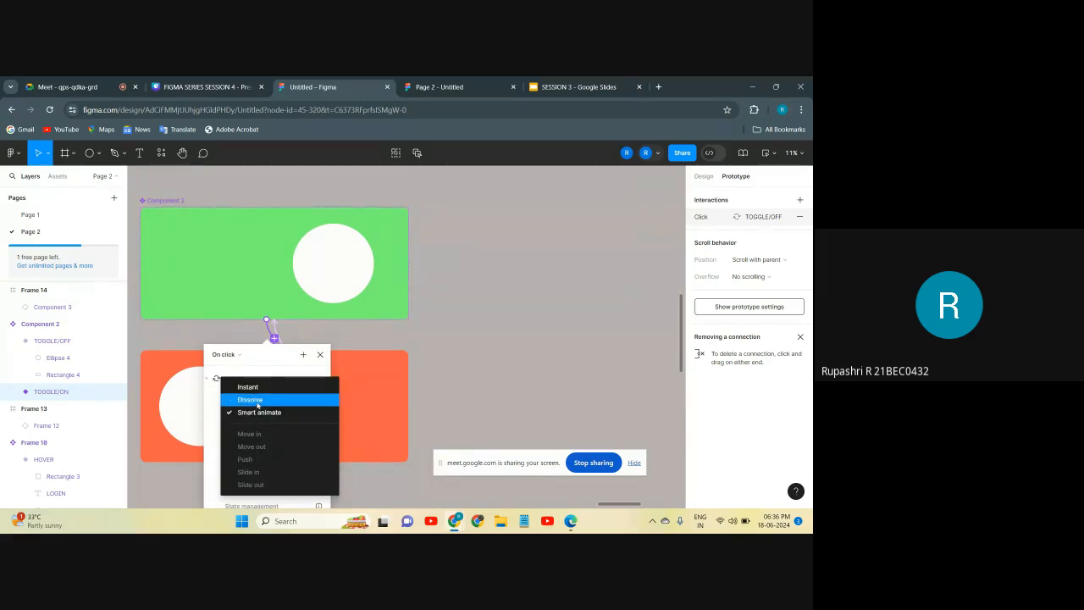
left_click(251, 400)
left_click(474, 295)
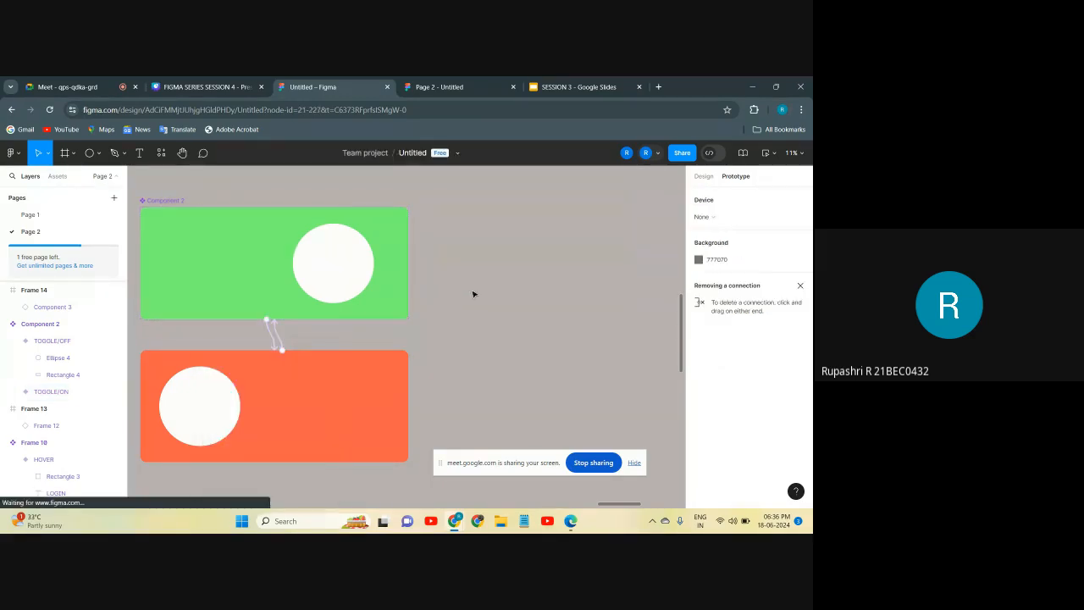
Step: Preview Frame 14 again to test the Dissolve transition by switching the toggle off and on, then close the preview
scroll(473, 294, "down", 3)
scroll(473, 294, "right", 4)
left_click(503, 230)
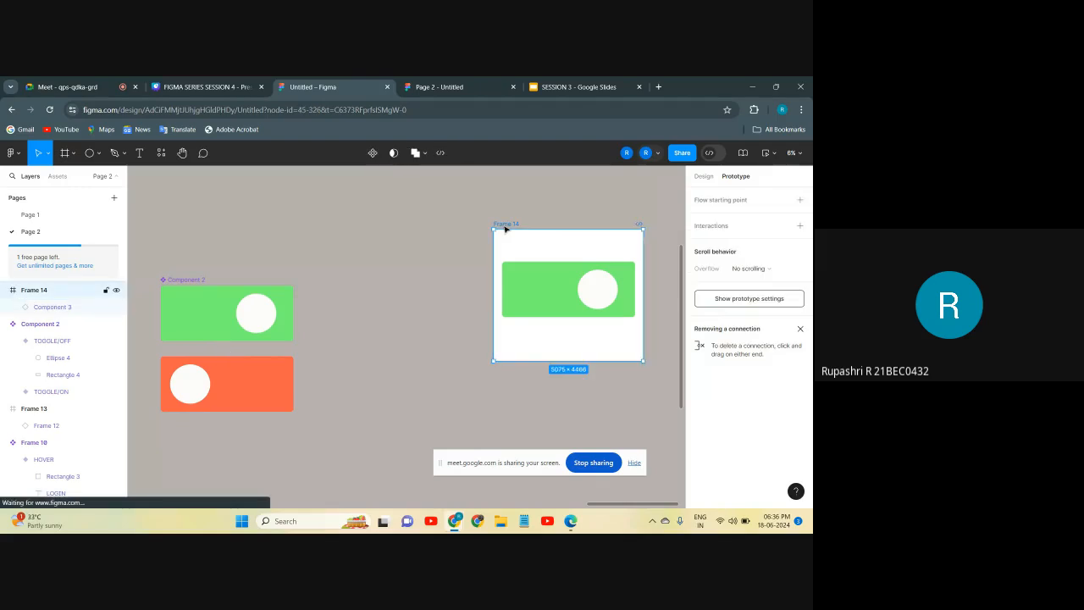
left_click(767, 154)
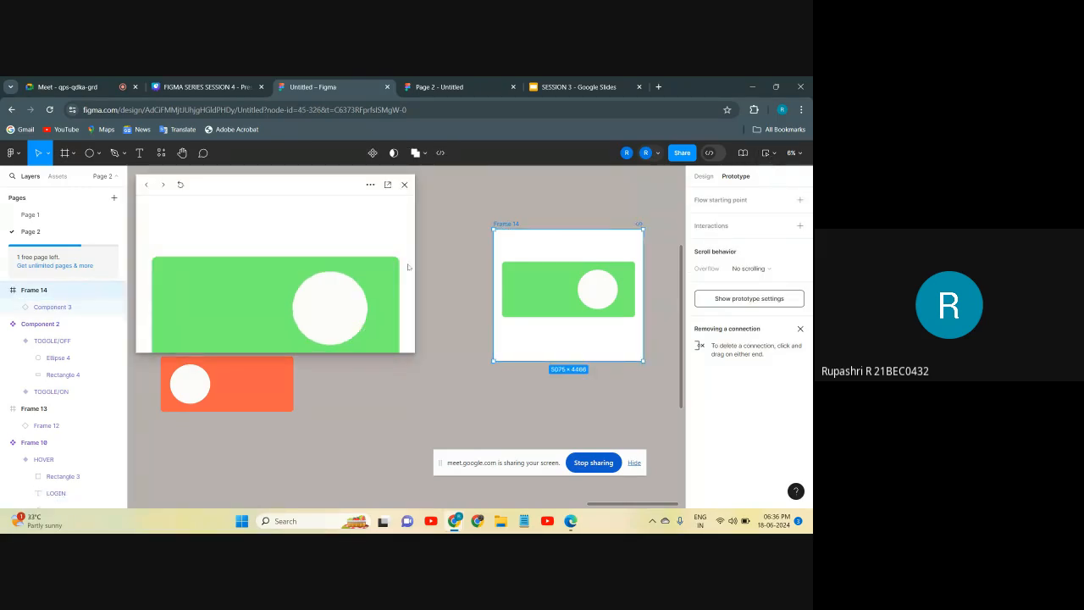
left_click(343, 295)
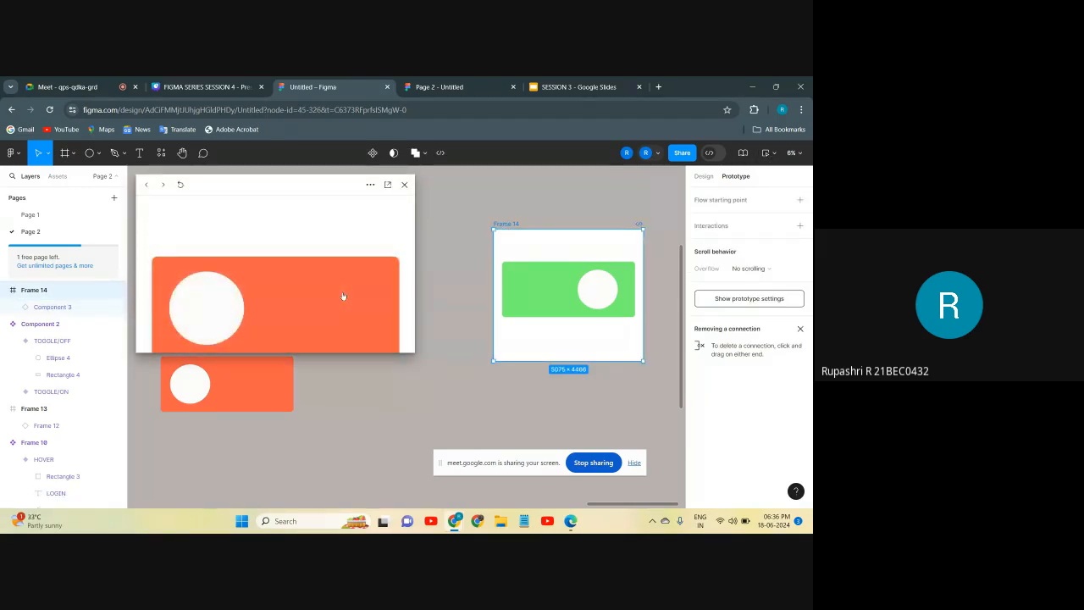
left_click(203, 292)
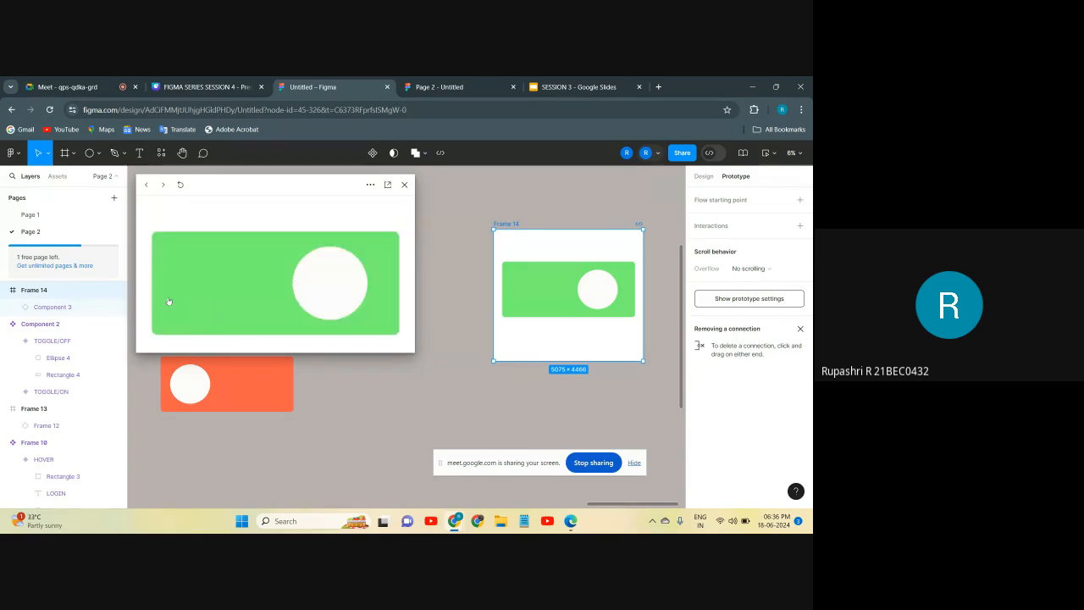
left_click(317, 284)
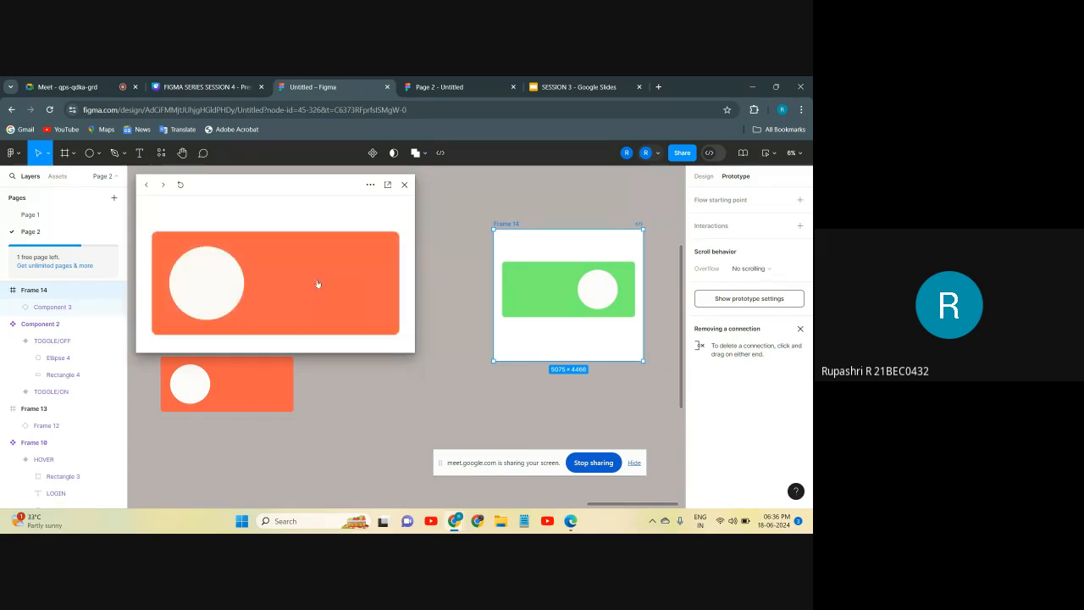
left_click(404, 185)
Step: Find the LOGIN button component on the canvas and examine its grey and black variants with their connection
scroll(406, 317, "left", 2)
scroll(406, 317, "down", 1)
scroll(406, 316, "left", 2)
scroll(406, 317, "down", 1)
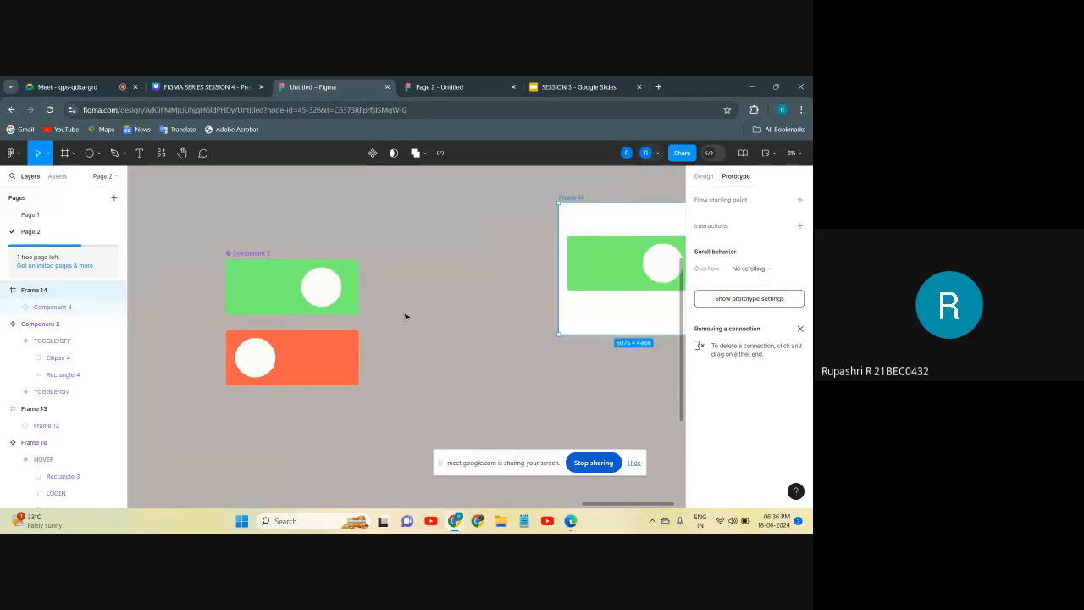
left_click(406, 316)
scroll(406, 317, "down", 5)
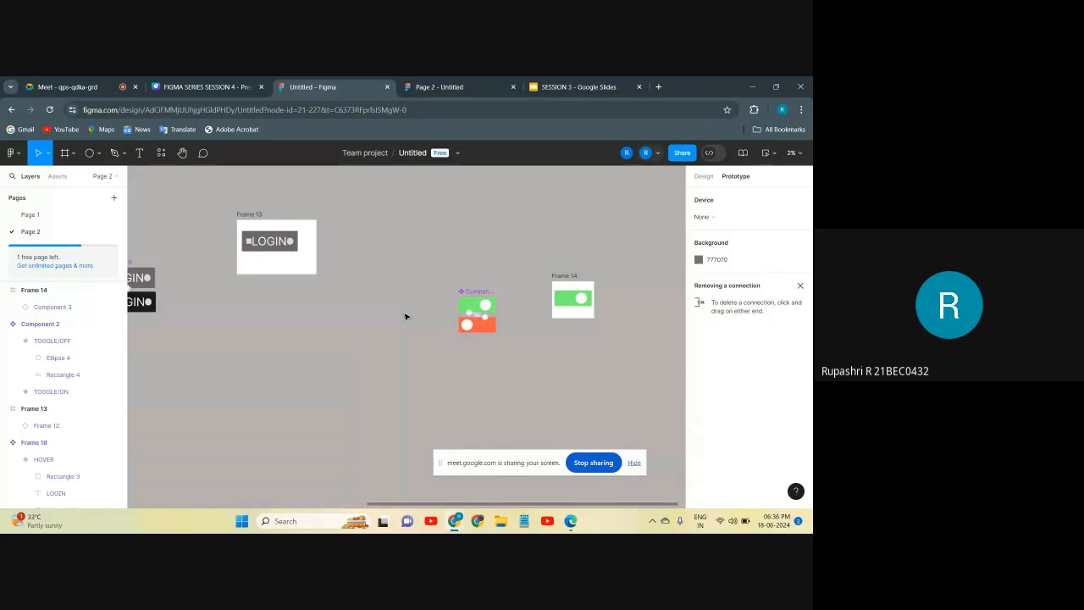
scroll(406, 317, "left", 3)
scroll(406, 246, "up", 3)
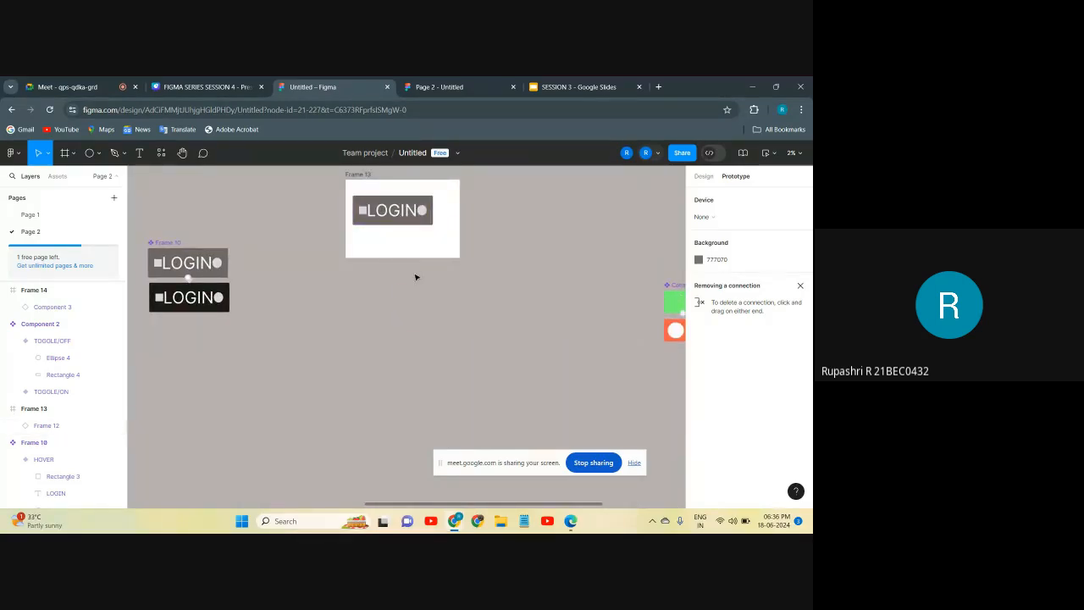
left_click(199, 304)
scroll(189, 277, "up", 6)
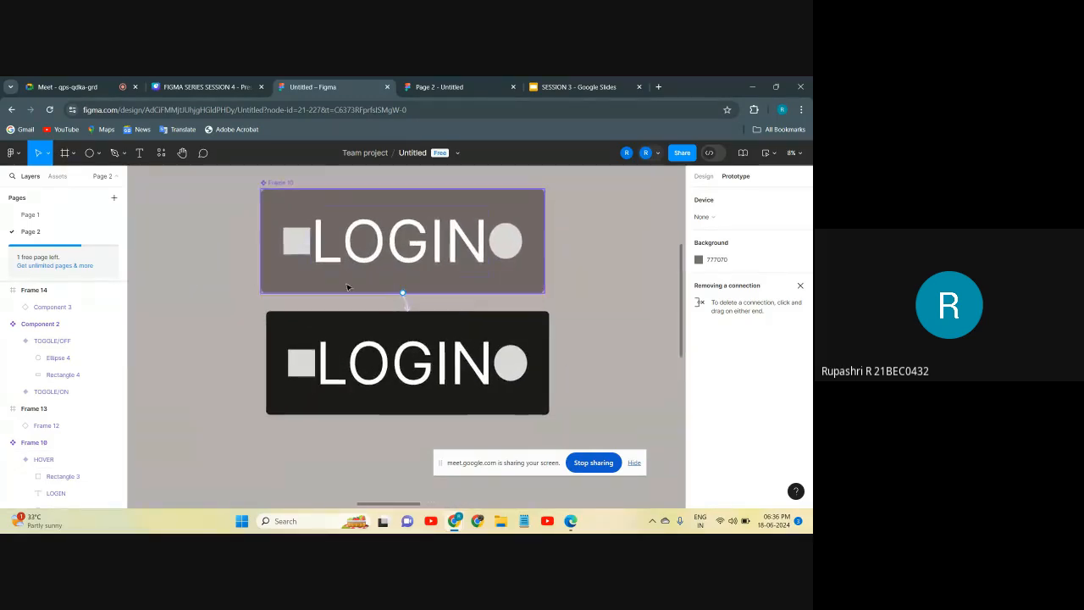
Step: Change the trigger of the connection between the grey and black LOGIN variants to On click
left_click_drag(402, 293, 406, 303)
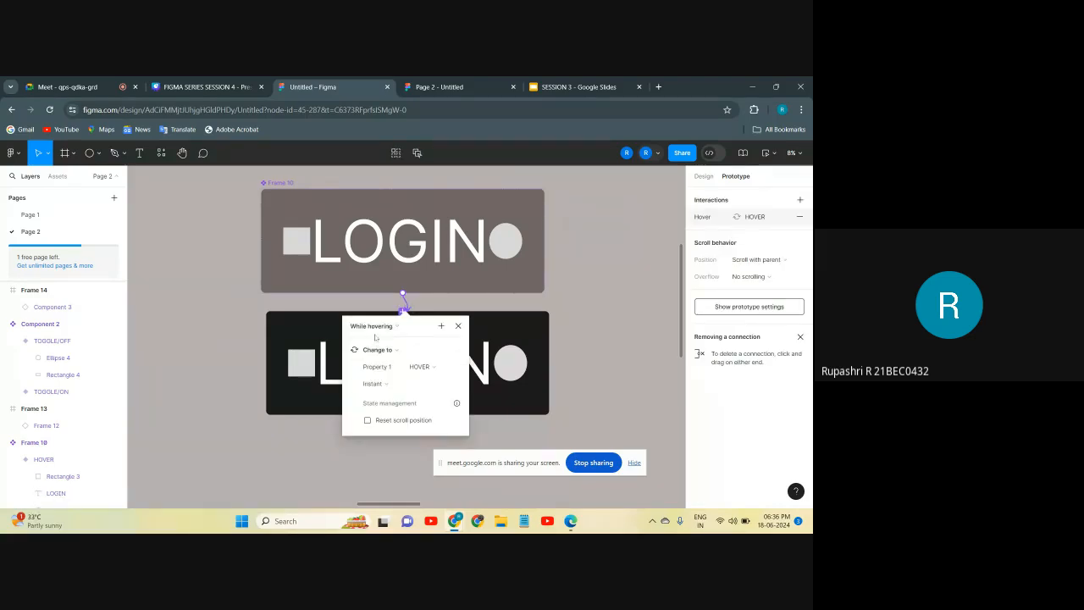
left_click(374, 326)
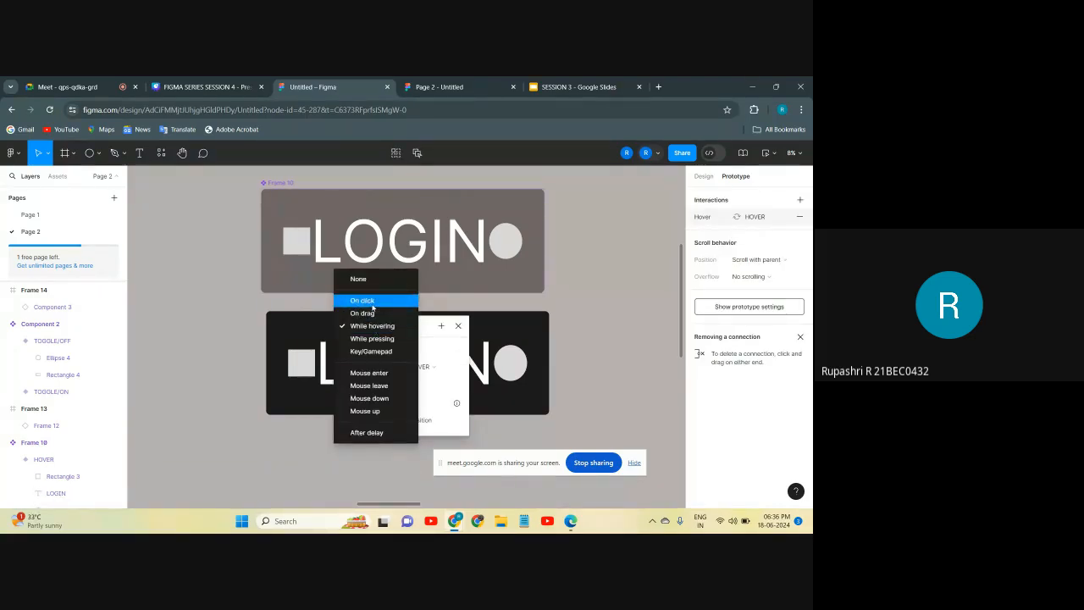
left_click(363, 301)
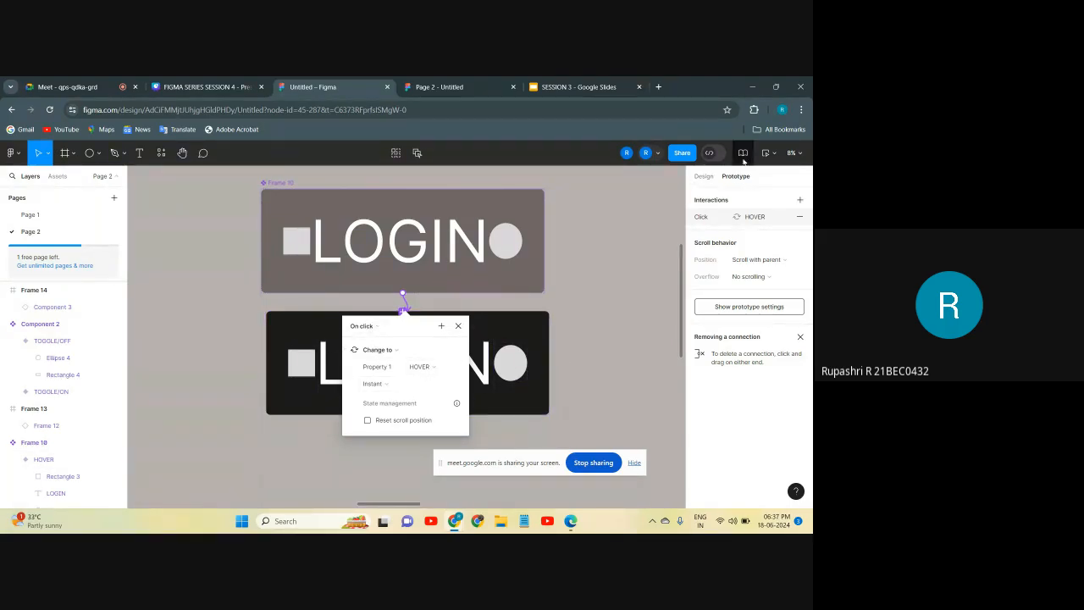
Step: Preview Frame 13 inline, test the LOGIN button's on-click change, and close the preview
scroll(630, 274, "down", 3)
scroll(631, 274, "down", 3)
left_click(575, 198)
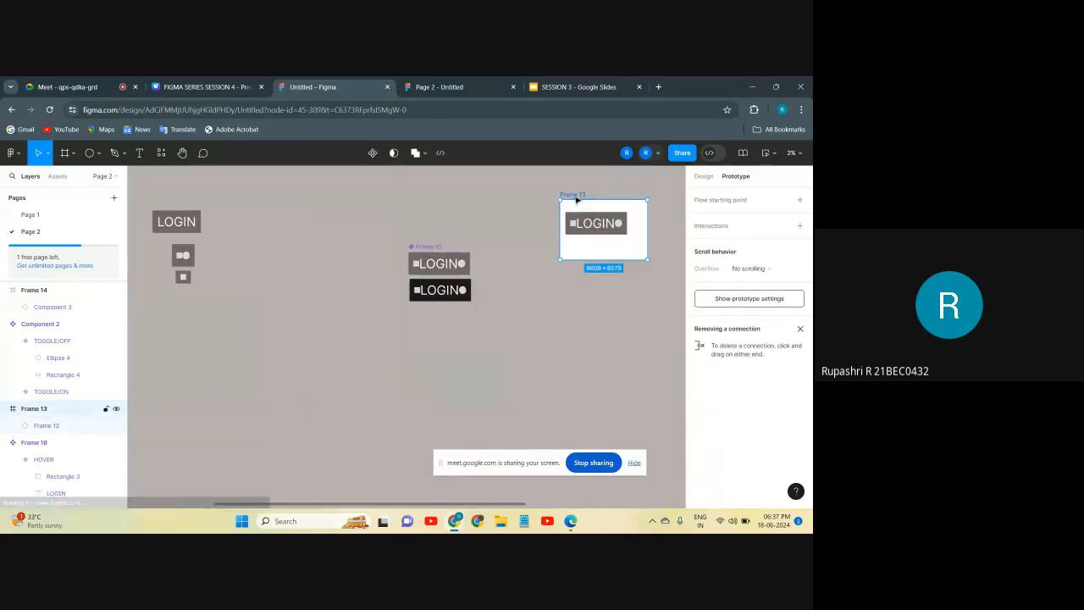
left_click(765, 152)
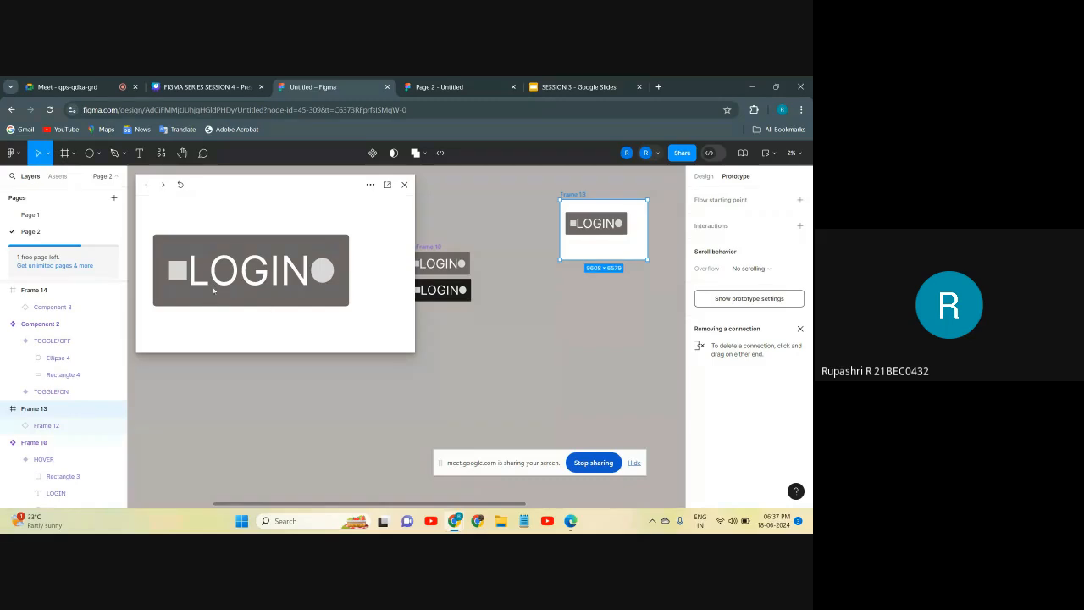
left_click(283, 286)
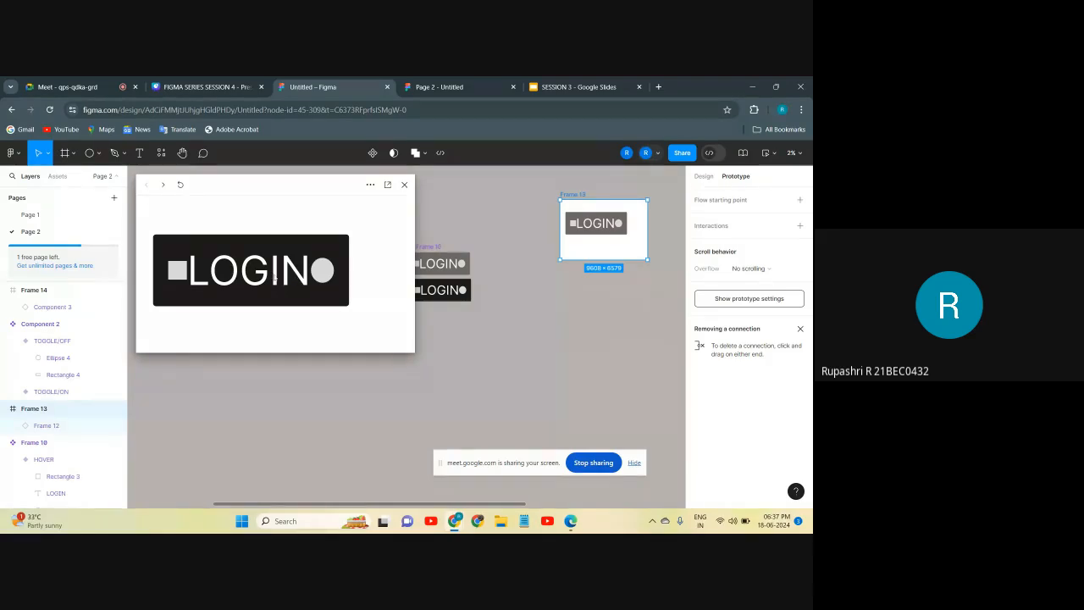
left_click(403, 186)
scroll(439, 254, "up", 5)
left_click(380, 314)
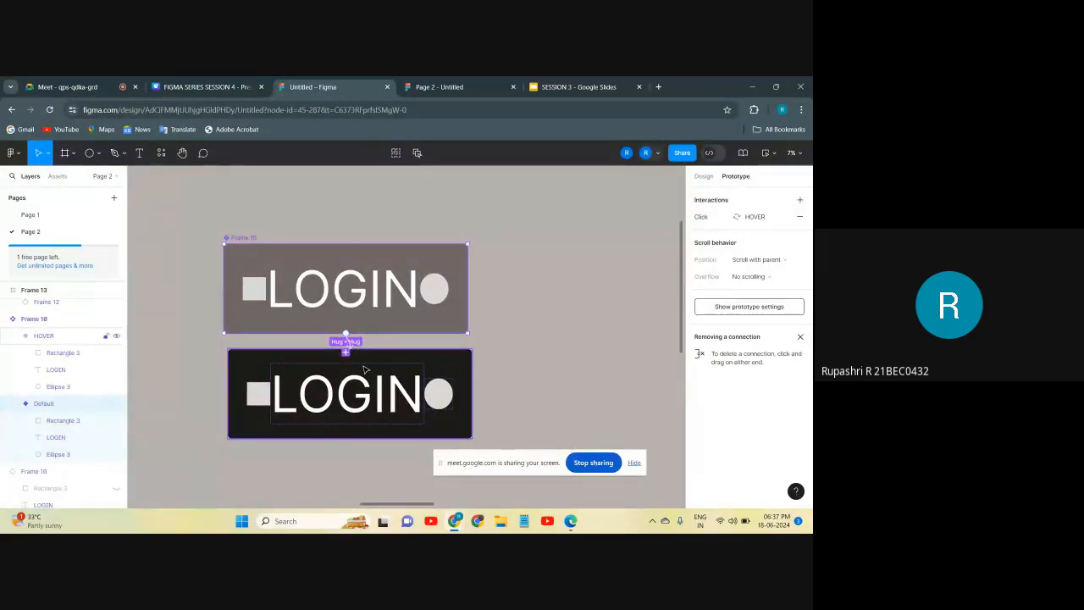
left_click(498, 329)
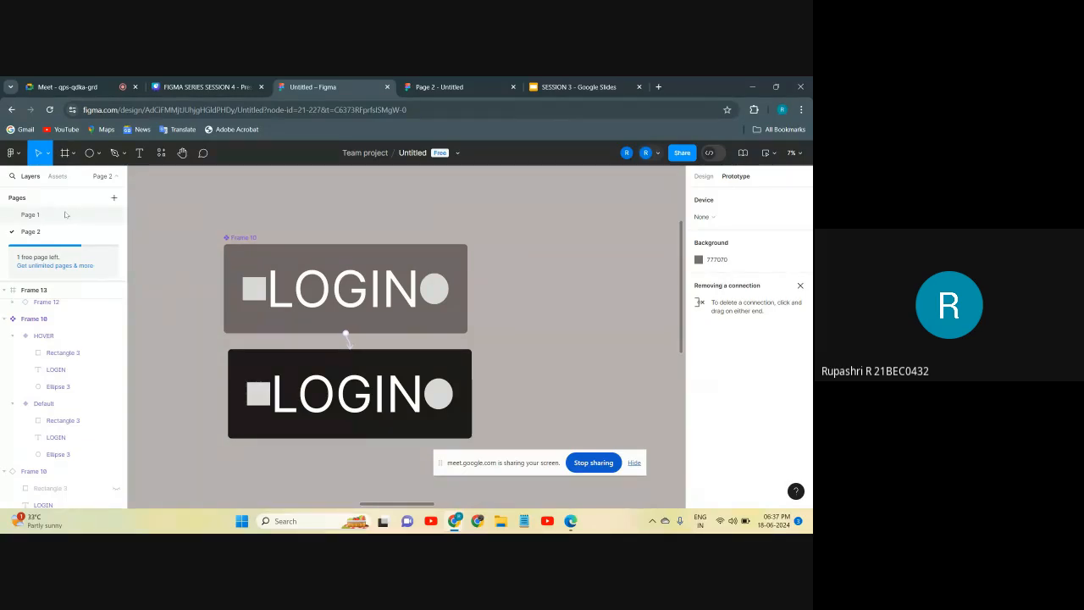
scroll(218, 318, "down", 3)
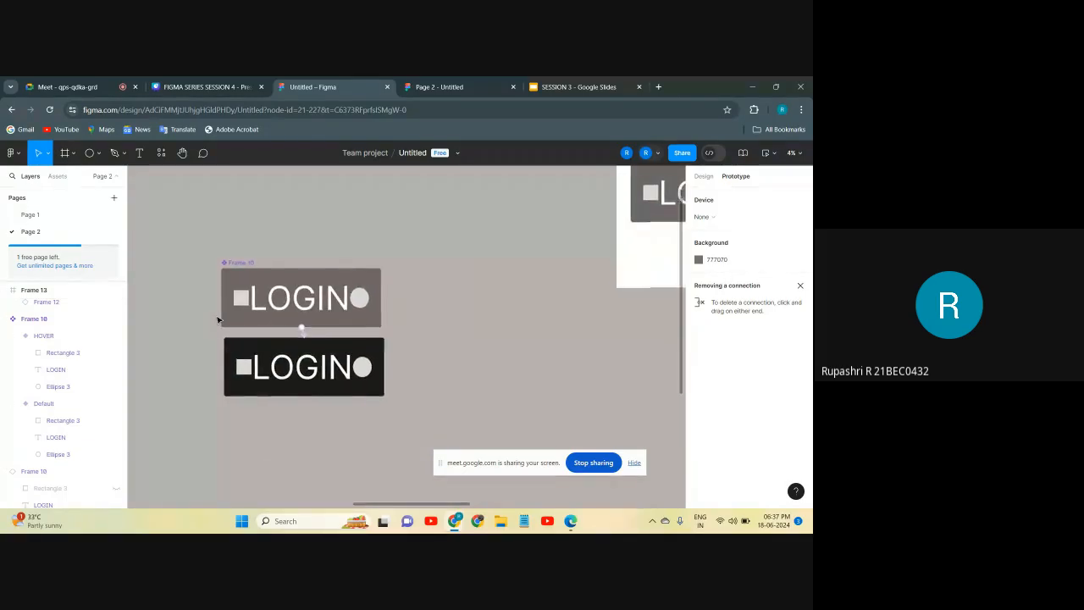
scroll(217, 319, "up", 3)
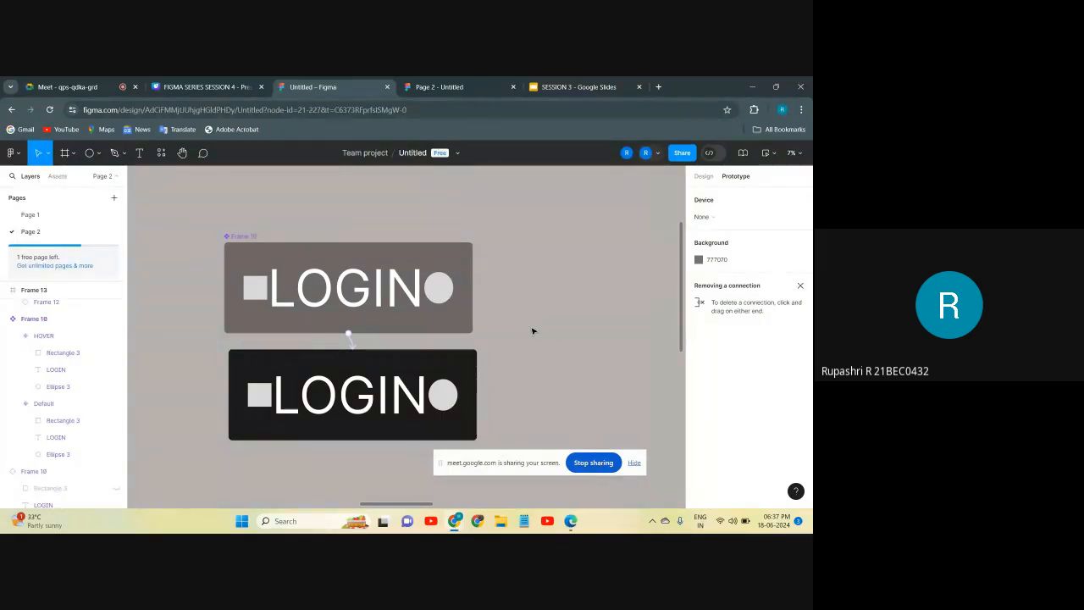
scroll(533, 331, "down", 3)
scroll(533, 331, "up", 3)
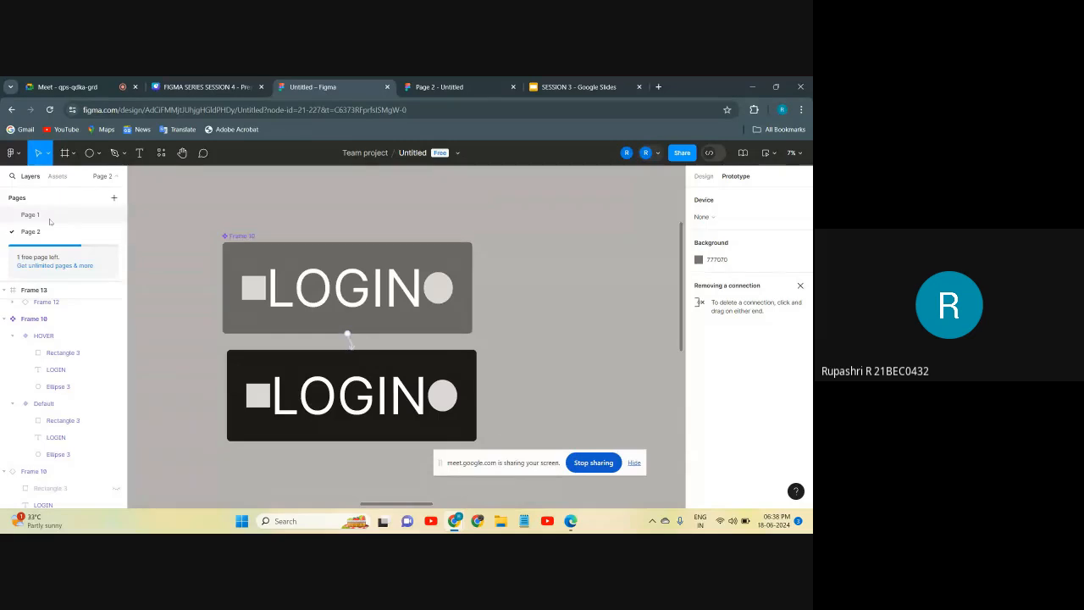
Step: Switch to the Canva presentation, dismiss the Presenter Window notice, and read the Week 3 Task Theme slide
left_click(197, 90)
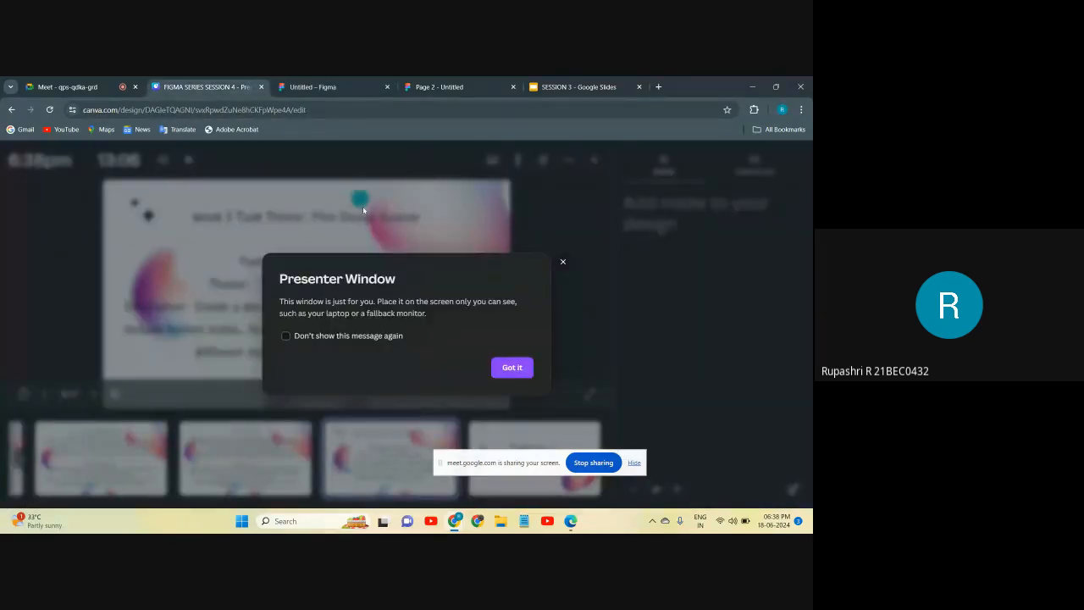
left_click(513, 367)
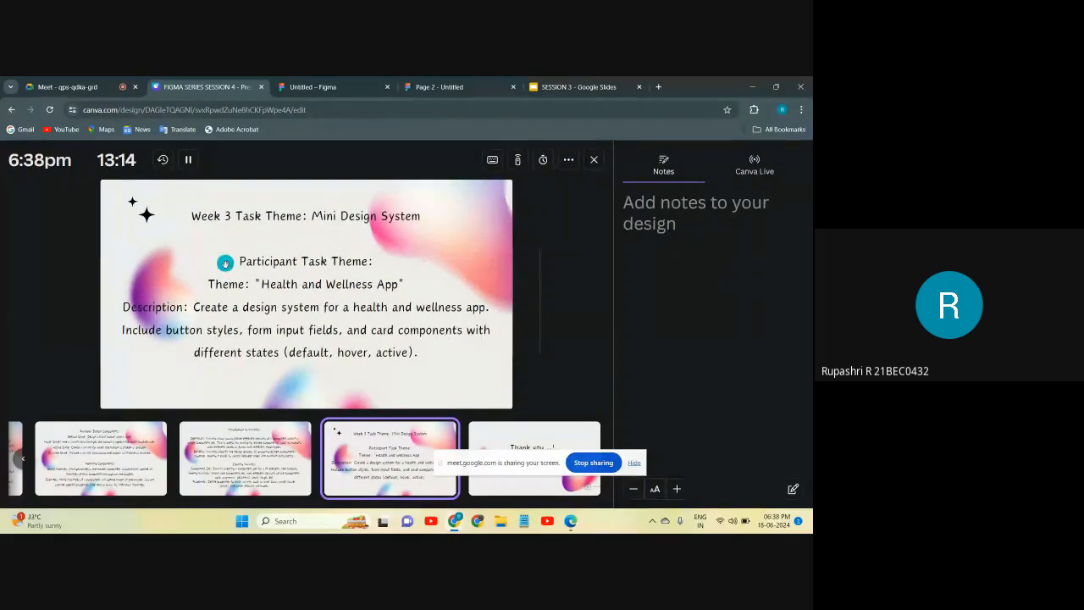
left_click(331, 84)
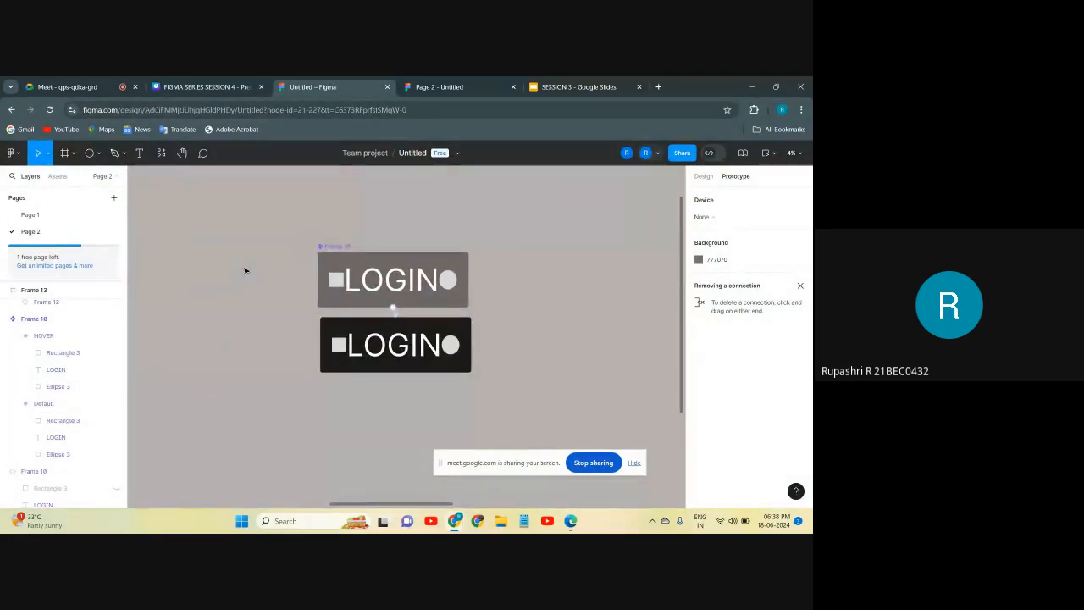
left_click(203, 86)
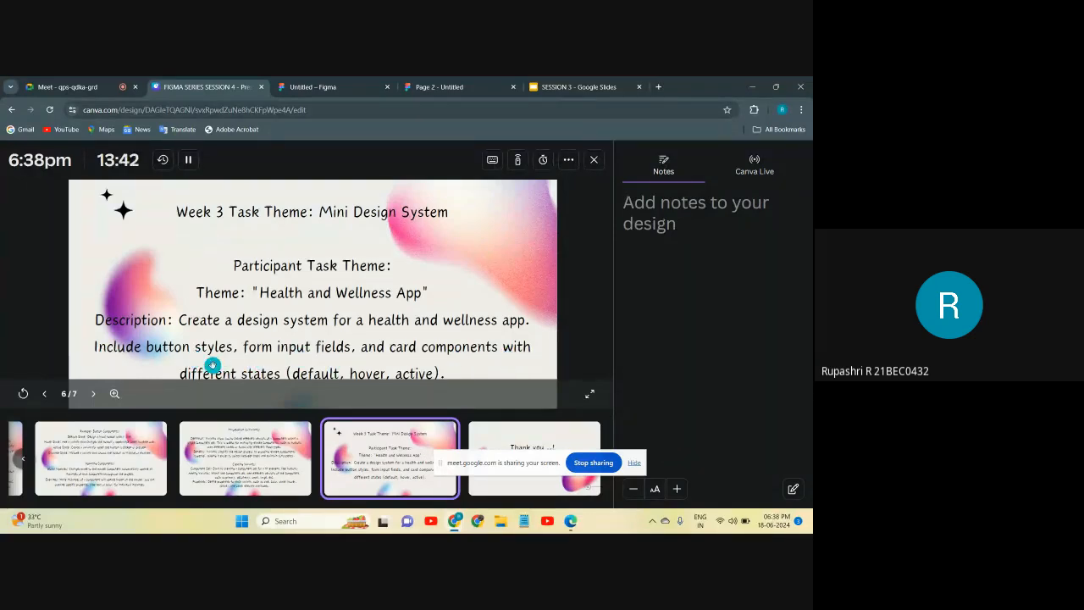
Step: Return to the Untitled Figma file and open Page 1 to view the coffee app screens
left_click(320, 86)
left_click(51, 215)
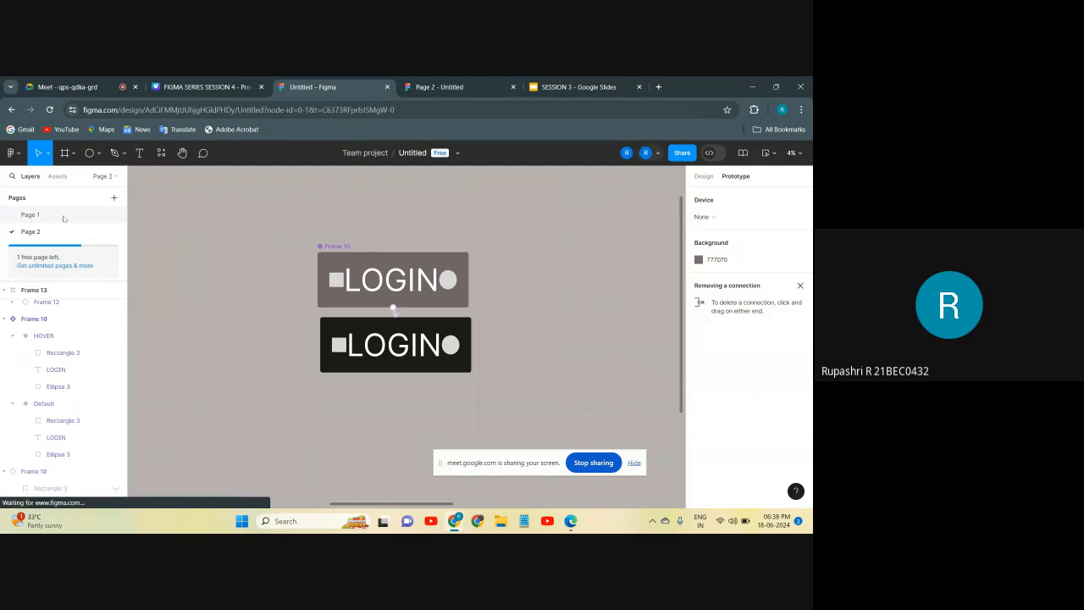
scroll(280, 324, "up", 4)
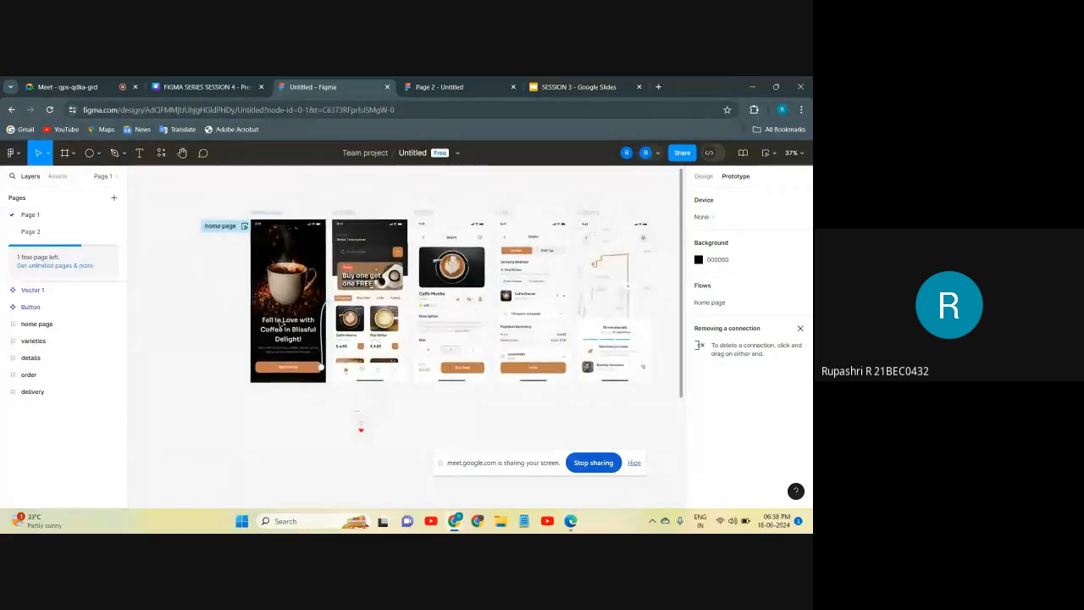
scroll(280, 323, "up", 1)
scroll(280, 323, "right", 2)
scroll(280, 324, "left", 1)
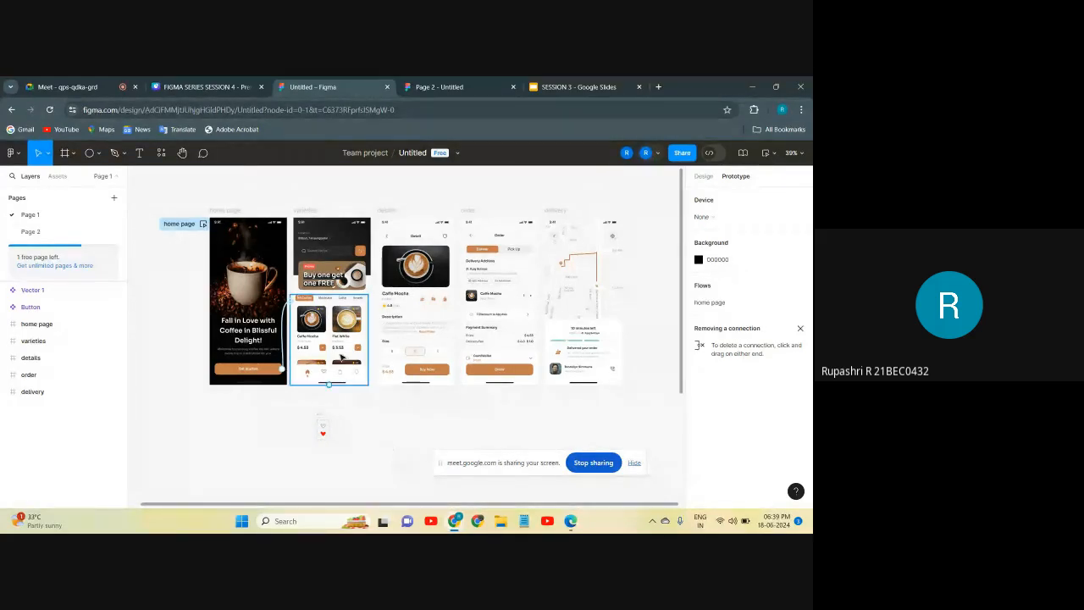
scroll(341, 359, "up", 2)
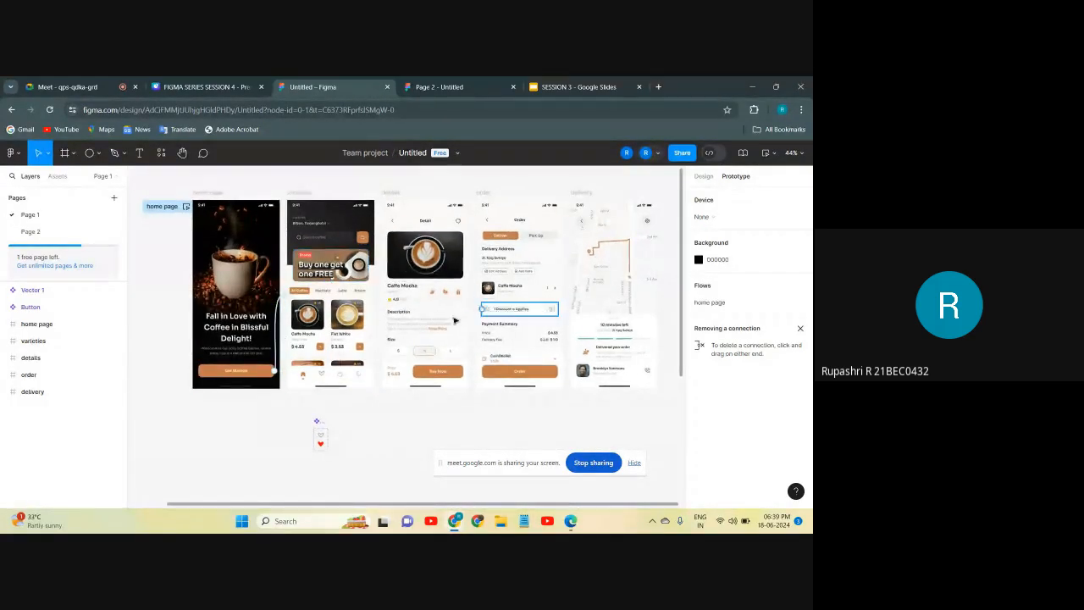
scroll(295, 276, "up", 2)
Step: Go through the home page, varieties, details, order and delivery frames to review their names and layers
left_click(229, 241)
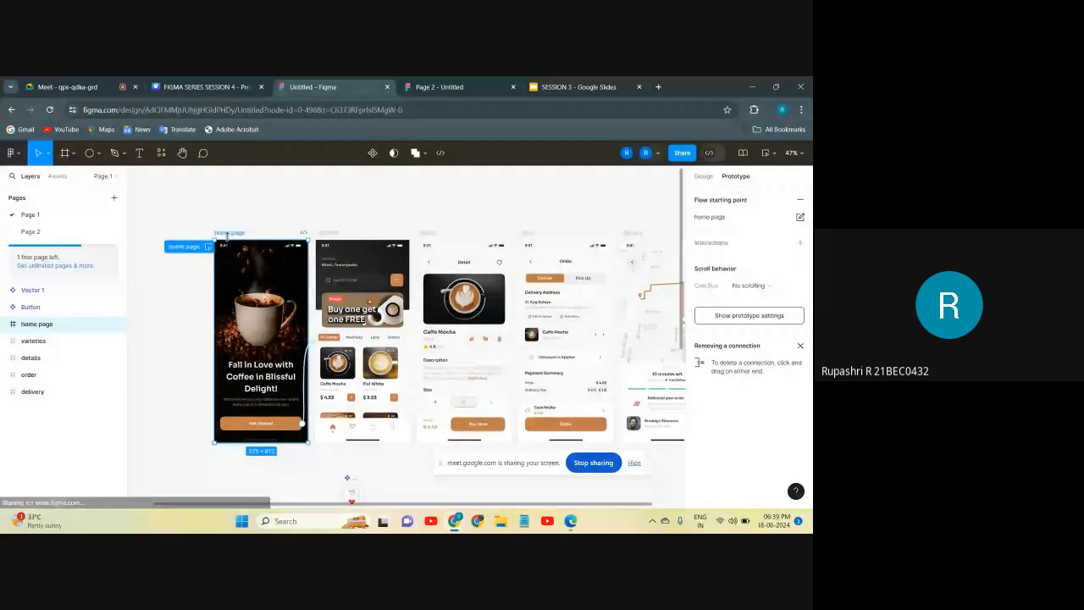
left_click(327, 241)
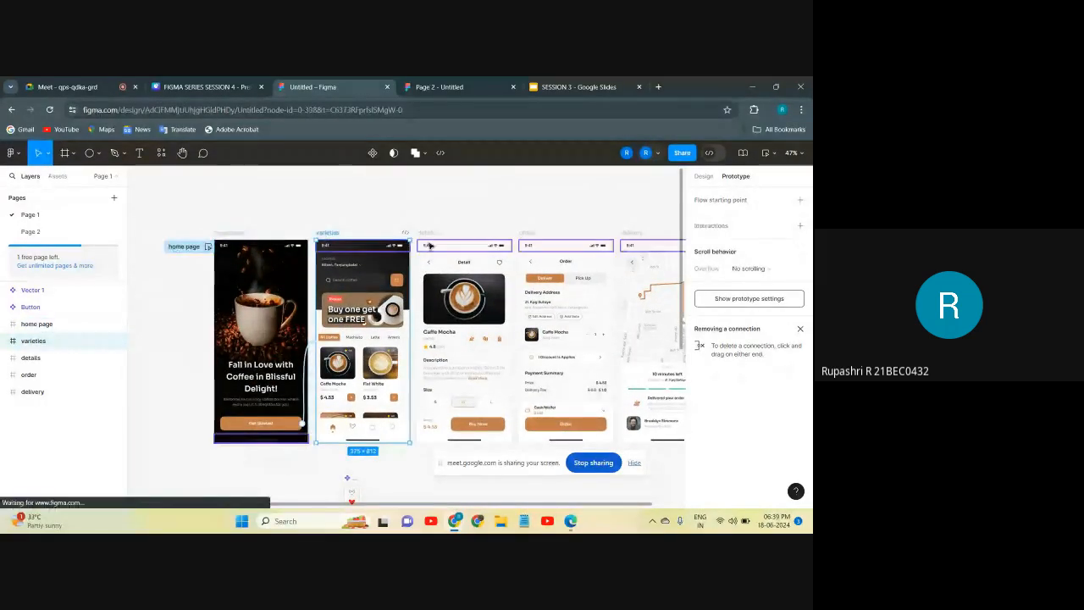
left_click(239, 244)
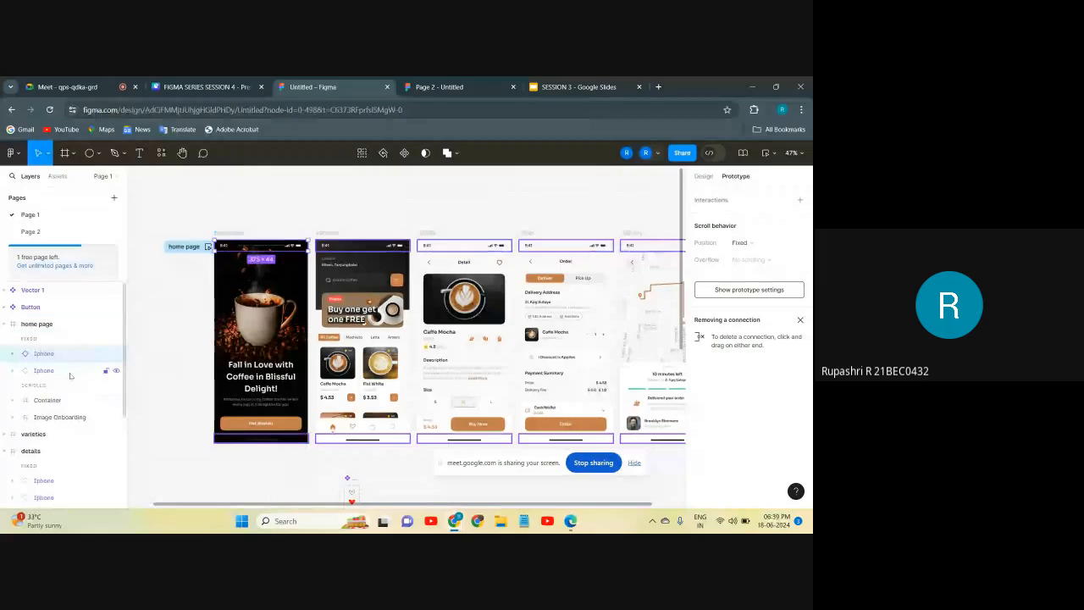
left_click(229, 233)
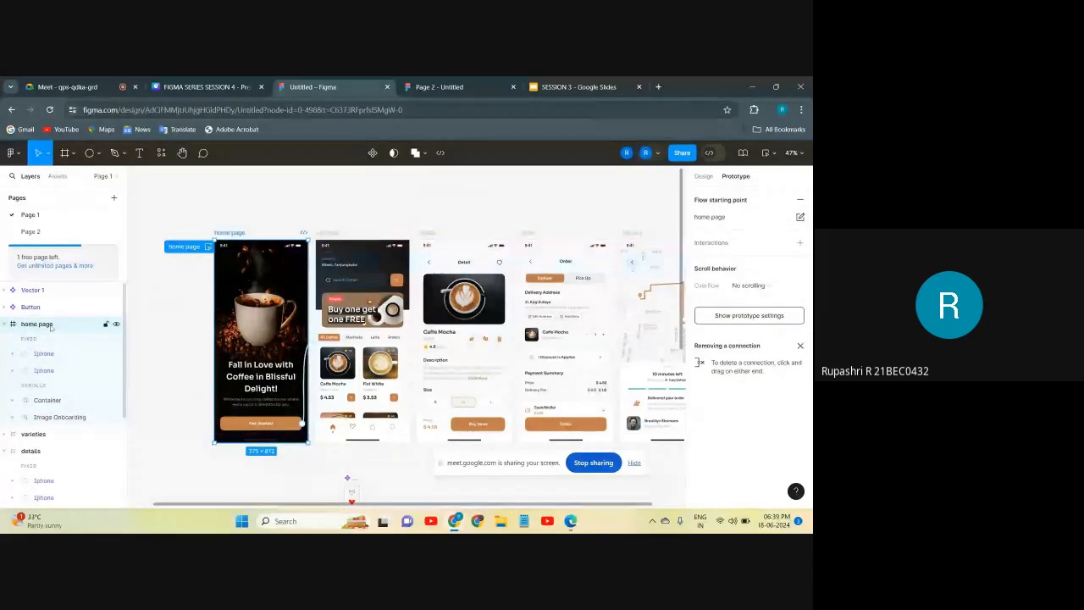
double_click(34, 434)
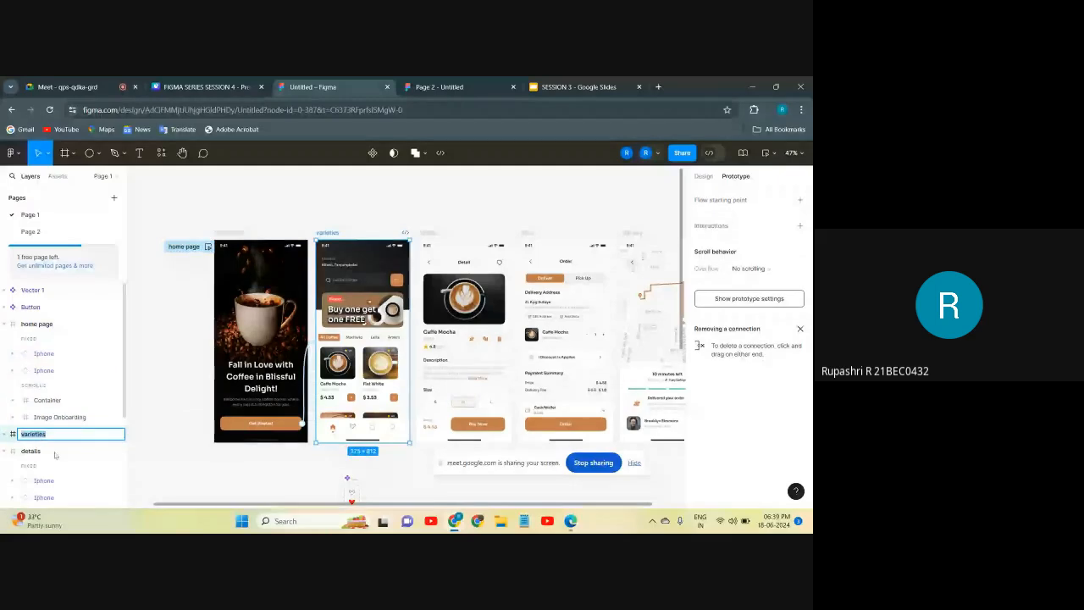
left_click(54, 452)
scroll(43, 441, "down", 3)
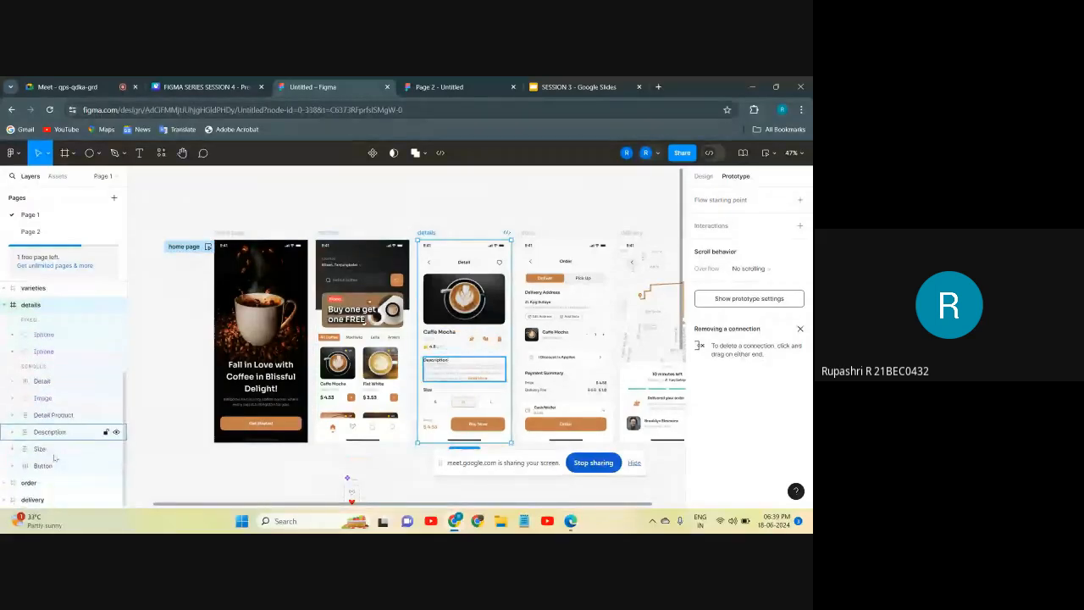
left_click(34, 499)
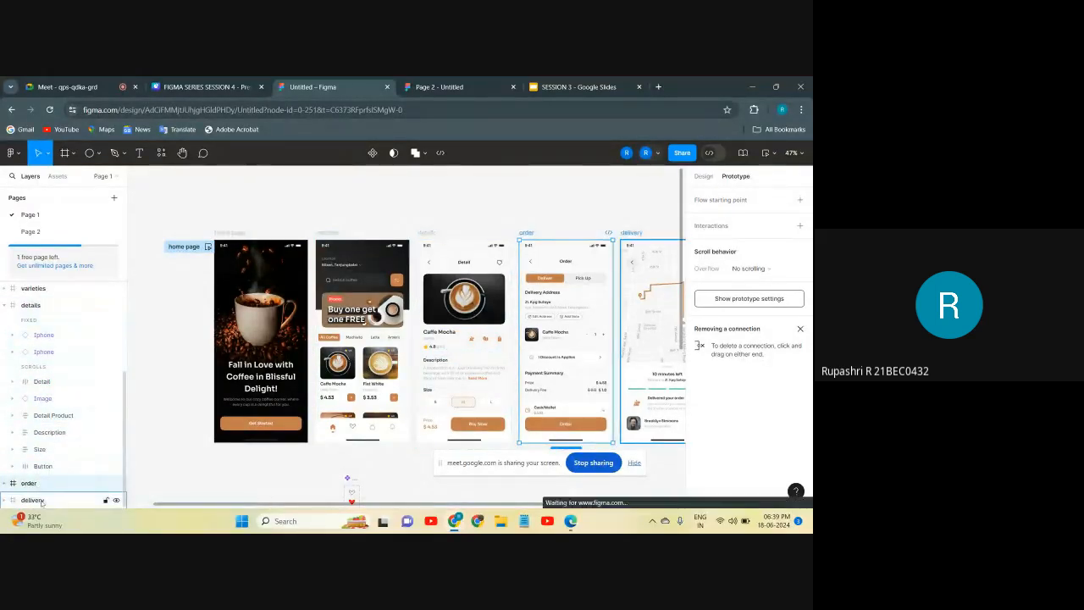
Step: Rename the home page frame's flow starting point to "varieties"
scroll(550, 347, "right", 1)
scroll(549, 348, "down", 3)
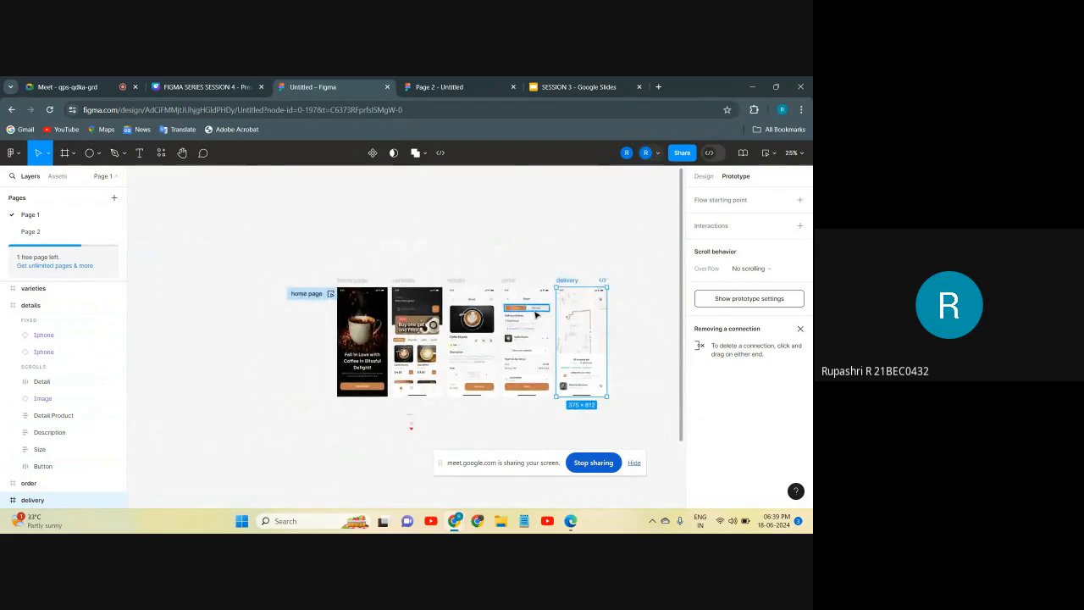
scroll(535, 315, "up", 3)
scroll(381, 354, "left", 1)
scroll(381, 354, "down", 1)
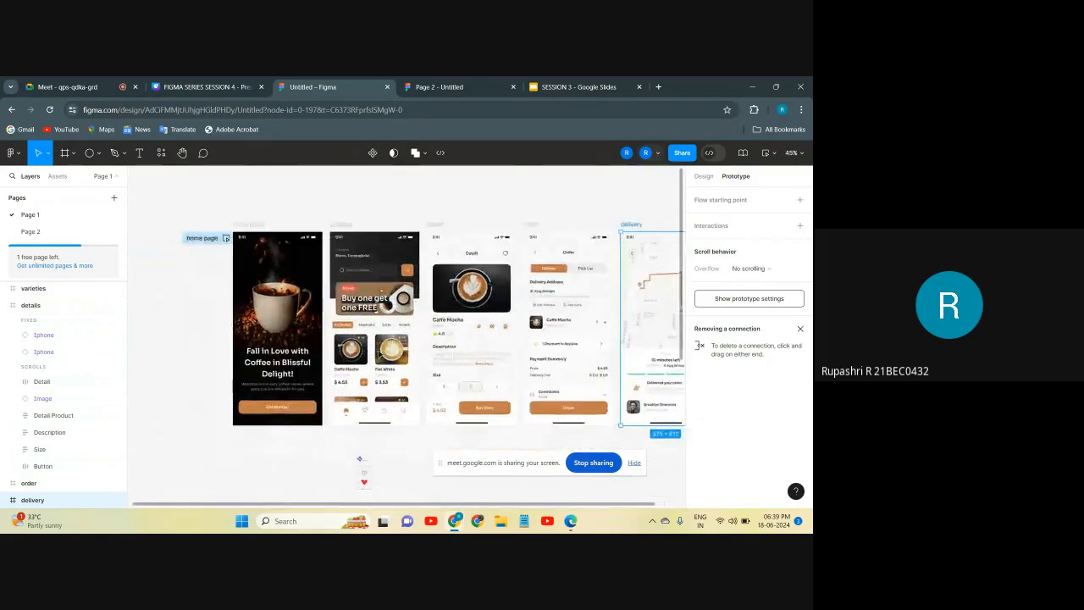
scroll(380, 355, "up", 2)
left_click(178, 220)
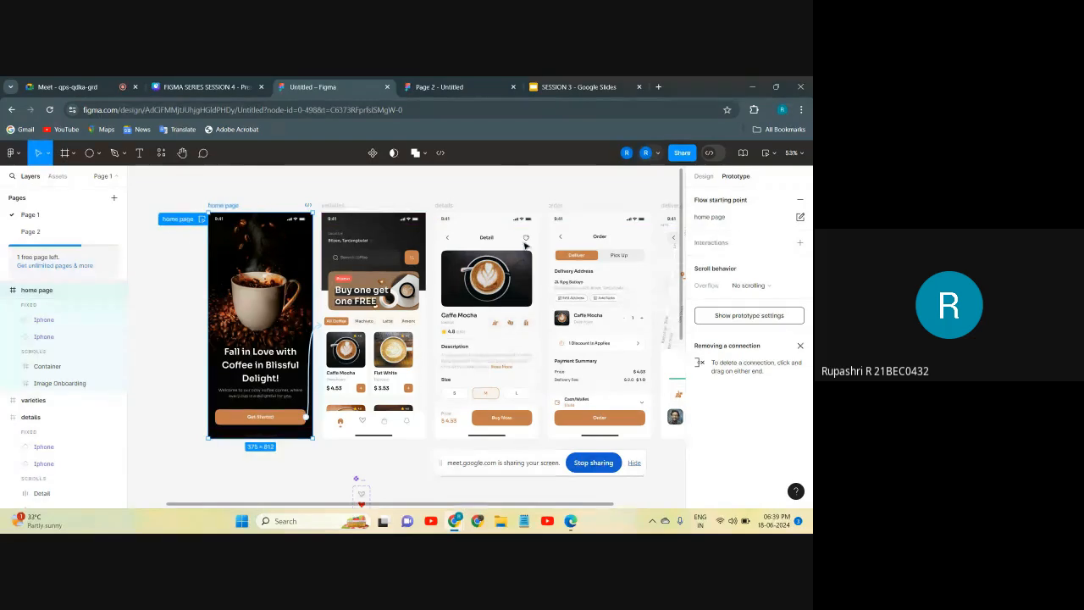
double_click(712, 219)
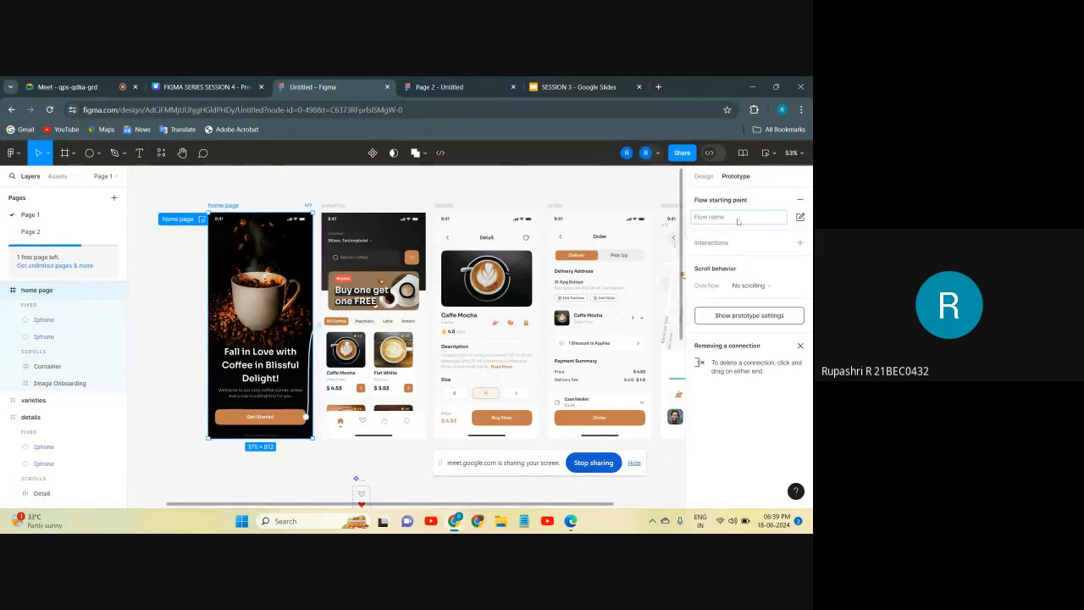
type("VA")
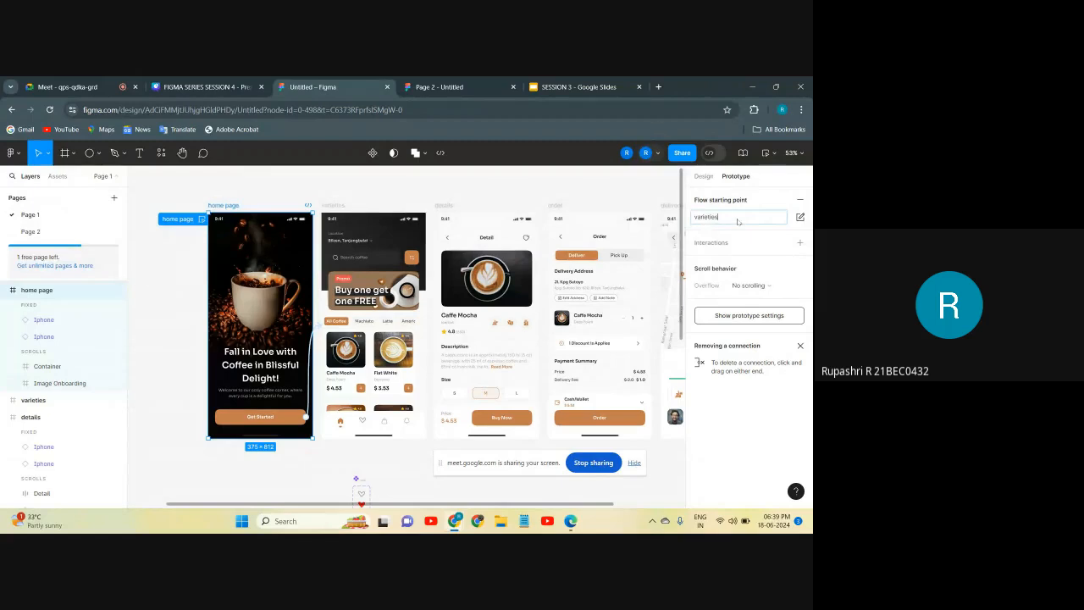
key("Return")
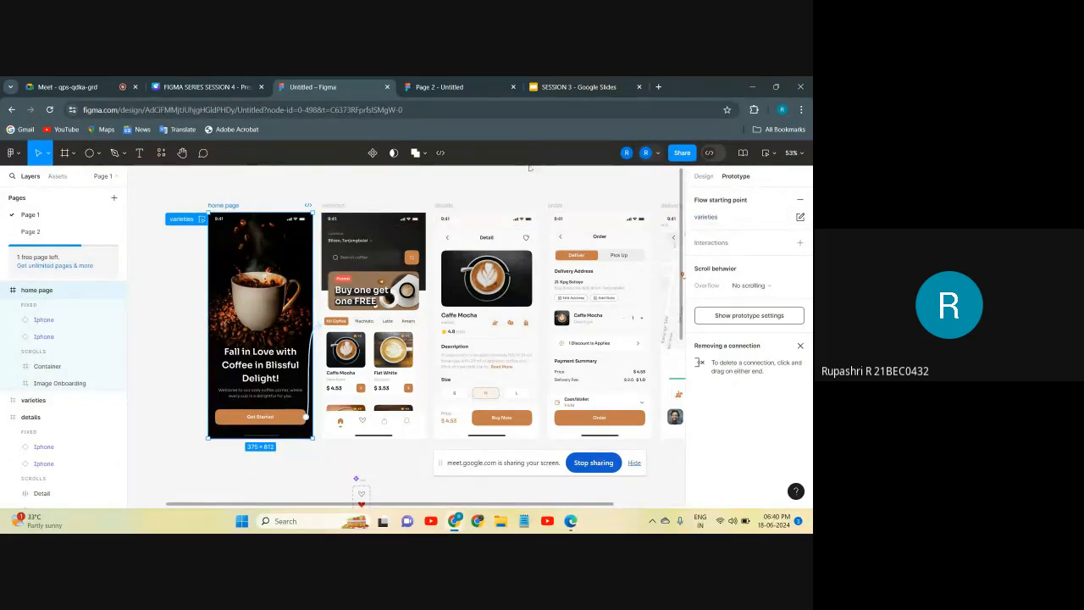
Step: Add a flow starting point to the varieties frame
left_click(366, 200)
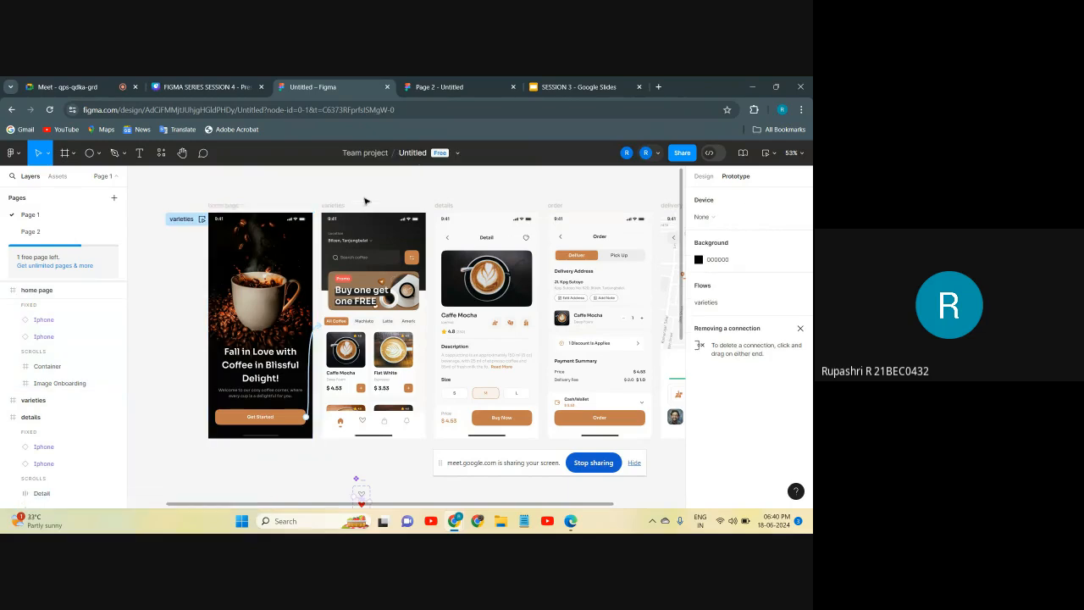
left_click(338, 206)
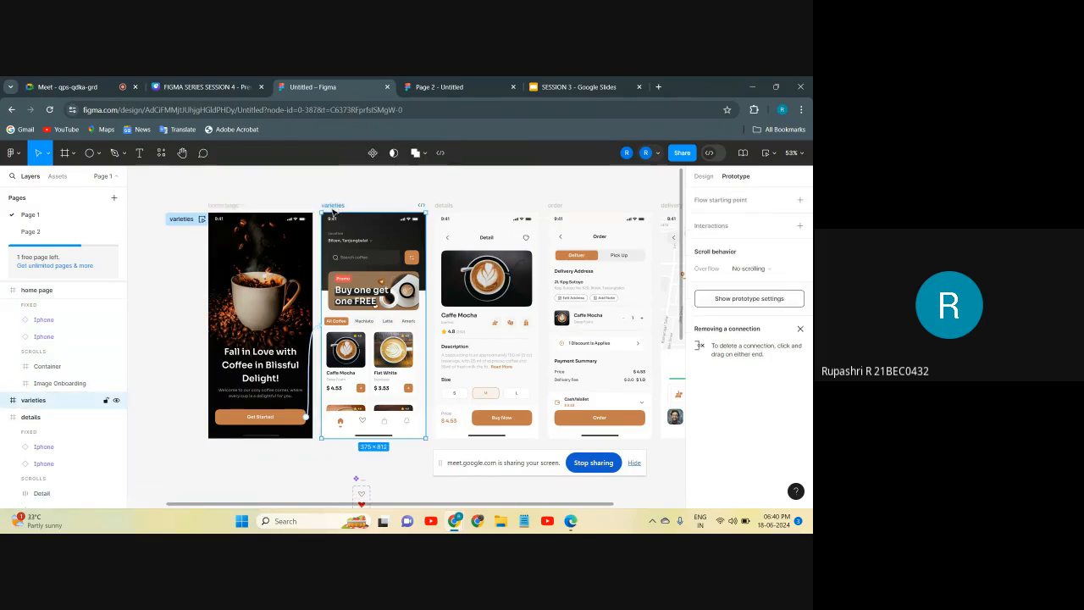
left_click(800, 200)
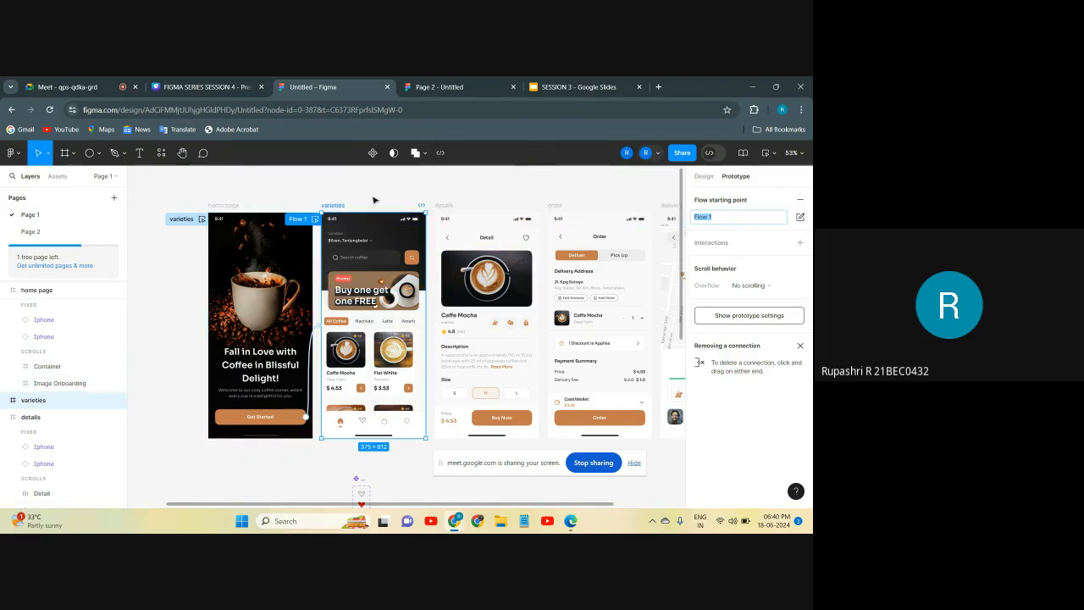
Step: Rename the home page frame's flow starting point to "home page"
left_click(219, 207)
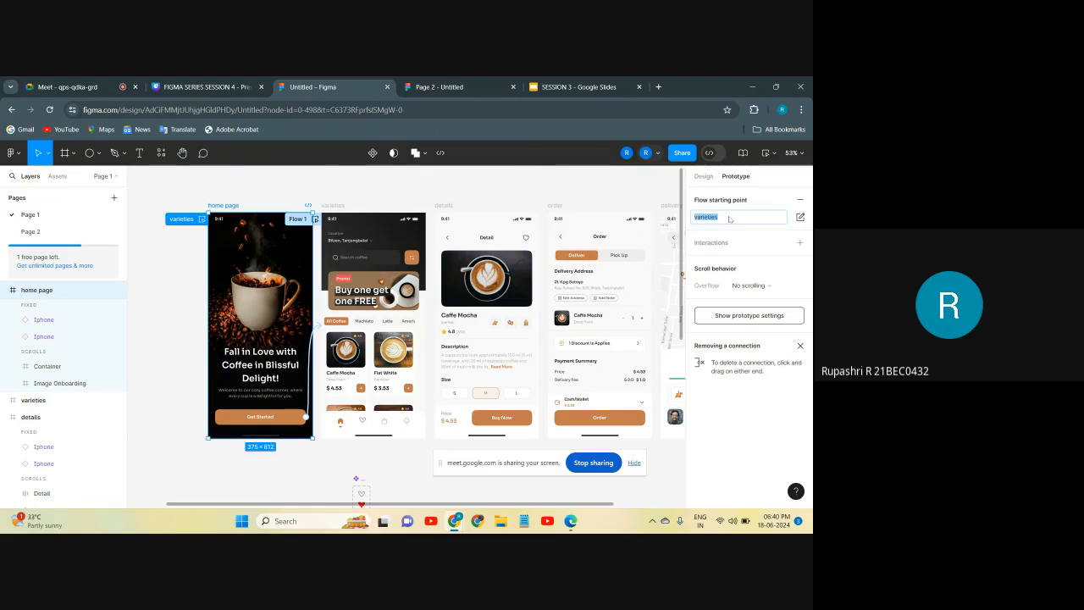
type("home page")
left_click(639, 199)
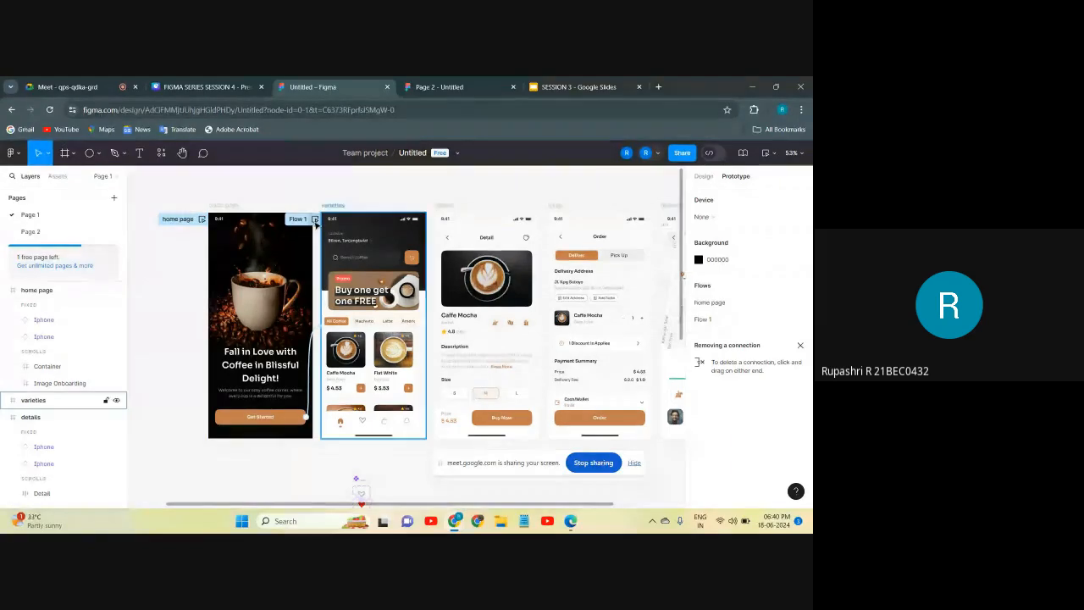
Step: Remove the flow starting point from the varieties frame
left_click(326, 225)
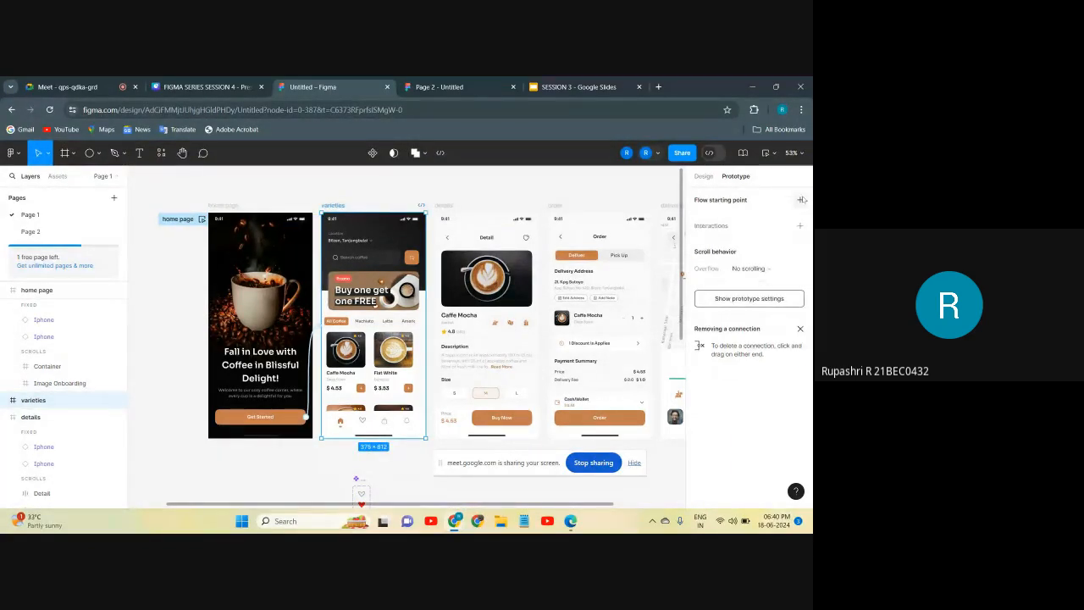
left_click(420, 185)
scroll(284, 285, "up", 1)
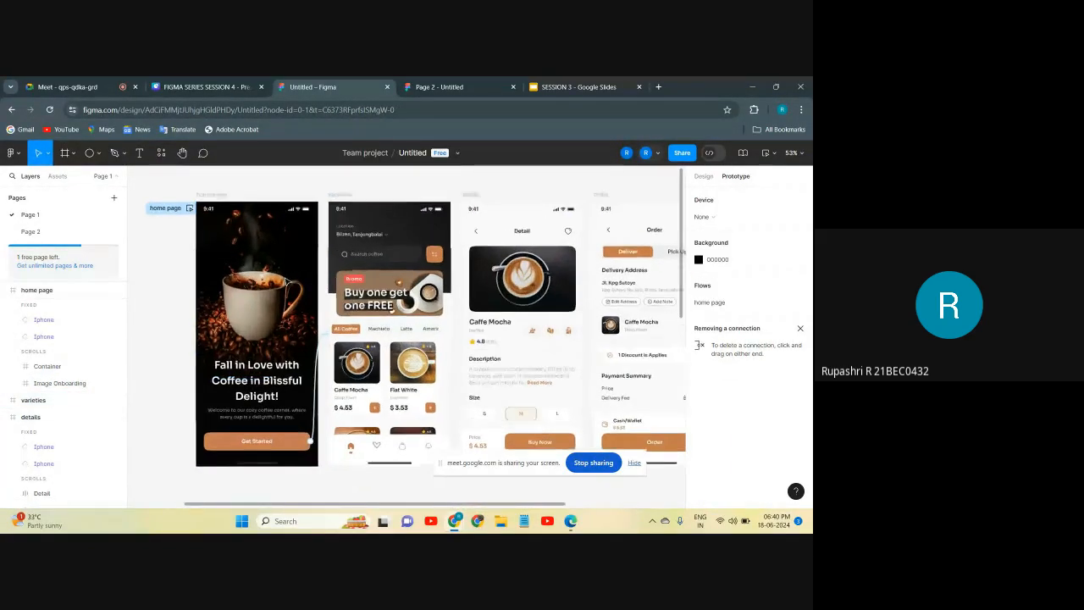
scroll(287, 282, "up", 3)
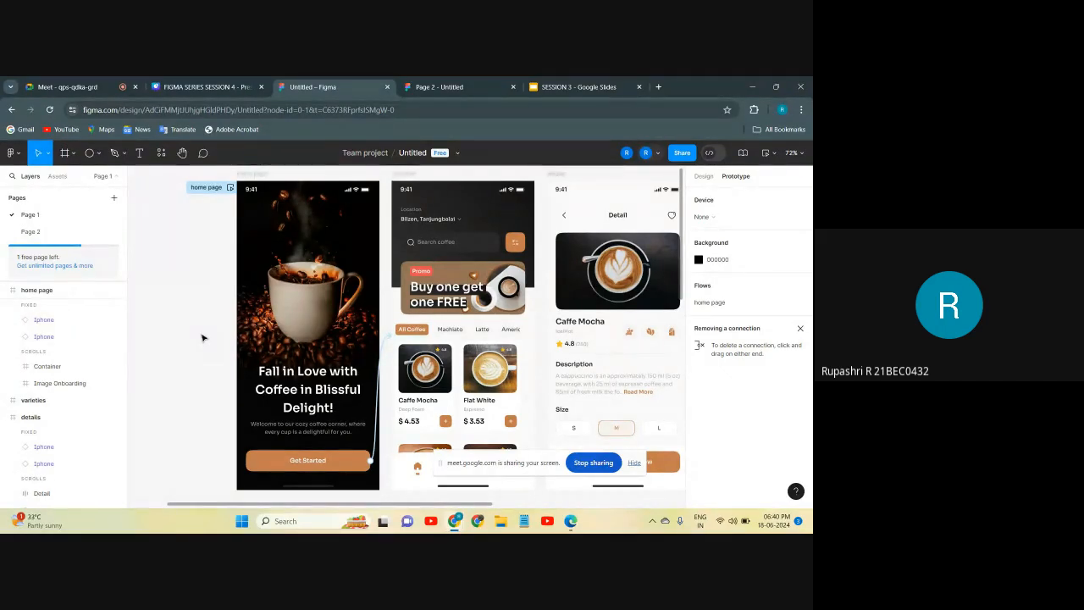
scroll(201, 338, "down", 2)
Step: Move the coffee cup image out of the home page frame, shift the frame slightly, and place the image back inside it
left_click_drag(330, 288, 236, 282)
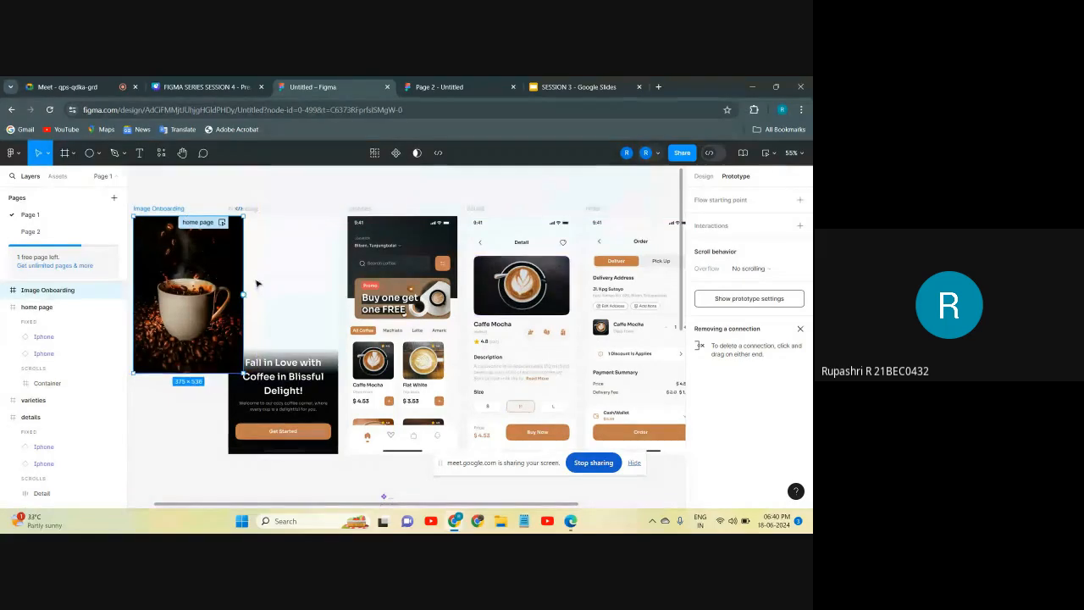
left_click(267, 227)
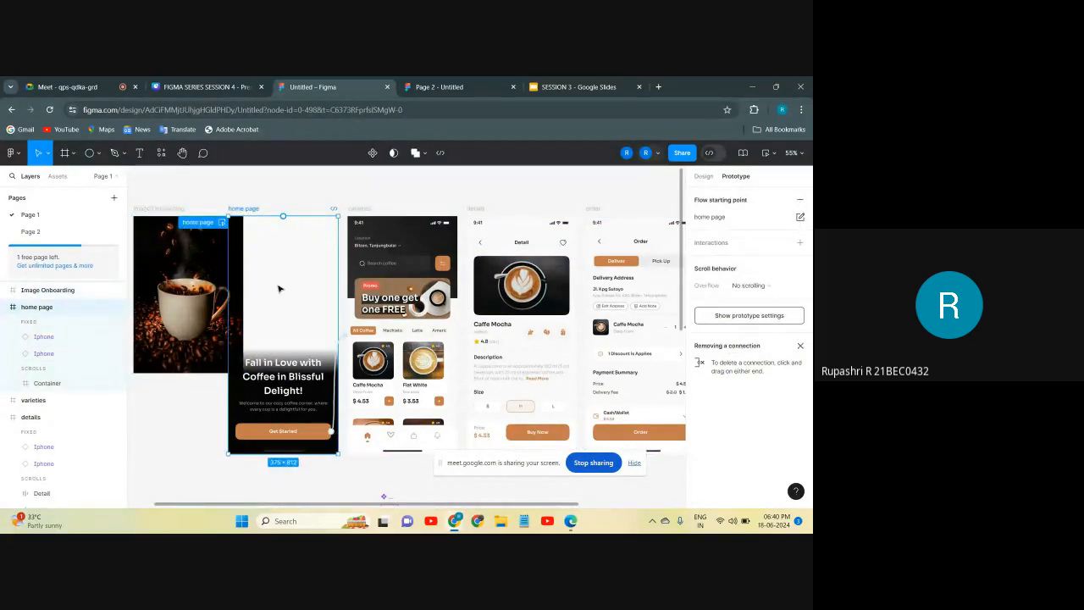
mouse_move(276, 286)
left_mouse_down()
mouse_move(237, 285)
mouse_move(290, 291)
mouse_move(278, 292)
left_mouse_up()
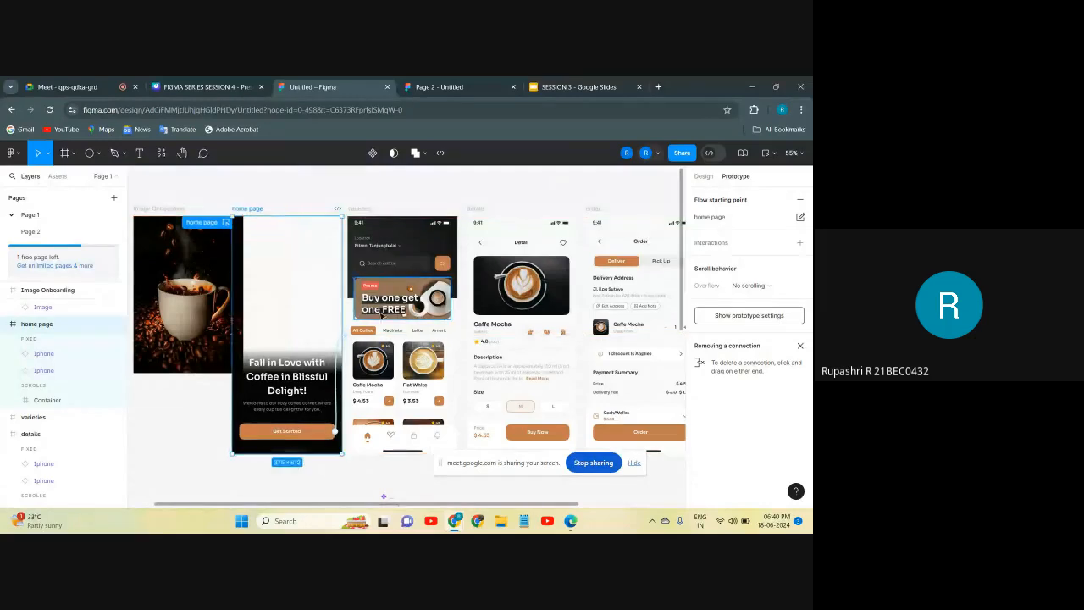
left_click_drag(184, 307, 281, 305)
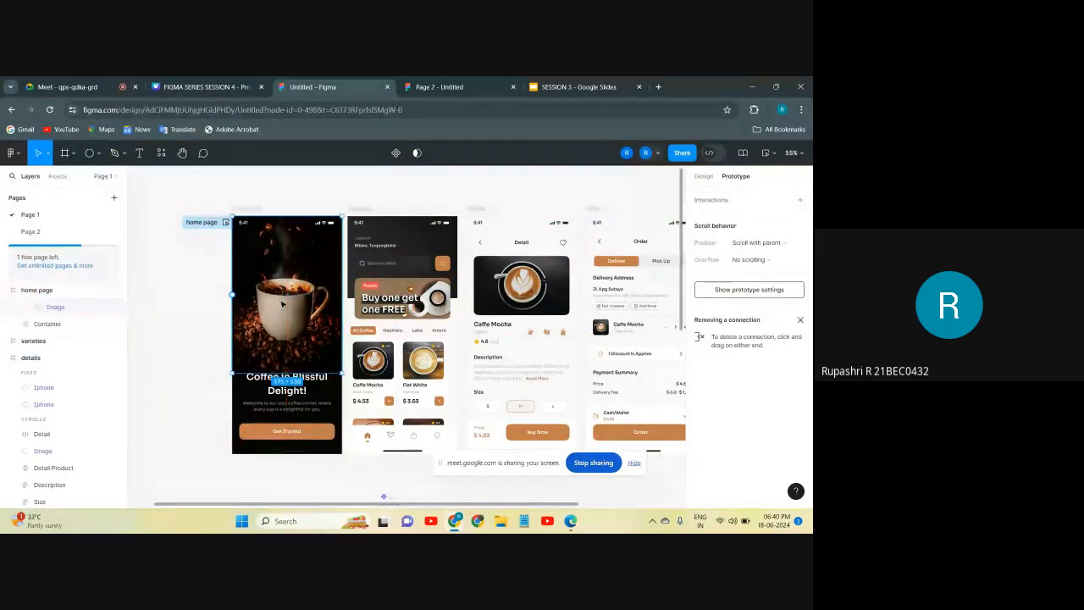
Step: Expand the home page status bar's layers to examine the time, signal, Wifi and battery elements nested inside
double_click(244, 225)
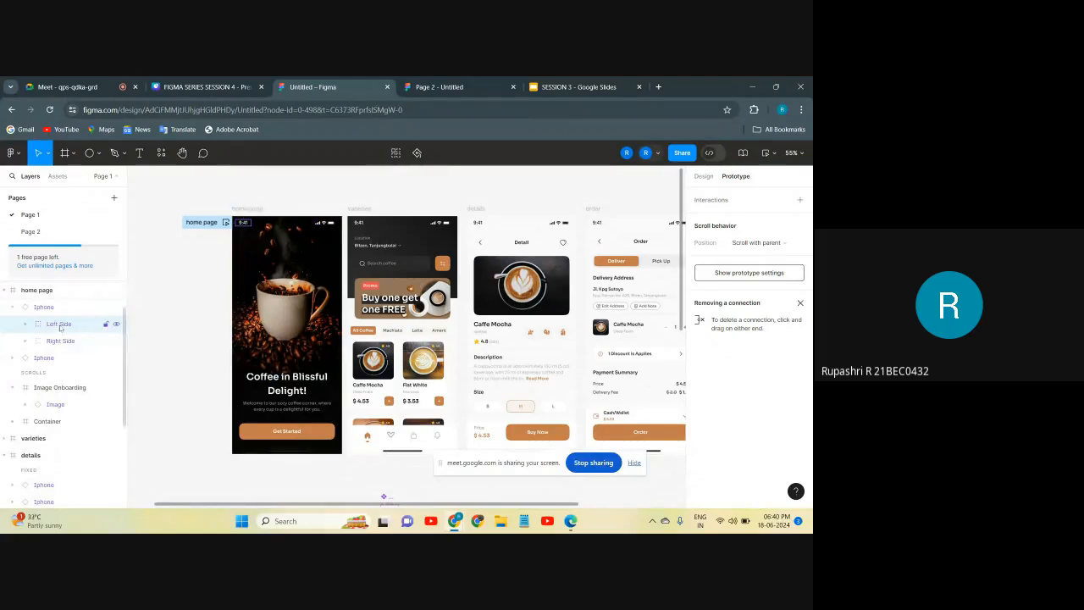
left_click(26, 325)
left_click(38, 340)
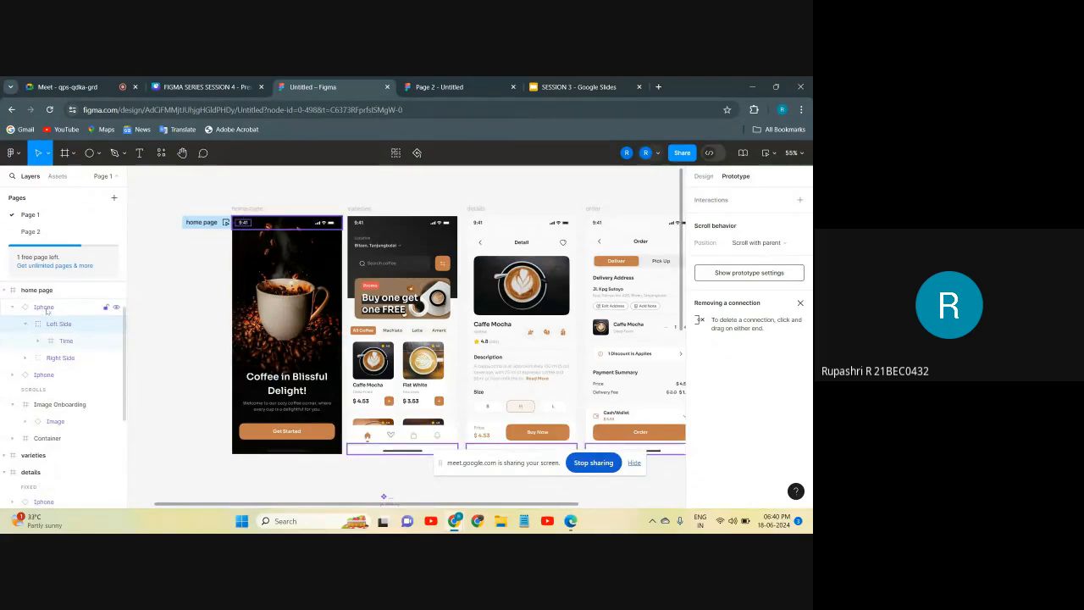
left_click(39, 342)
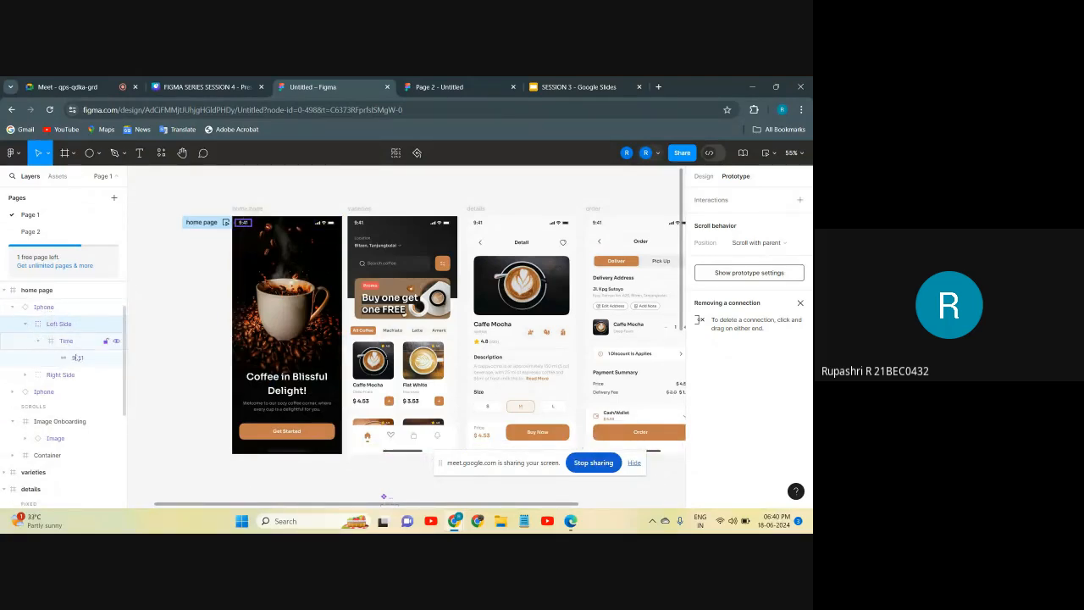
left_click(21, 378)
left_click(25, 375)
left_click(39, 392)
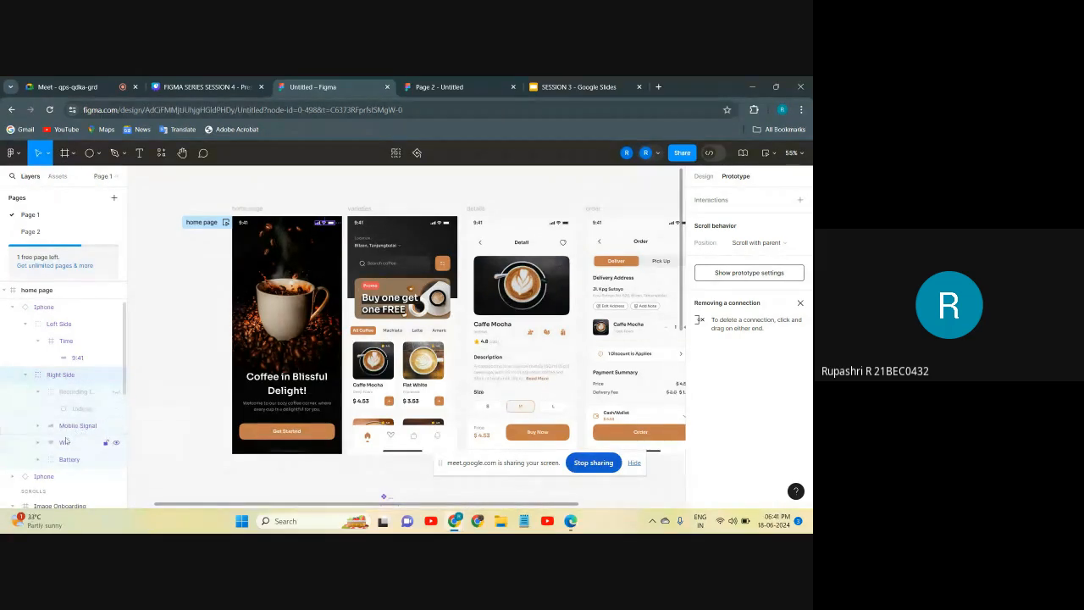
left_click(169, 354)
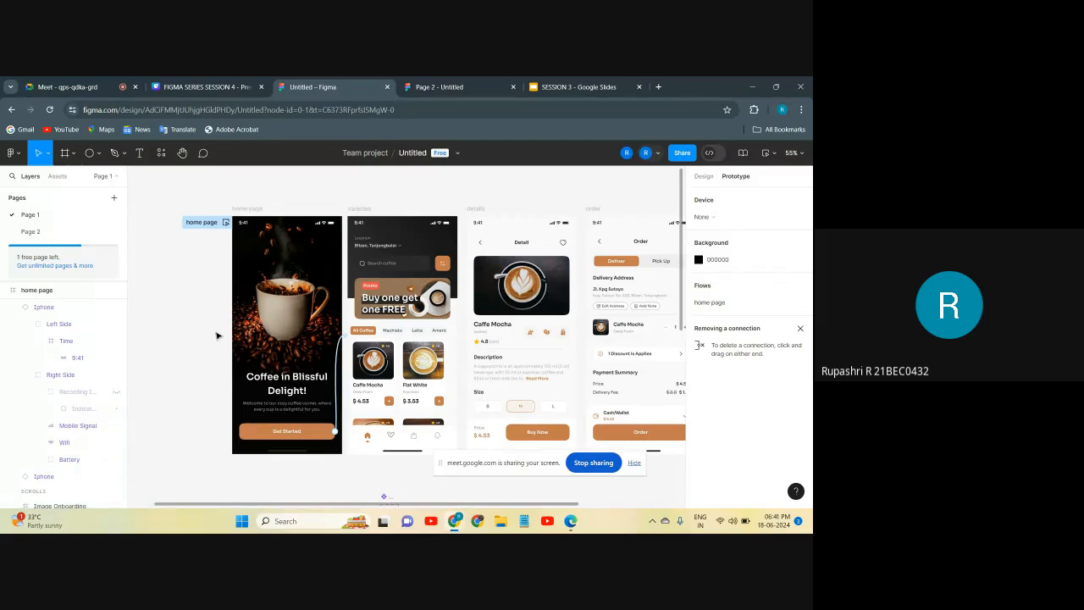
Step: Go through the home page frame's layer hierarchy, expanding the lower Iphone and Container groups to examine their contents
scroll(215, 336, "down", 5)
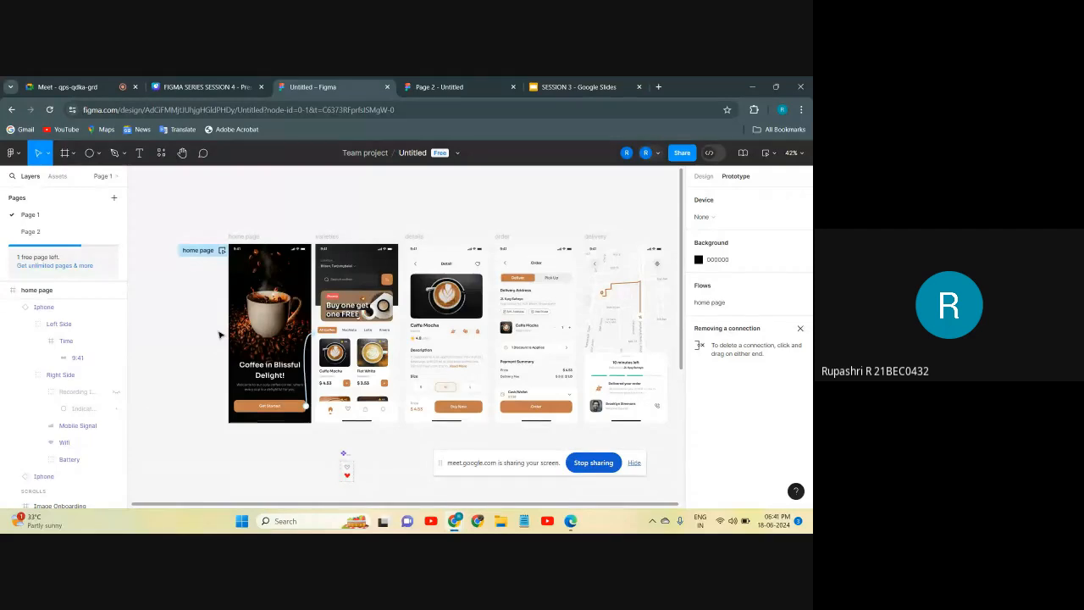
scroll(218, 335, "up", 5)
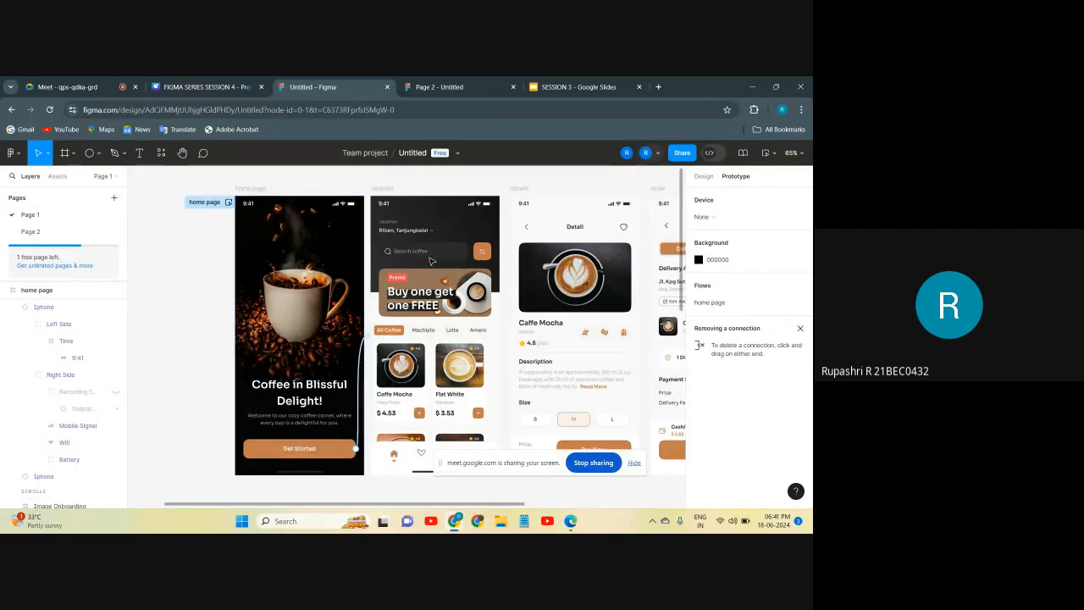
scroll(231, 360, "down", 2)
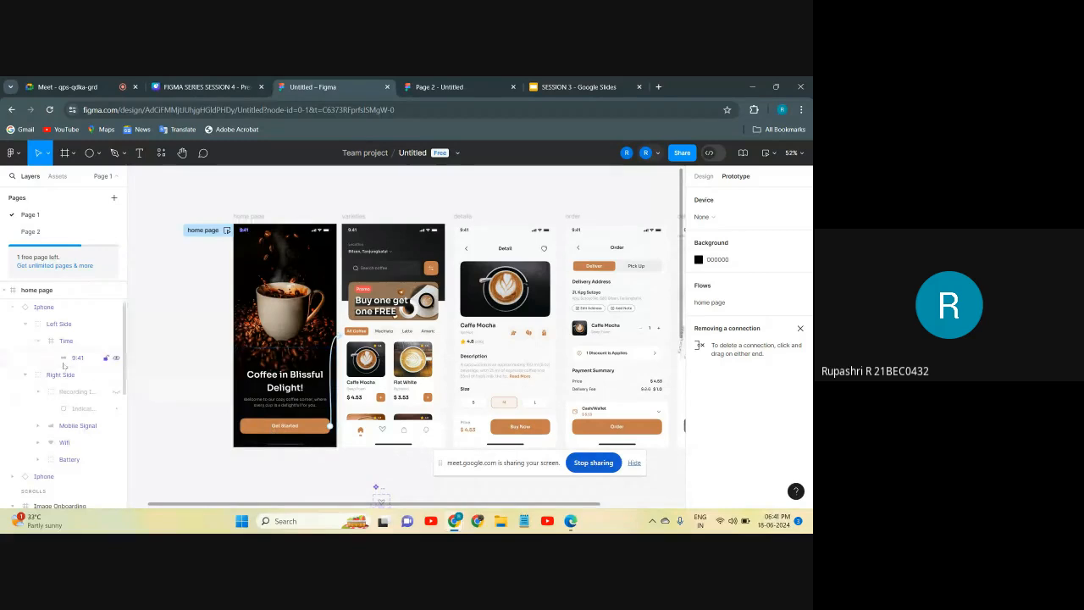
scroll(74, 368, "up", 1)
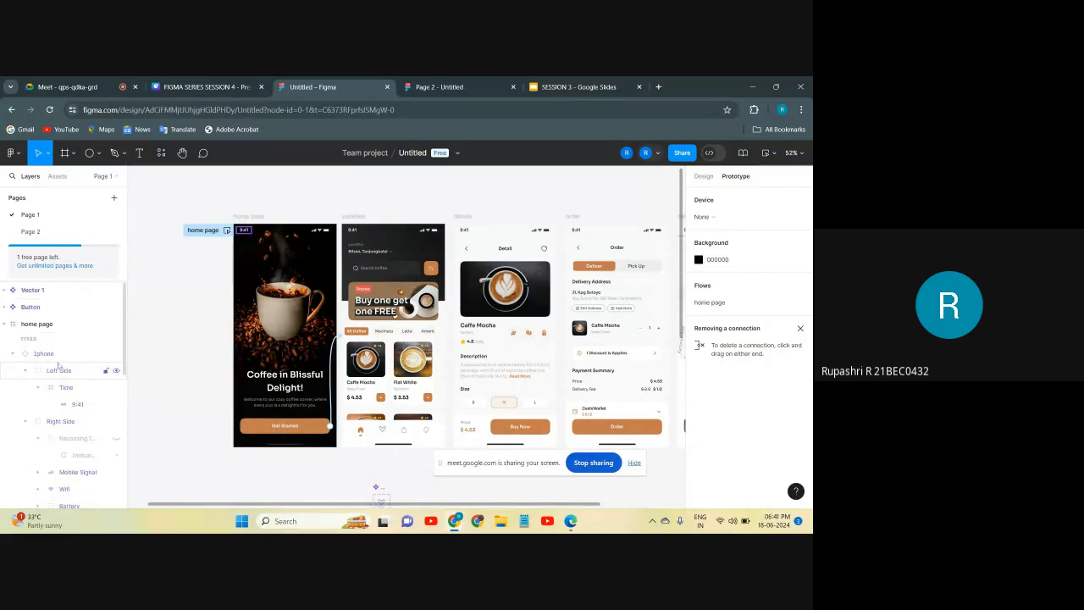
left_click(19, 306)
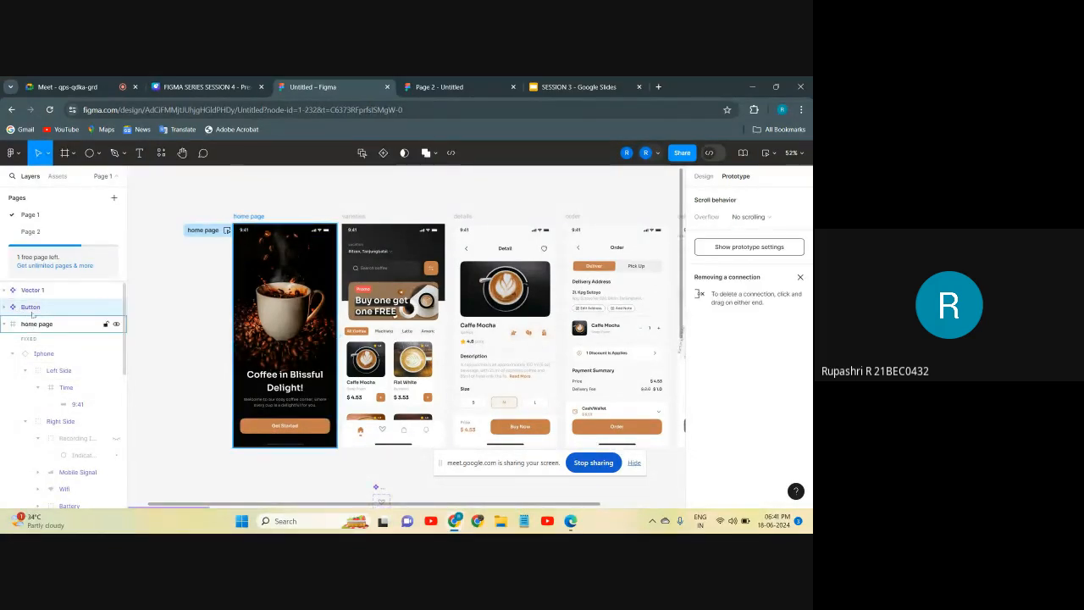
left_click(29, 324)
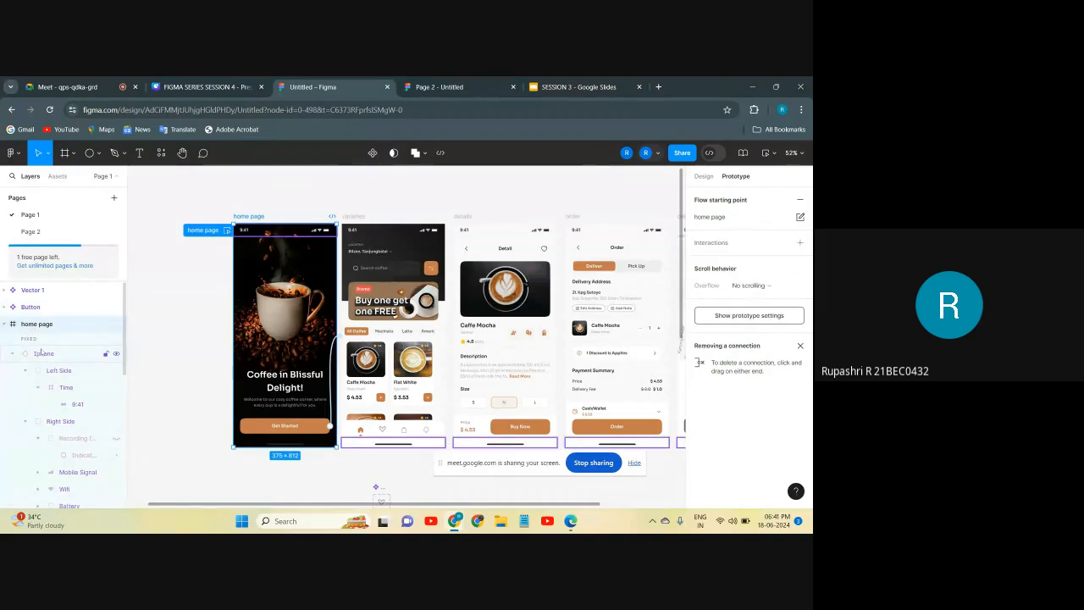
scroll(66, 414, "down", 2)
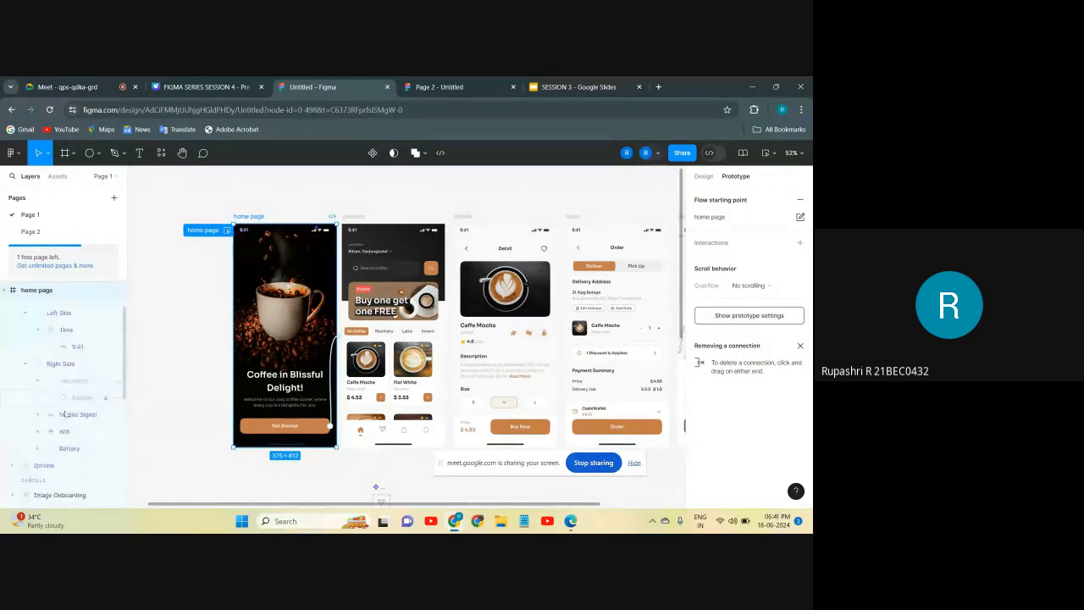
scroll(65, 413, "up", 2)
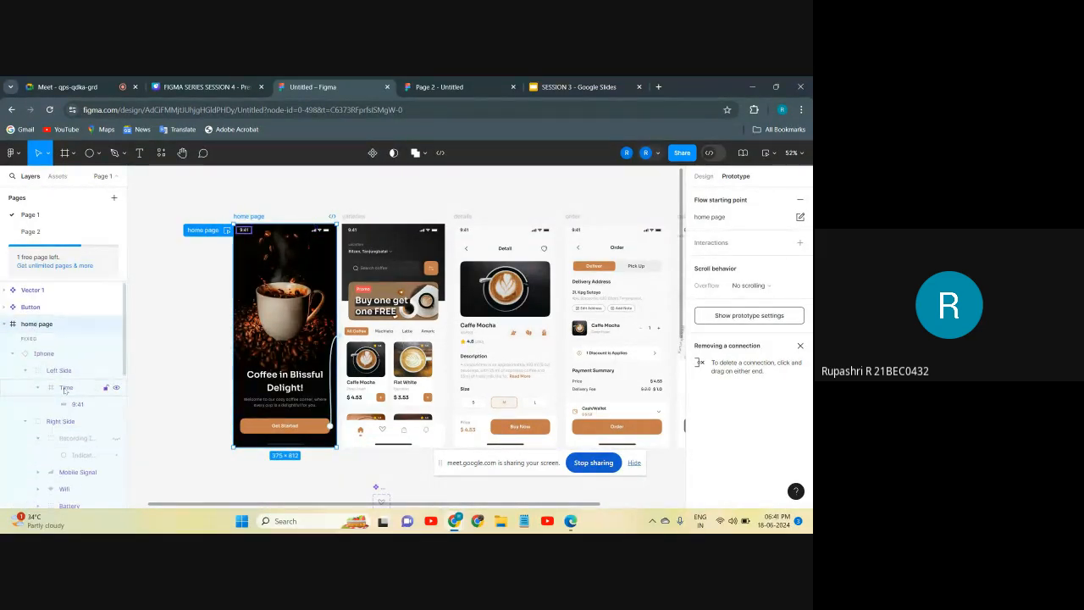
scroll(38, 423, "down", 2)
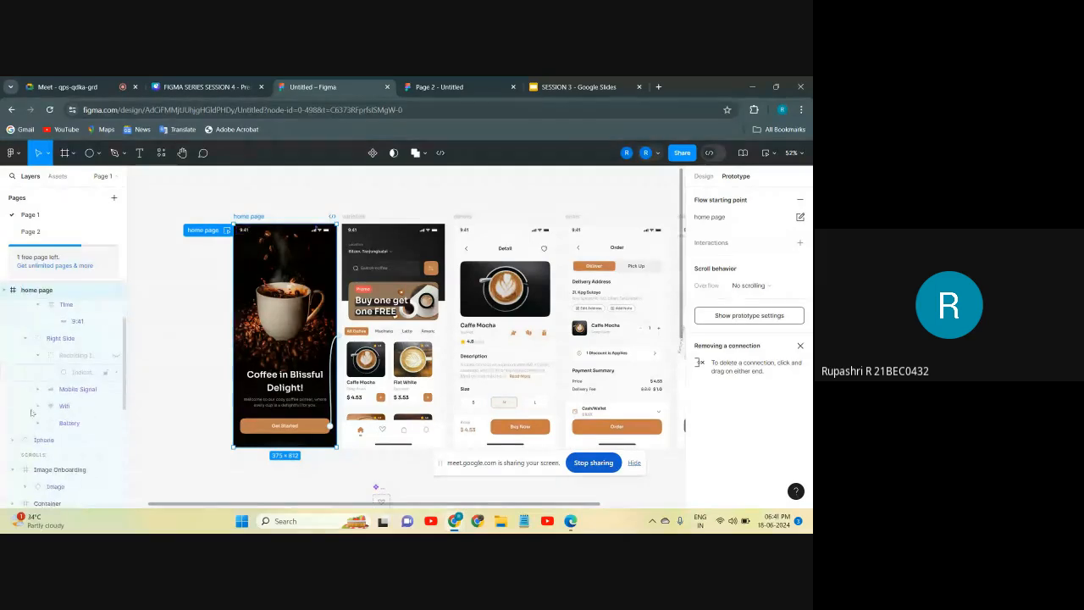
scroll(42, 424, "down", 2)
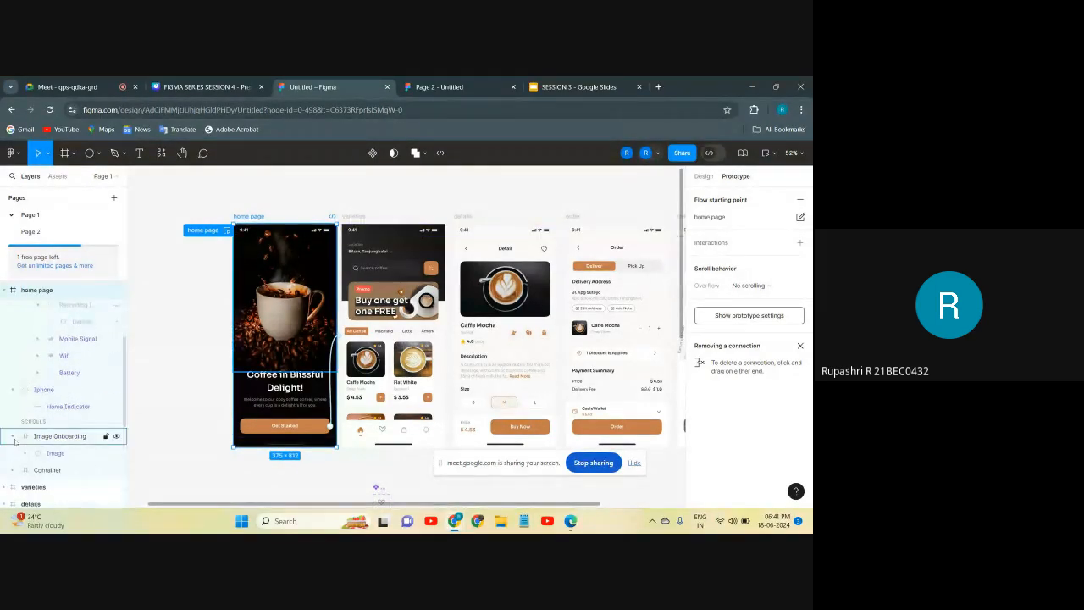
scroll(47, 437, "down", 1)
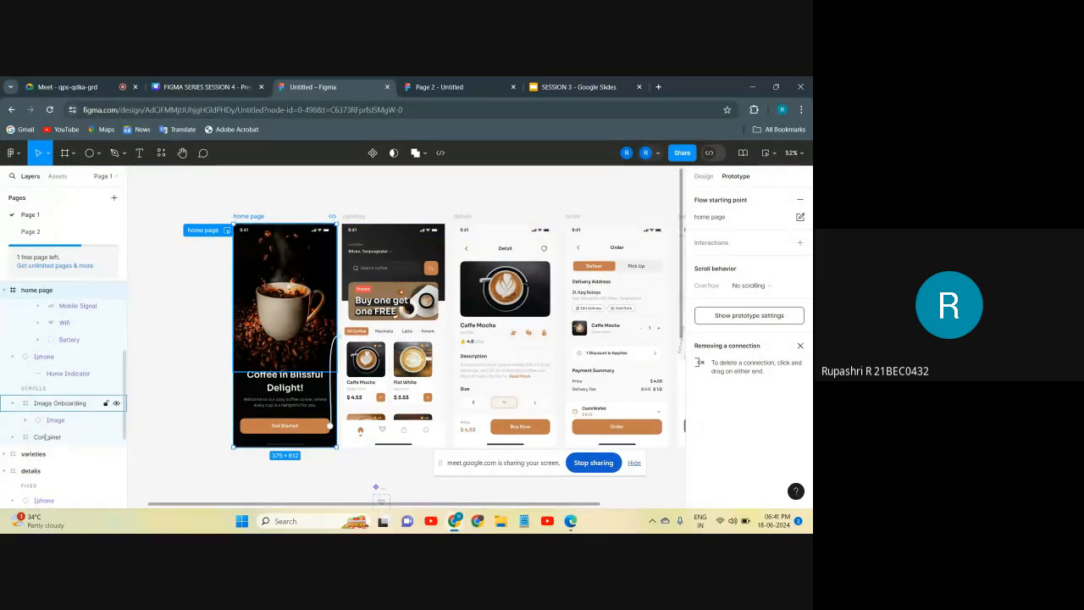
left_click(13, 437)
scroll(83, 459, "down", 2)
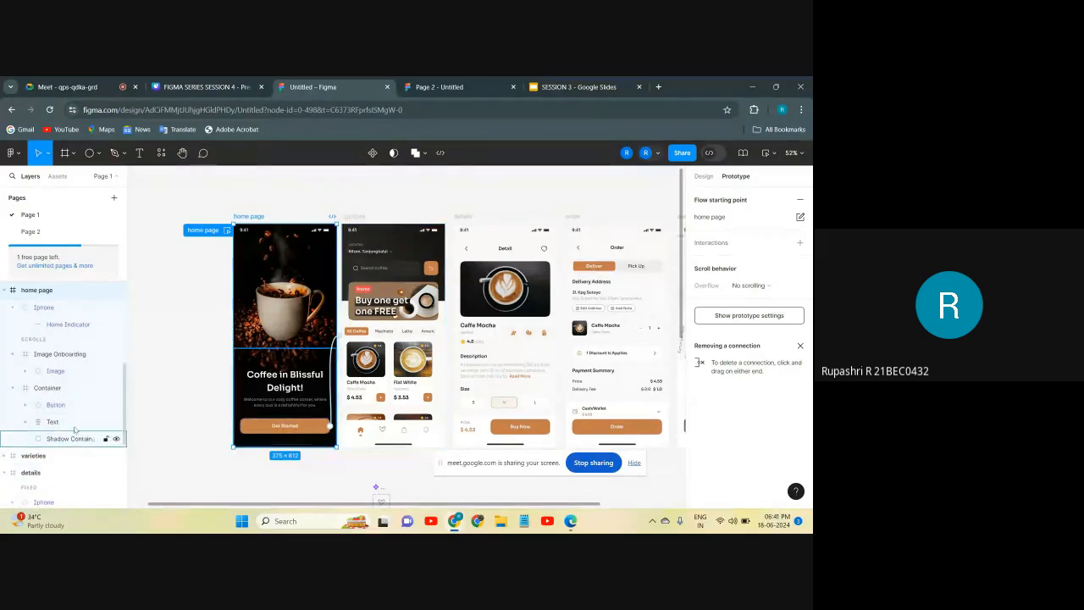
Step: Examine the Get Started button's click interaction and its action, destination and animation options, keeping Navigate to, varieties and Smart animate selected
left_click(70, 408)
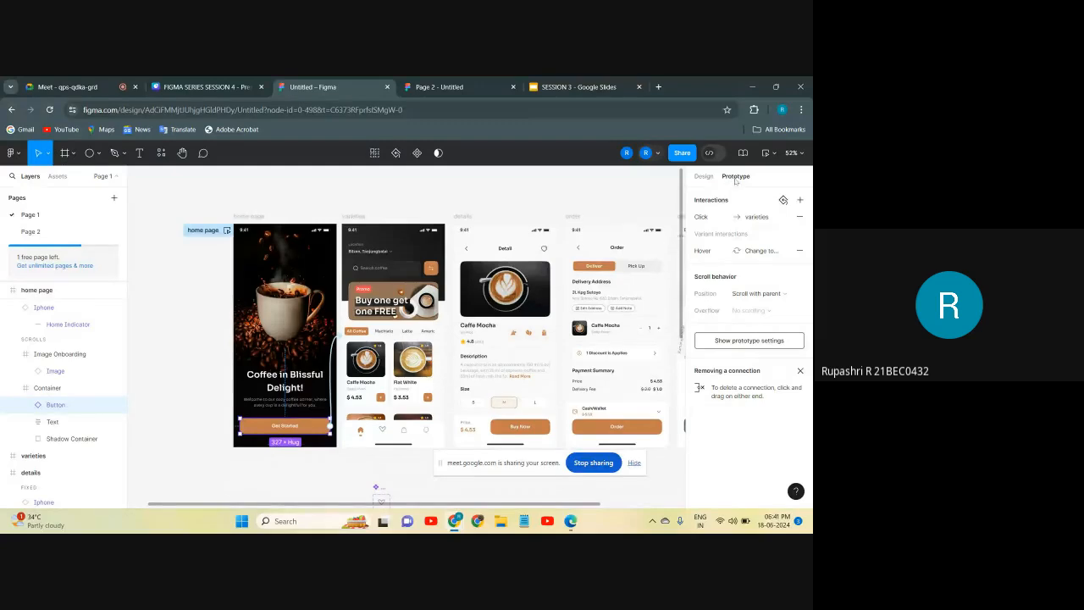
left_click(705, 219)
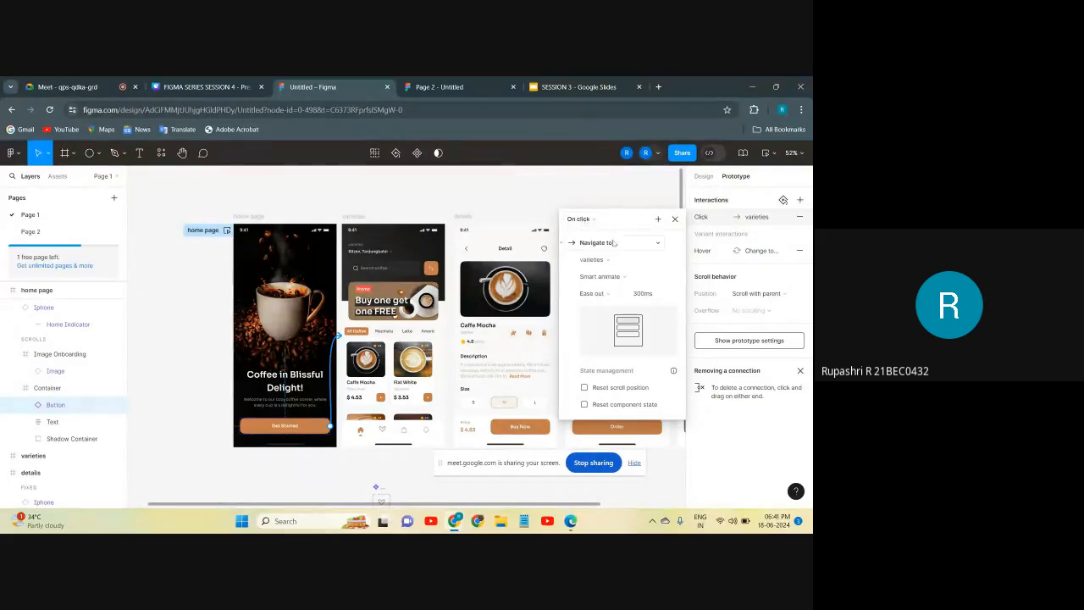
left_click(613, 243)
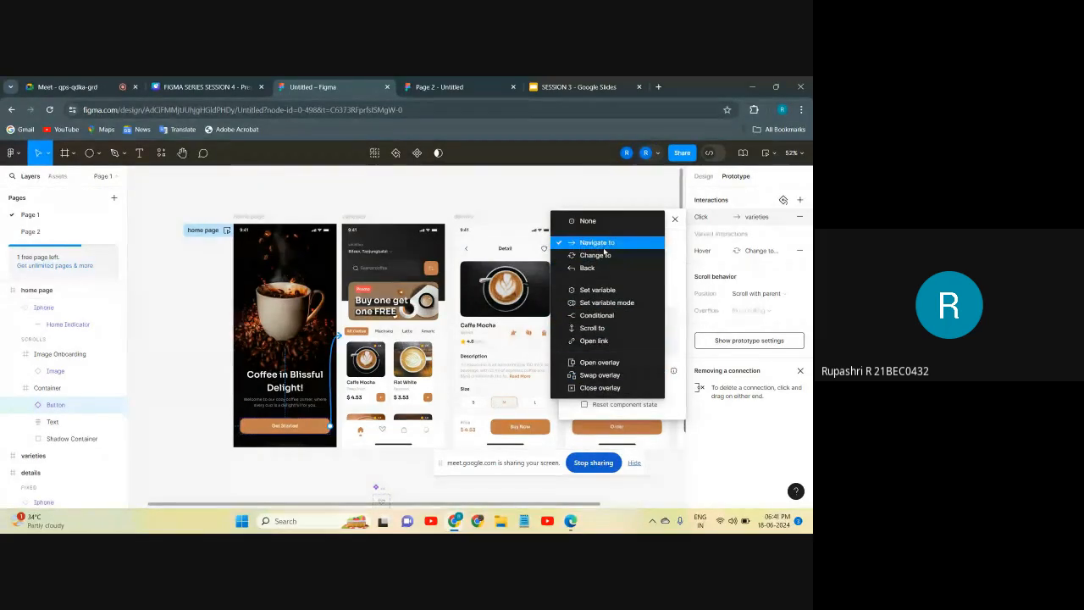
left_click(601, 243)
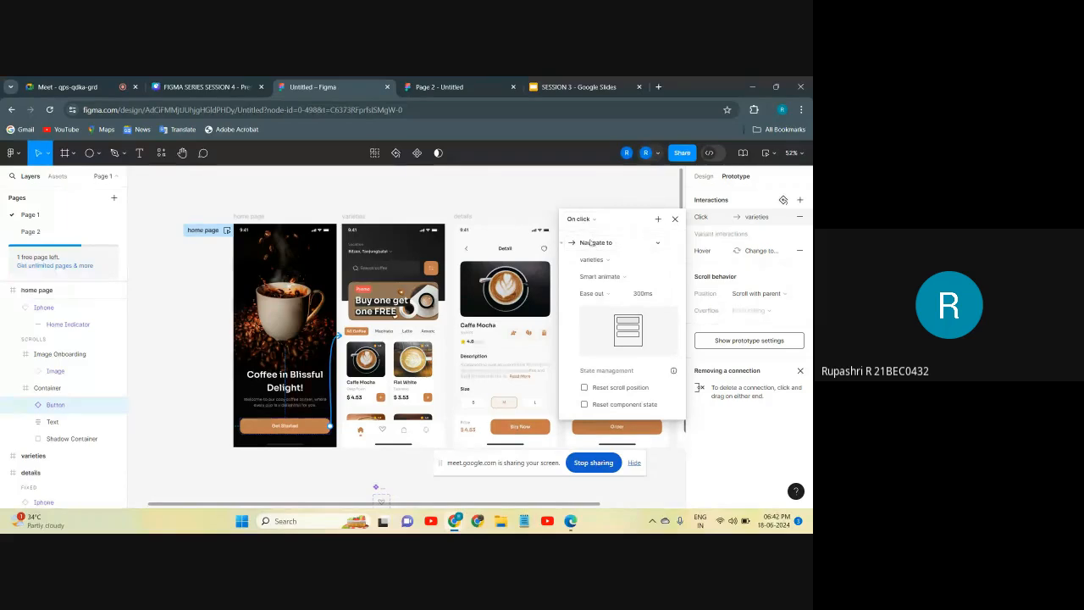
left_click(609, 262)
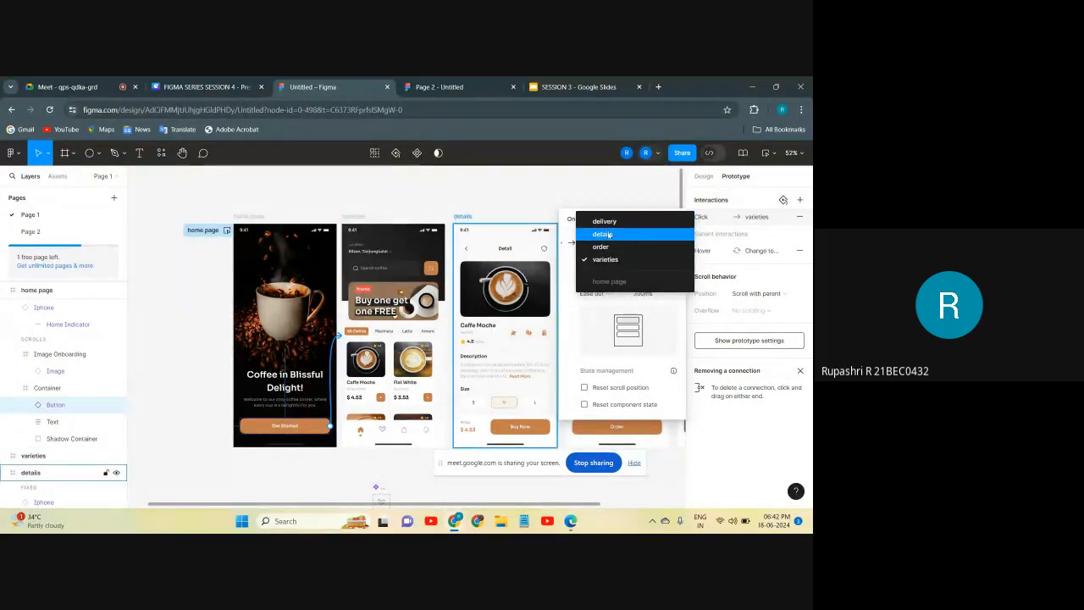
left_click(612, 260)
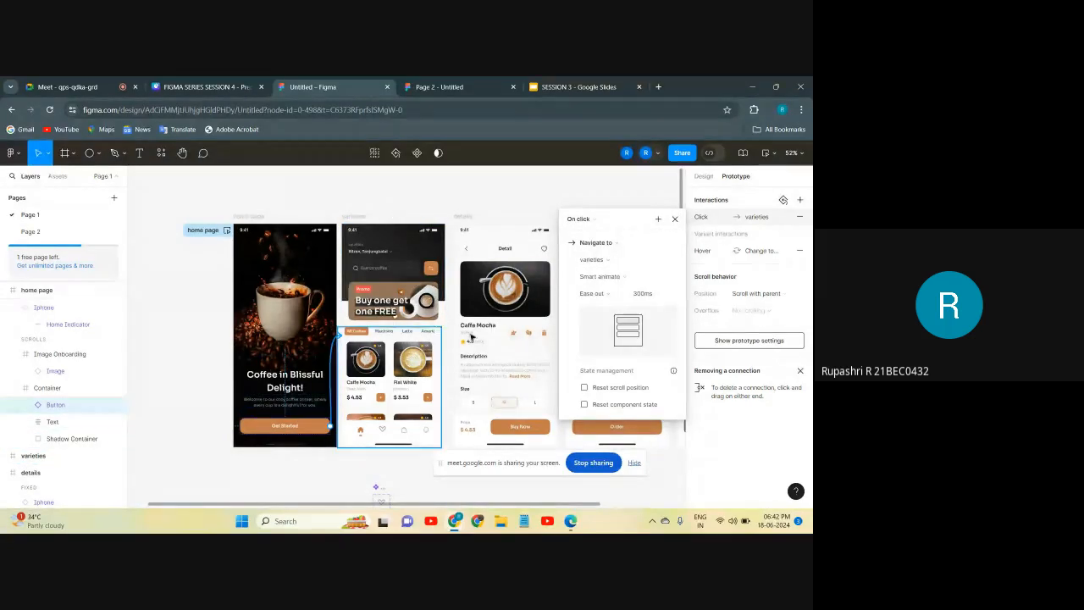
left_click(602, 277)
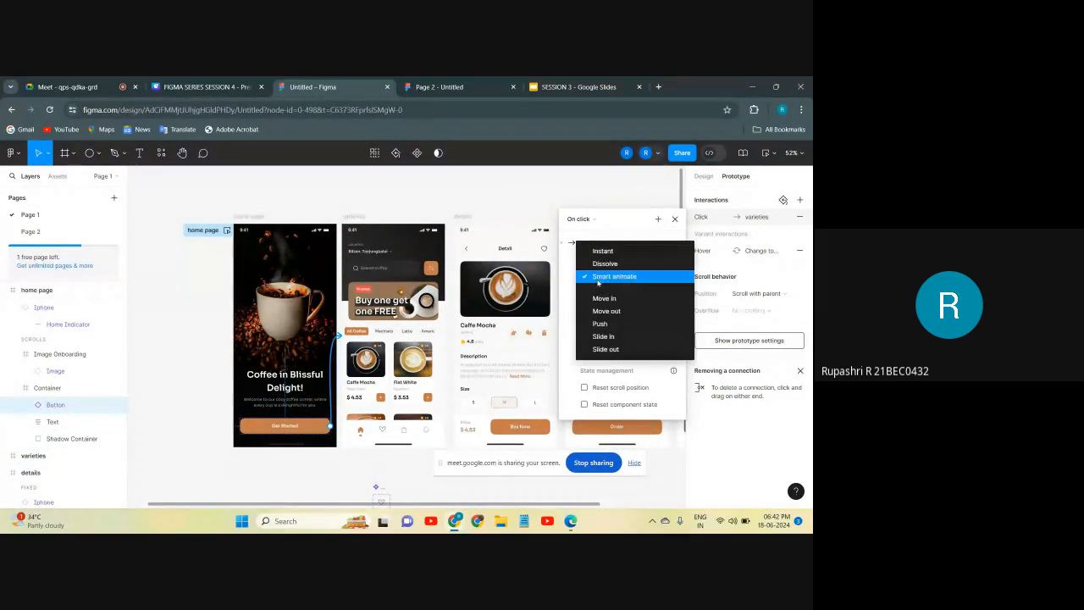
left_click(603, 277)
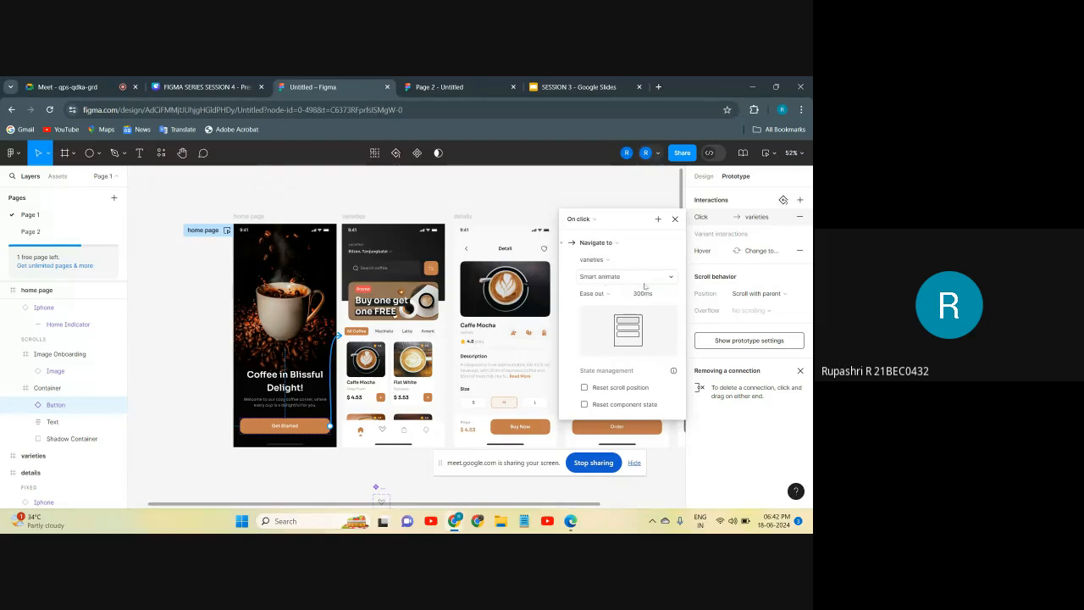
left_click(675, 220)
left_click(610, 203)
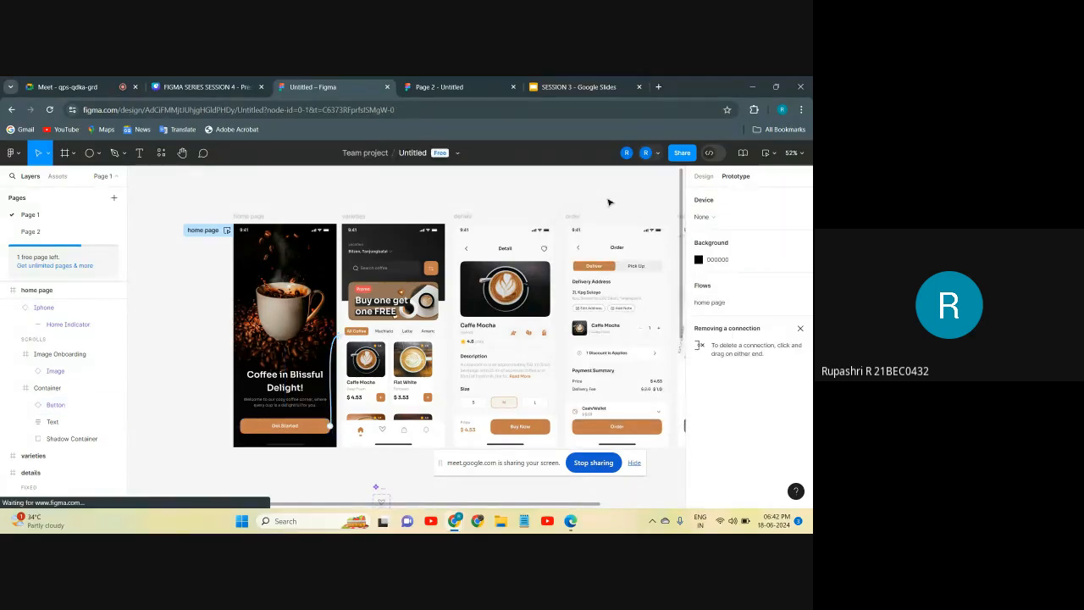
Step: Open the home page prototype preview, close it, and look closely at the Get Started button in the frame
left_click(767, 153)
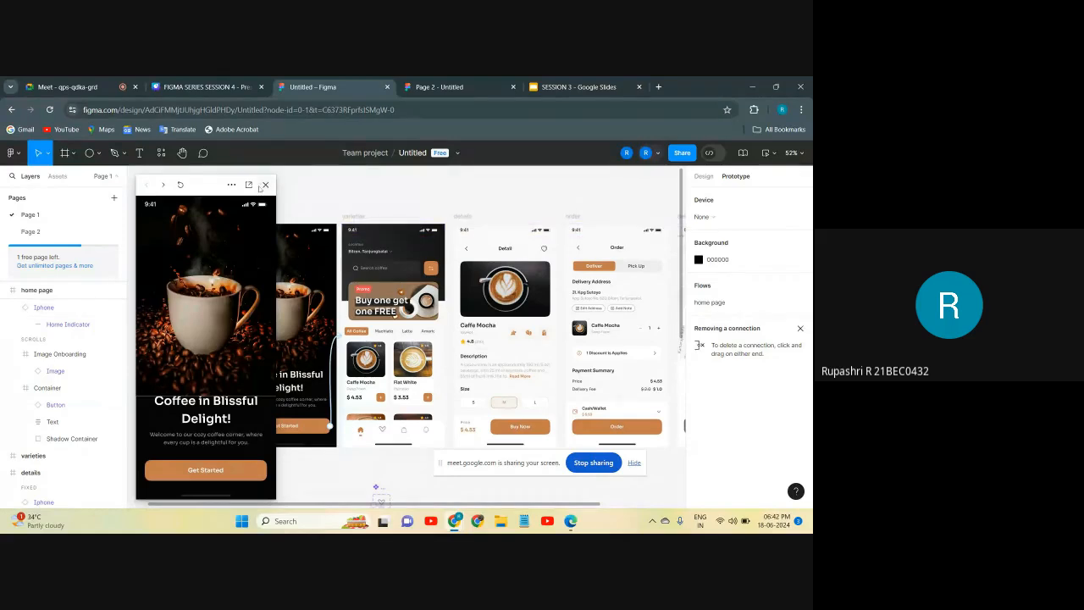
left_click(265, 185)
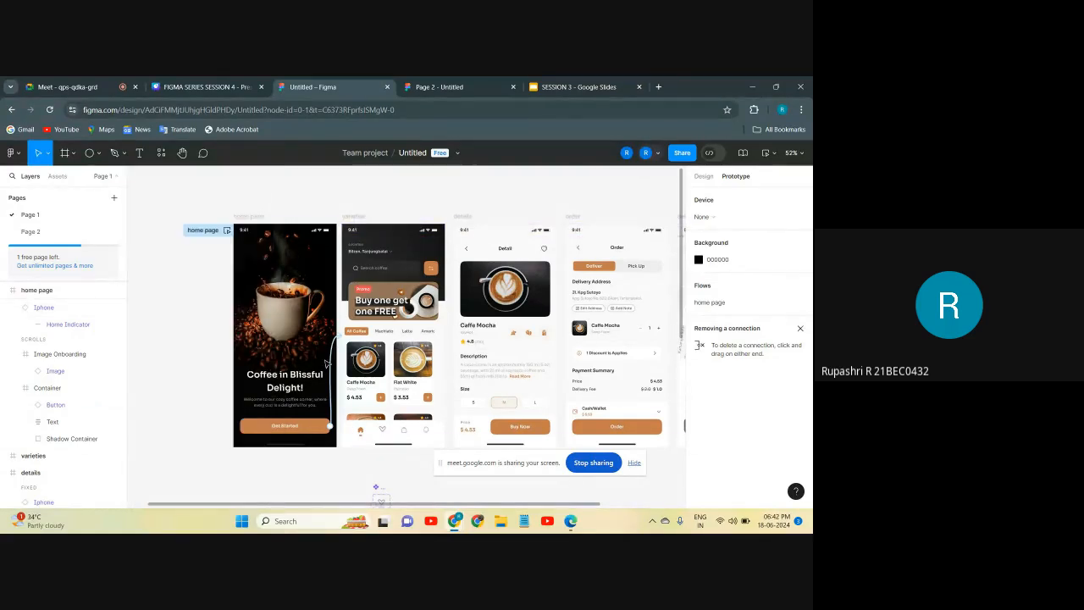
scroll(347, 432, "down", 2)
scroll(309, 393, "up", 5)
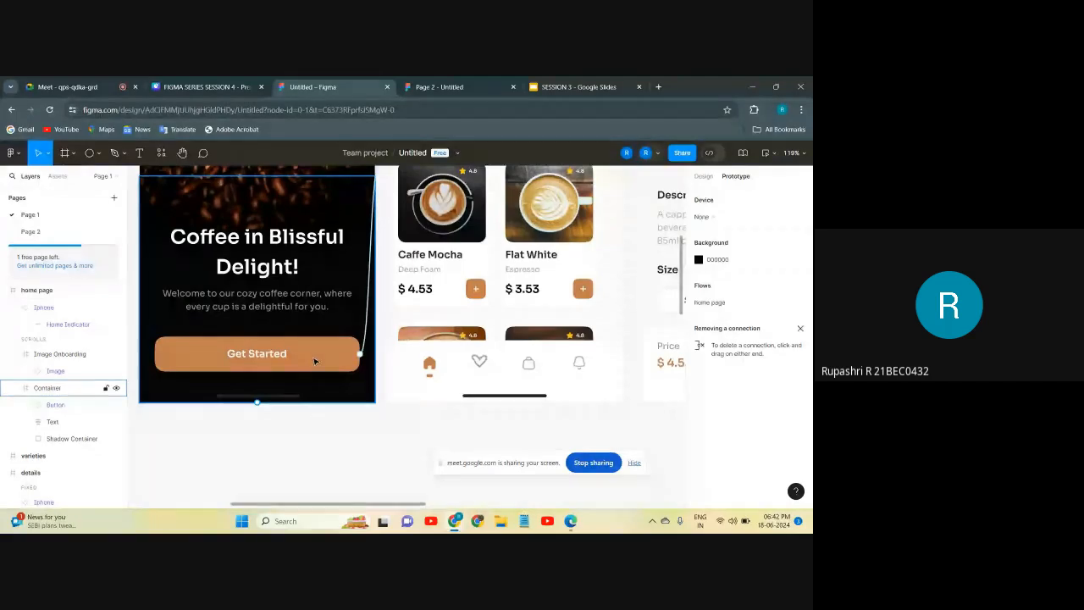
scroll(356, 364, "down", 5)
scroll(313, 361, "down", 2)
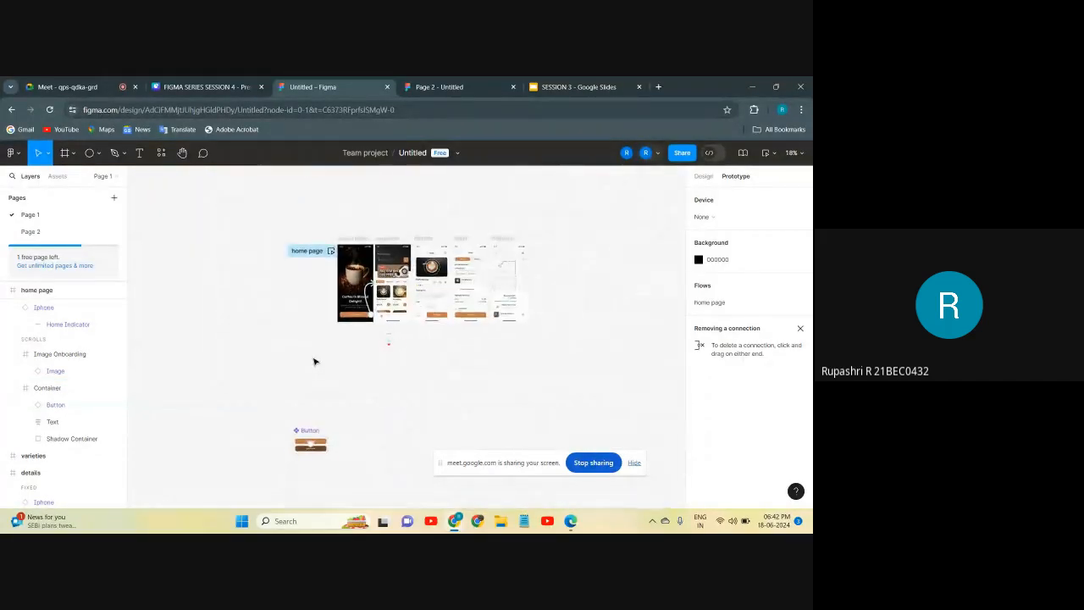
Step: Examine the While hovering interaction between the two variants of the Get Started Button component below the screens
scroll(305, 472, "up", 4)
scroll(305, 473, "up", 2)
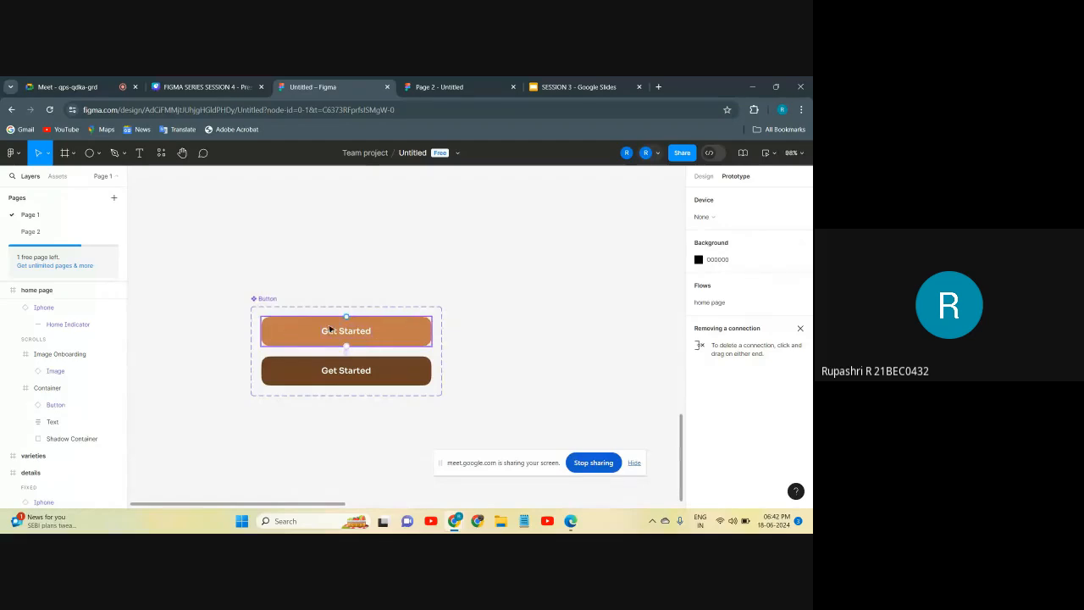
scroll(330, 329, "up", 3)
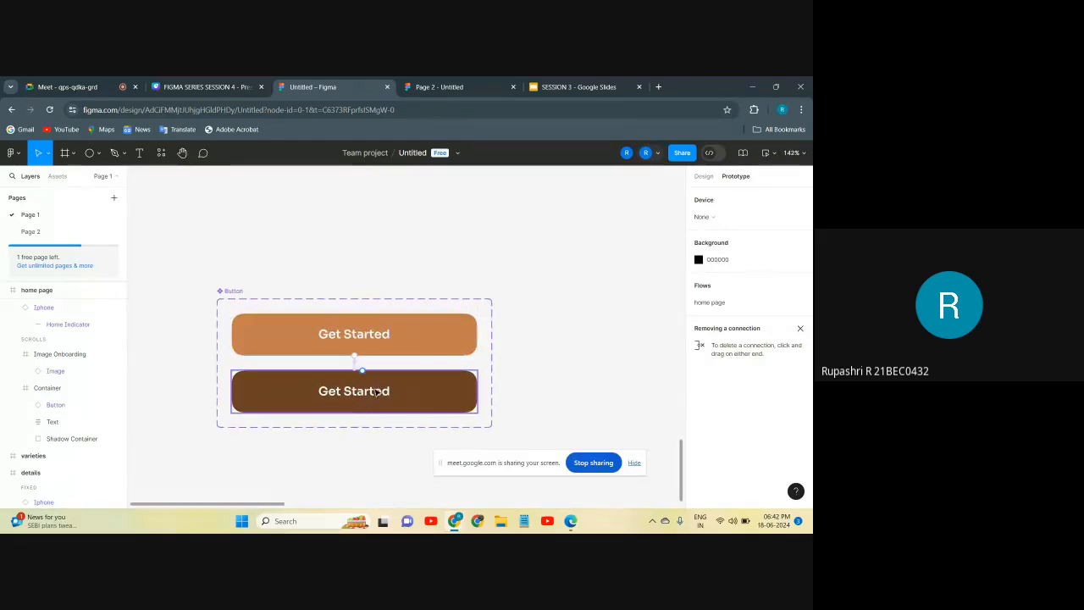
left_click(356, 364)
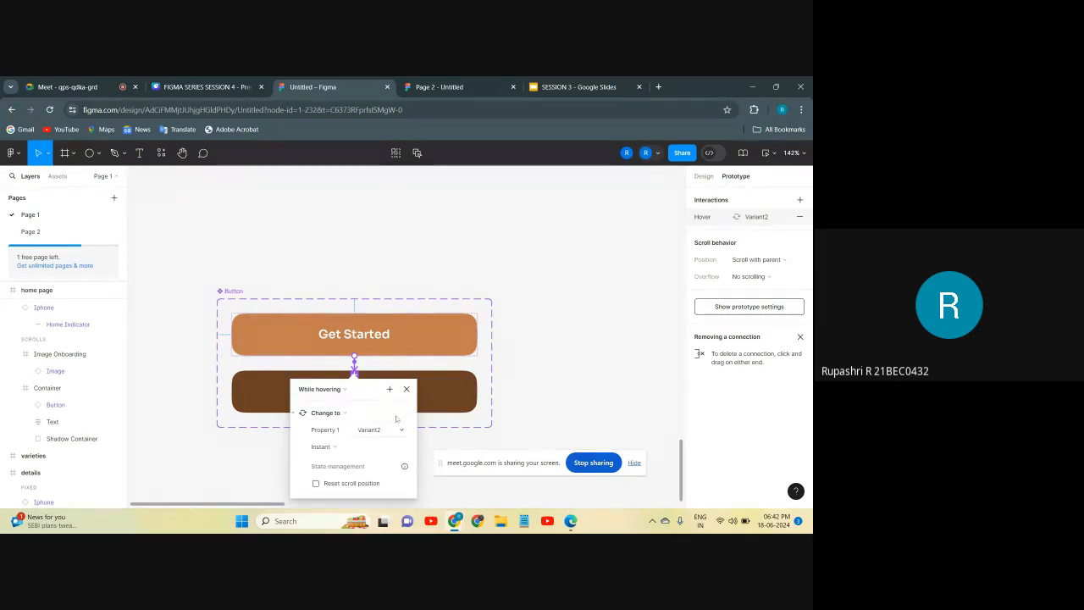
left_click(437, 402)
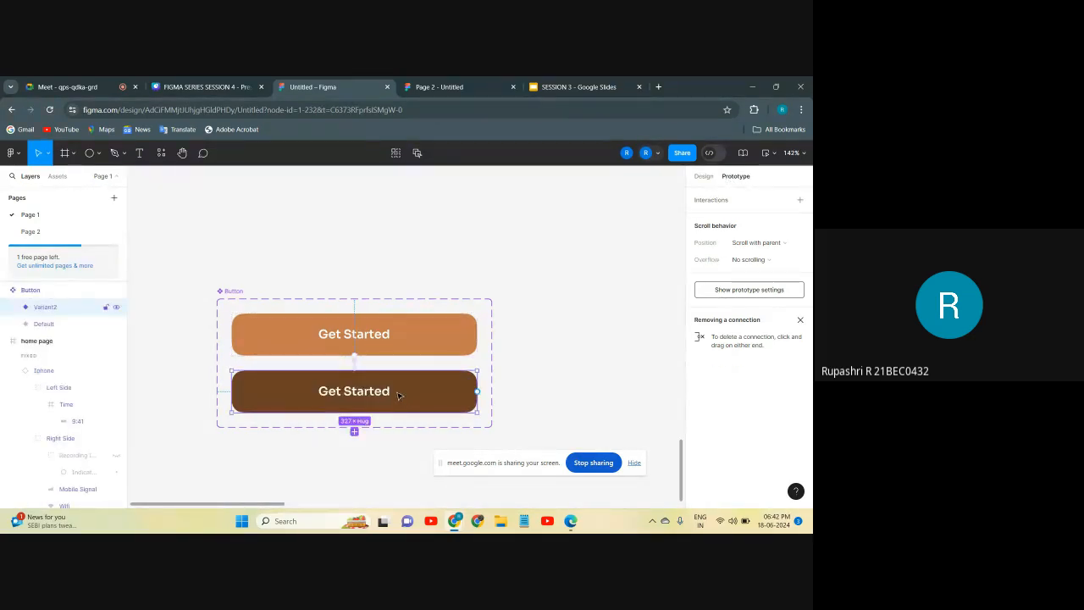
left_click(416, 339)
Step: Return to the coffee app screens and select the home page frame to view its flow starting point
scroll(416, 339, "down", 3)
scroll(416, 338, "up", 3)
scroll(415, 338, "down", 5)
left_click(409, 295)
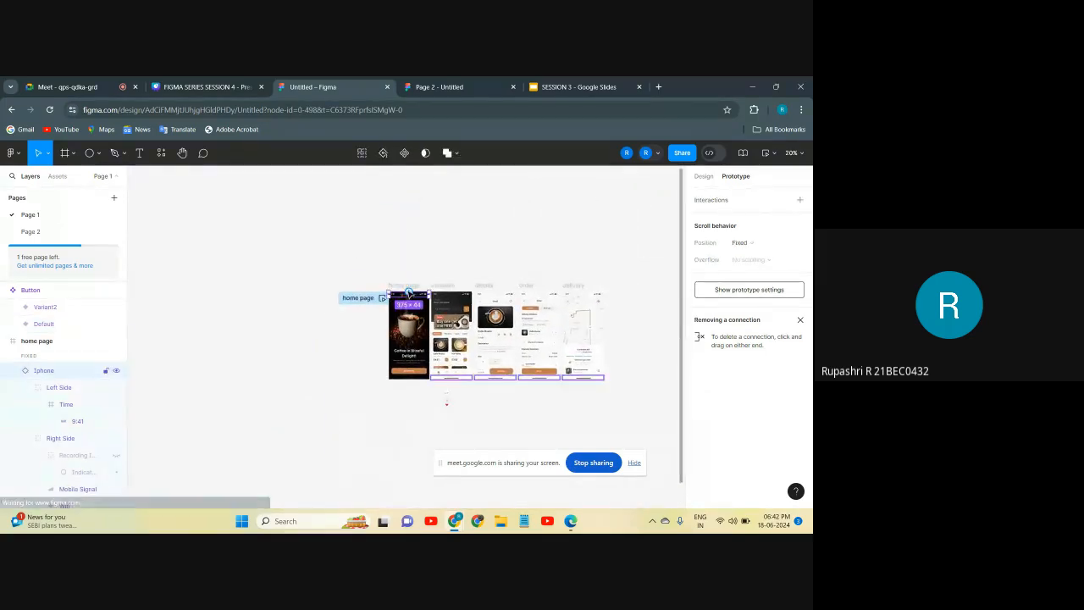
left_click(408, 288)
scroll(409, 289, "up", 3)
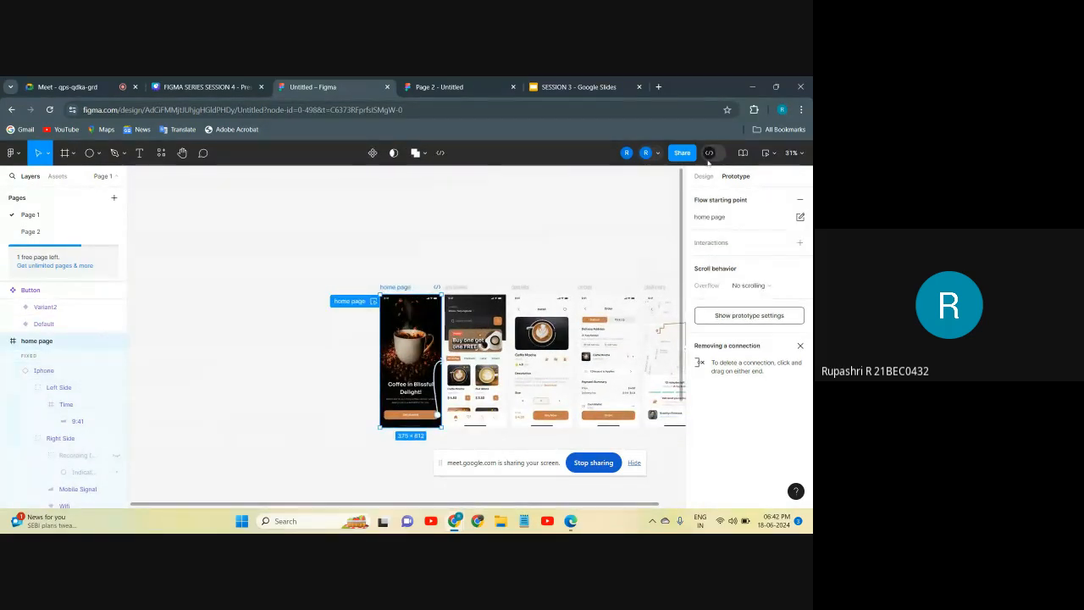
Step: Preview the home page flow, test the Get Started button's navigation to the varieties screen, and close the preview
scroll(517, 292, "up", 3)
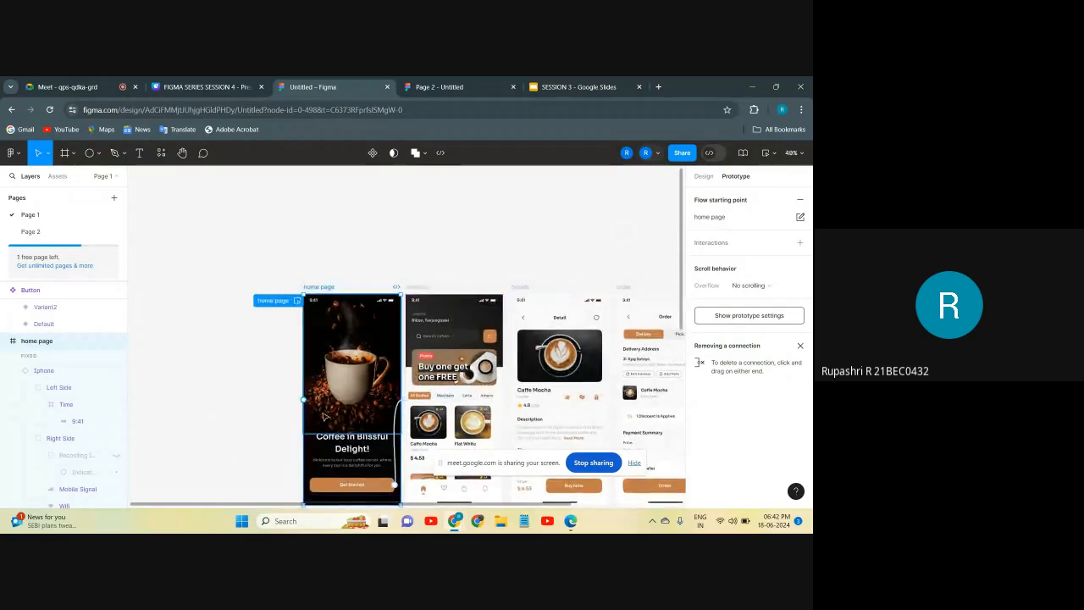
scroll(325, 417, "down", 2)
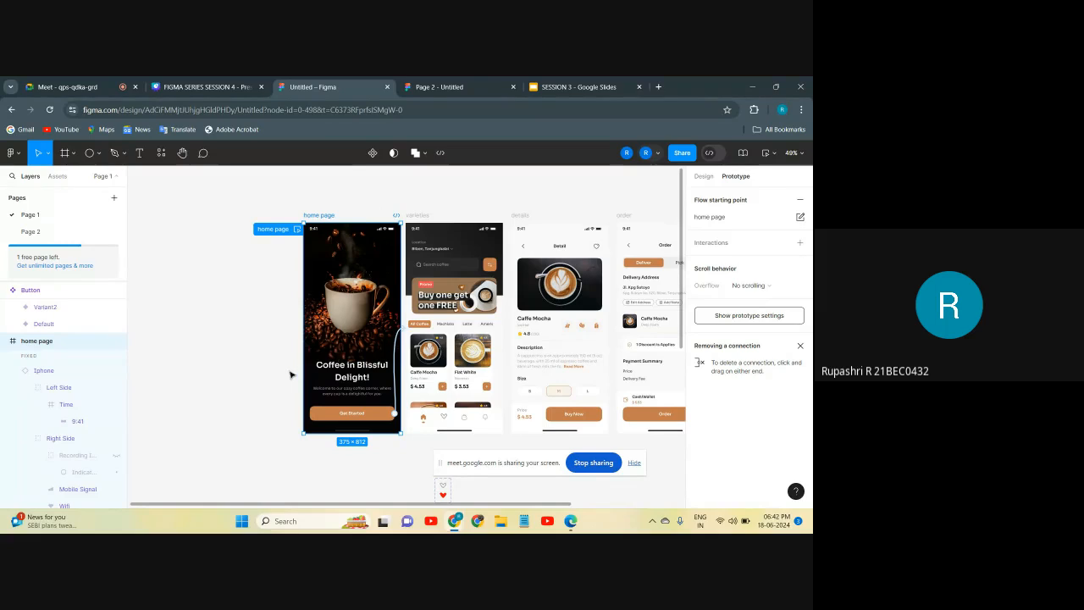
scroll(290, 374, "up", 4)
scroll(293, 374, "right", 1)
scroll(292, 374, "down", 2)
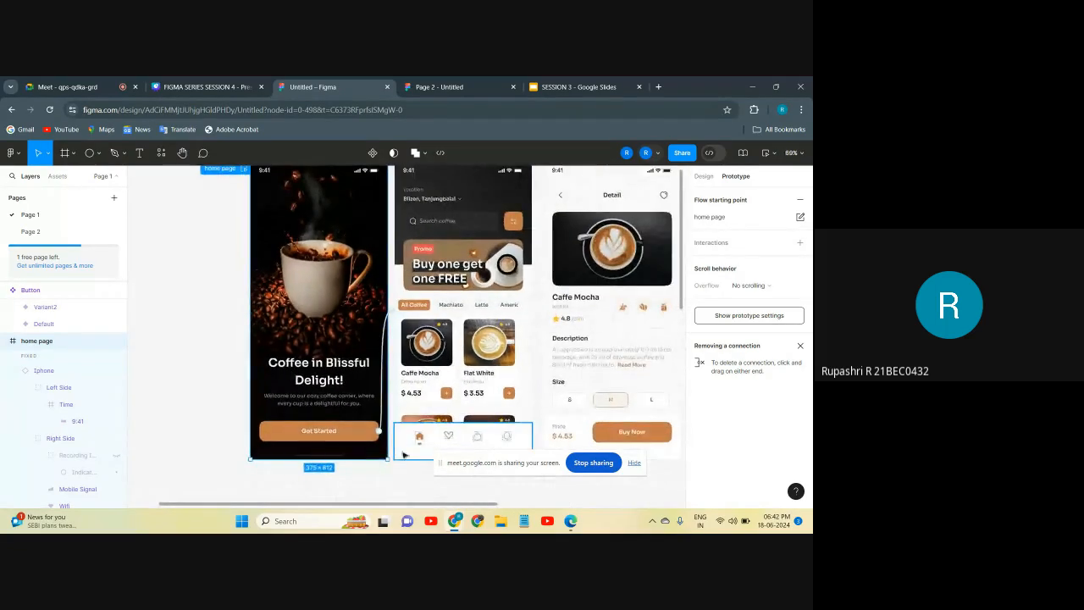
left_click(762, 154)
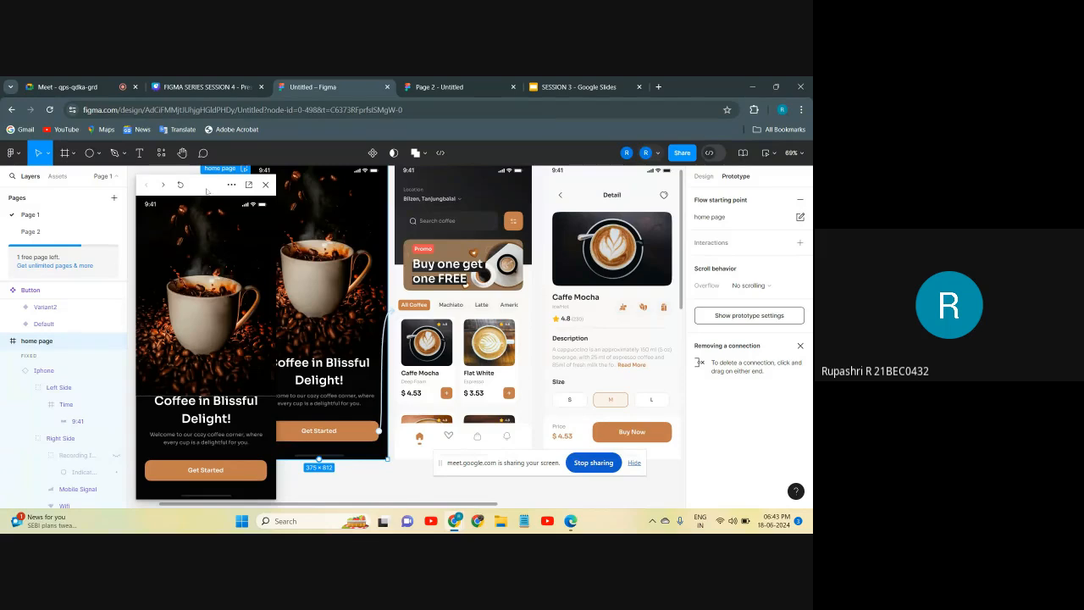
left_click_drag(206, 192, 346, 183)
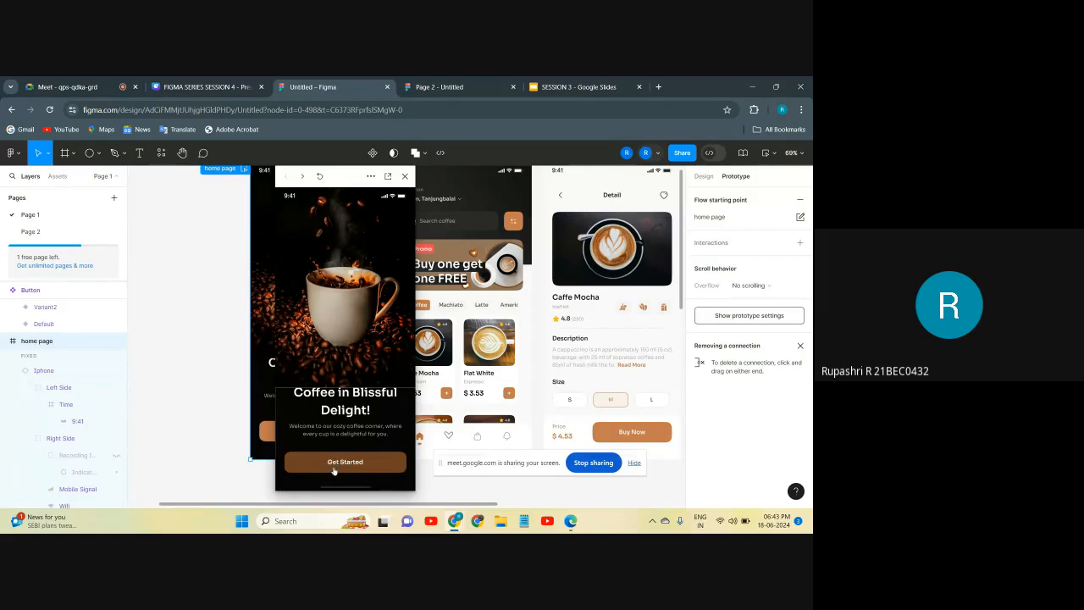
left_click(337, 463)
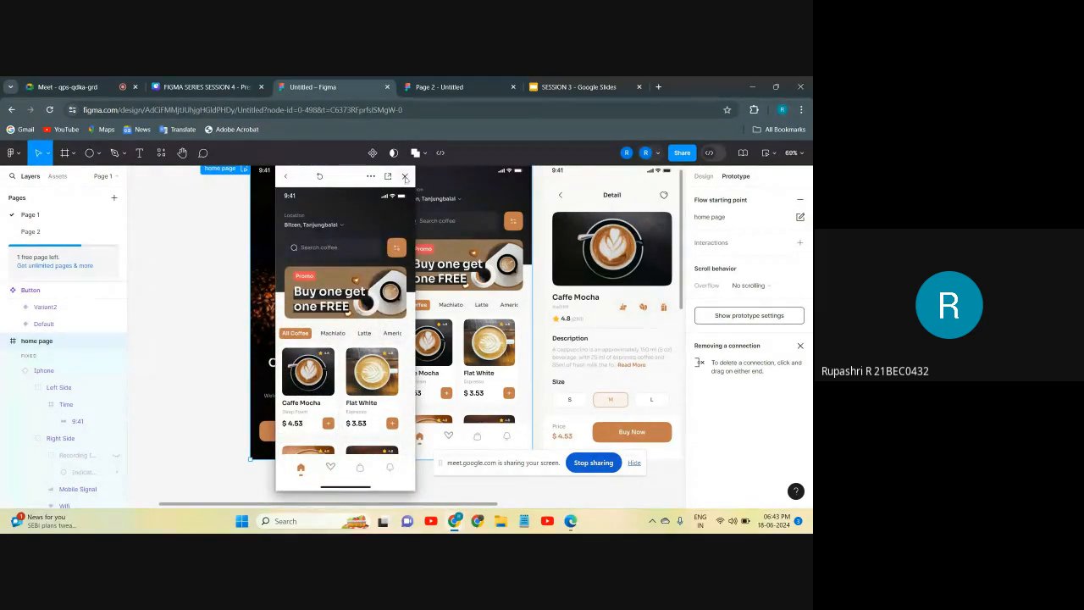
left_click(405, 178)
left_click(205, 291)
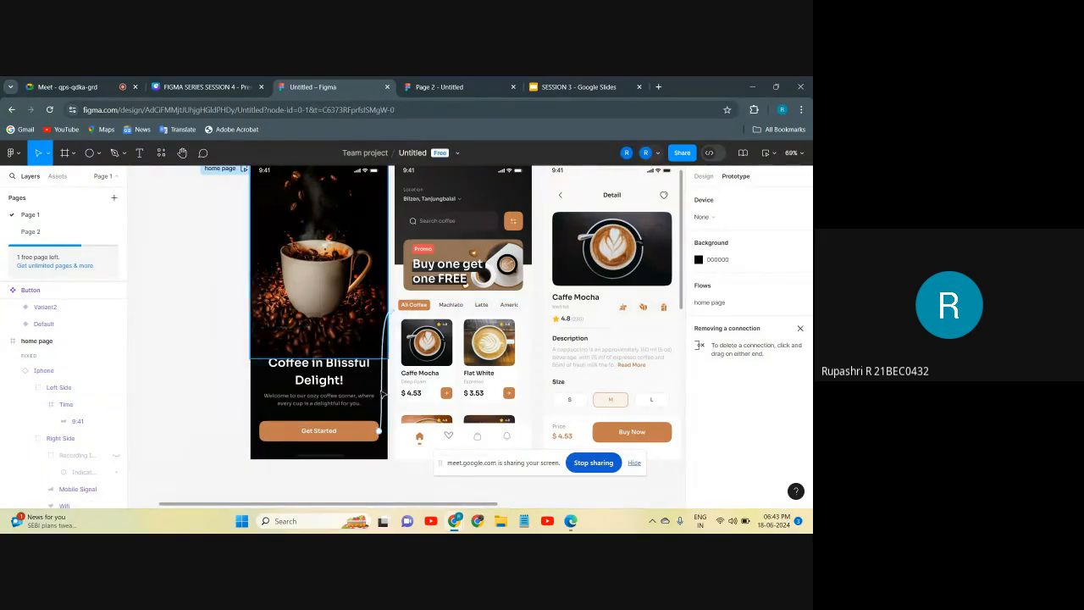
Step: Locate the Vector 1 heart component below the varieties screen and inspect its grey outline heart variant
scroll(320, 406, "down", 3)
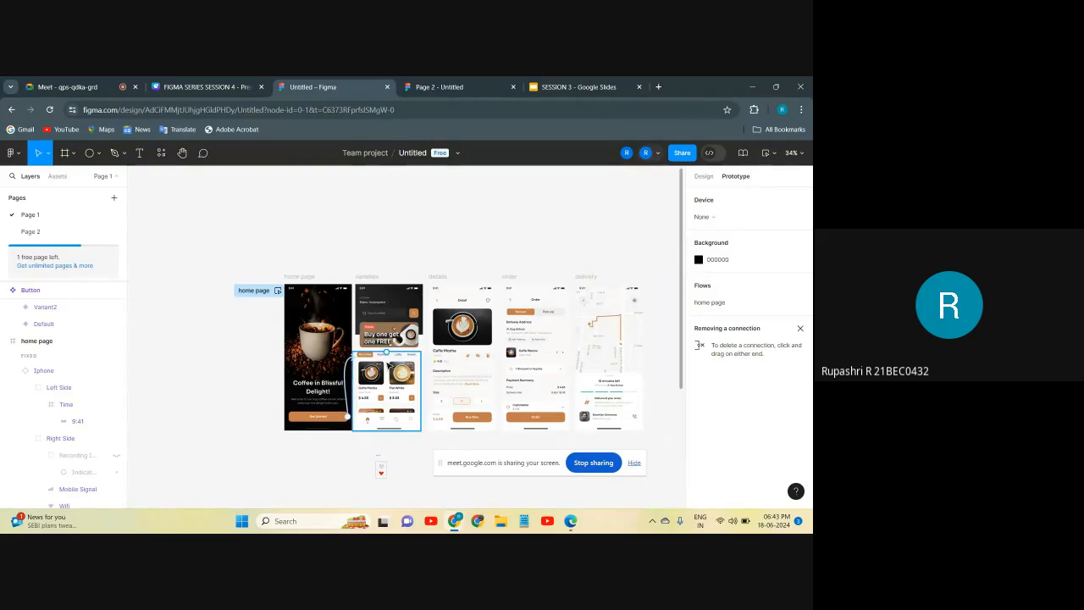
scroll(388, 366, "up", 3)
scroll(388, 366, "up", 2)
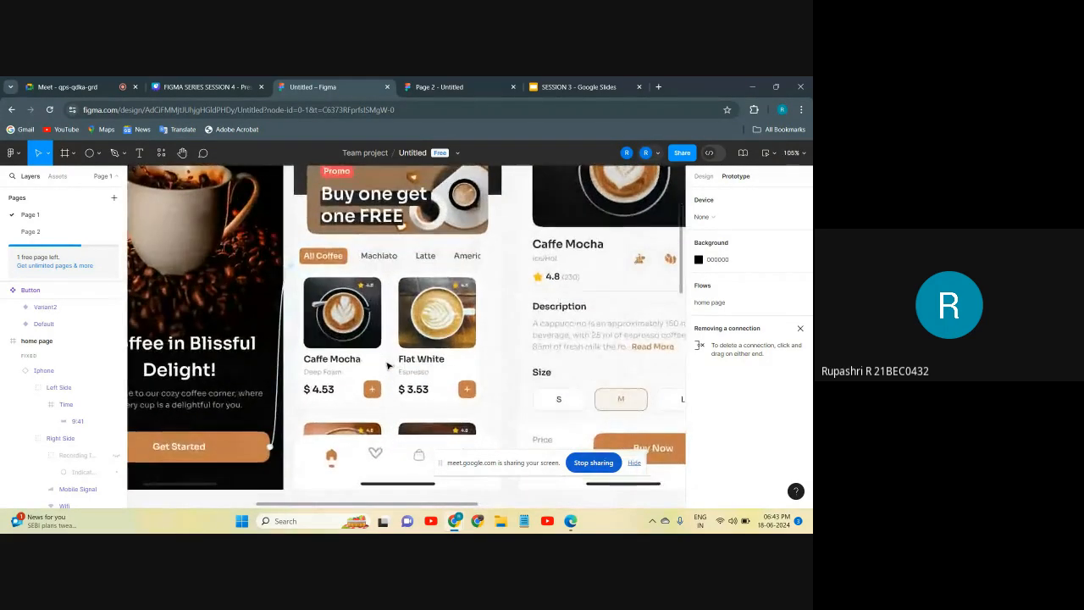
scroll(387, 366, "down", 3)
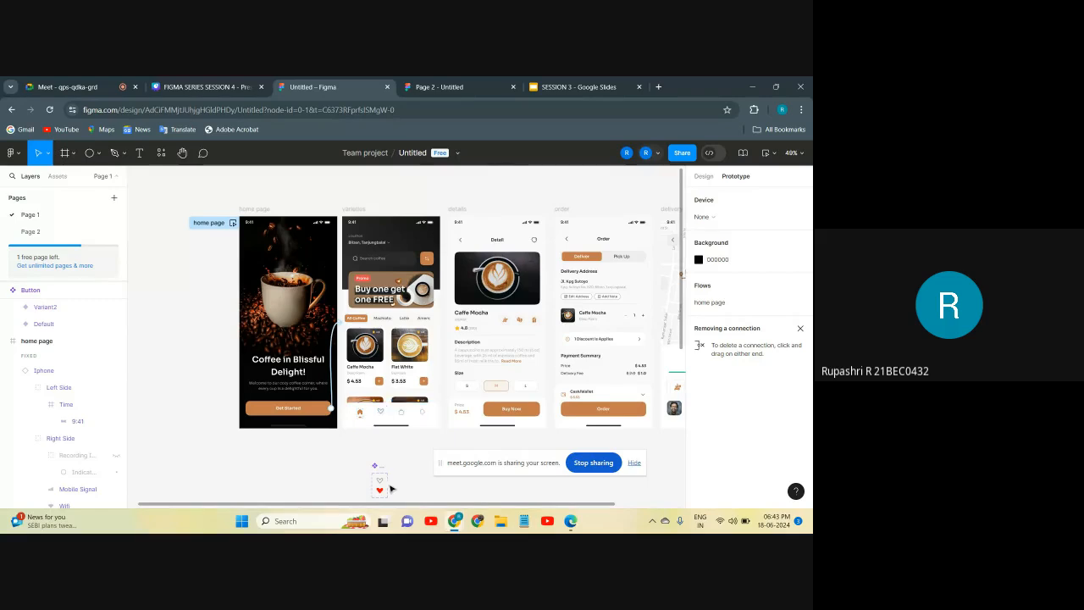
scroll(381, 489, "up", 4)
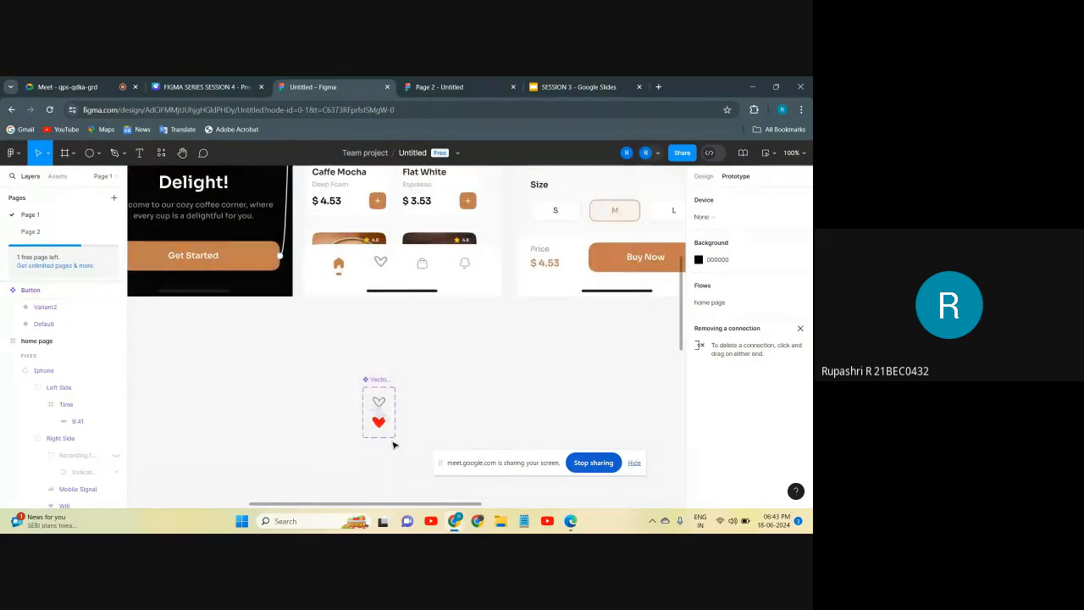
scroll(382, 410, "up", 5)
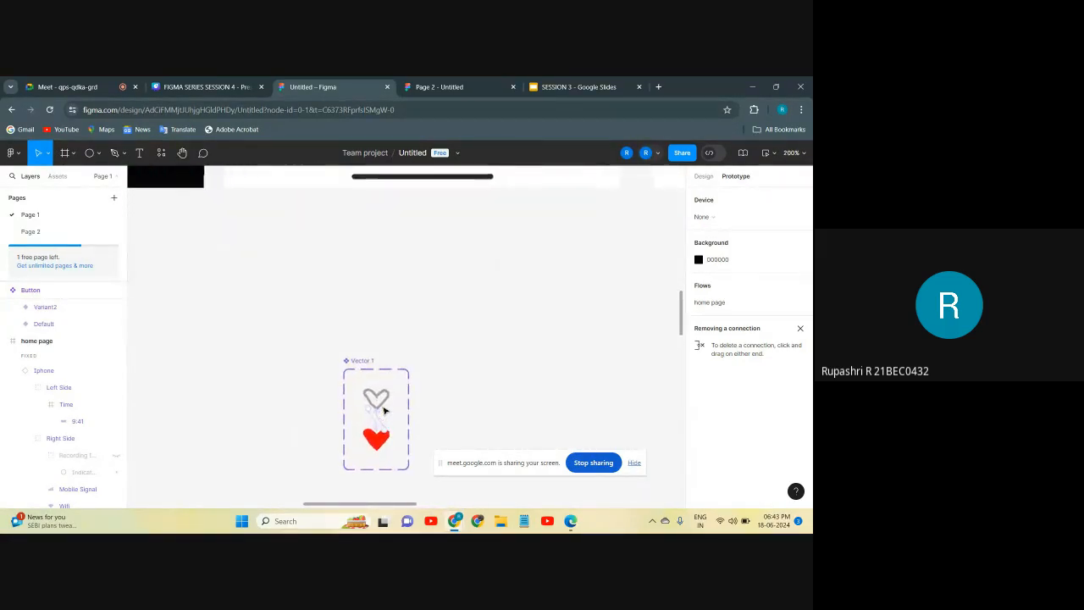
left_click(374, 404)
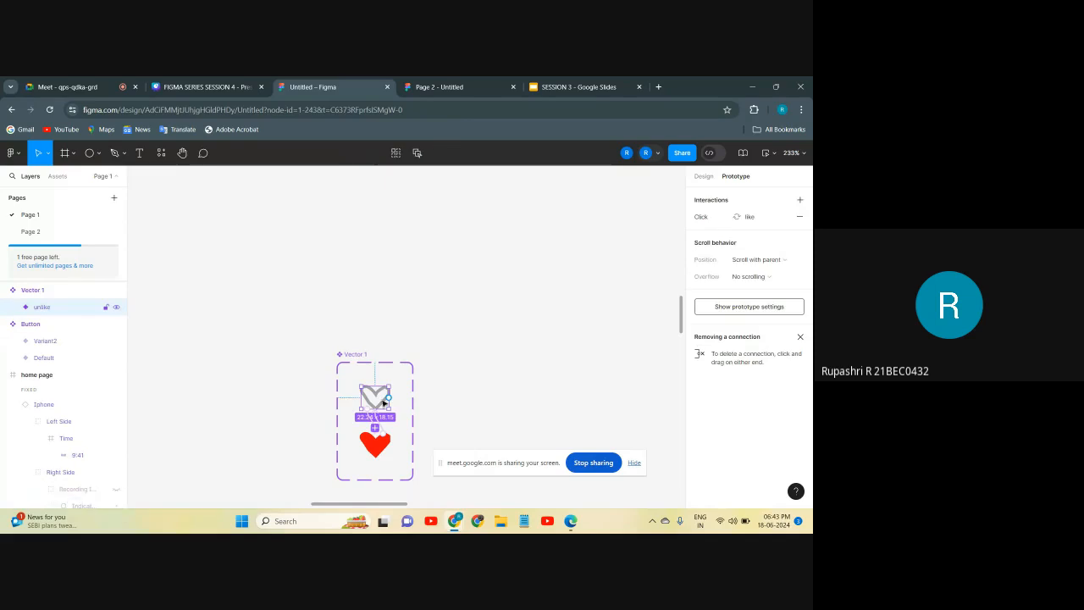
left_click(437, 416)
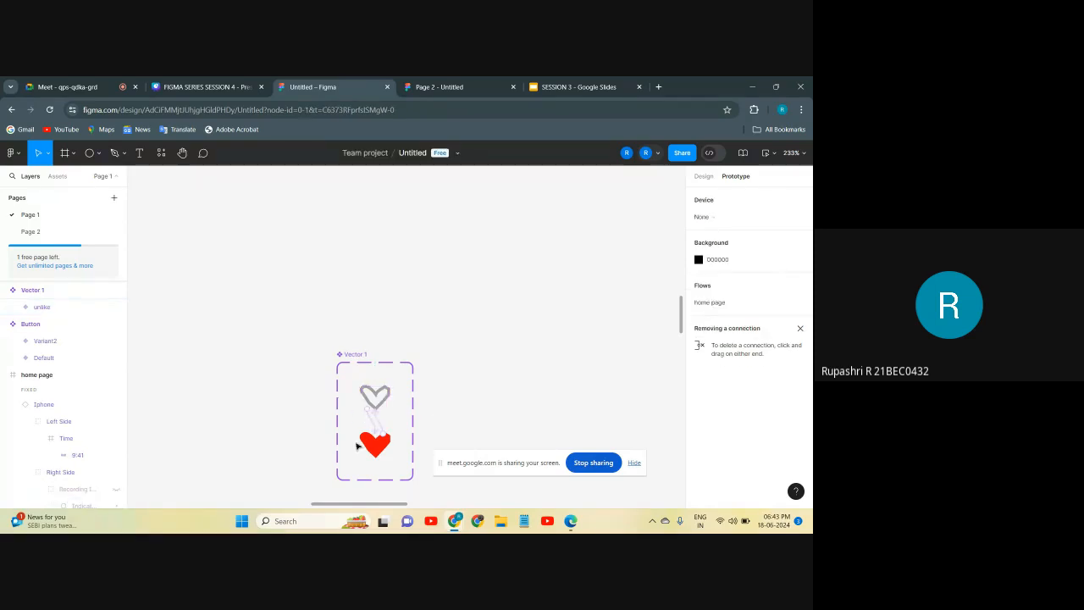
Step: Examine the outline heart's On click interaction, including its action, target variant and animation settings, and close the details
left_click(370, 411)
left_click(370, 418)
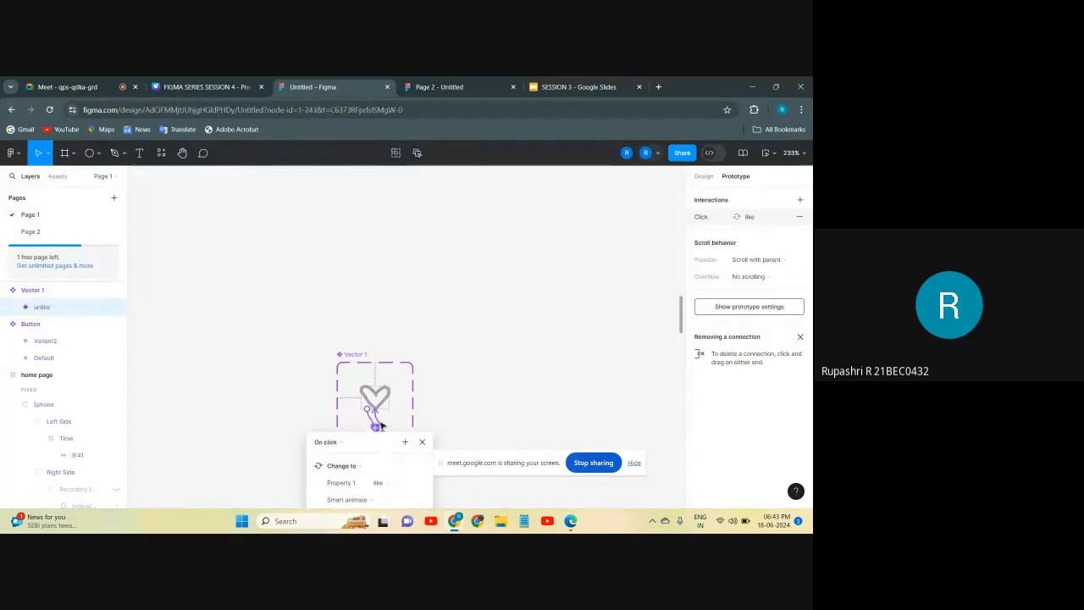
scroll(373, 419, "down", 2)
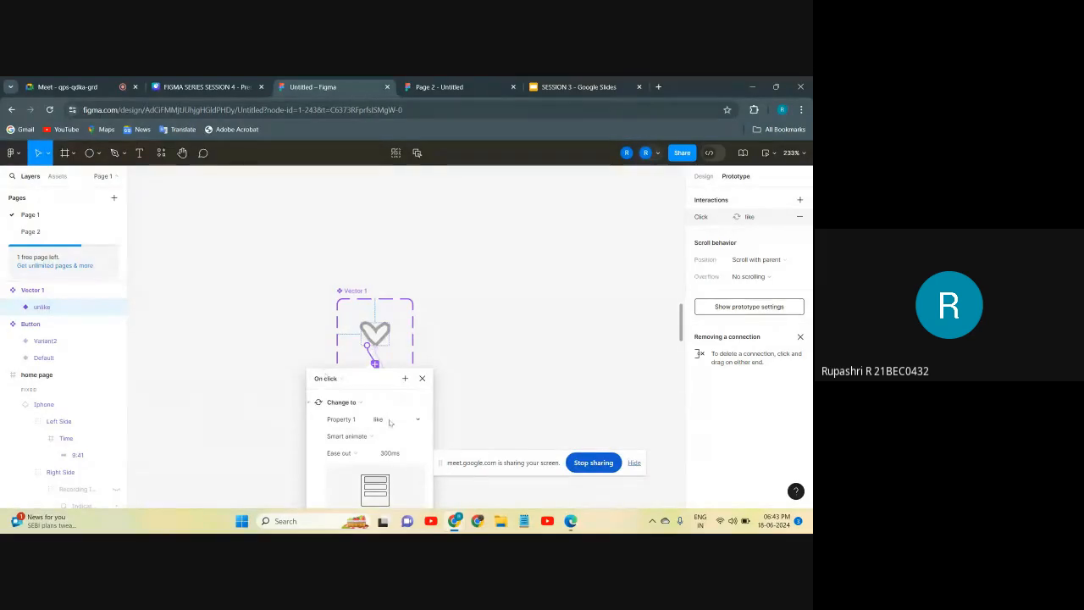
left_click(423, 379)
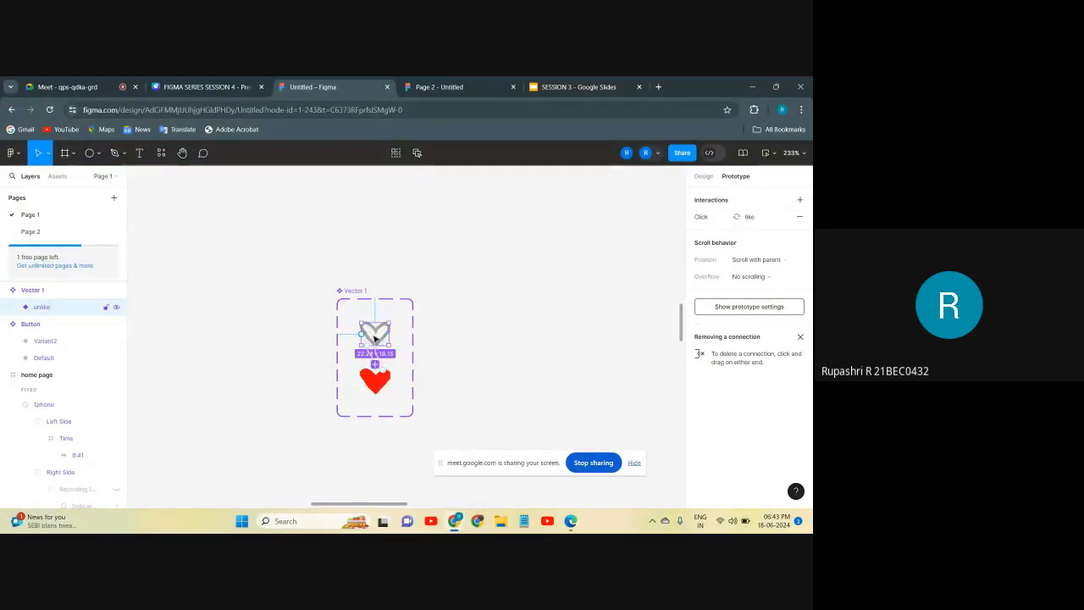
Step: Expand the unlike variant in the layer list and identify which layer the red heart belongs to
left_click(12, 307)
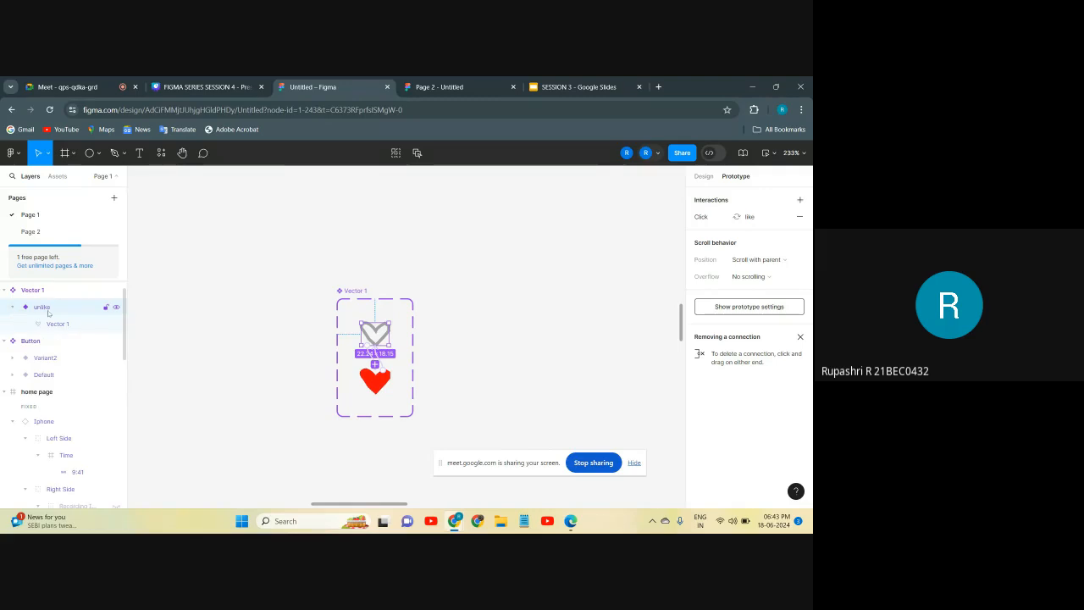
left_click(50, 313)
left_click(161, 351)
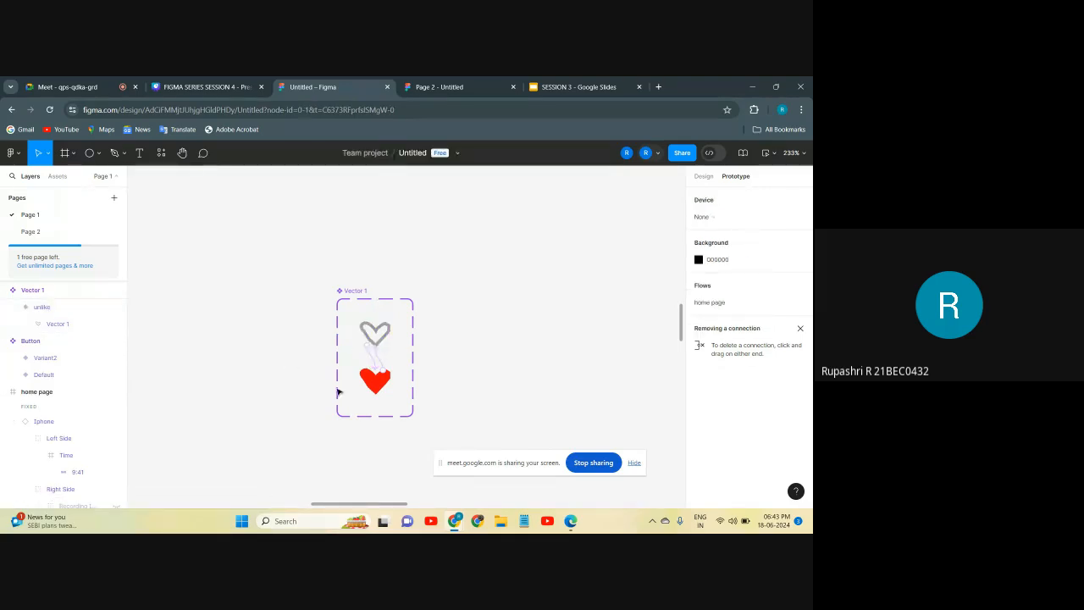
left_click(373, 388)
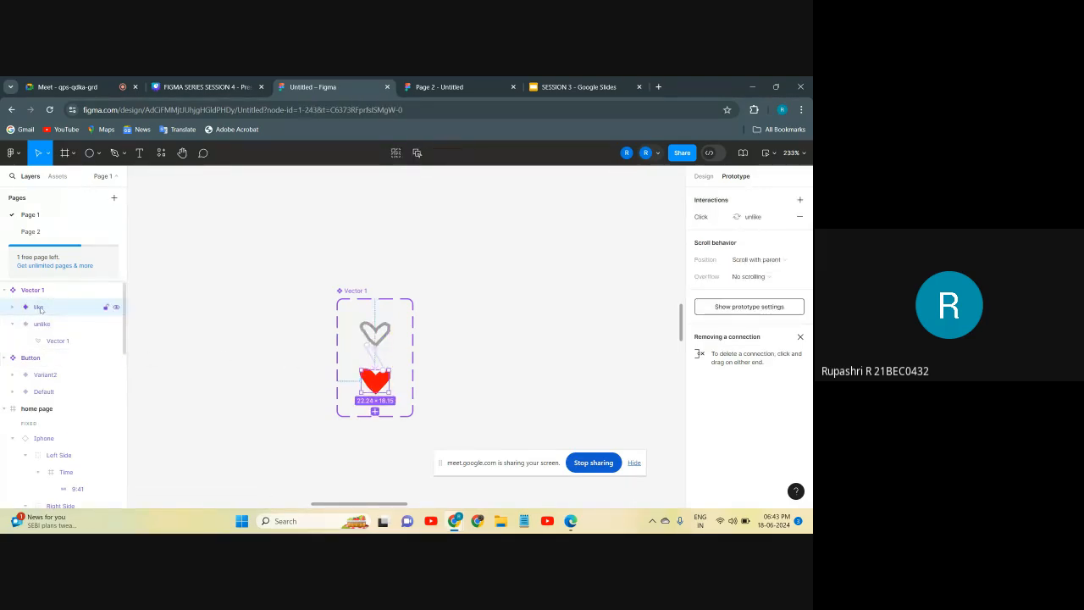
left_click(201, 392)
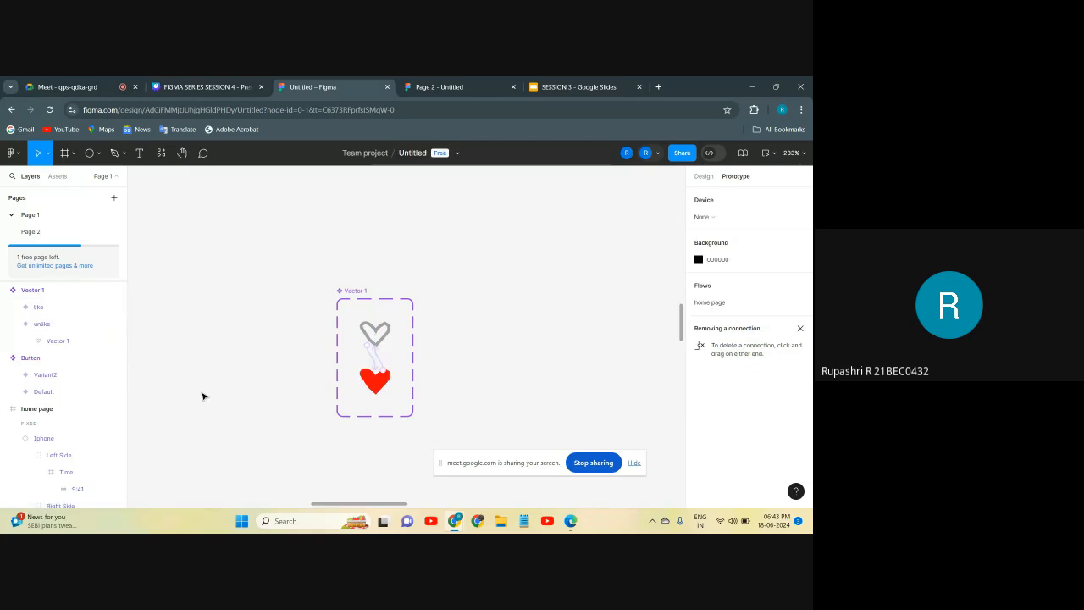
Step: Compare the On click interactions linking the unlike and like heart variants in both directions
left_click(374, 360)
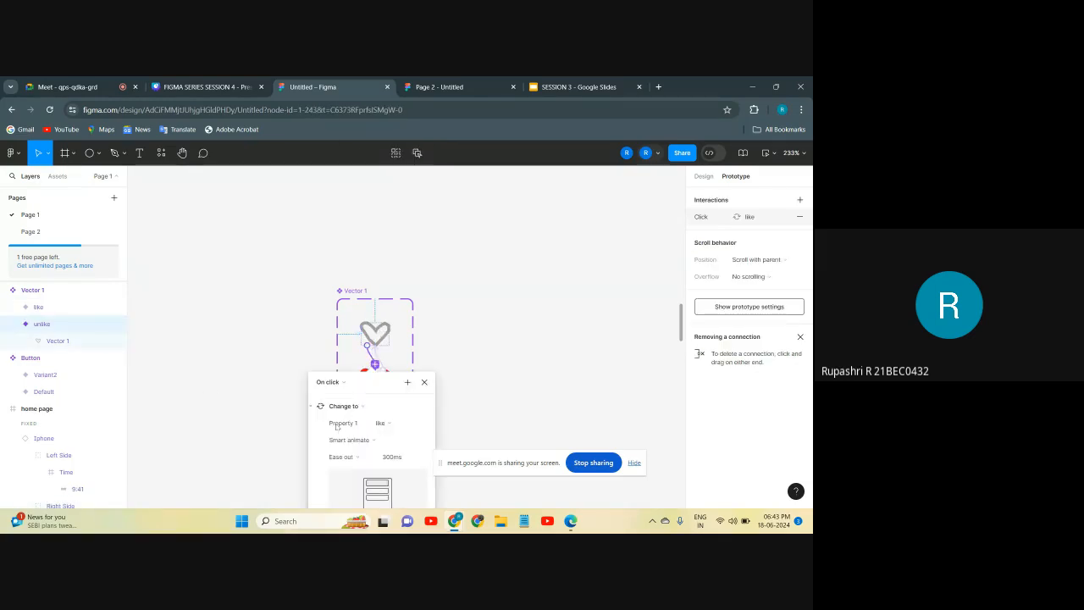
left_click(424, 383)
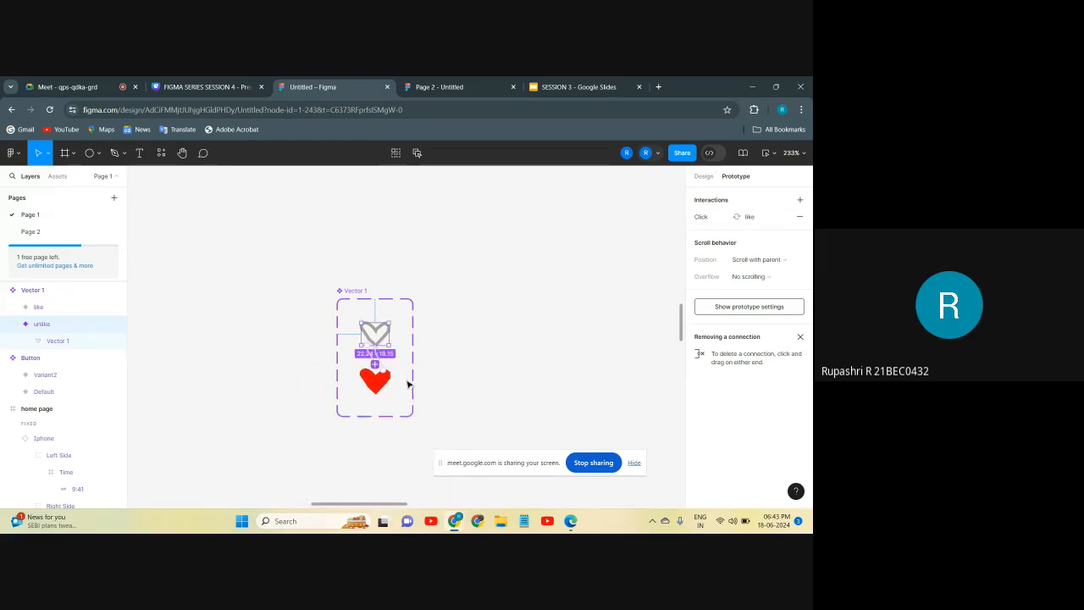
left_click(381, 384)
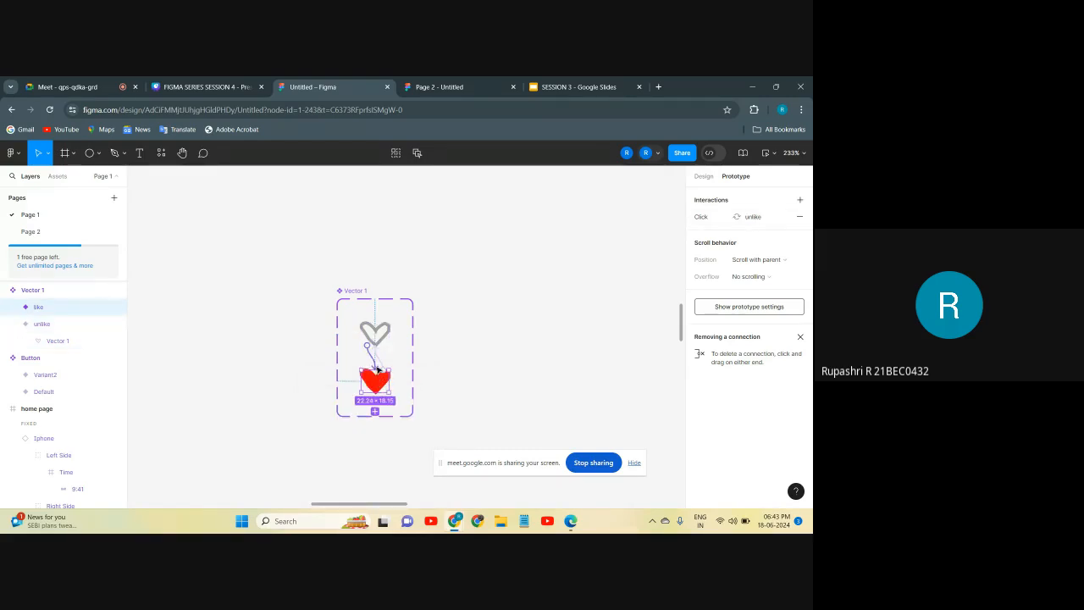
left_click(382, 366)
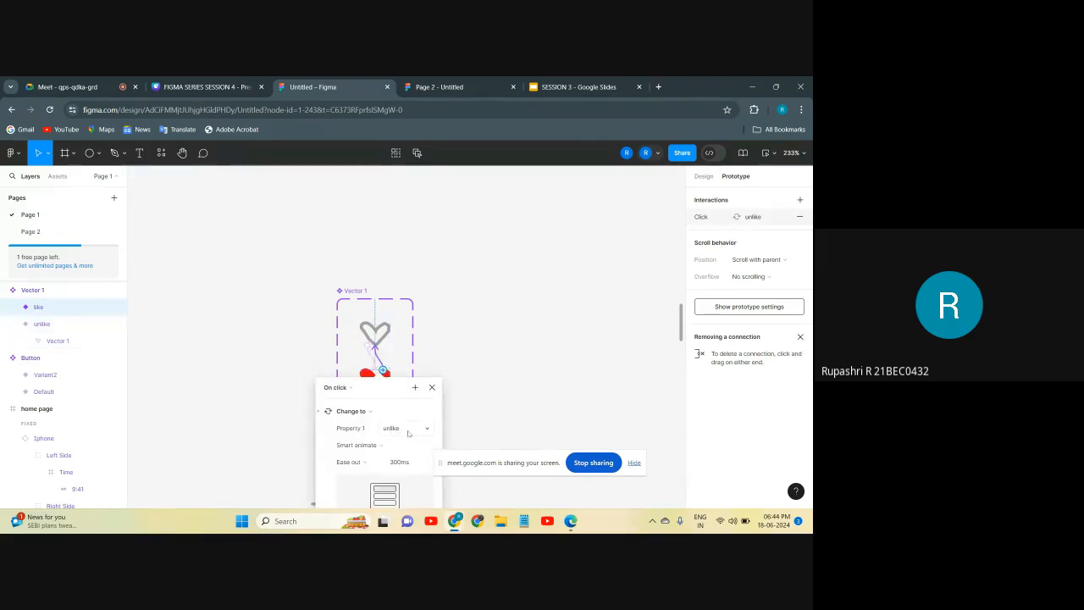
Step: Close the heart's interaction details and preview the prototype, going from Get Started to the varieties screen and trying the like heart
left_click(432, 387)
left_click(450, 322)
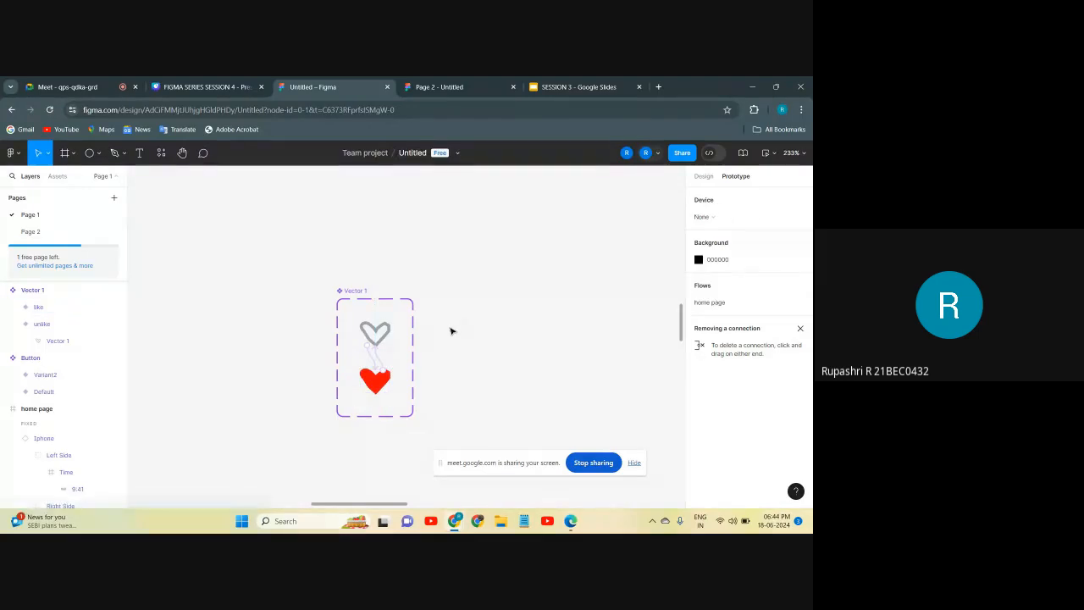
scroll(452, 334, "up", 2)
scroll(451, 334, "down", 5)
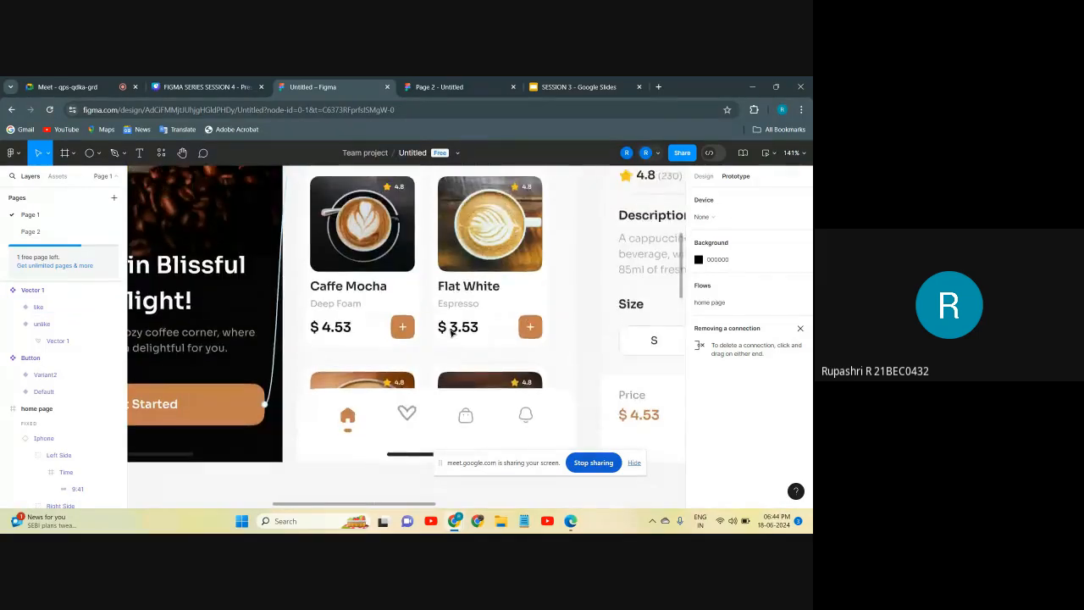
left_click(765, 154)
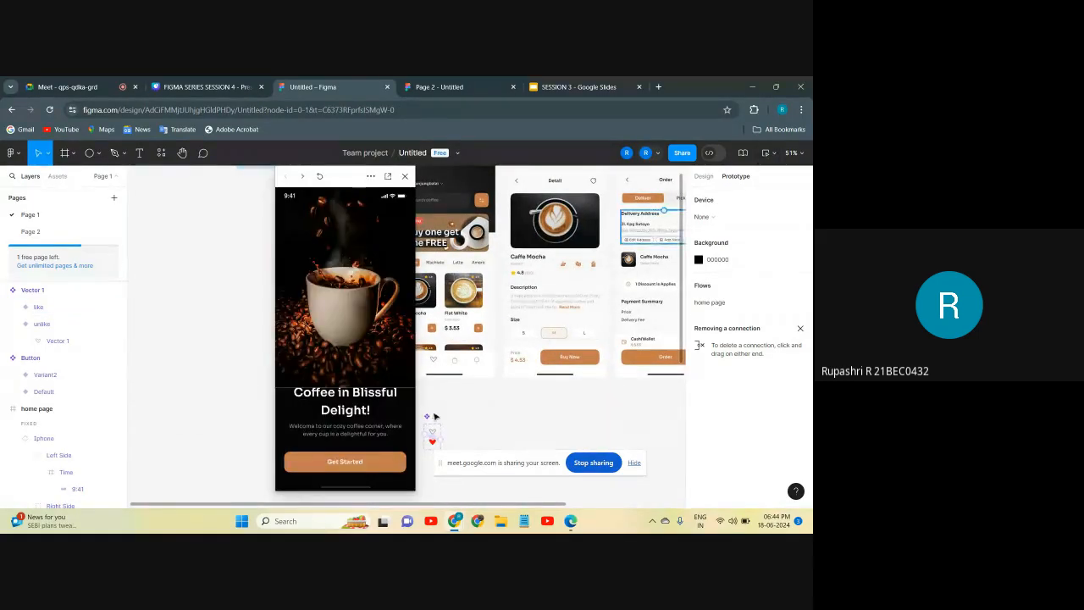
left_click(345, 463)
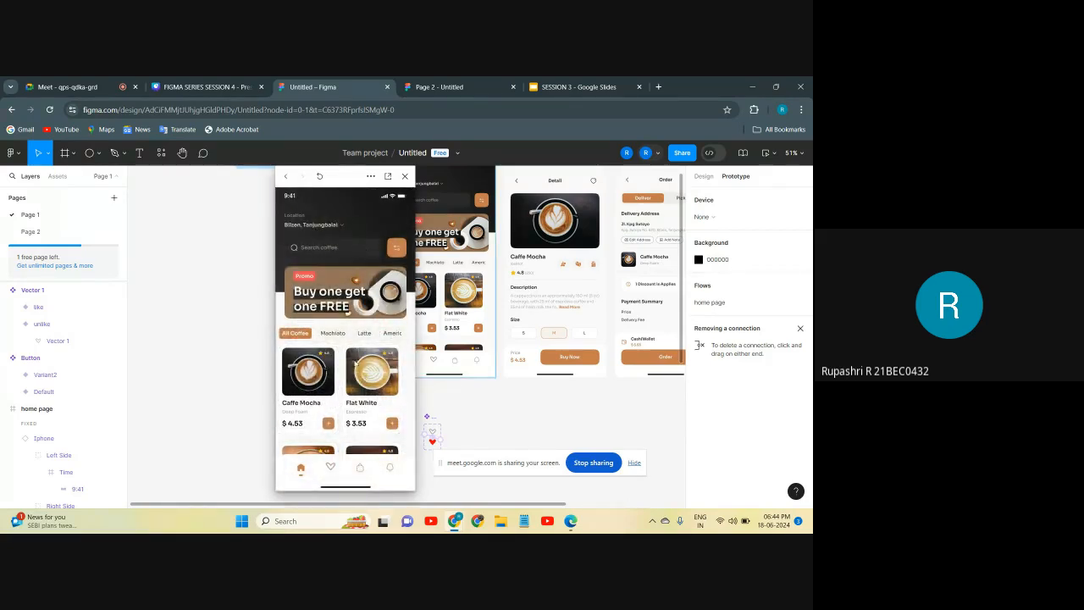
left_click(330, 468)
left_click(405, 175)
Step: Select the Caffe Mocha product card inside the Product Category group on the varieties screen
scroll(514, 322, "up", 5)
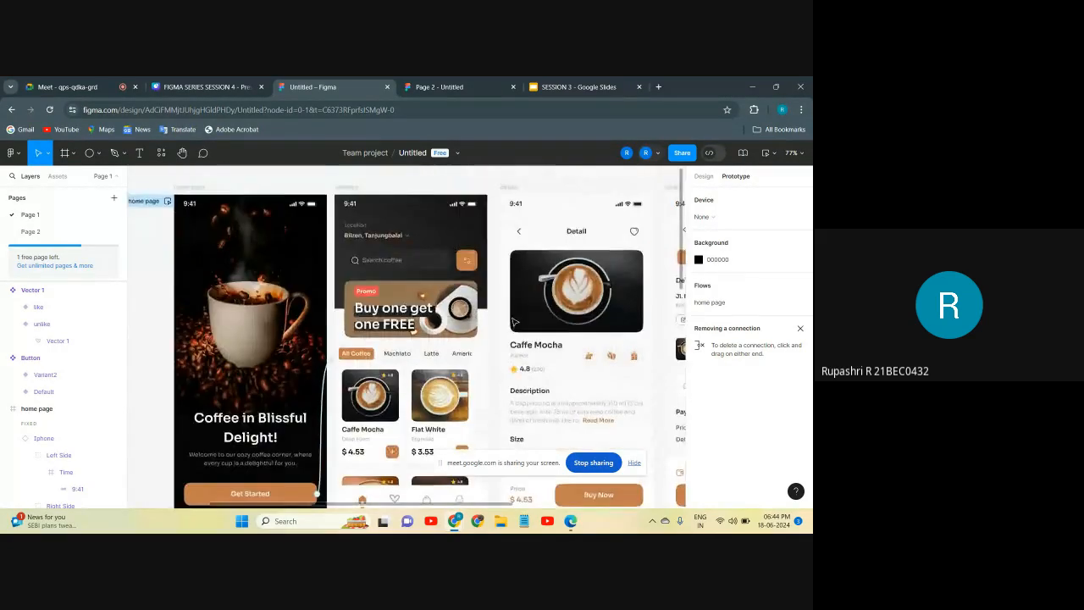
scroll(514, 321, "down", 4)
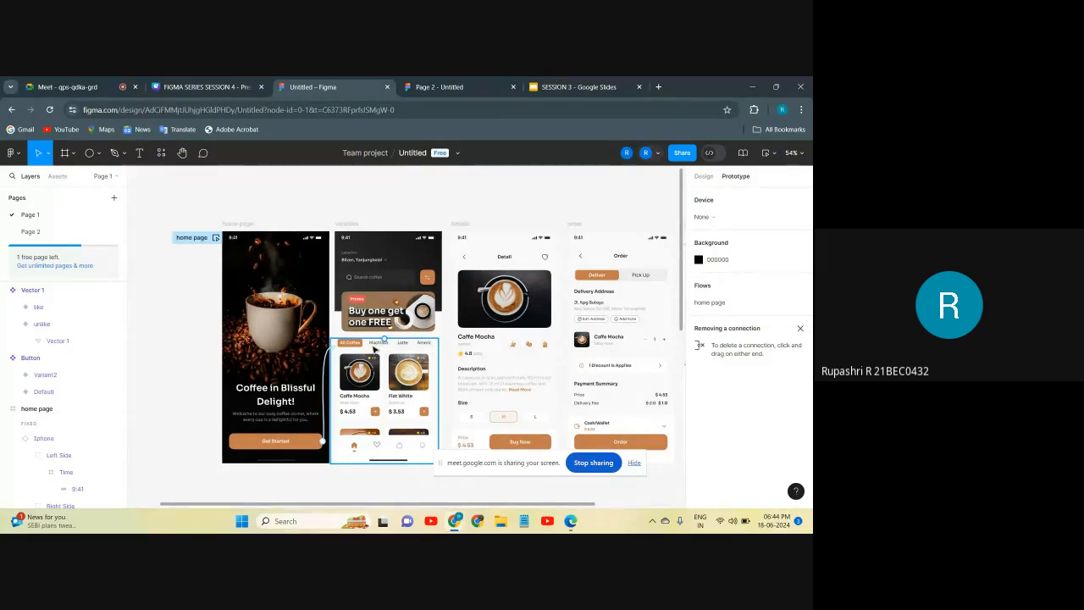
scroll(346, 348, "up", 5)
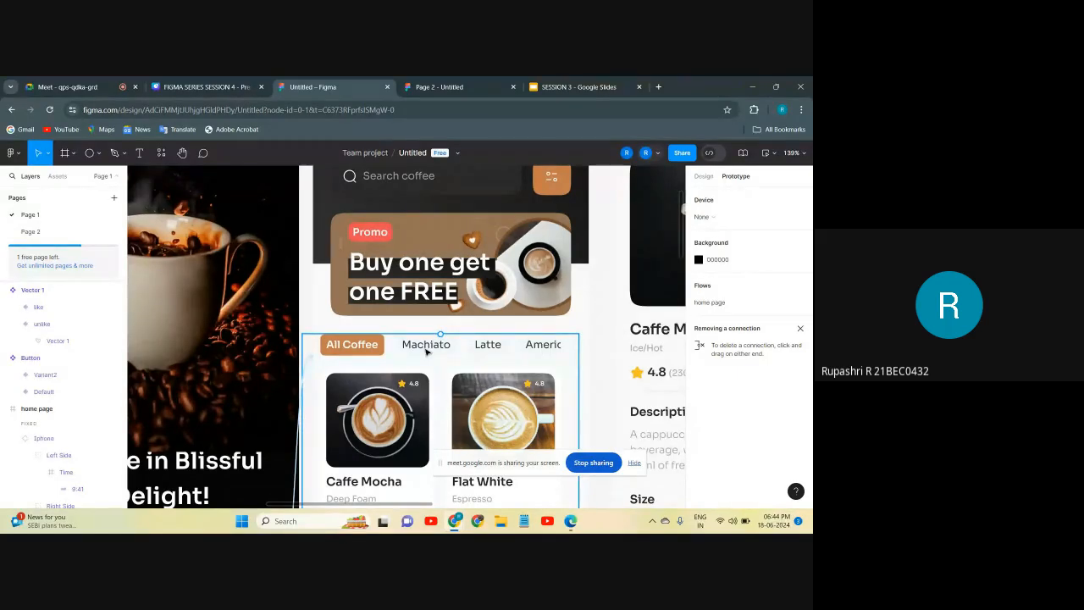
scroll(427, 352, "down", 8)
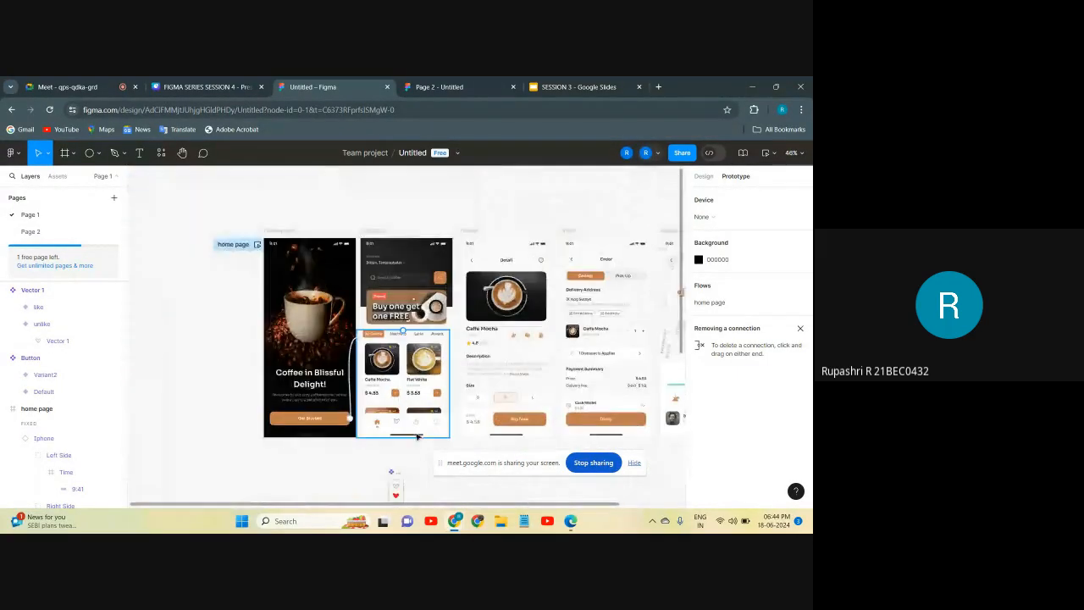
scroll(398, 380, "up", 4)
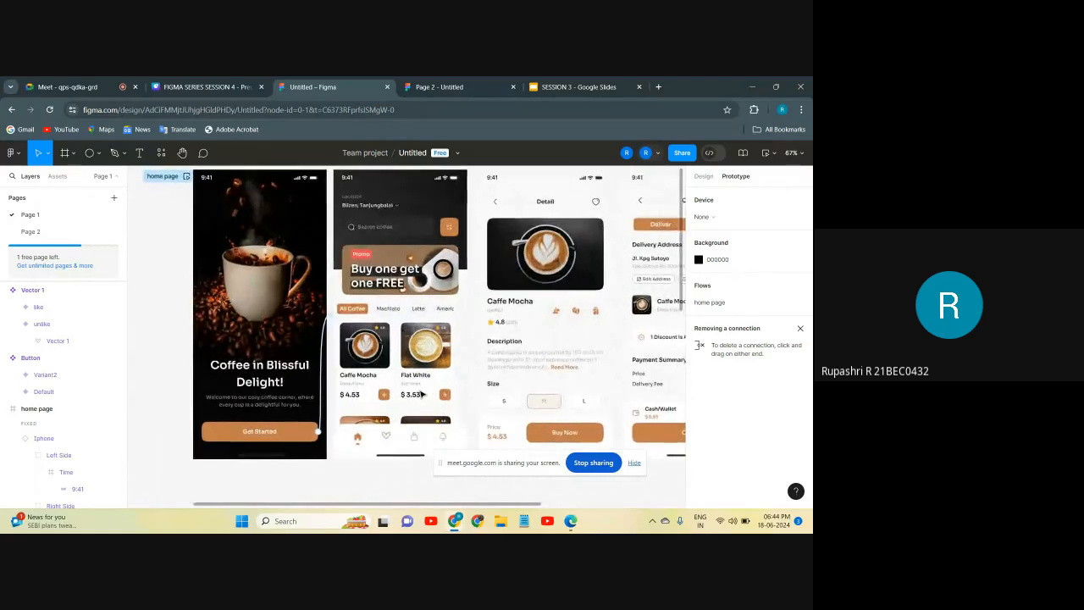
double_click(369, 357)
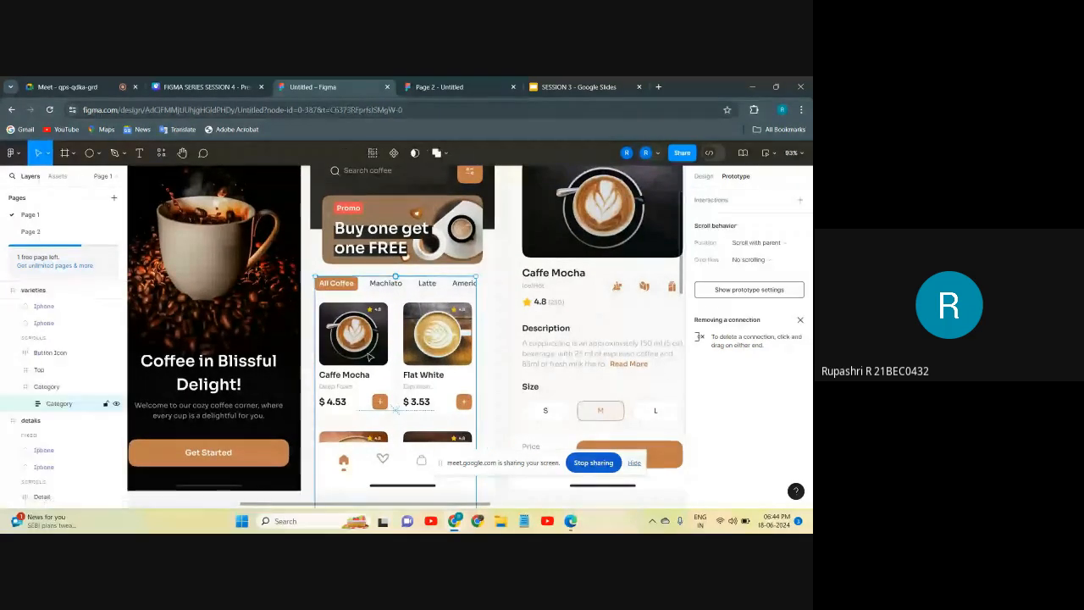
double_click(369, 356)
double_click(370, 357)
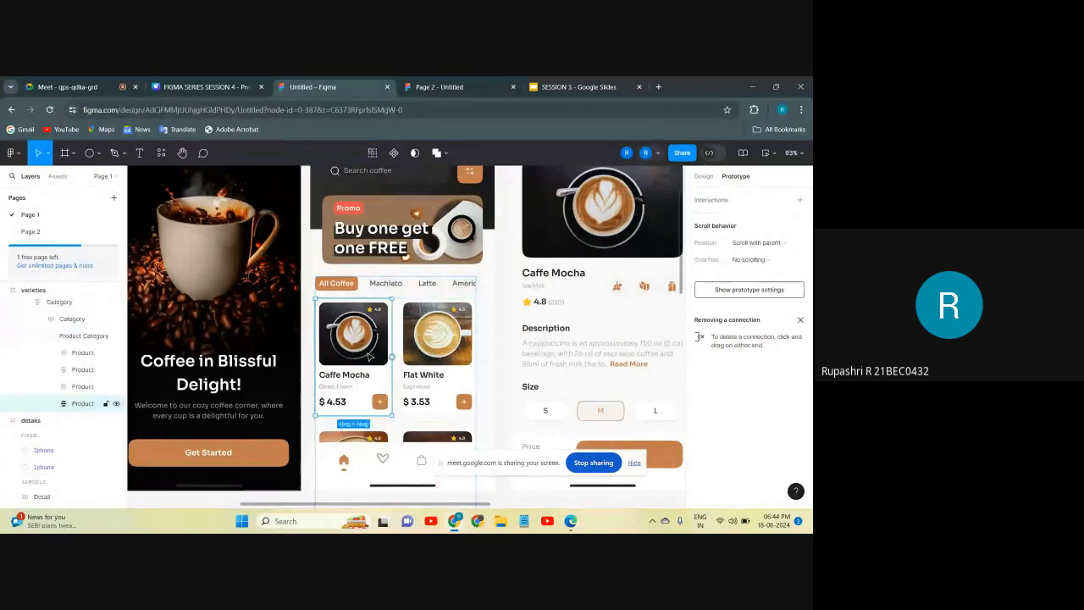
Step: Expand the Caffe Mocha product layer and examine which parts of the card its Image & Rating, Rating, Image and Detail layers cover
left_click(50, 405)
left_click(90, 420)
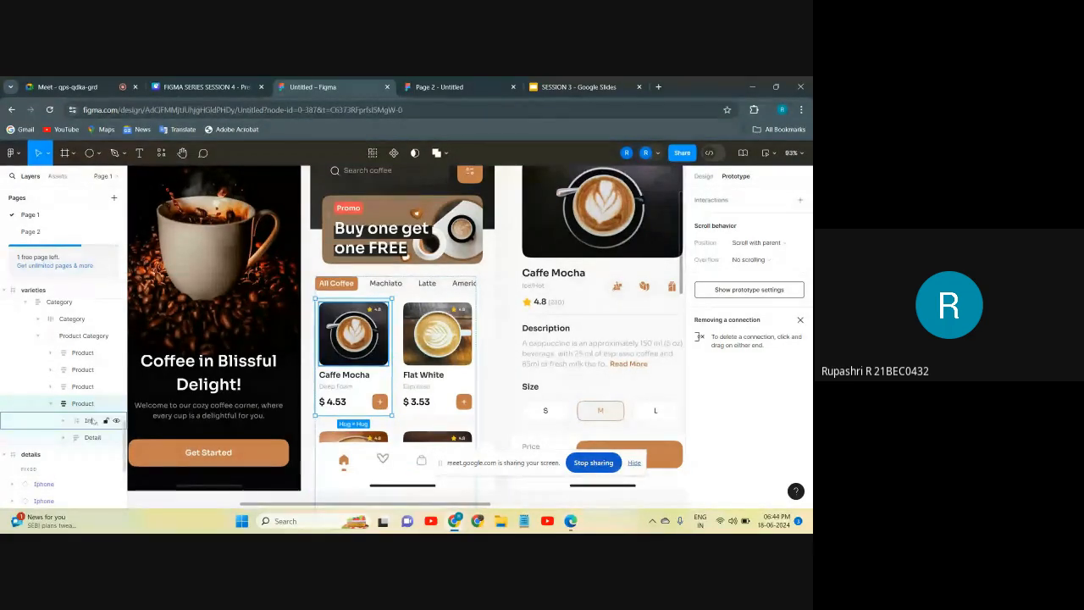
left_click(64, 421)
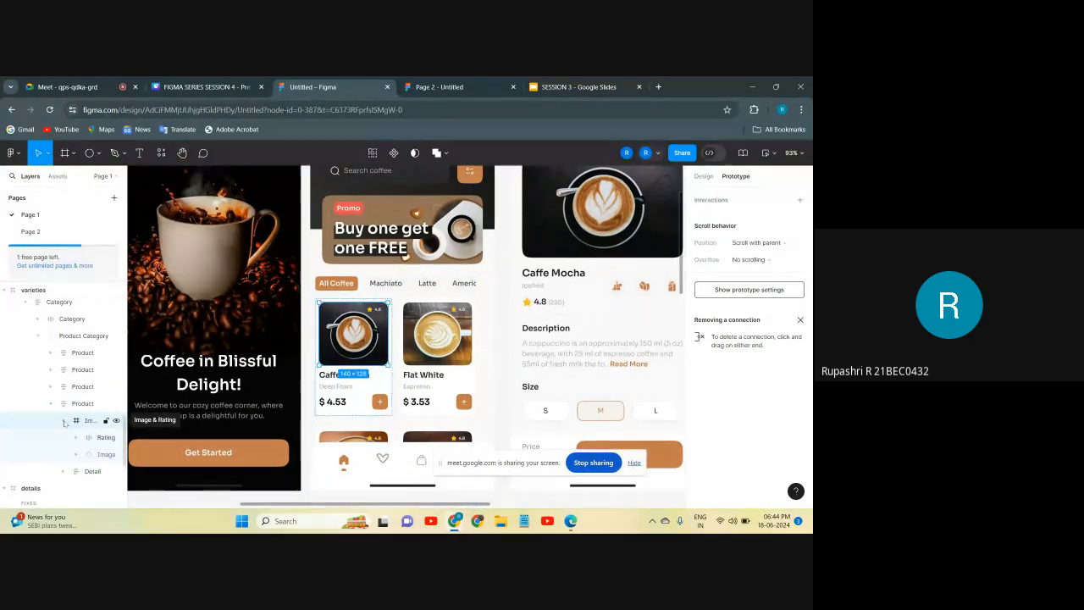
left_click(102, 454)
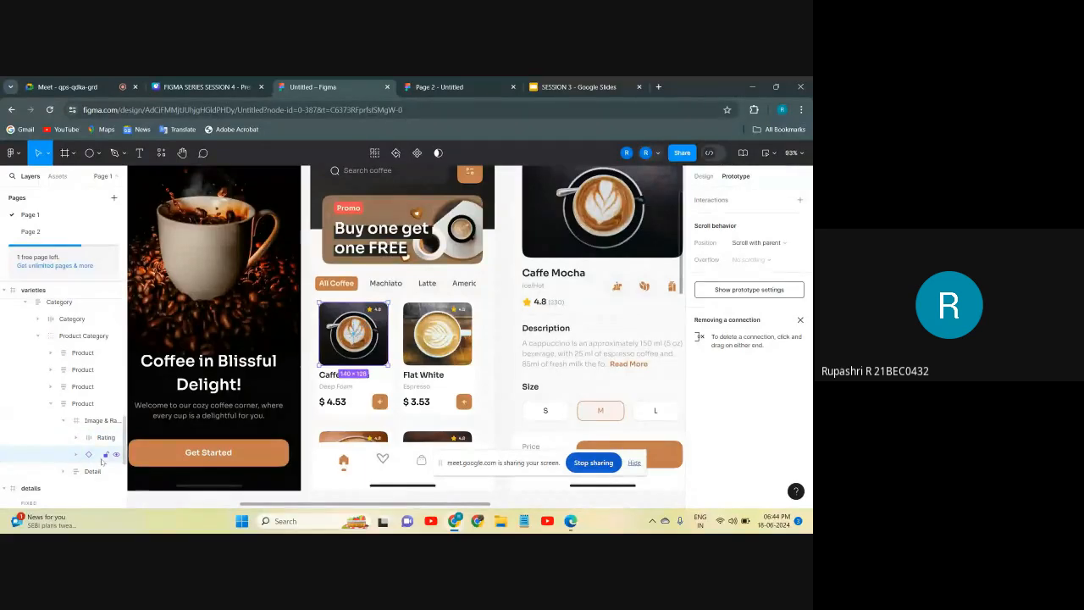
left_click(95, 438)
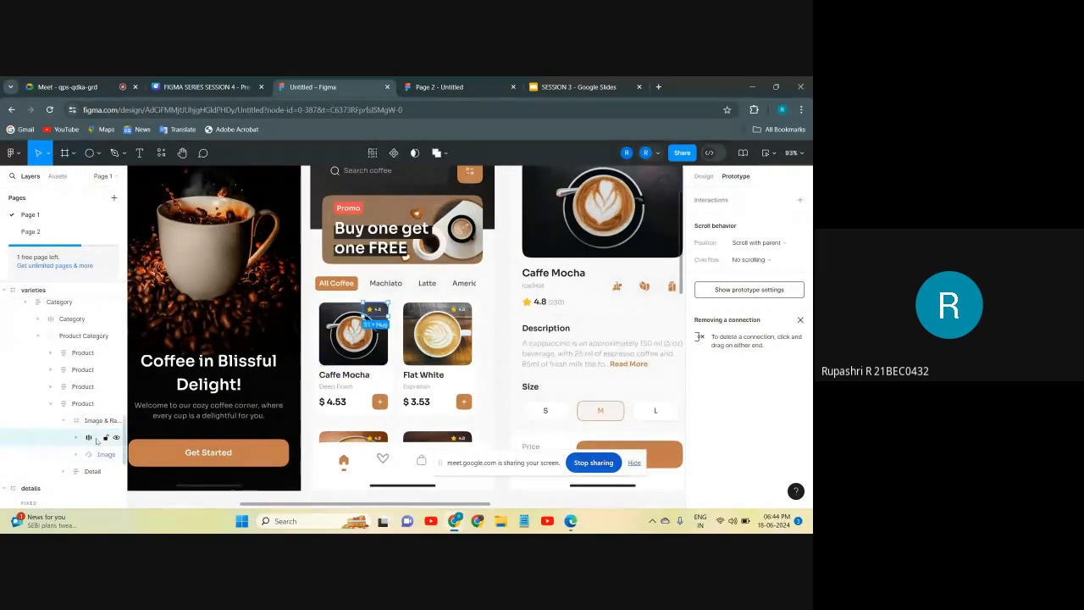
left_click(92, 421)
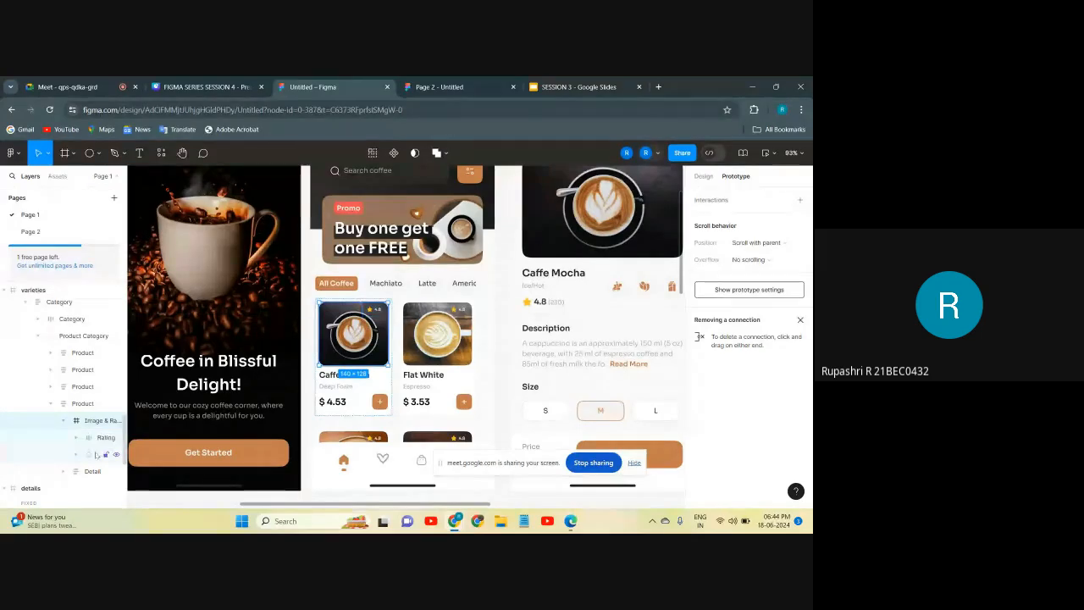
left_click(90, 473)
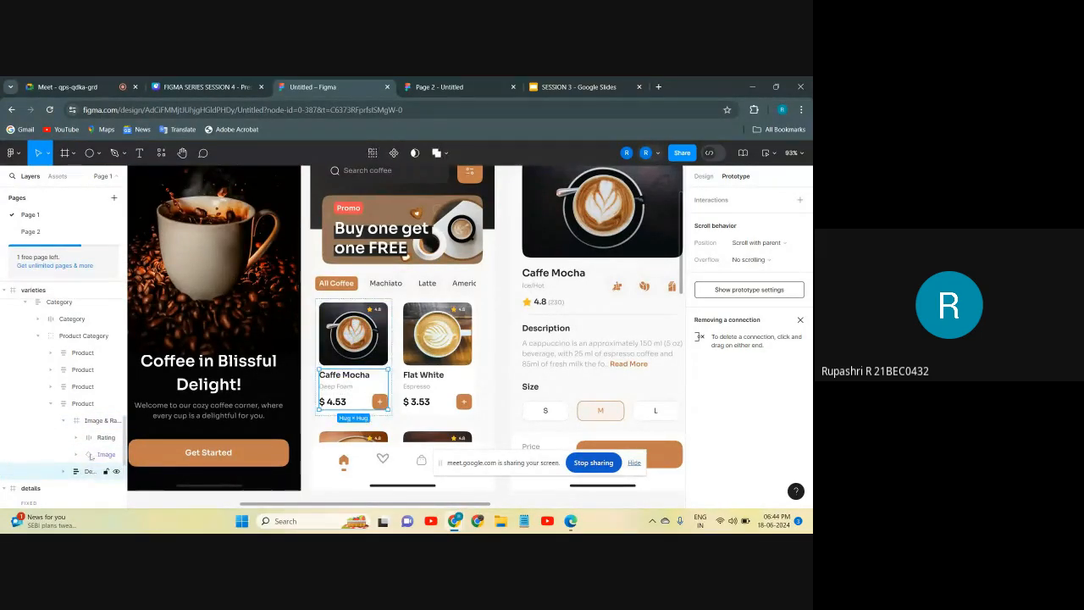
left_click(94, 439)
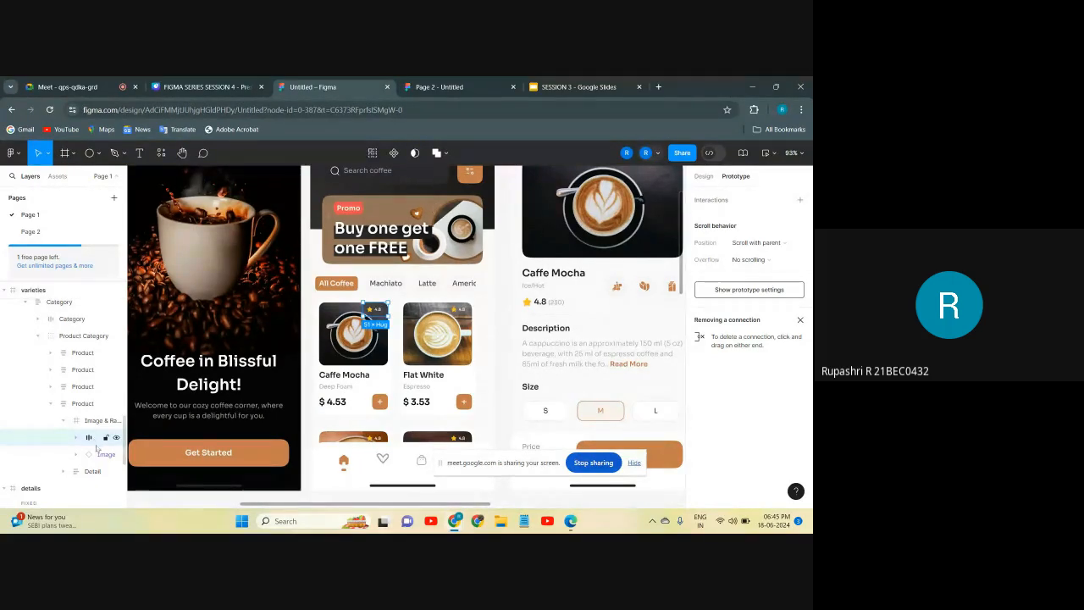
Step: Move the Caffe Mocha Image layer out of its card onto the empty canvas beside the Vector 1 heart component
left_click(102, 454)
scroll(229, 406, "down", 10)
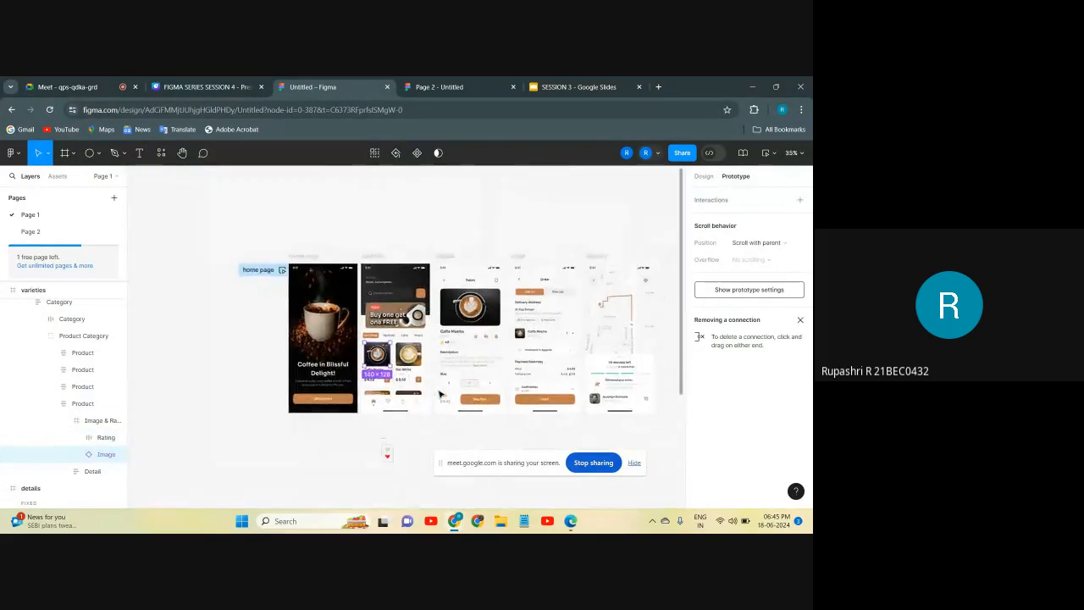
left_click_drag(326, 326, 398, 419)
scroll(399, 421, "up", 5)
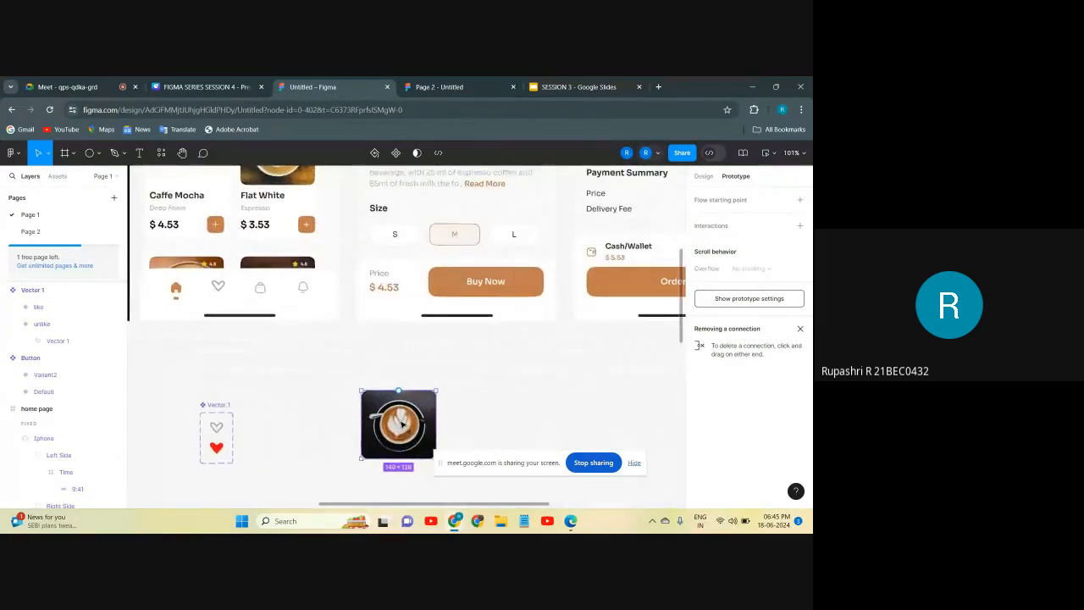
scroll(395, 419, "down", 1)
scroll(389, 384, "down", 1)
scroll(390, 384, "right", 2)
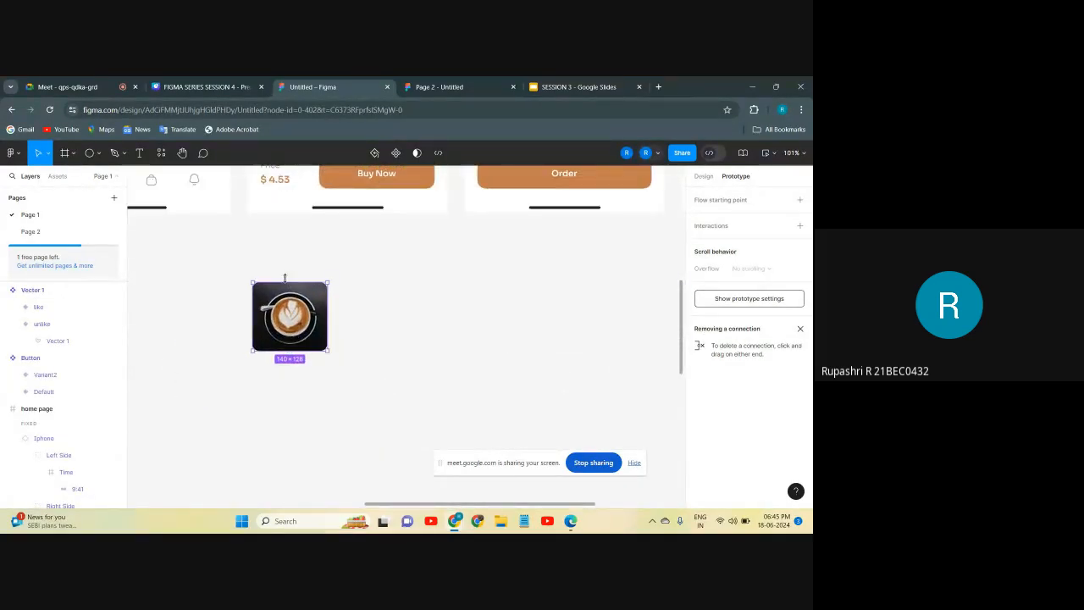
Step: Turn the extracted coffee image into a component and place a duplicate instance beside it
left_click(396, 154)
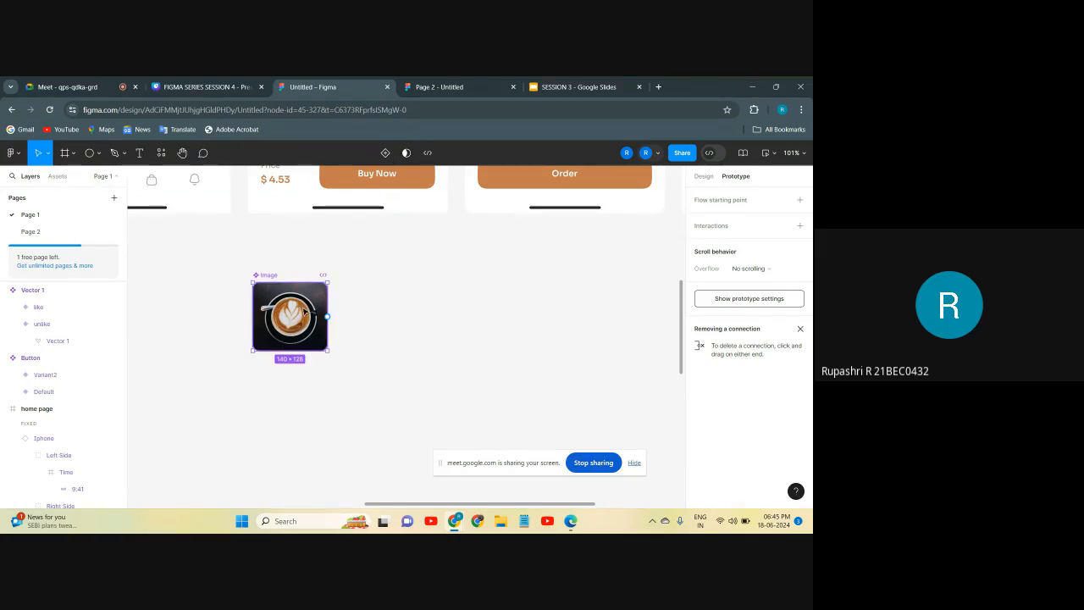
key("ctrl+d")
left_click_drag(303, 312, 425, 312)
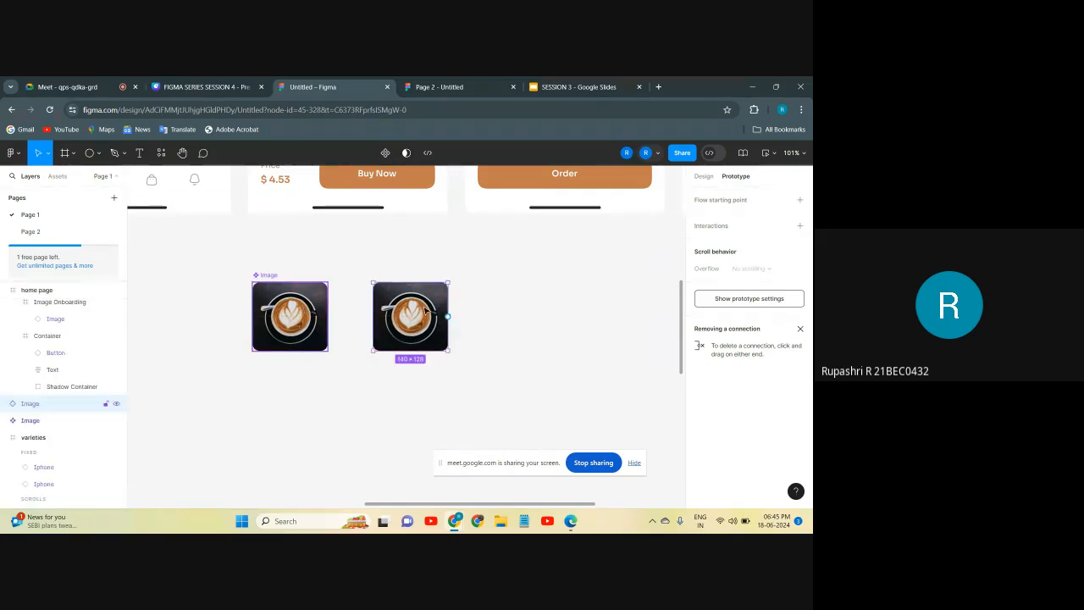
Step: Browse the file's local components and the available library options in the assets, checking that the Image component is included
left_click(64, 179)
scroll(44, 381, "up", 3)
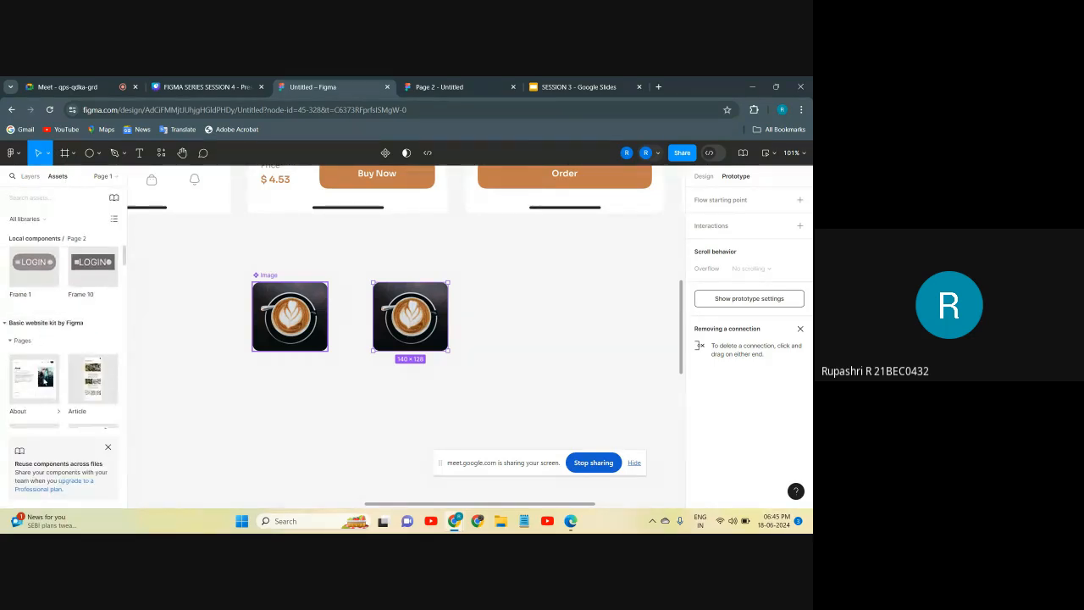
scroll(44, 384, "up", 2)
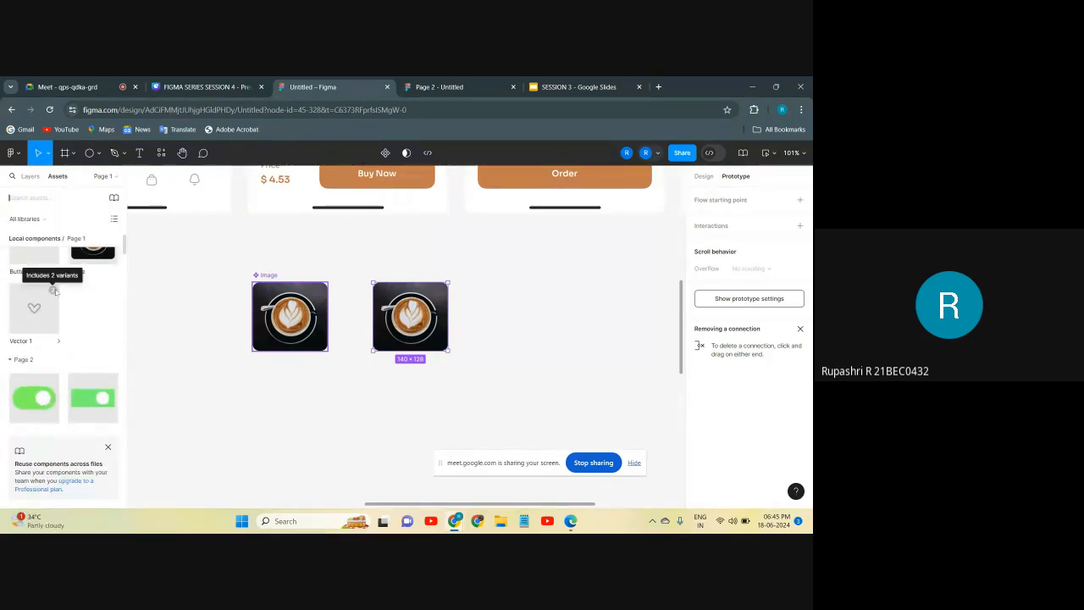
left_click(46, 222)
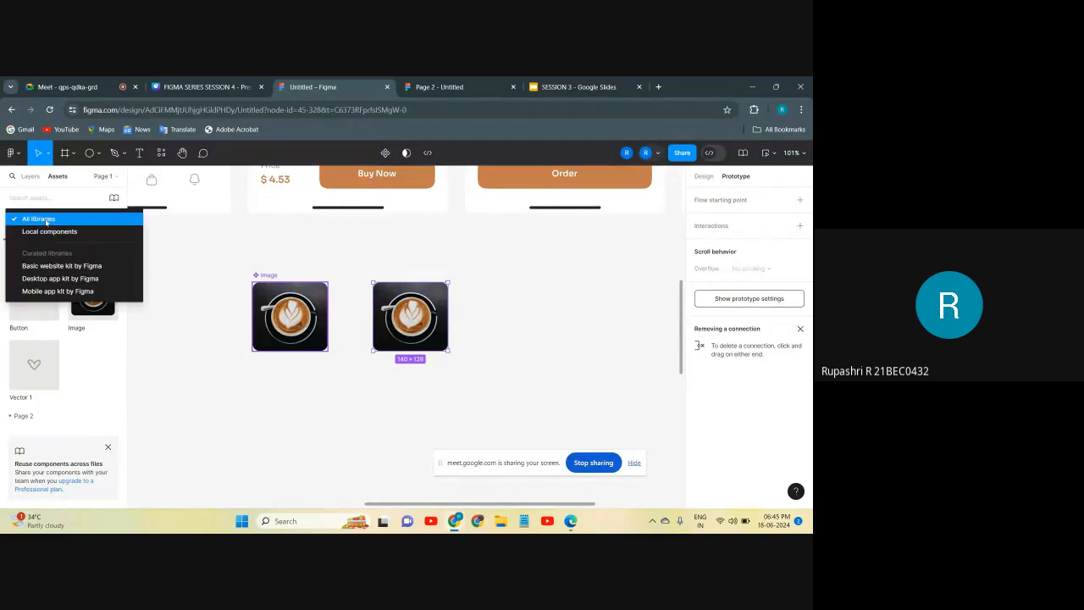
left_click(103, 351)
left_click(103, 351)
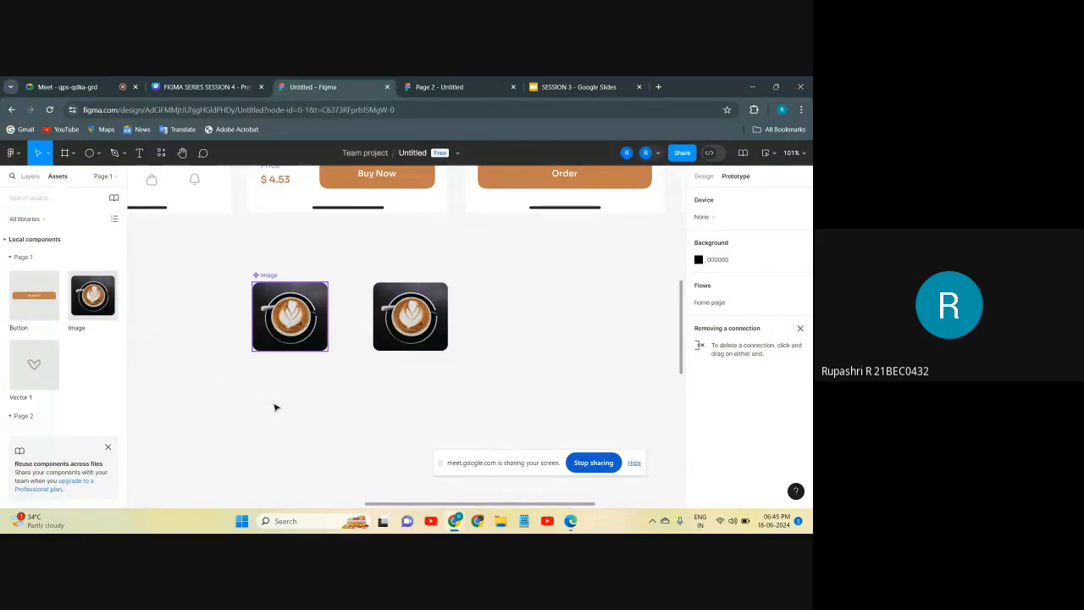
left_click_drag(275, 407, 277, 408)
key("Delete")
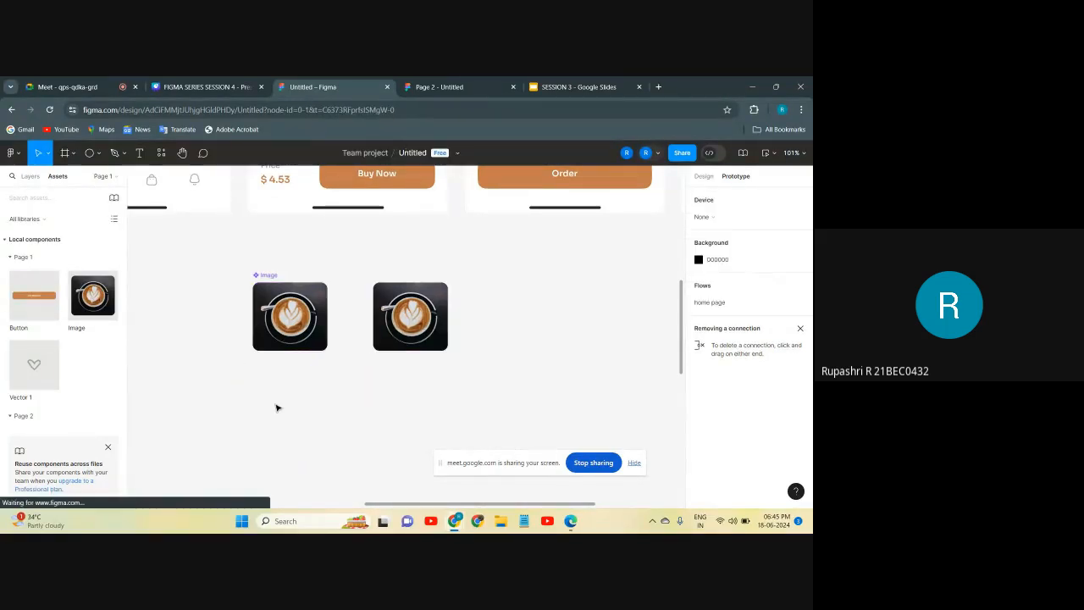
Step: Try adding a second variant to the Image component, and undo the addition
scroll(269, 399, "up", 3)
scroll(254, 282, "up", 2)
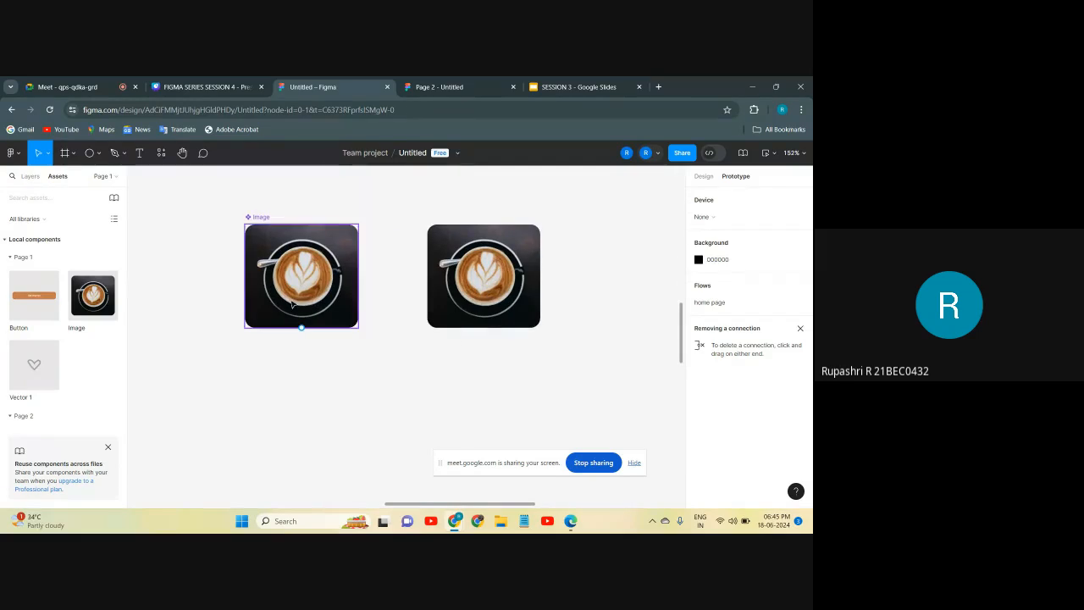
left_click(254, 282)
left_click(386, 154)
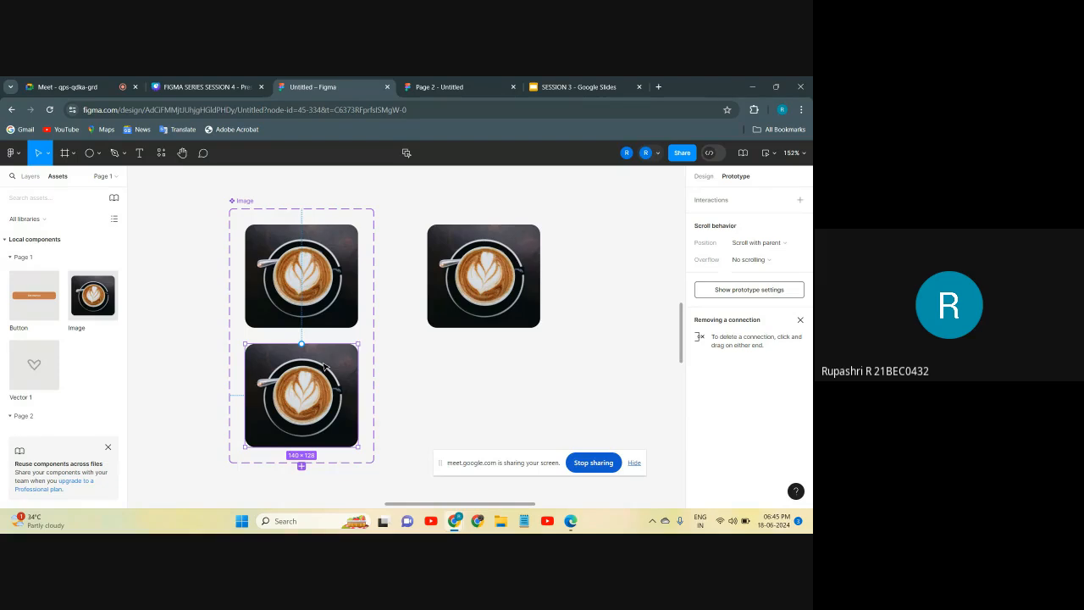
key("ctrl+z")
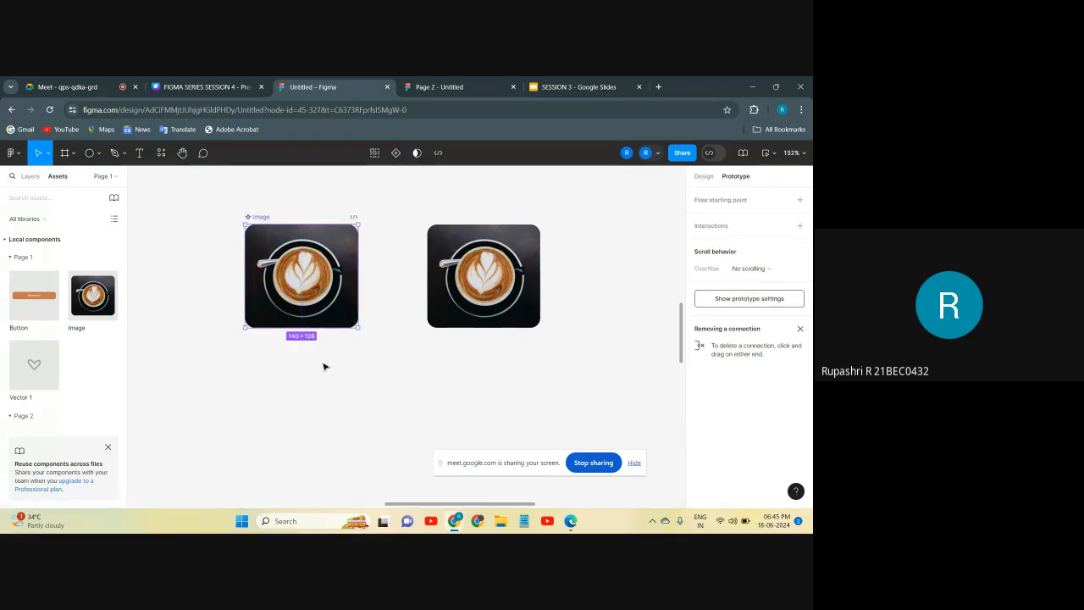
Step: Delete the duplicate coffee image and move the Image component back into the Caffe Mocha card on the varieties screen
left_click(512, 285)
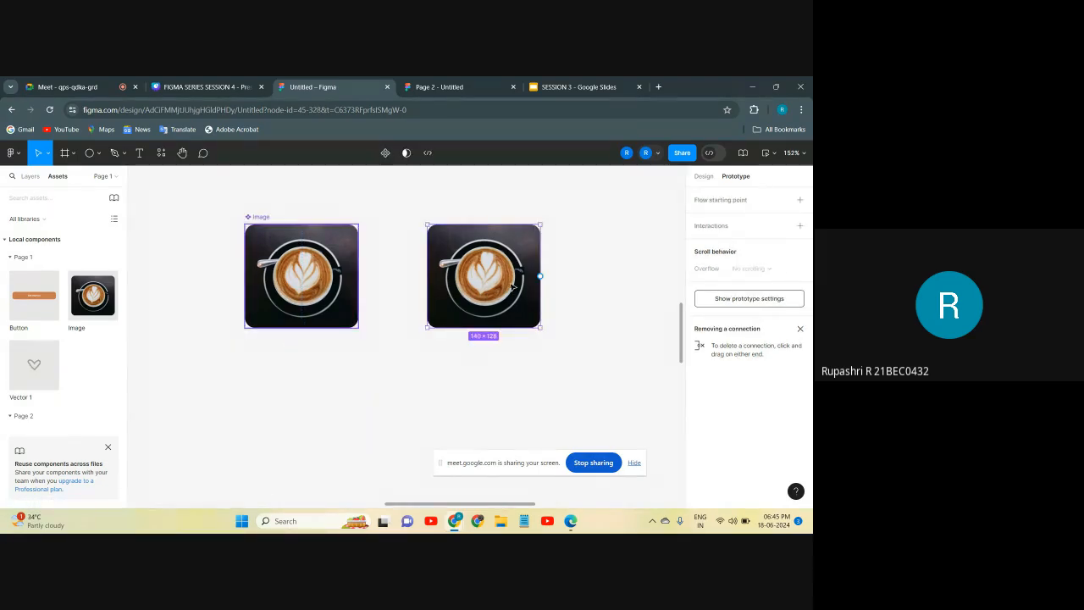
key("Delete")
scroll(336, 315, "up", 3)
scroll(290, 317, "down", 5, "ctrl")
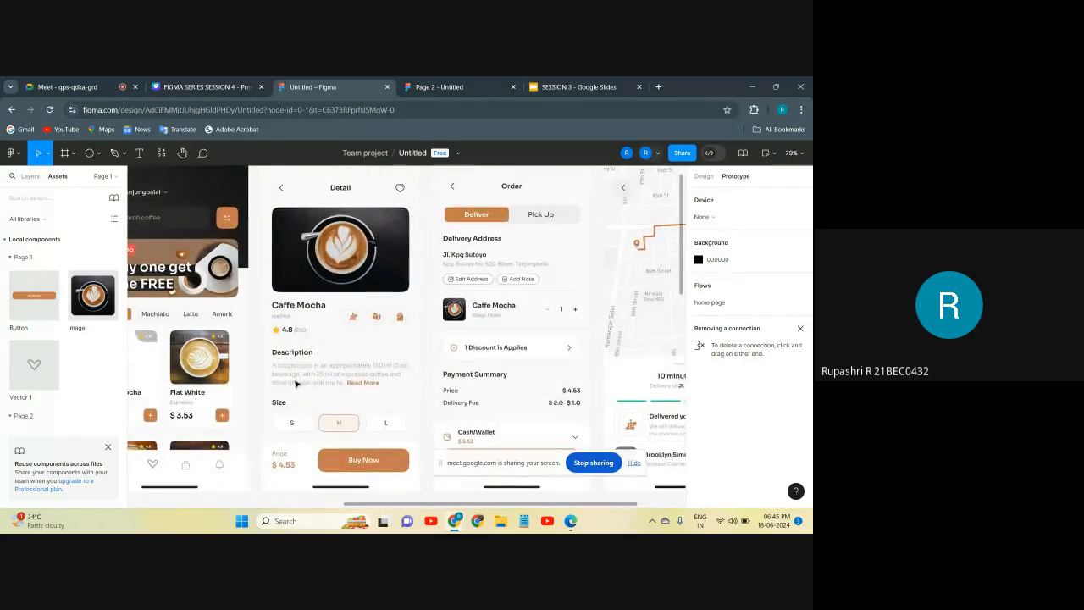
scroll(302, 406, "down", 3, "ctrl")
scroll(303, 406, "left", 1)
left_click_drag(356, 459, 257, 338)
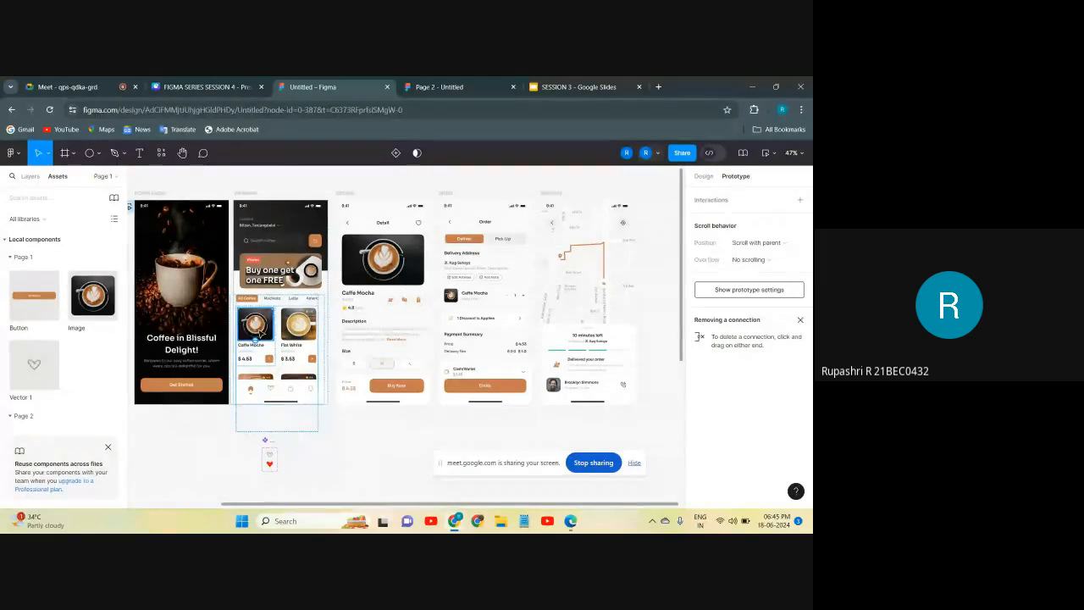
scroll(258, 334, "up", 5, "ctrl")
scroll(260, 332, "down", 2, "ctrl")
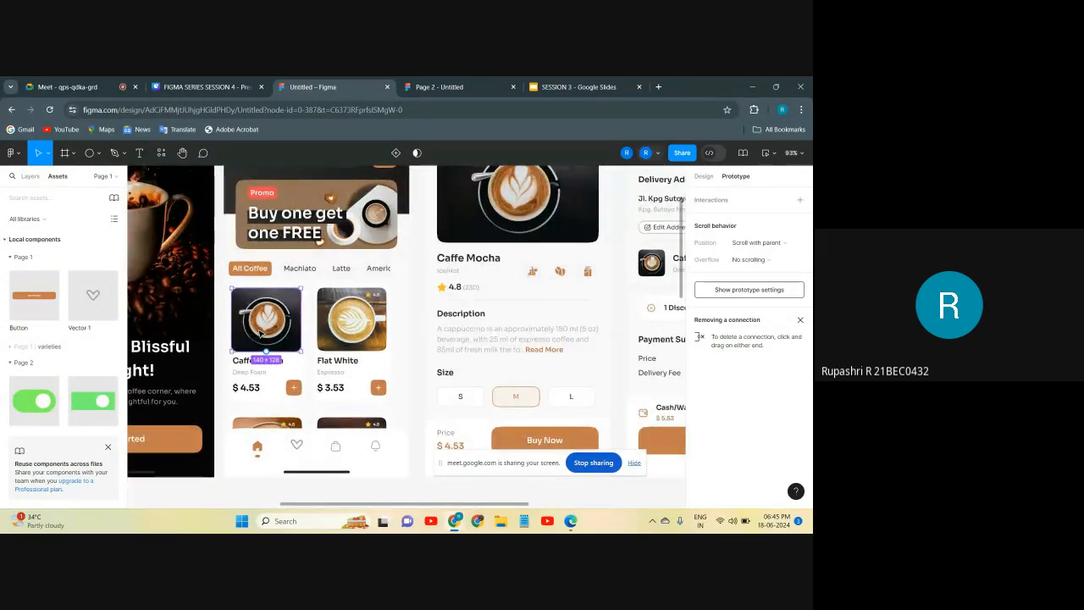
Step: Undo the Image component changes until the original coffee image sits behind the rating in the Caffe Mocha card, and clear the selection
key("Delete")
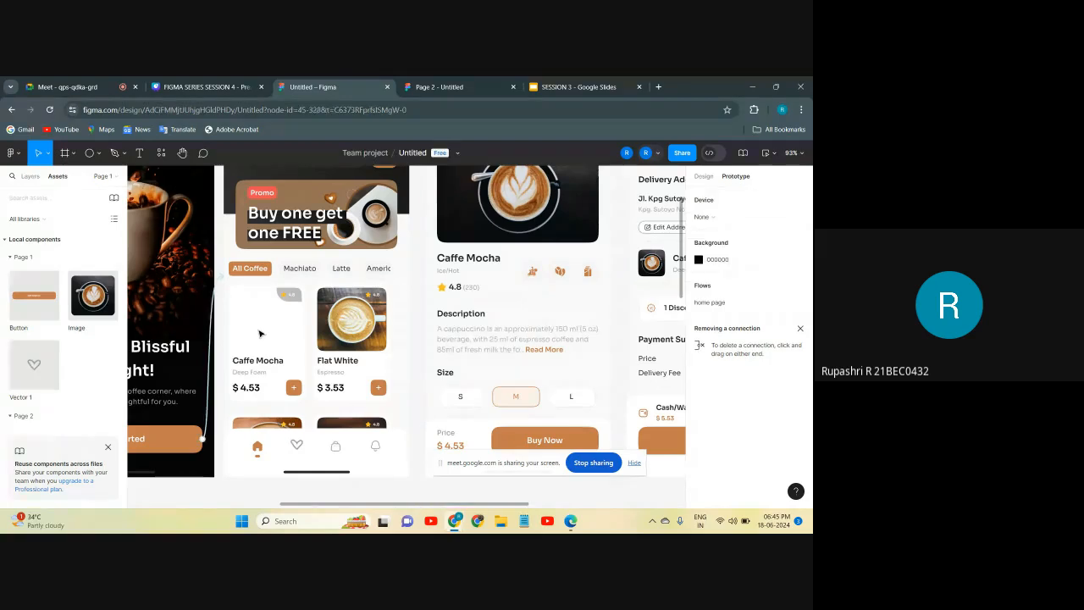
key("ctrl+z")
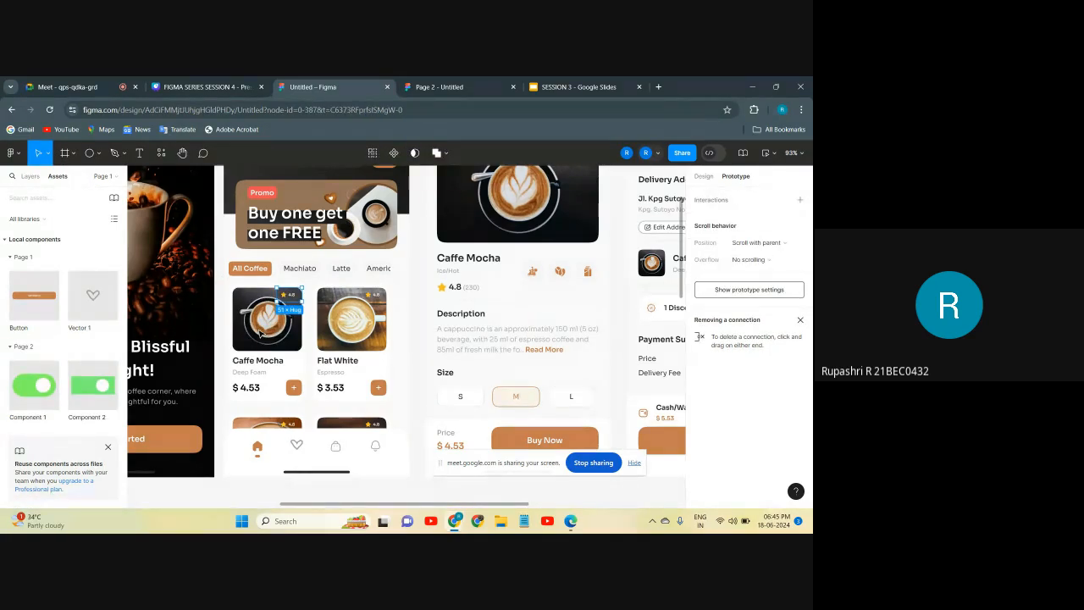
scroll(365, 360, "down", 4)
left_click(406, 452)
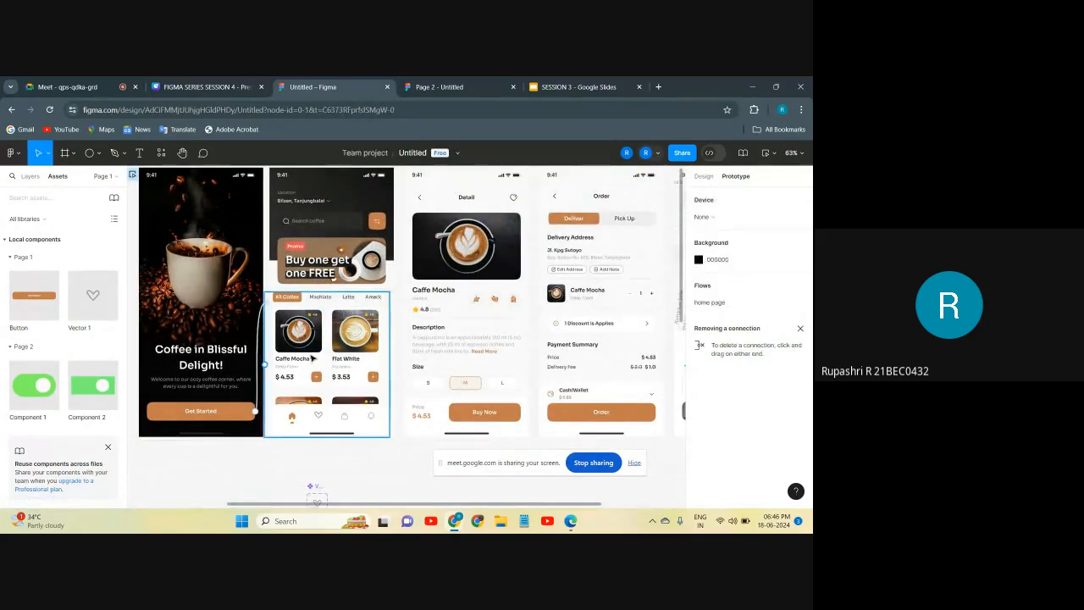
Step: Select the Image layer inside the Caffe Mocha product's image and rating frame through the layer list of the varieties screen
scroll(312, 358, "up", 5)
scroll(311, 358, "up", 5)
scroll(311, 358, "up", 1)
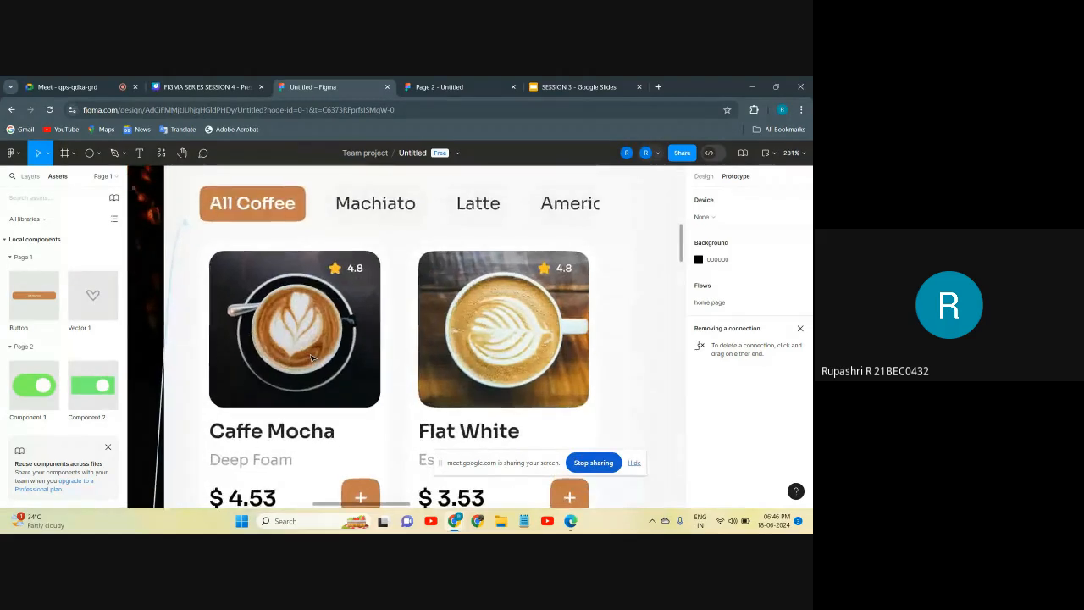
scroll(310, 356, "down", 3)
left_click(29, 176)
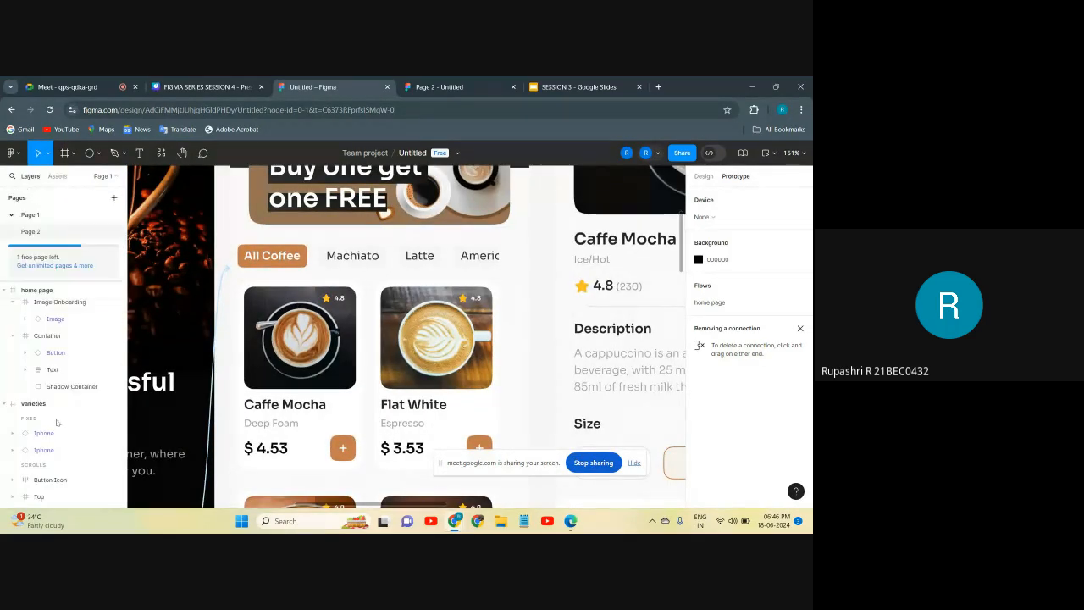
scroll(56, 406, "down", 1)
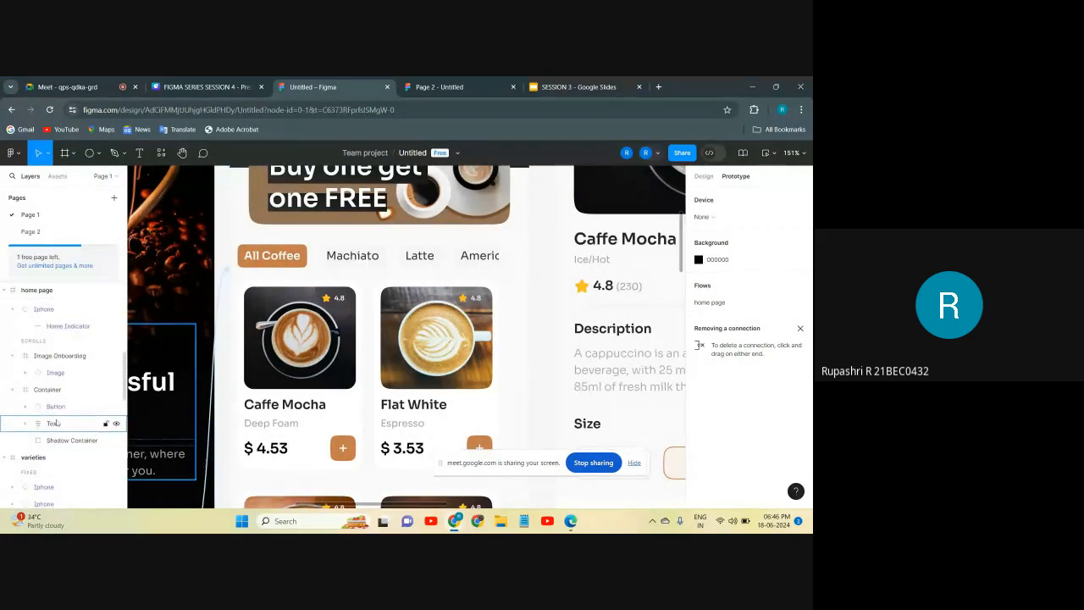
scroll(58, 415, "down", 3)
scroll(60, 412, "down", 4)
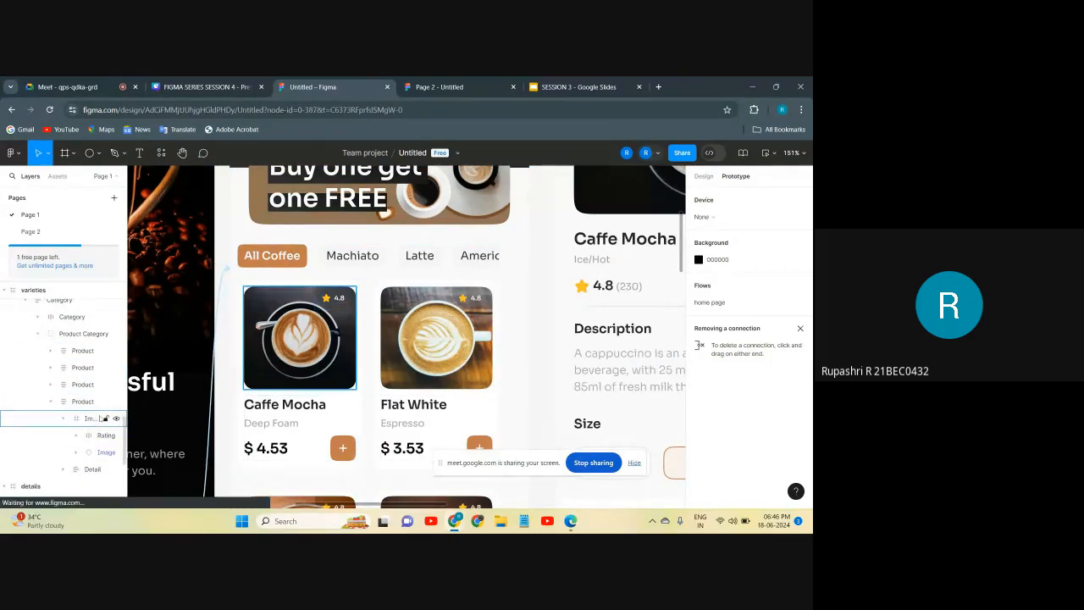
left_click(95, 419)
left_click(100, 452)
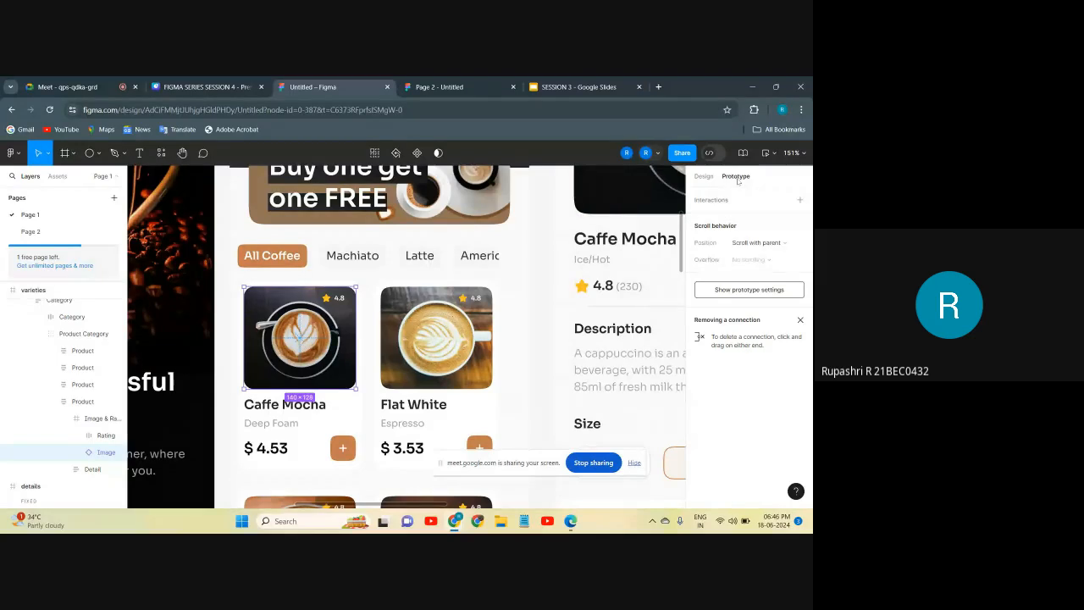
Step: Connect the Caffe Mocha image to the details screen with an on-click Navigate to interaction using Smart animate
scroll(345, 363, "up", 2)
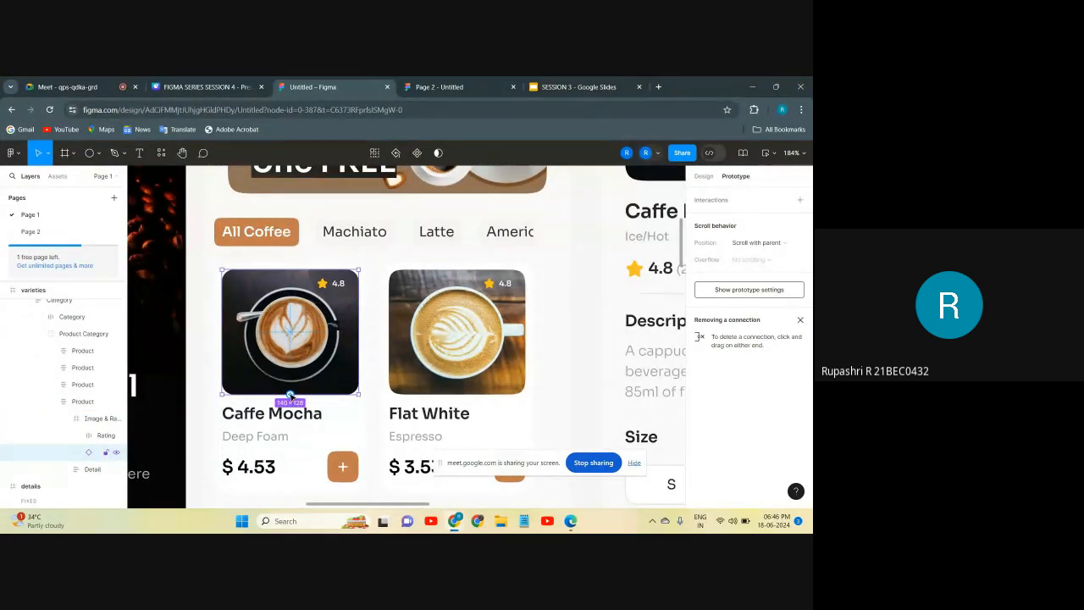
scroll(290, 396, "down", 5)
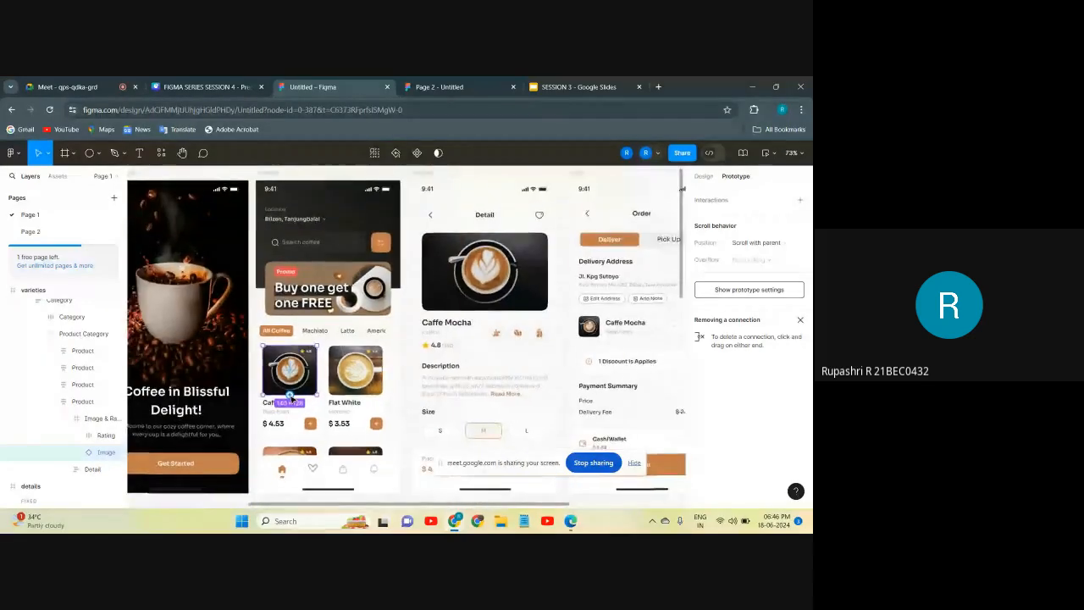
left_click_drag(319, 370, 419, 347)
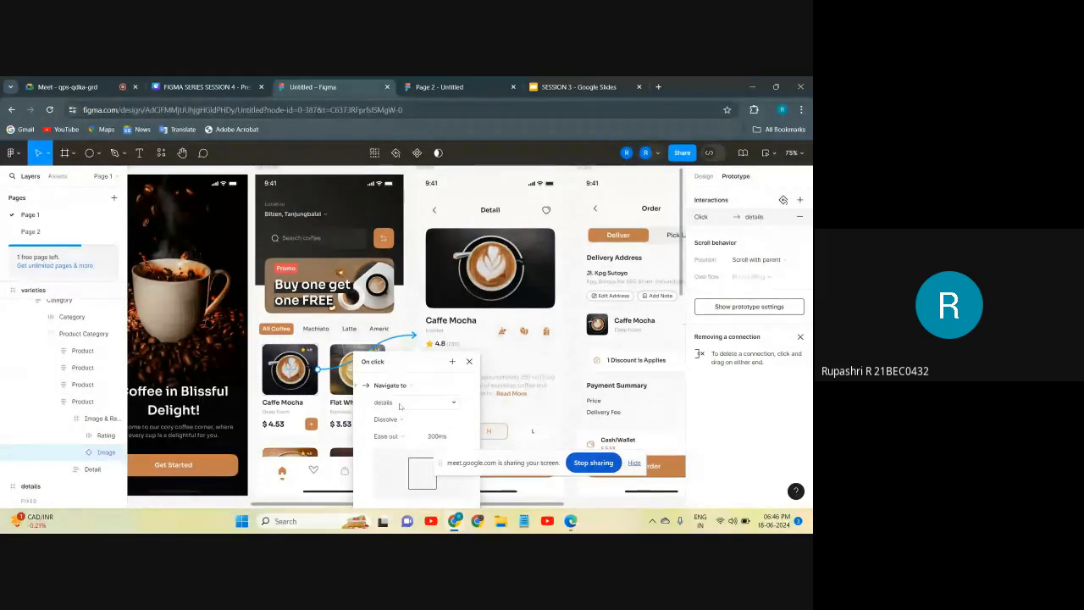
left_click(388, 419)
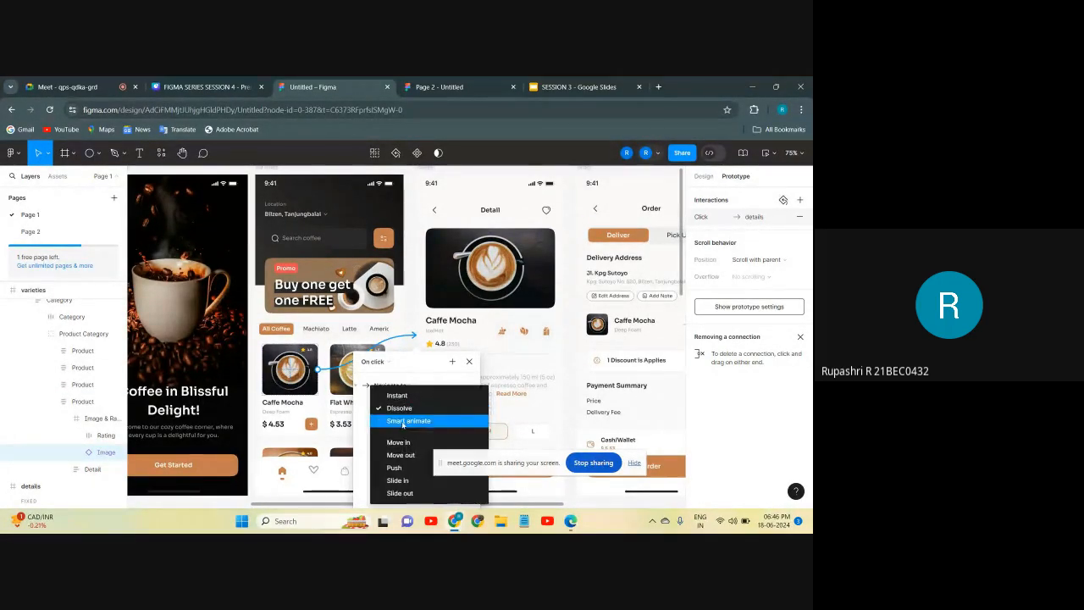
left_click(402, 420)
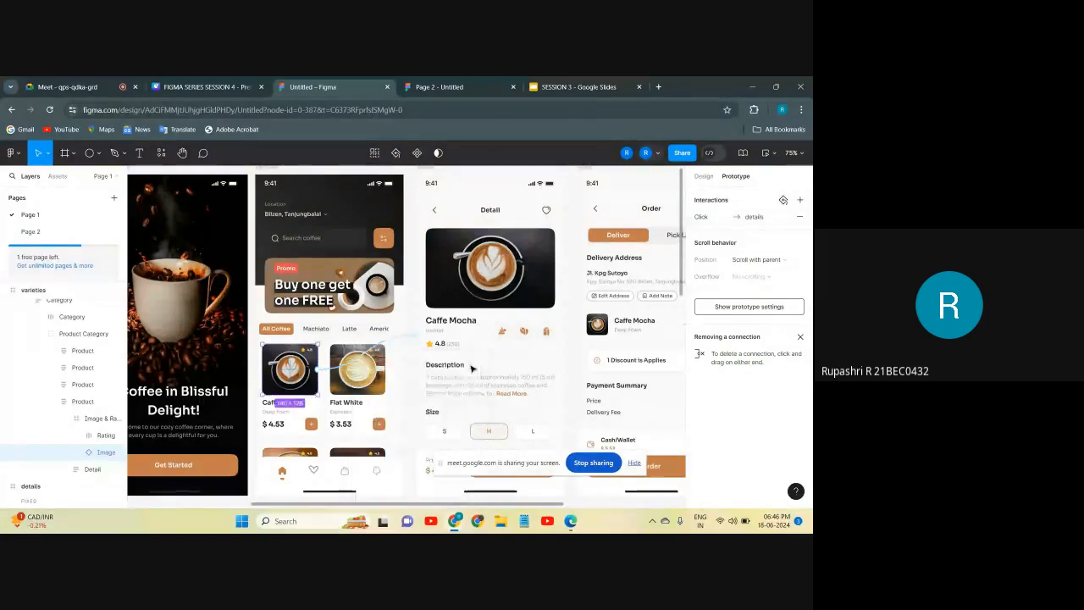
left_click(470, 364)
Step: Preview the prototype from the home page, going through Get Started and the Caffe Mocha image to the details screen, and close the preview
scroll(470, 363, "down", 5)
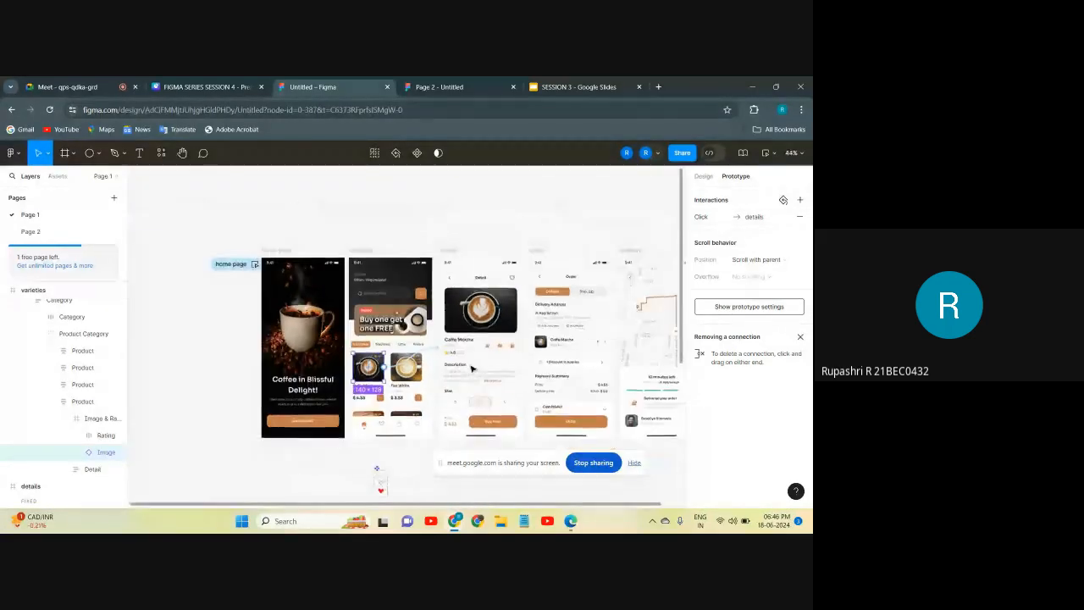
left_click(766, 154)
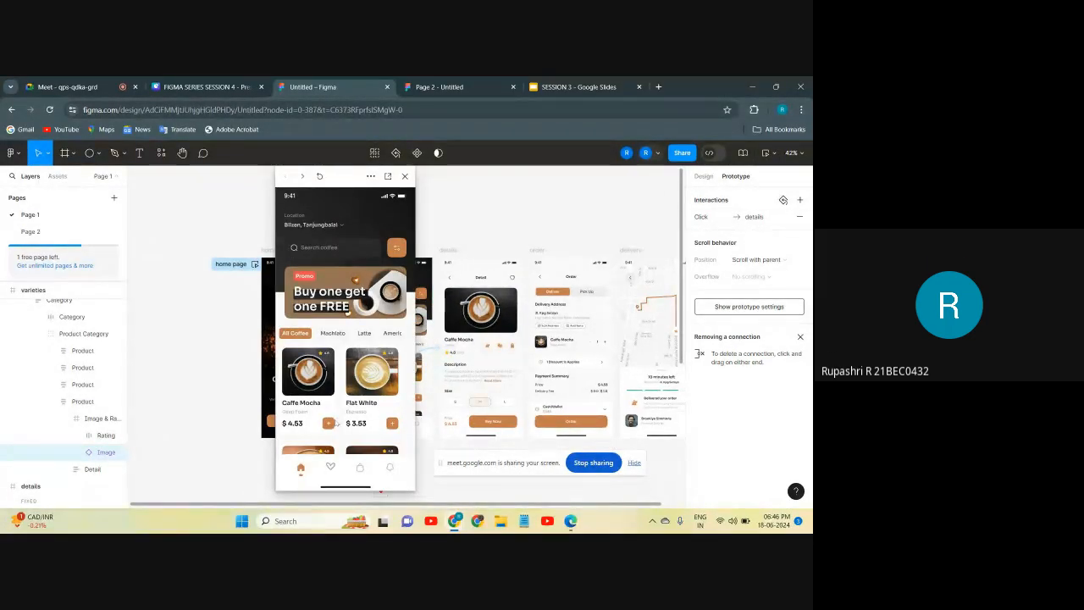
left_click(405, 175)
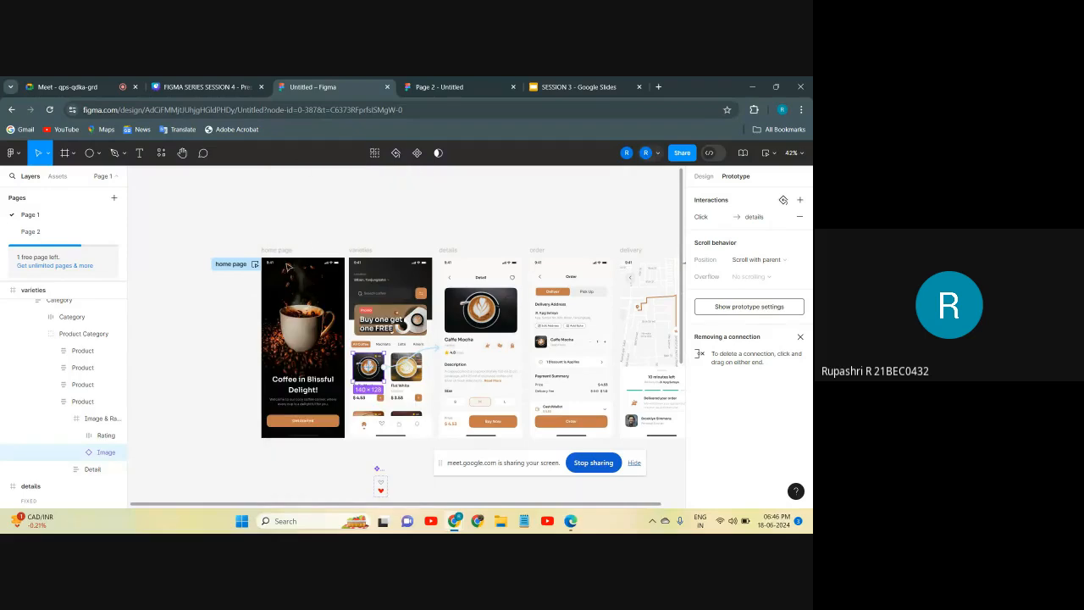
left_click(278, 253)
left_click(768, 153)
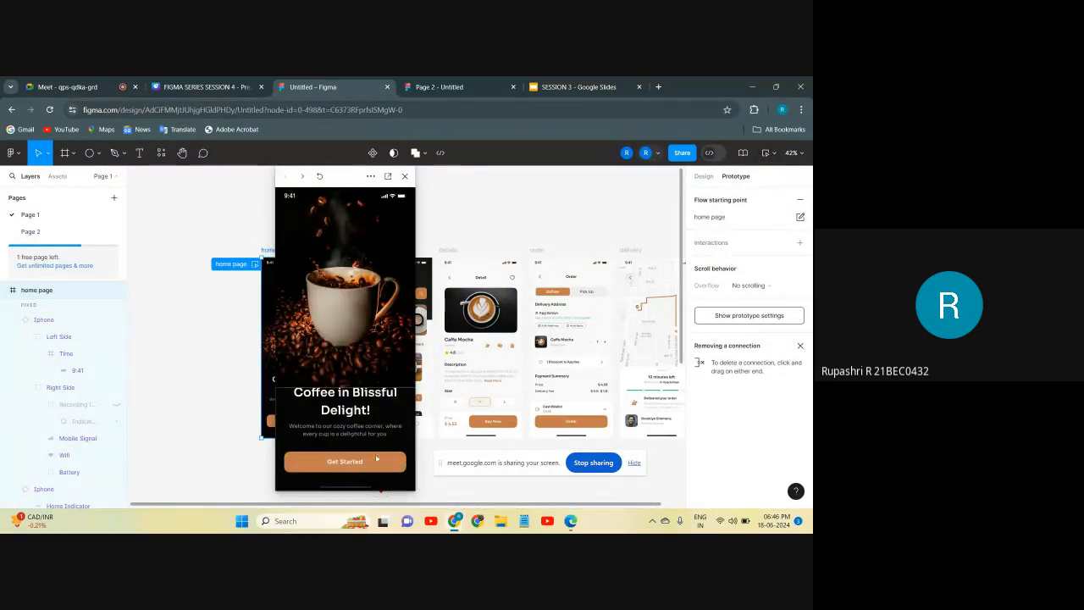
left_click(366, 468)
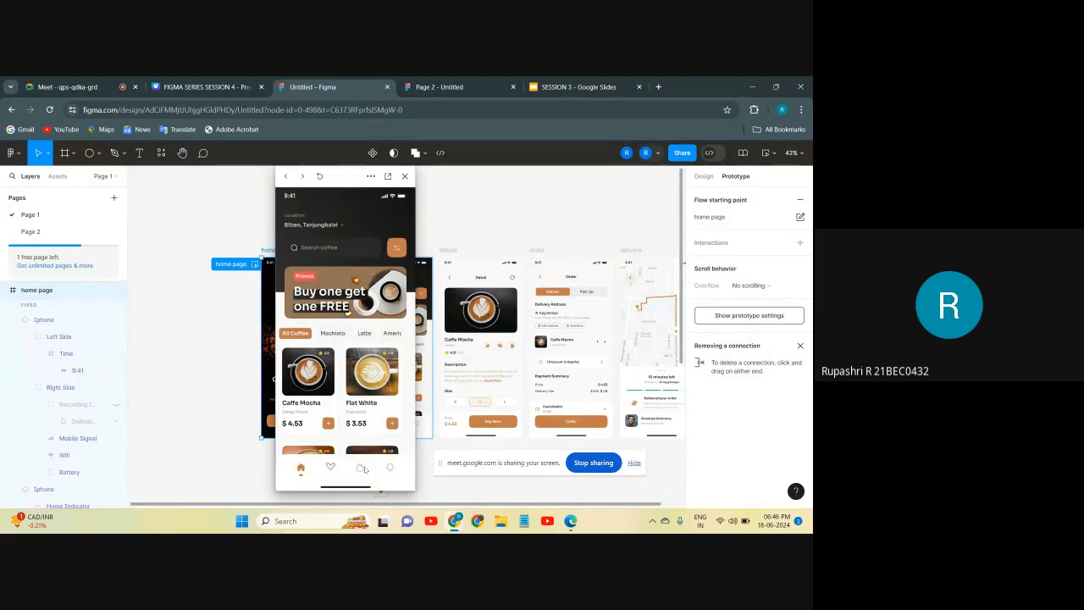
left_click(330, 468)
left_click(309, 371)
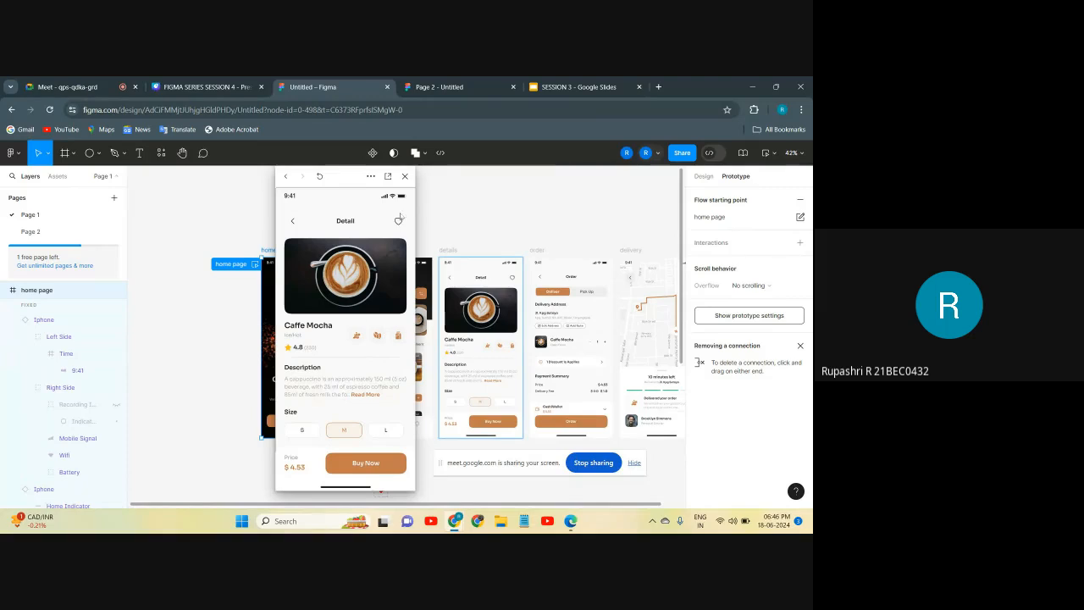
left_click(406, 176)
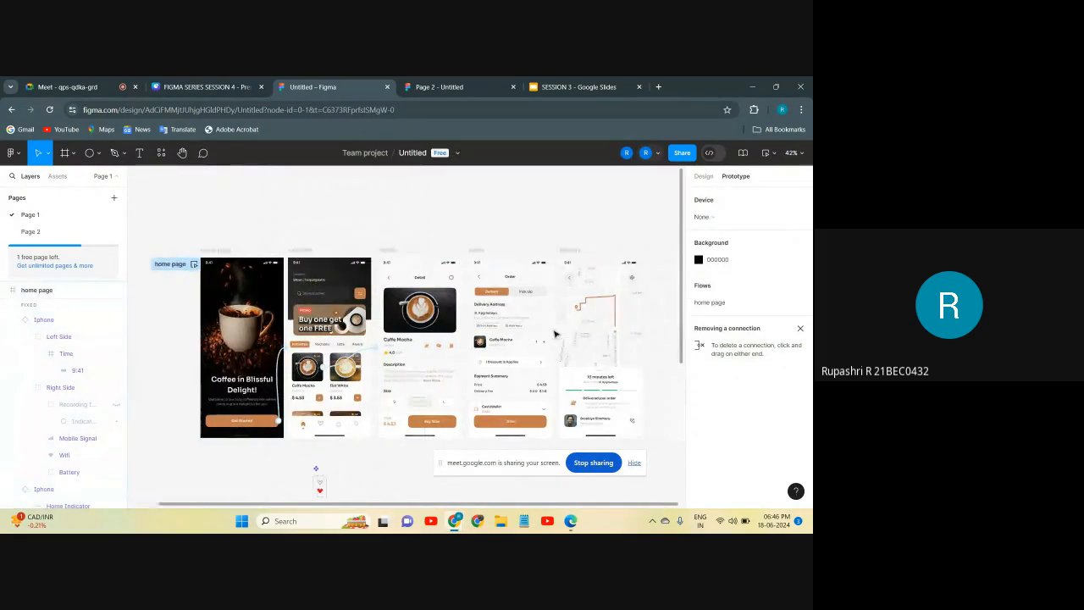
scroll(555, 333, "down", 2)
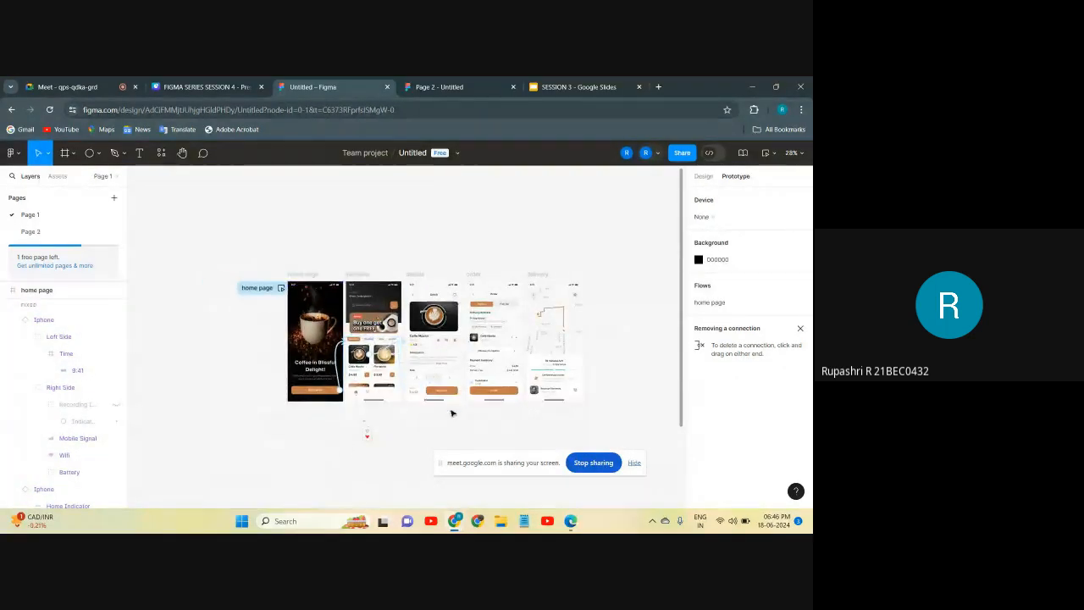
scroll(451, 413, "up", 3)
scroll(451, 413, "down", 2)
scroll(452, 413, "right", 1)
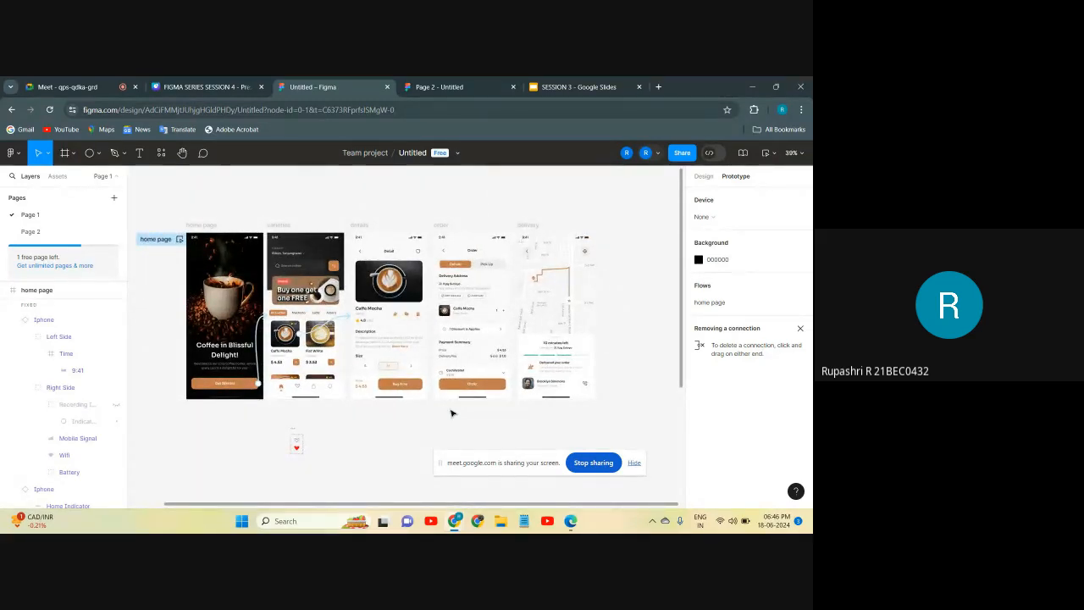
Step: Switch to the Canva presentation to show the Week 3 Mini Design System task slides
left_click(232, 93)
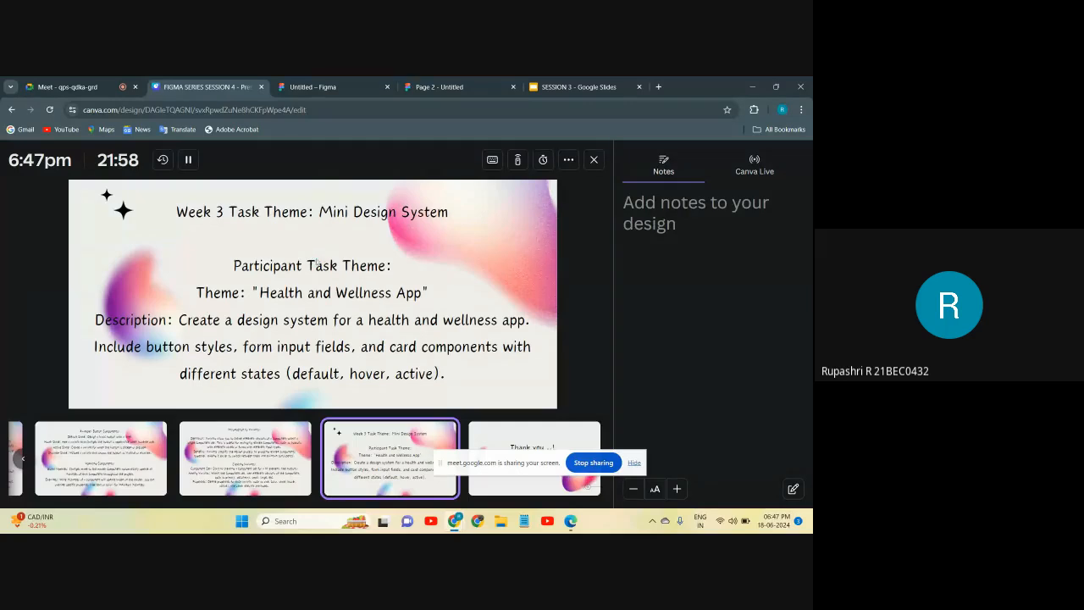
key("Left")
Step: Switch to the Google Meet call and dismiss the infinity mirror warning so it is not shown again
left_click(75, 86)
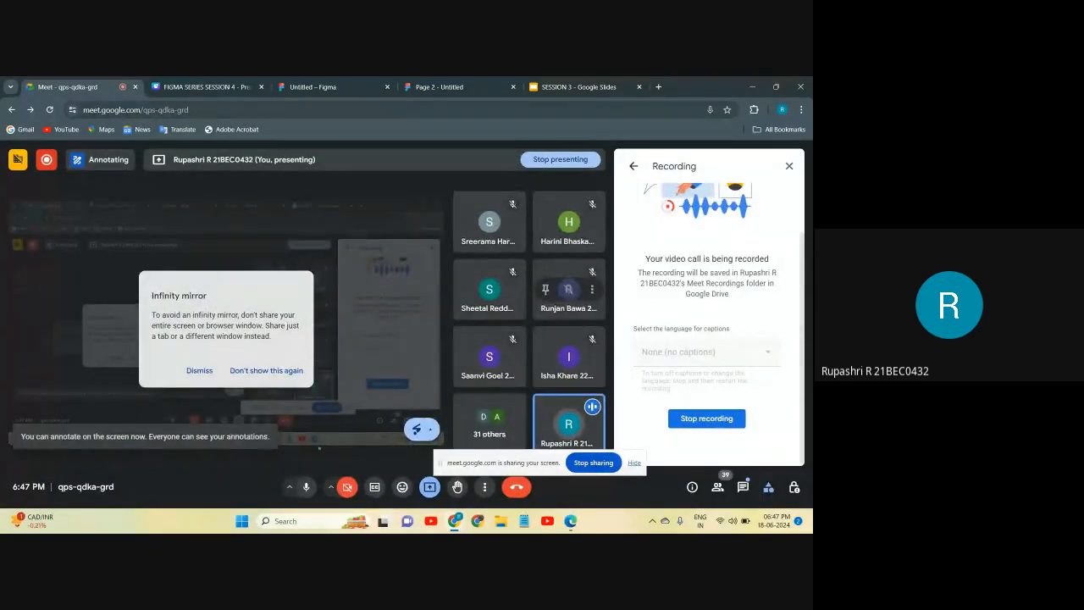
left_click(257, 372)
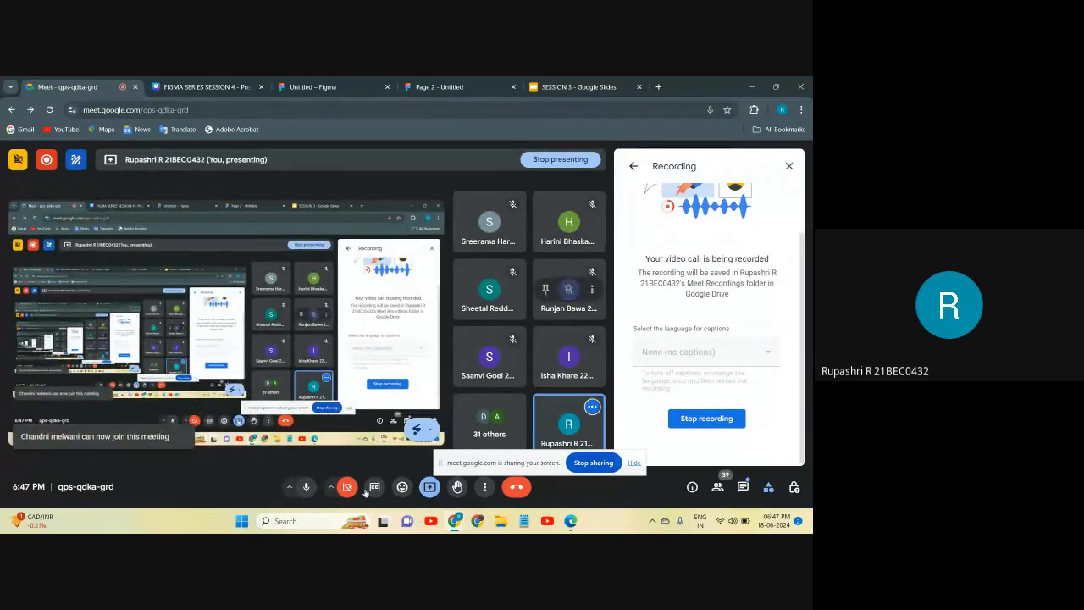
Step: Mute the microphone and stop sharing the screen in the meeting
left_click(305, 489)
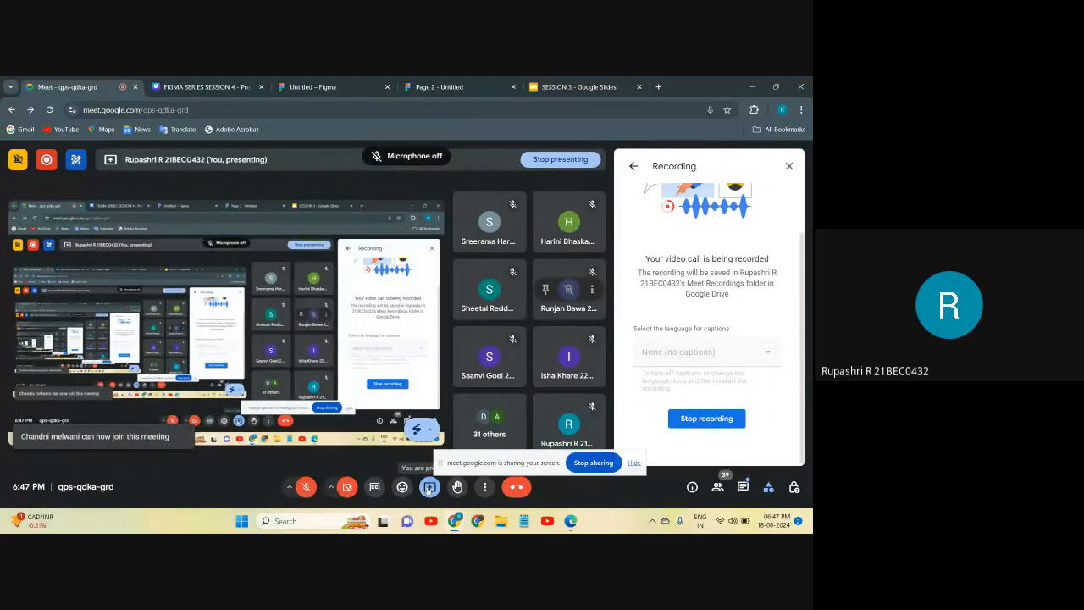
left_click(429, 488)
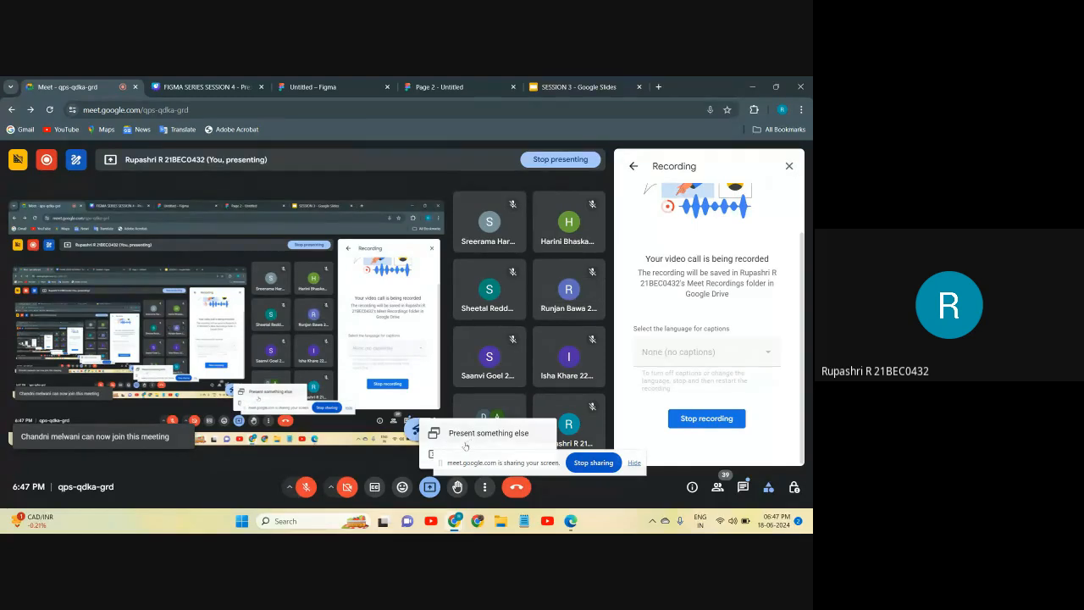
left_click(612, 468)
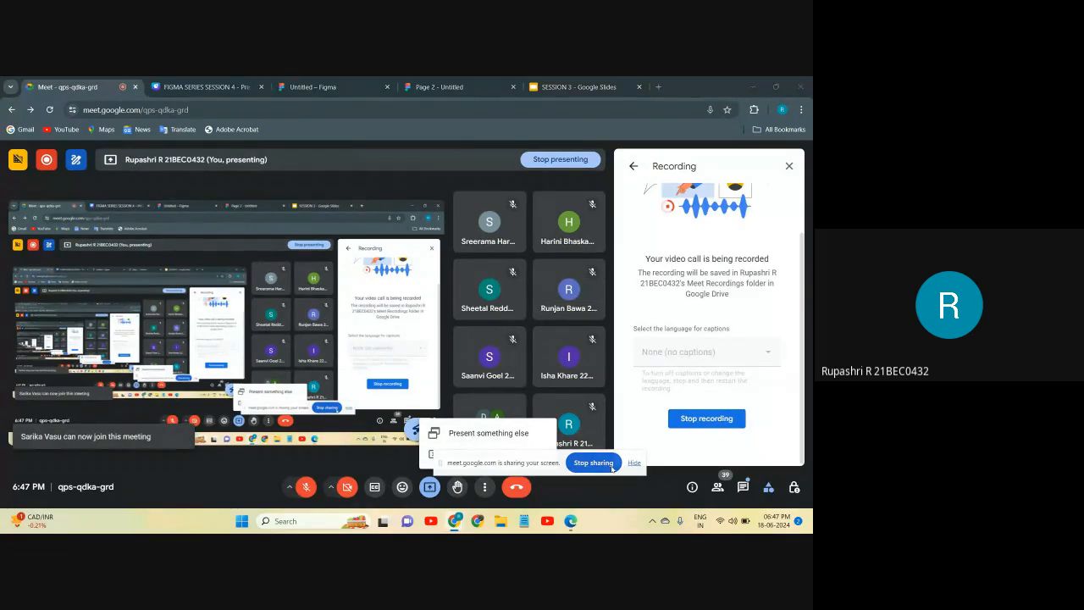